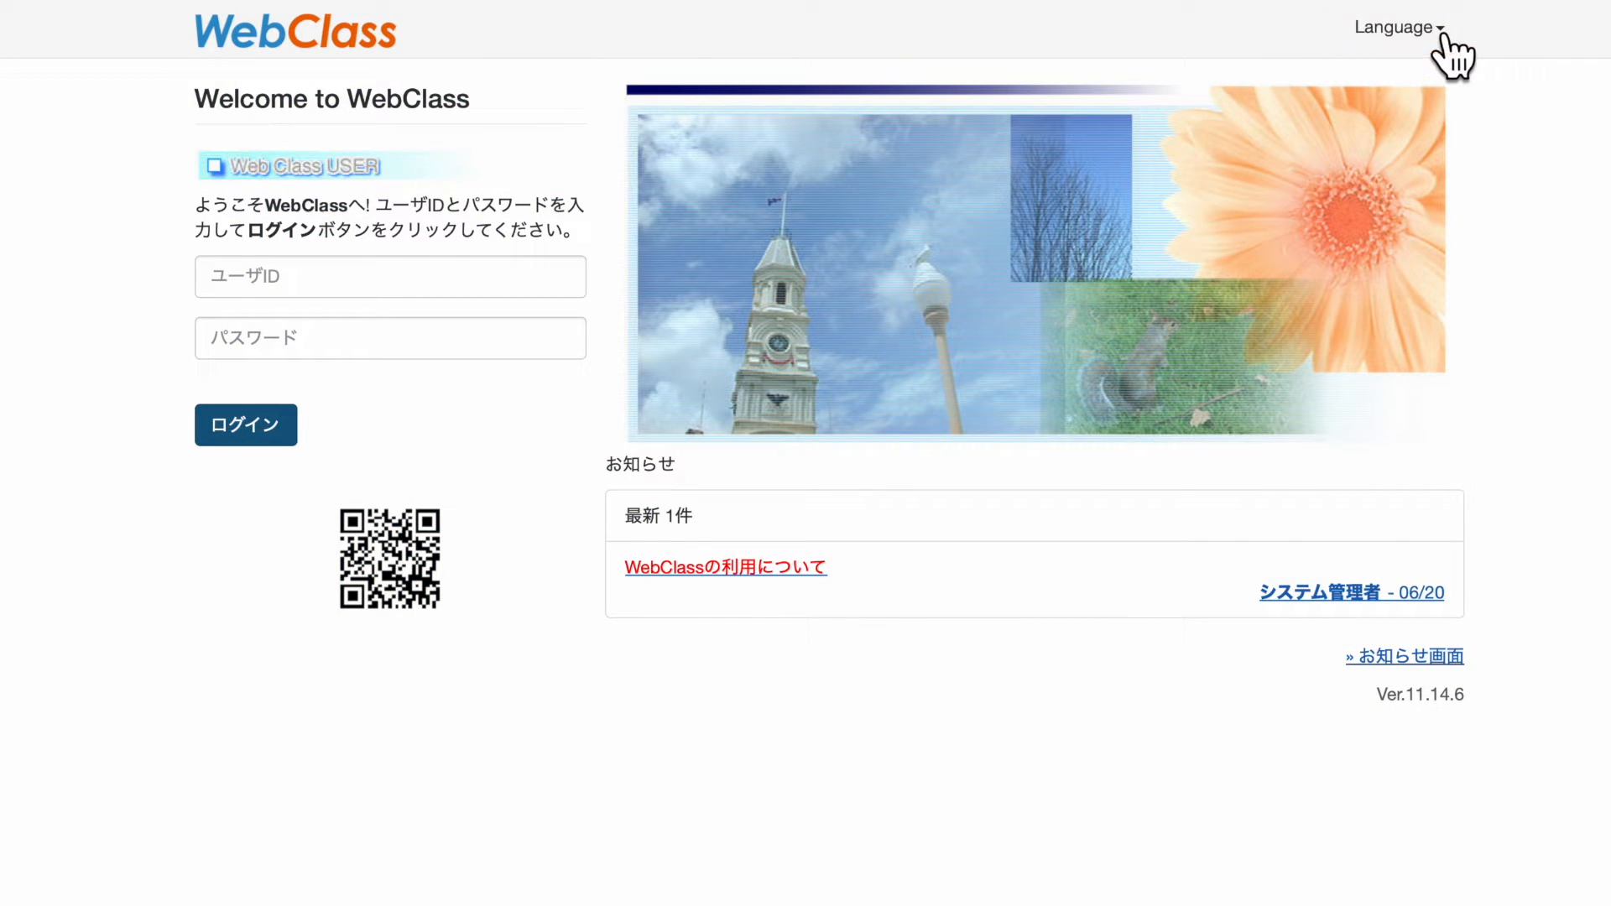
Step: Switch the login page to English and back to Japanese, and open the WebClassの利用について notice
left_click(1442, 33)
left_click(1437, 117)
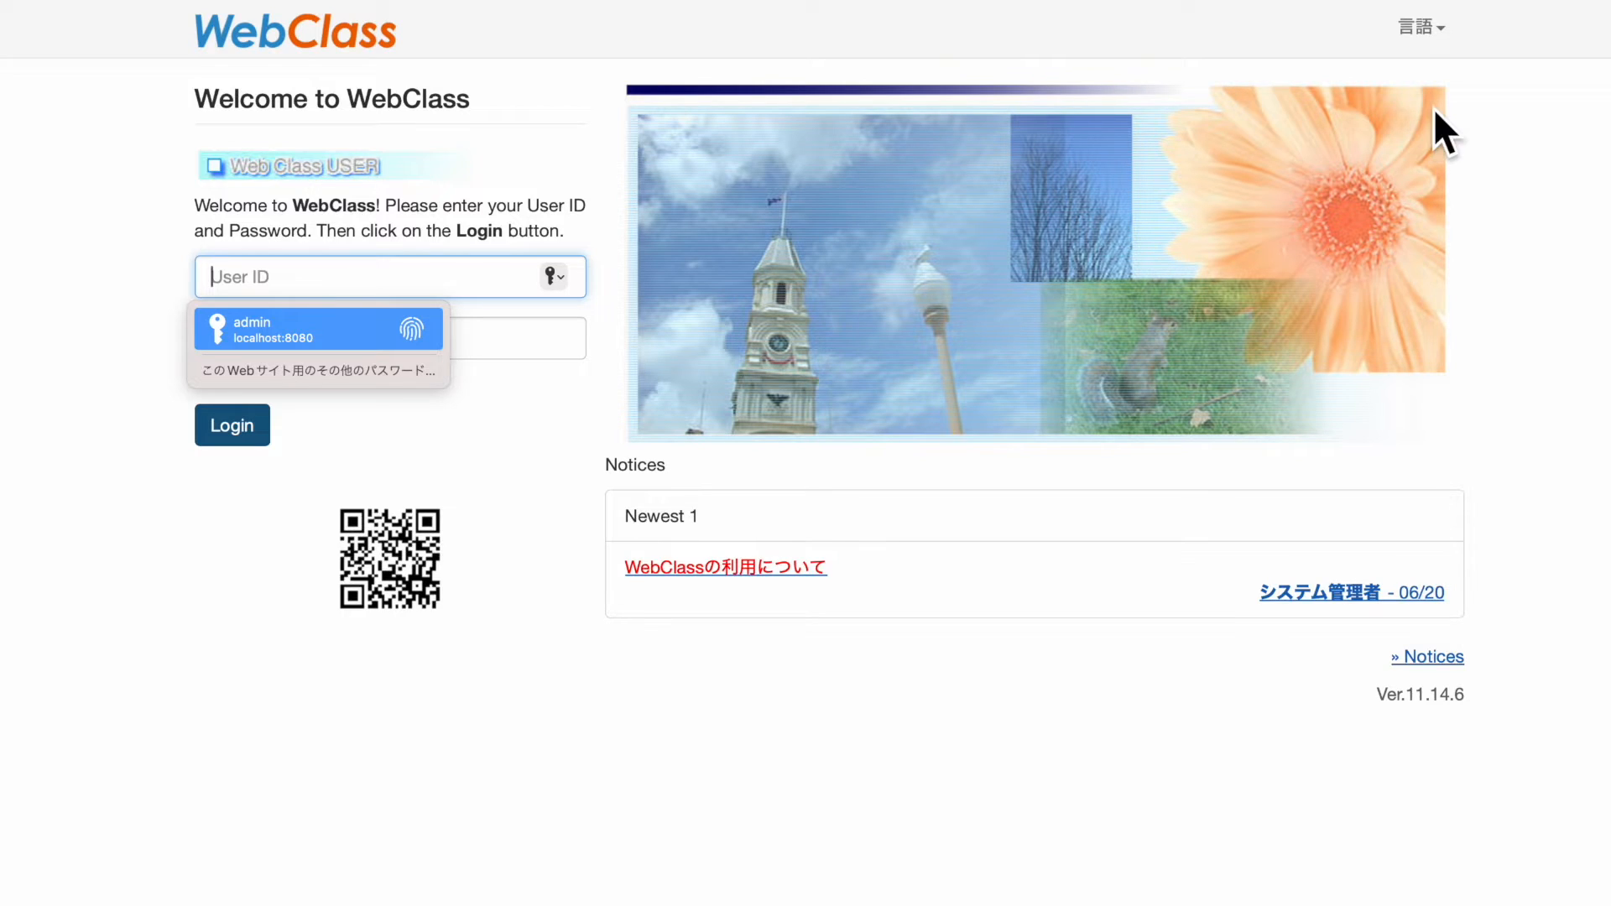
left_click(1440, 32)
left_click(1442, 80)
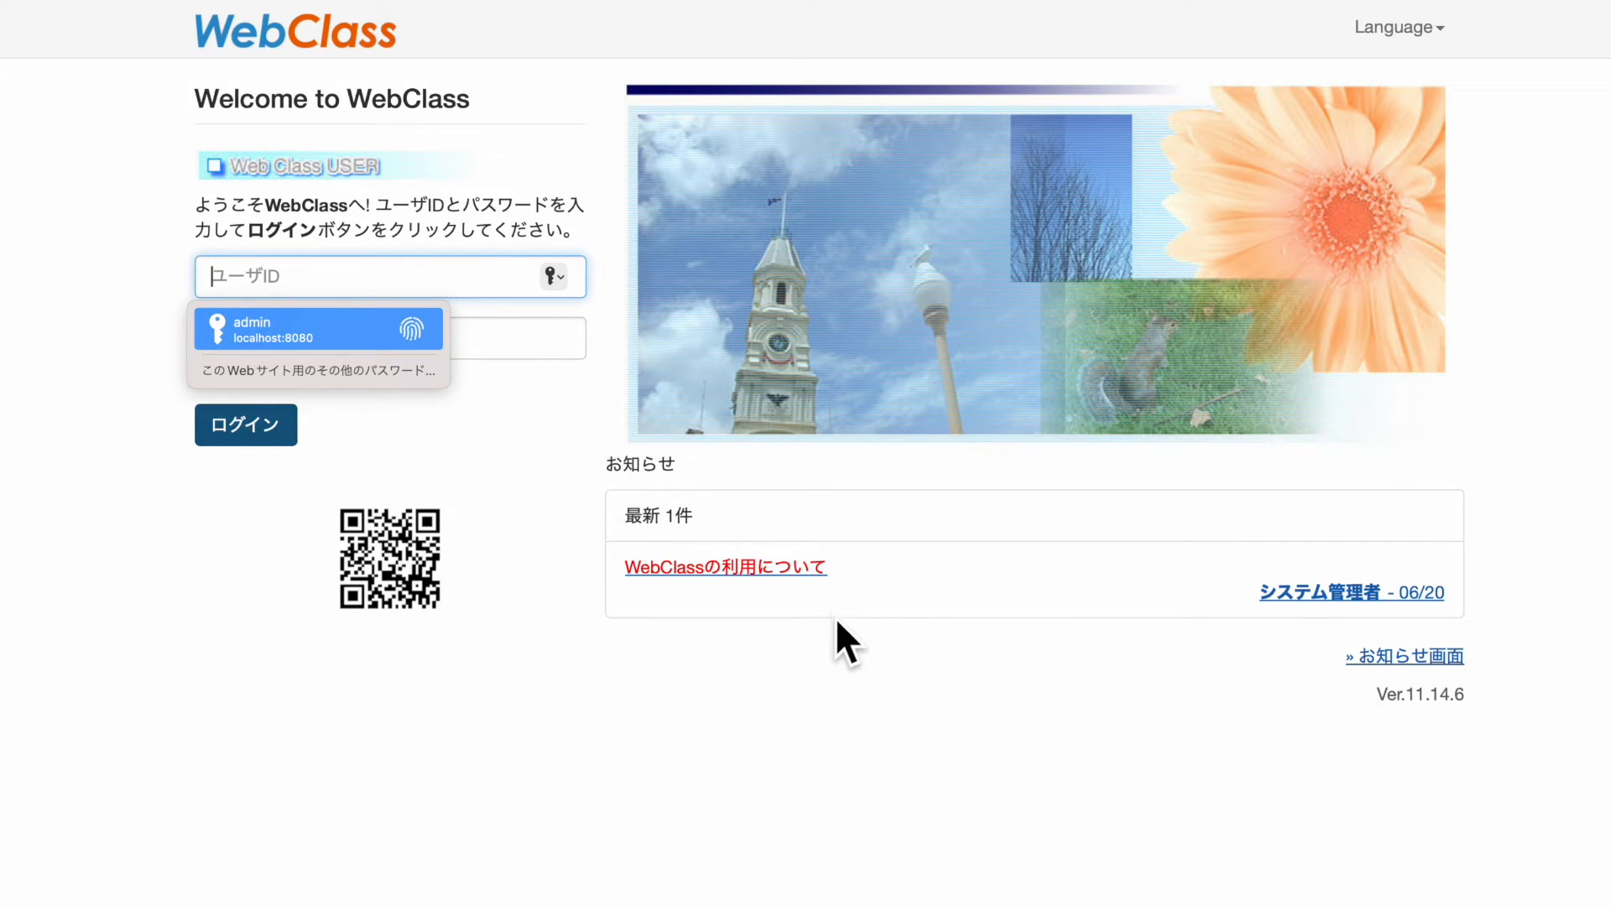
left_click(801, 576)
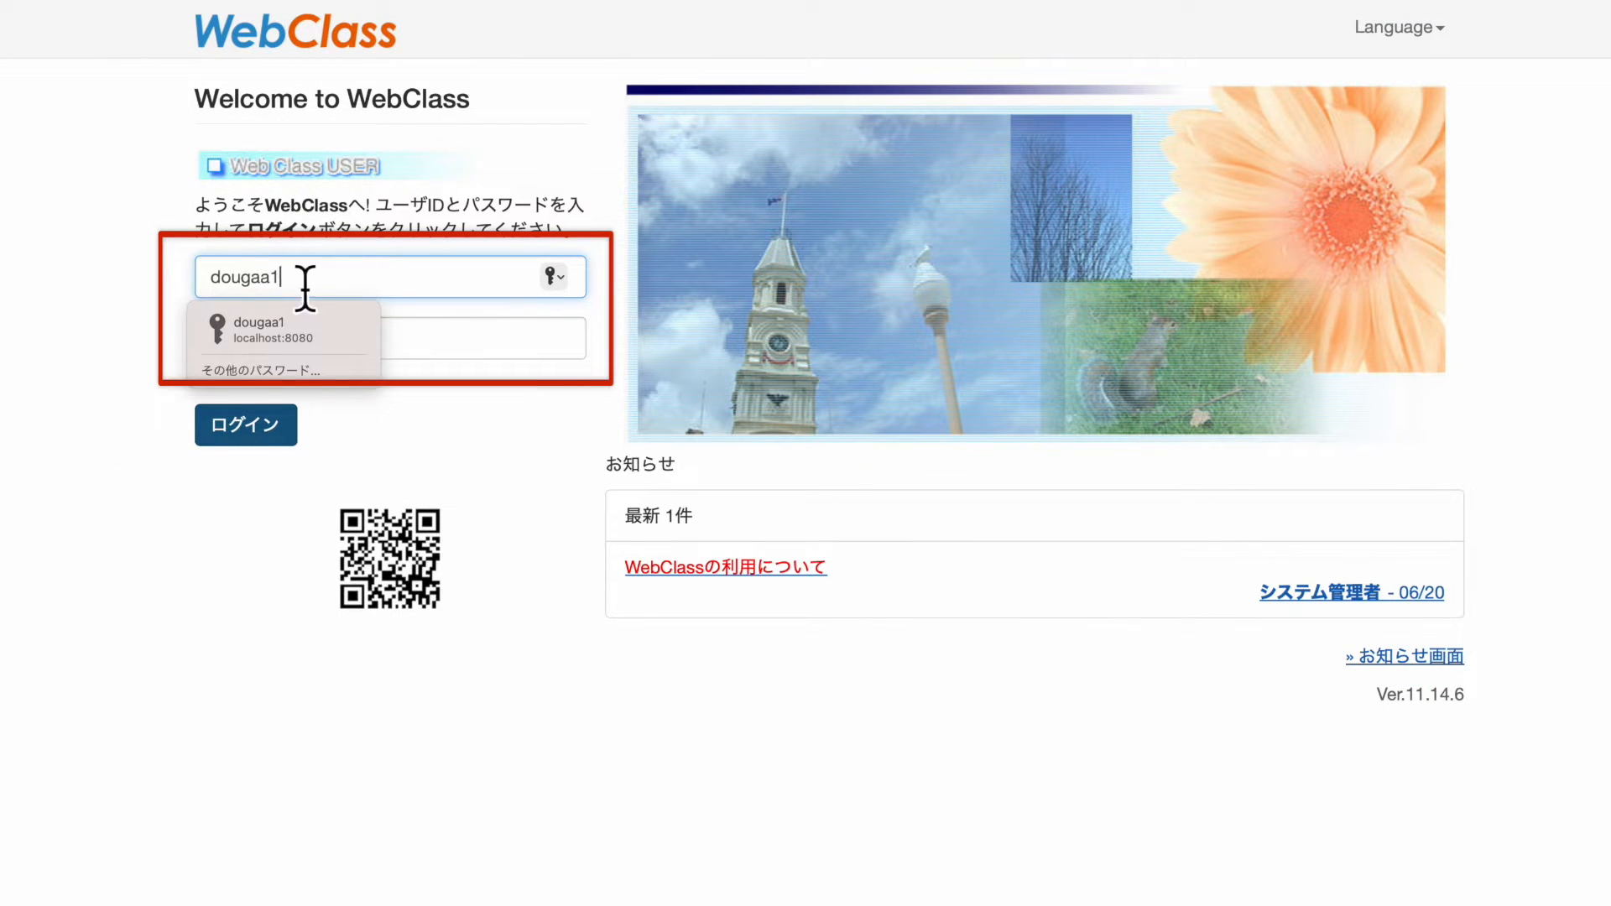
Step: Log in to WebClass with the teacher account's user ID and password
left_click_drag(341, 287, 201, 288)
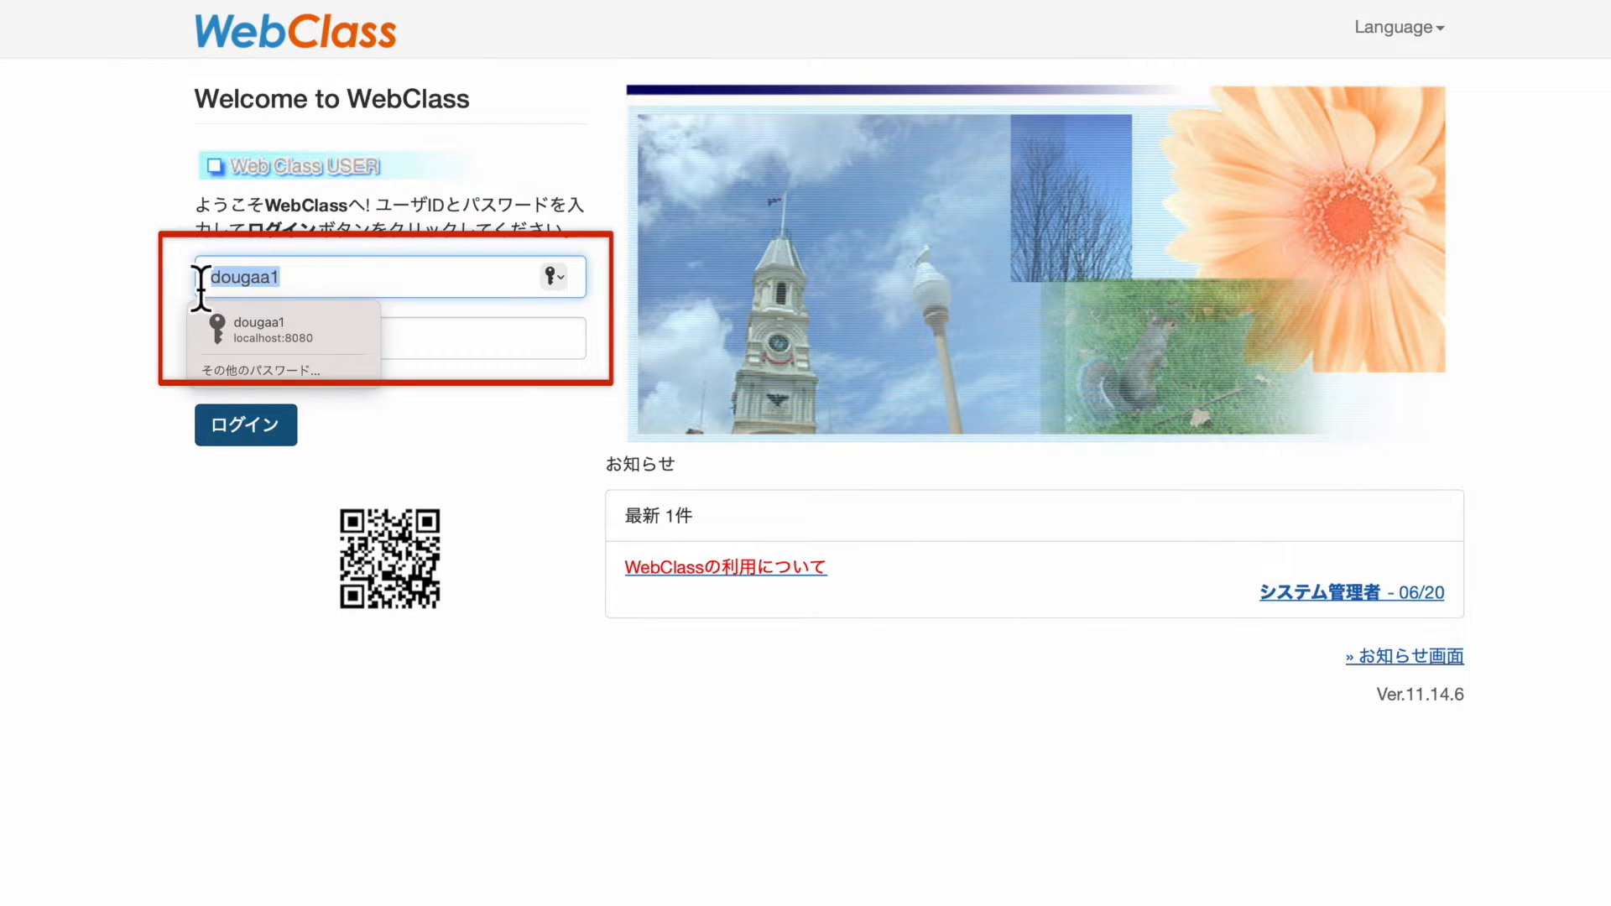
left_click(471, 371)
key("Return")
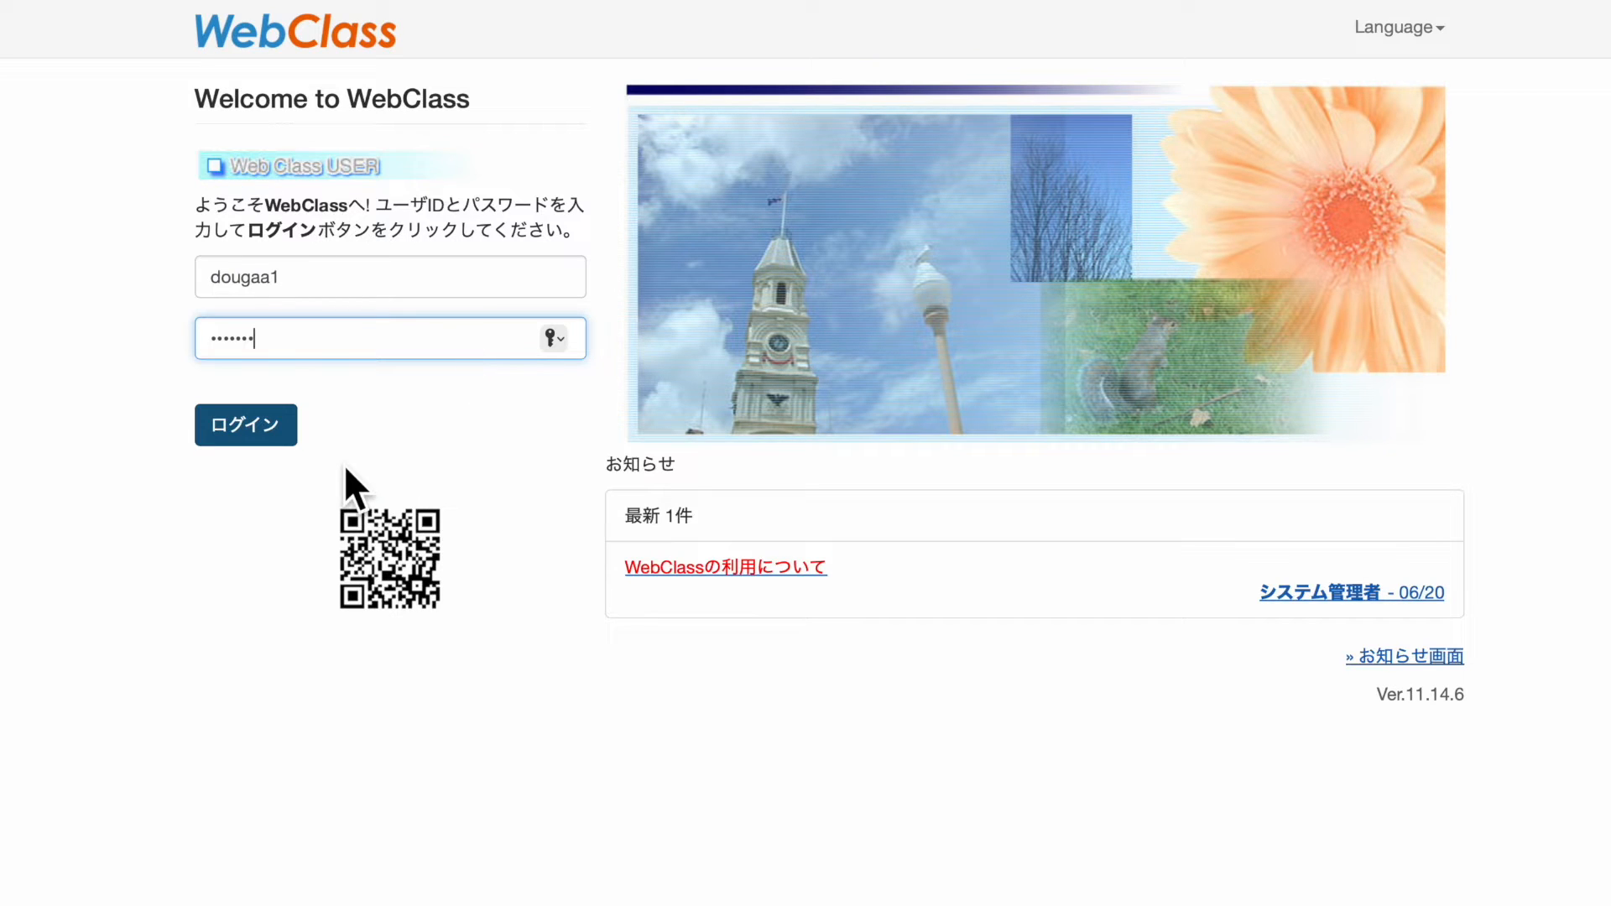
left_click(281, 434)
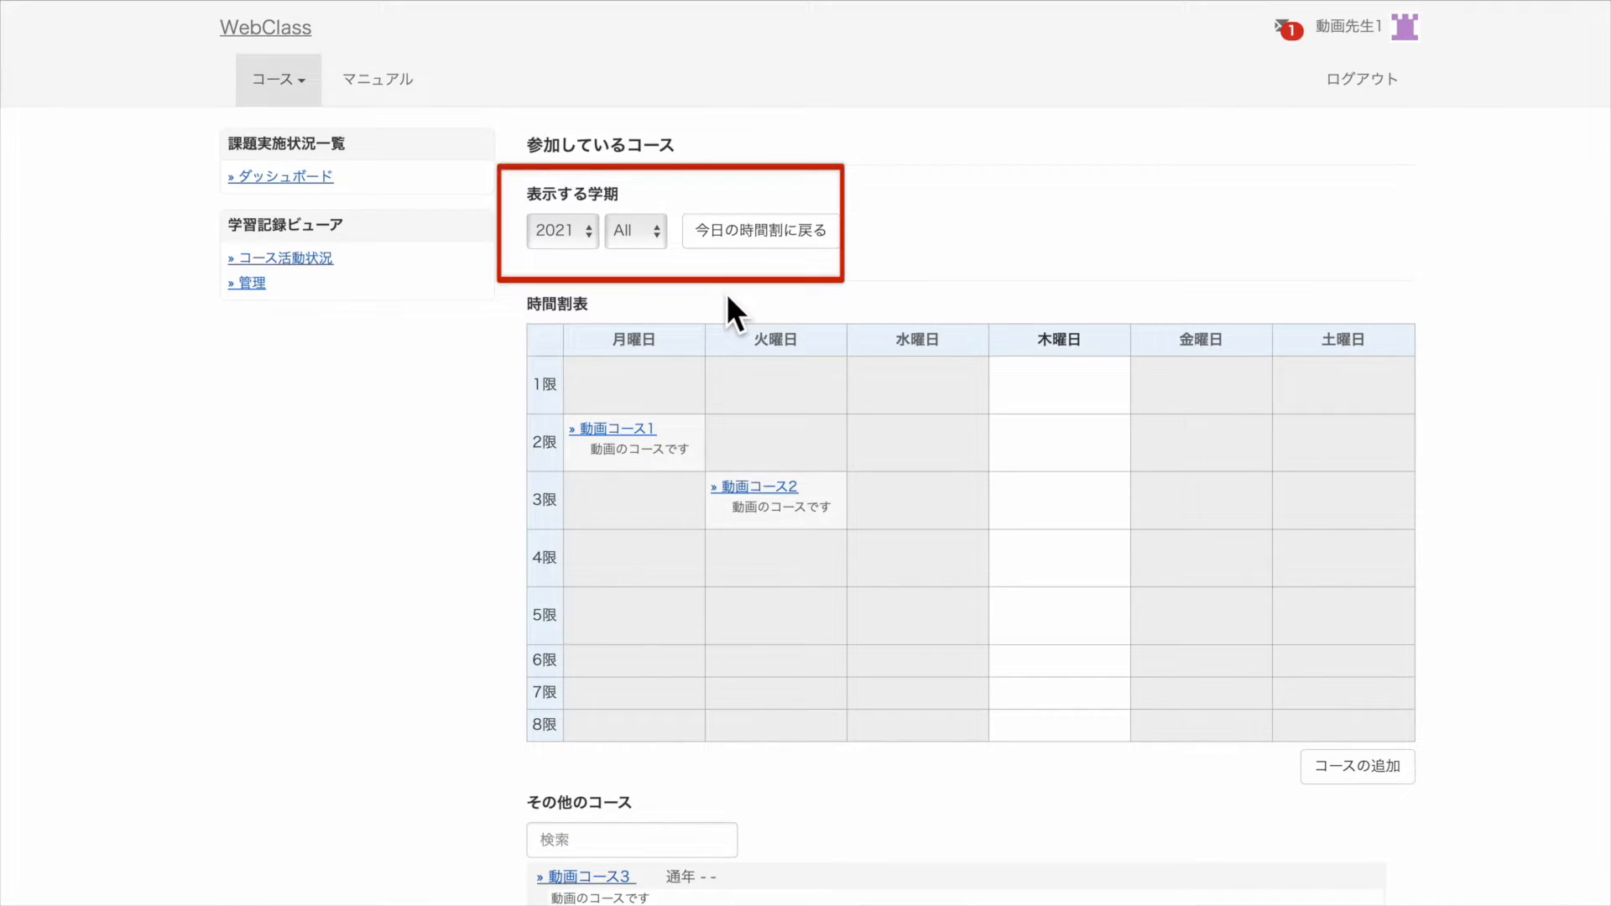
Step: Set the displayed term of the course timetable to 2024 and 前期
left_click(588, 235)
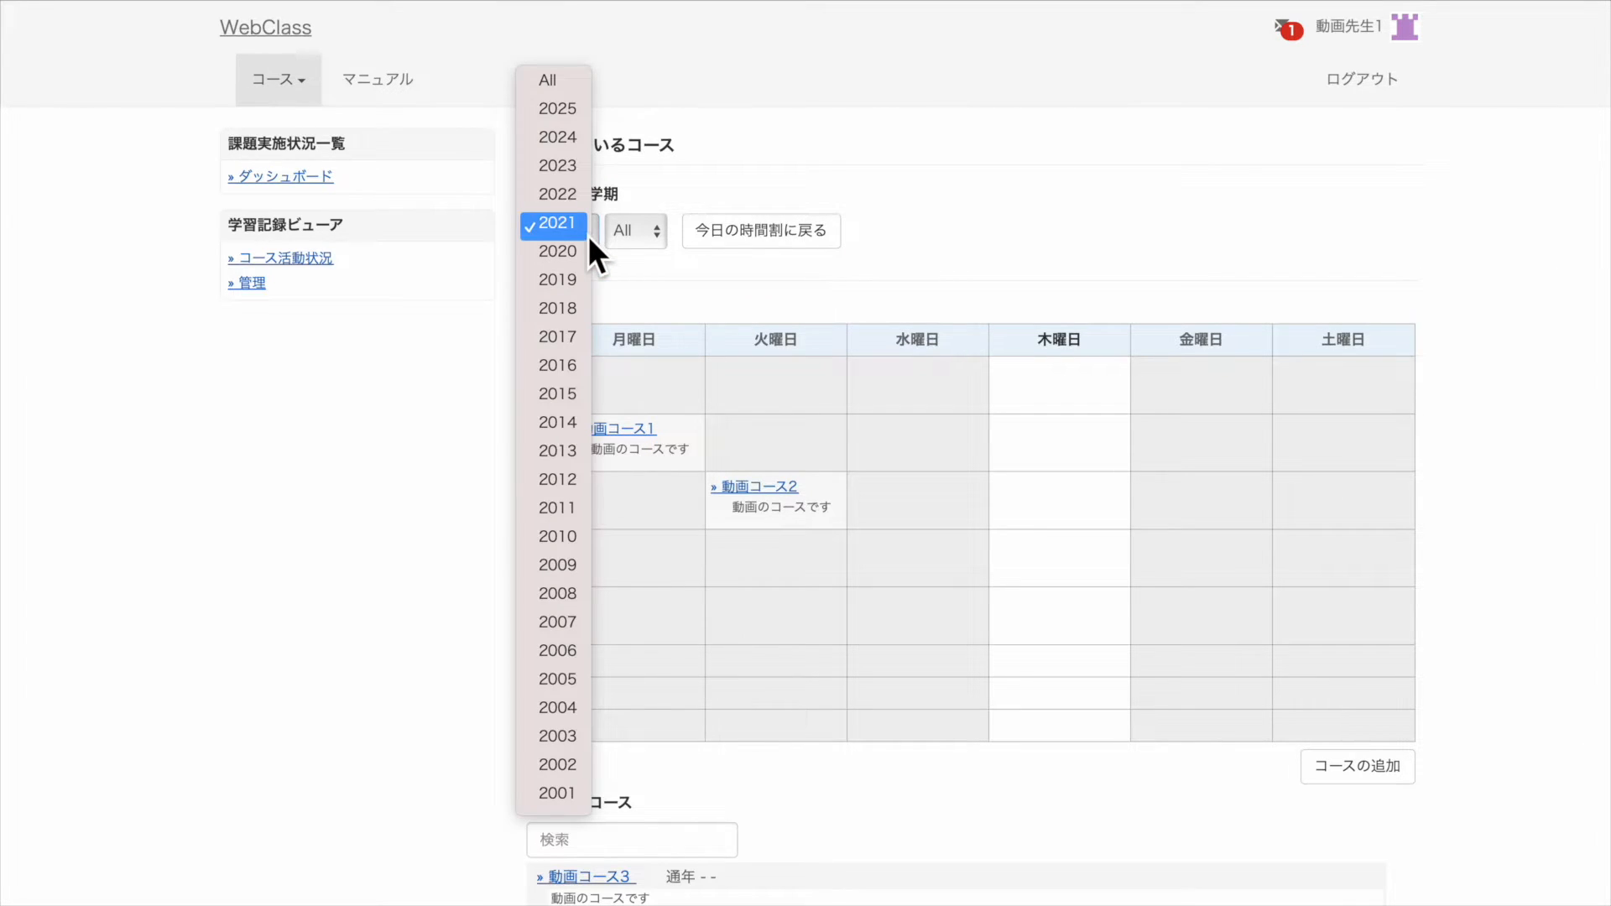
left_click(578, 136)
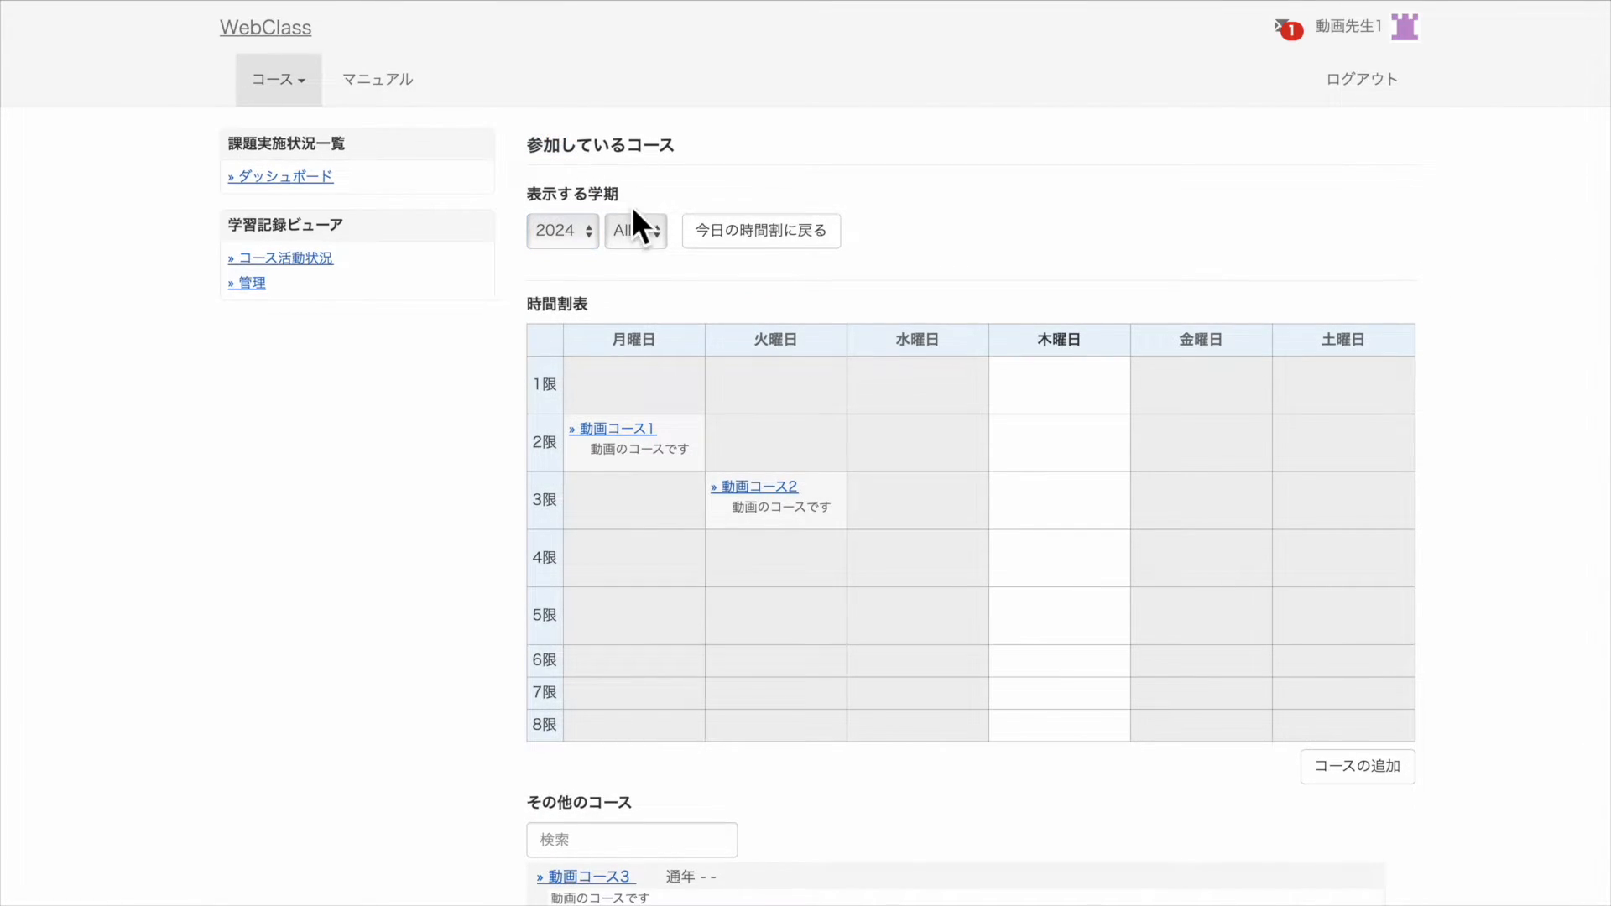
left_click(638, 228)
left_click(650, 260)
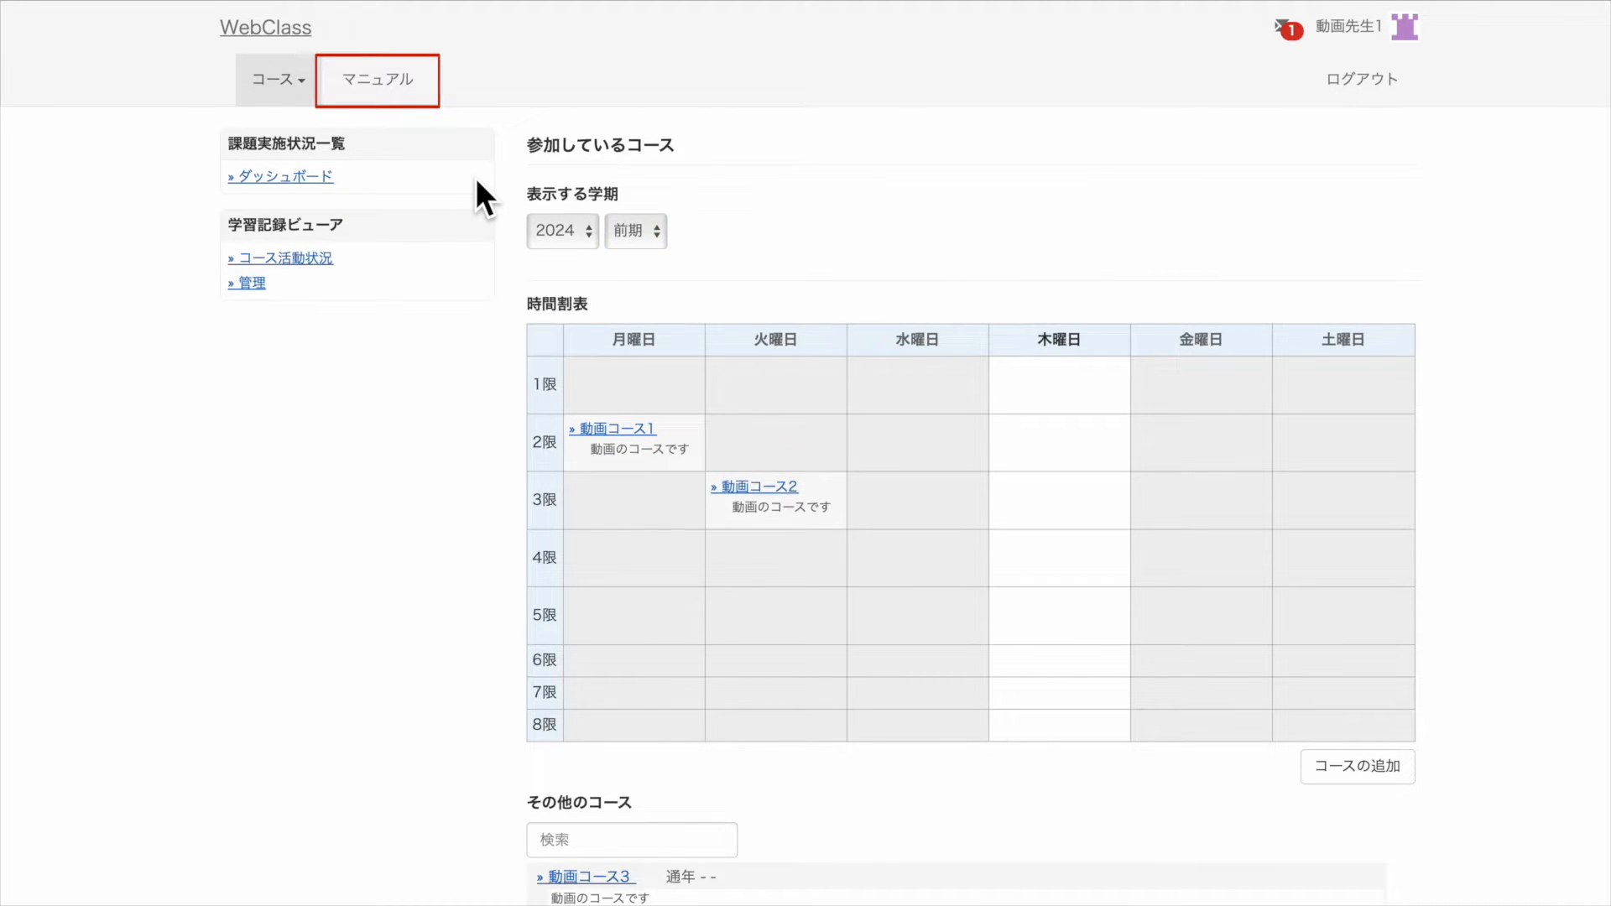
Step: Open the WebClass manual page
left_click(399, 83)
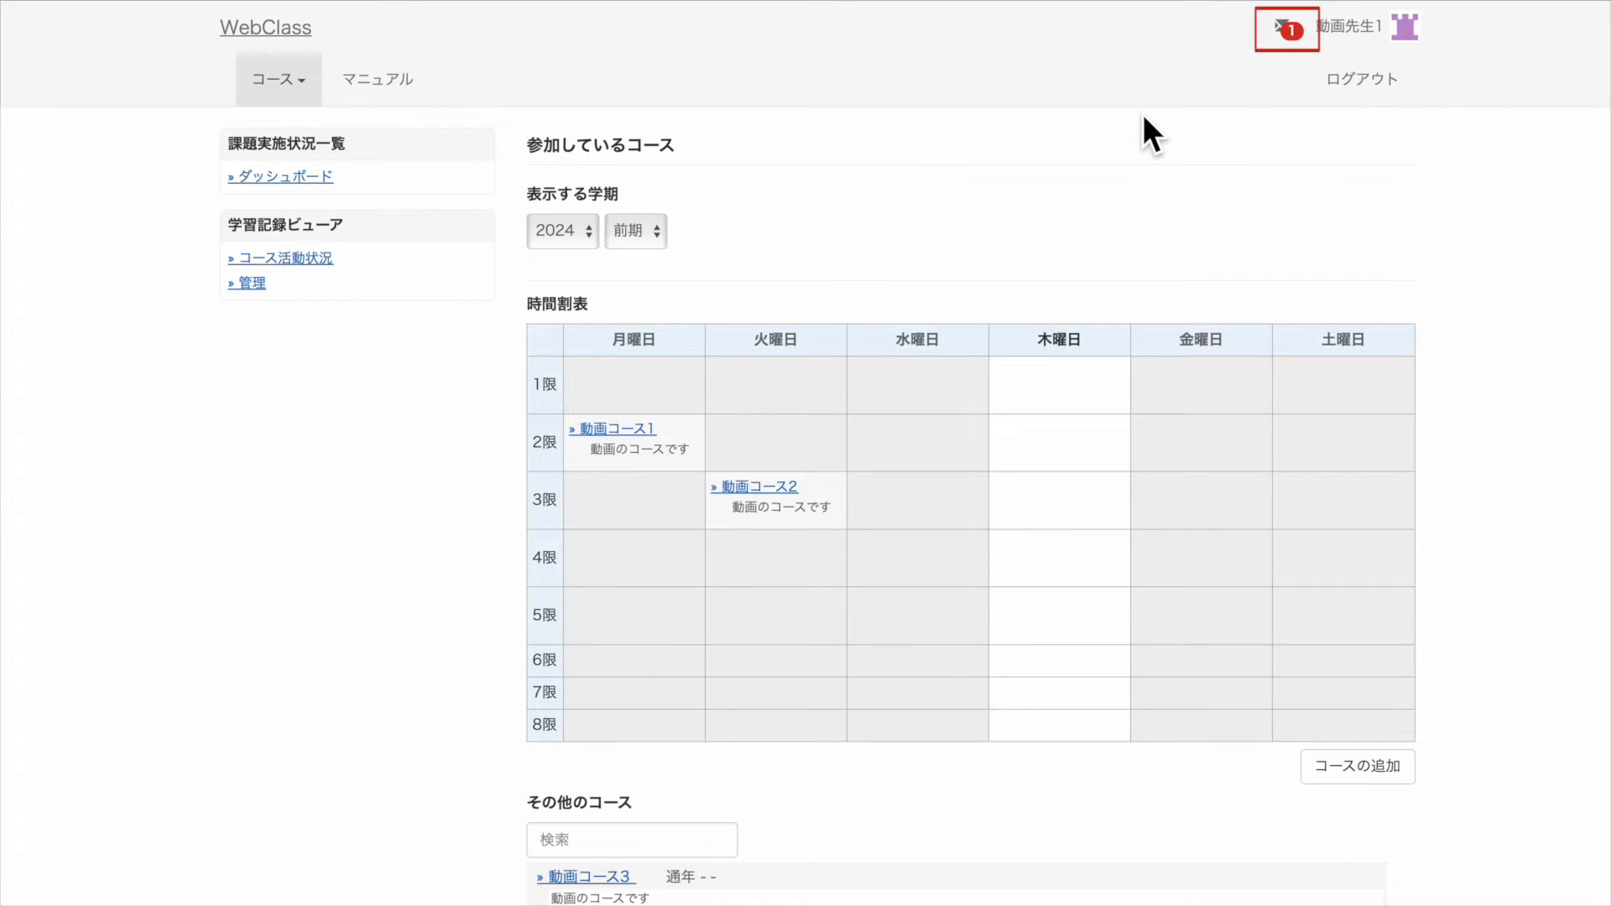
Step: Open the message window to read the received message, and open an entry from its お知らせ list
left_click(1283, 29)
left_click(858, 117)
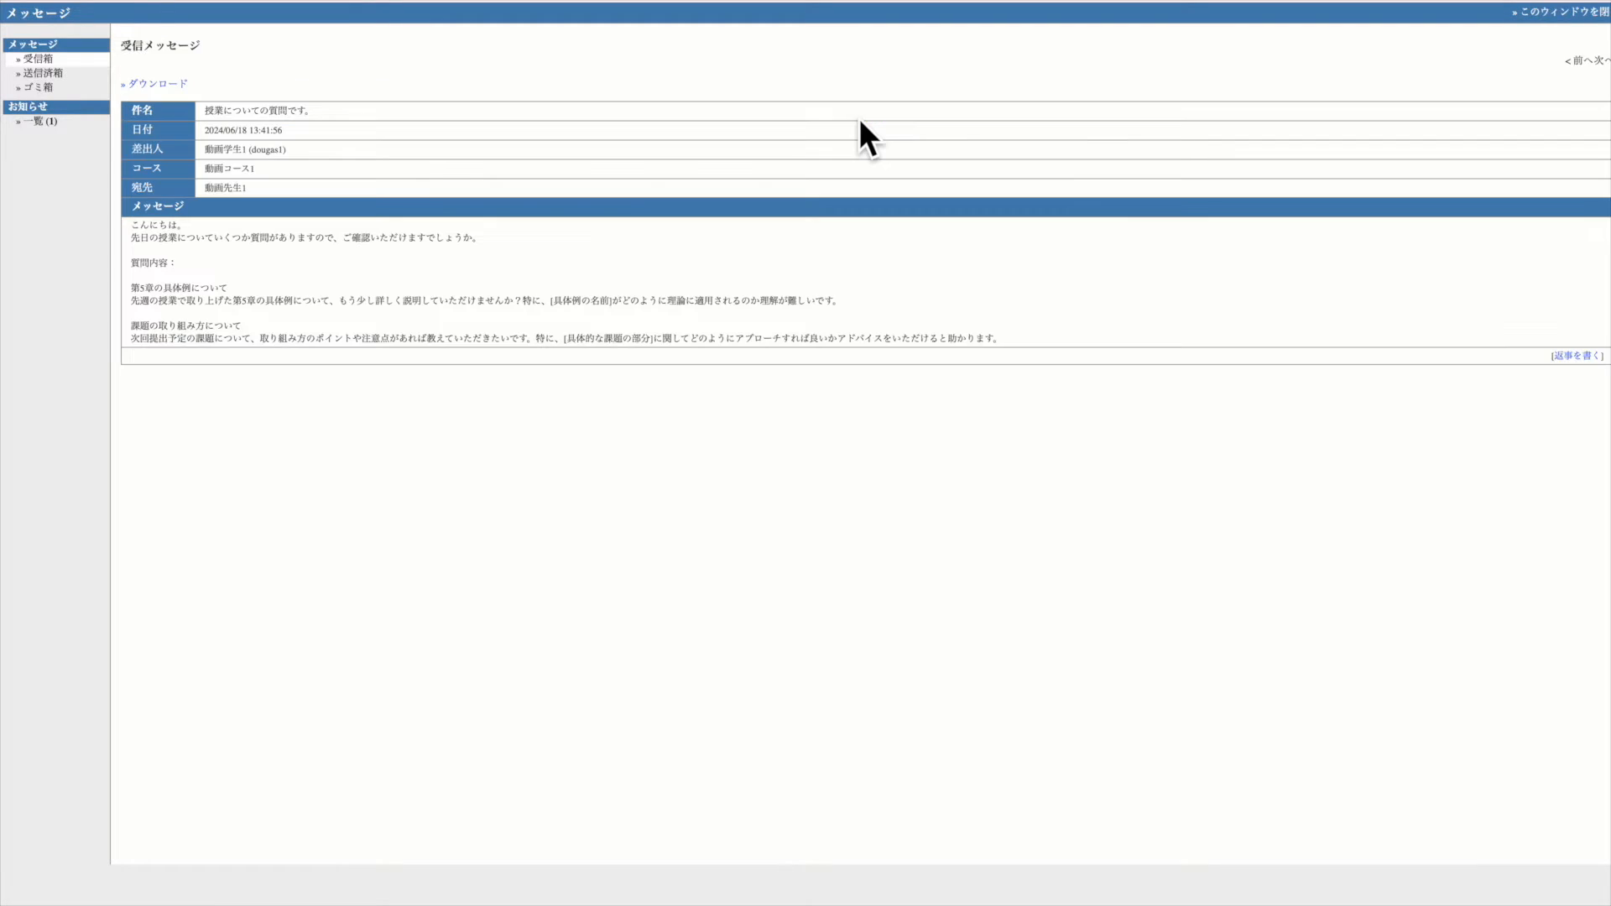
left_click(37, 122)
left_click(149, 118)
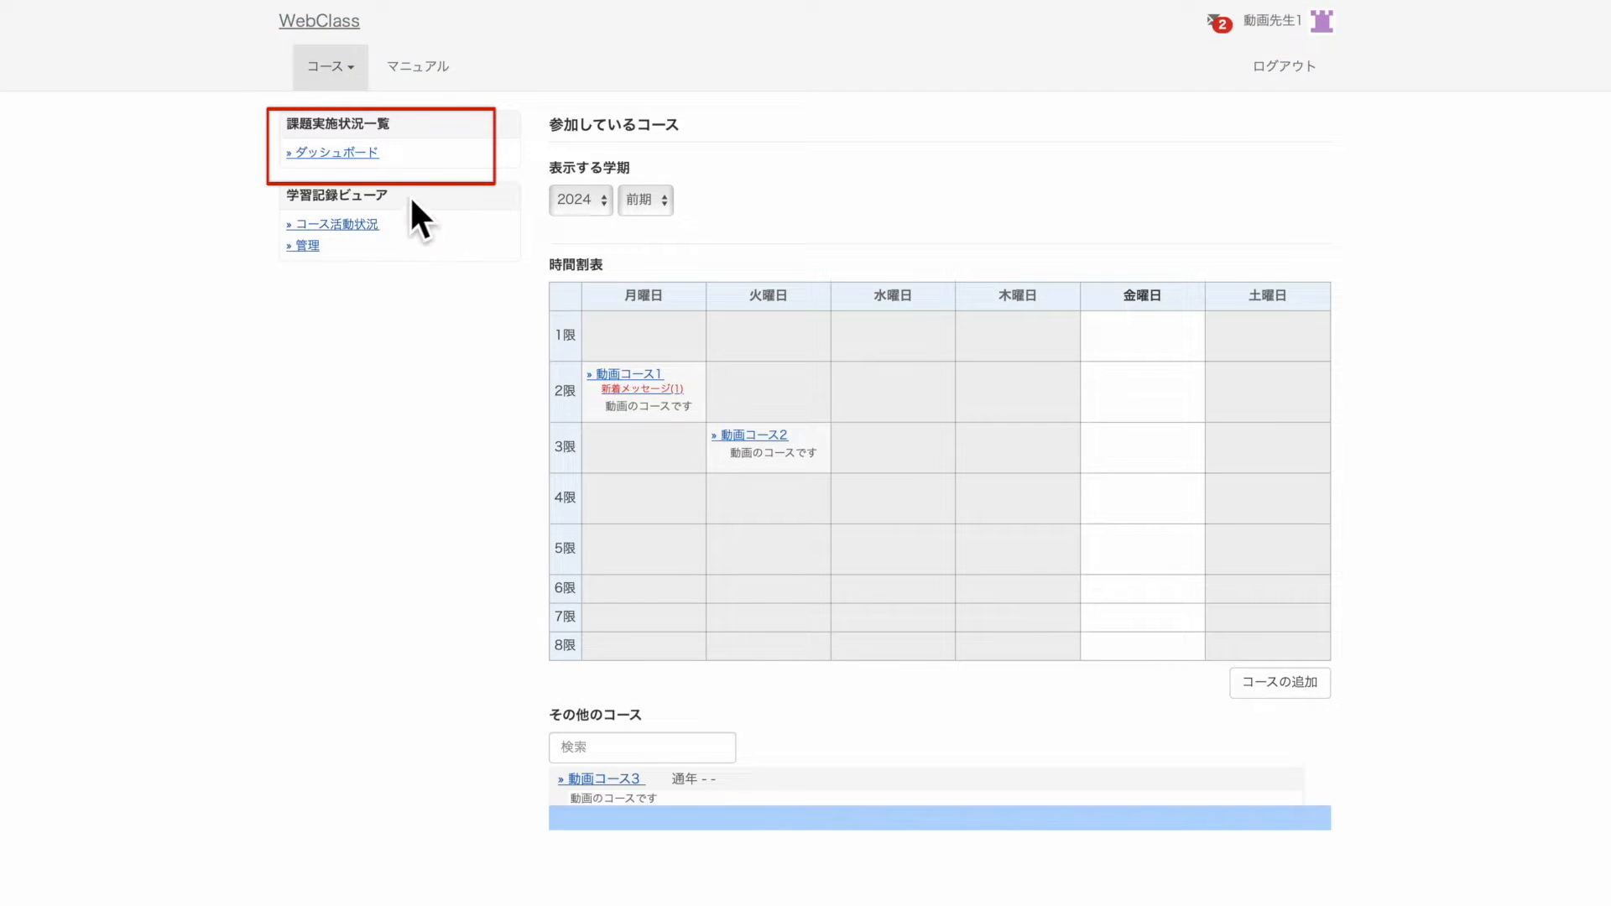
Step: Open the assignment status dashboard in the 管理者 view and examine each member's results for 動画コース1
left_click(370, 154)
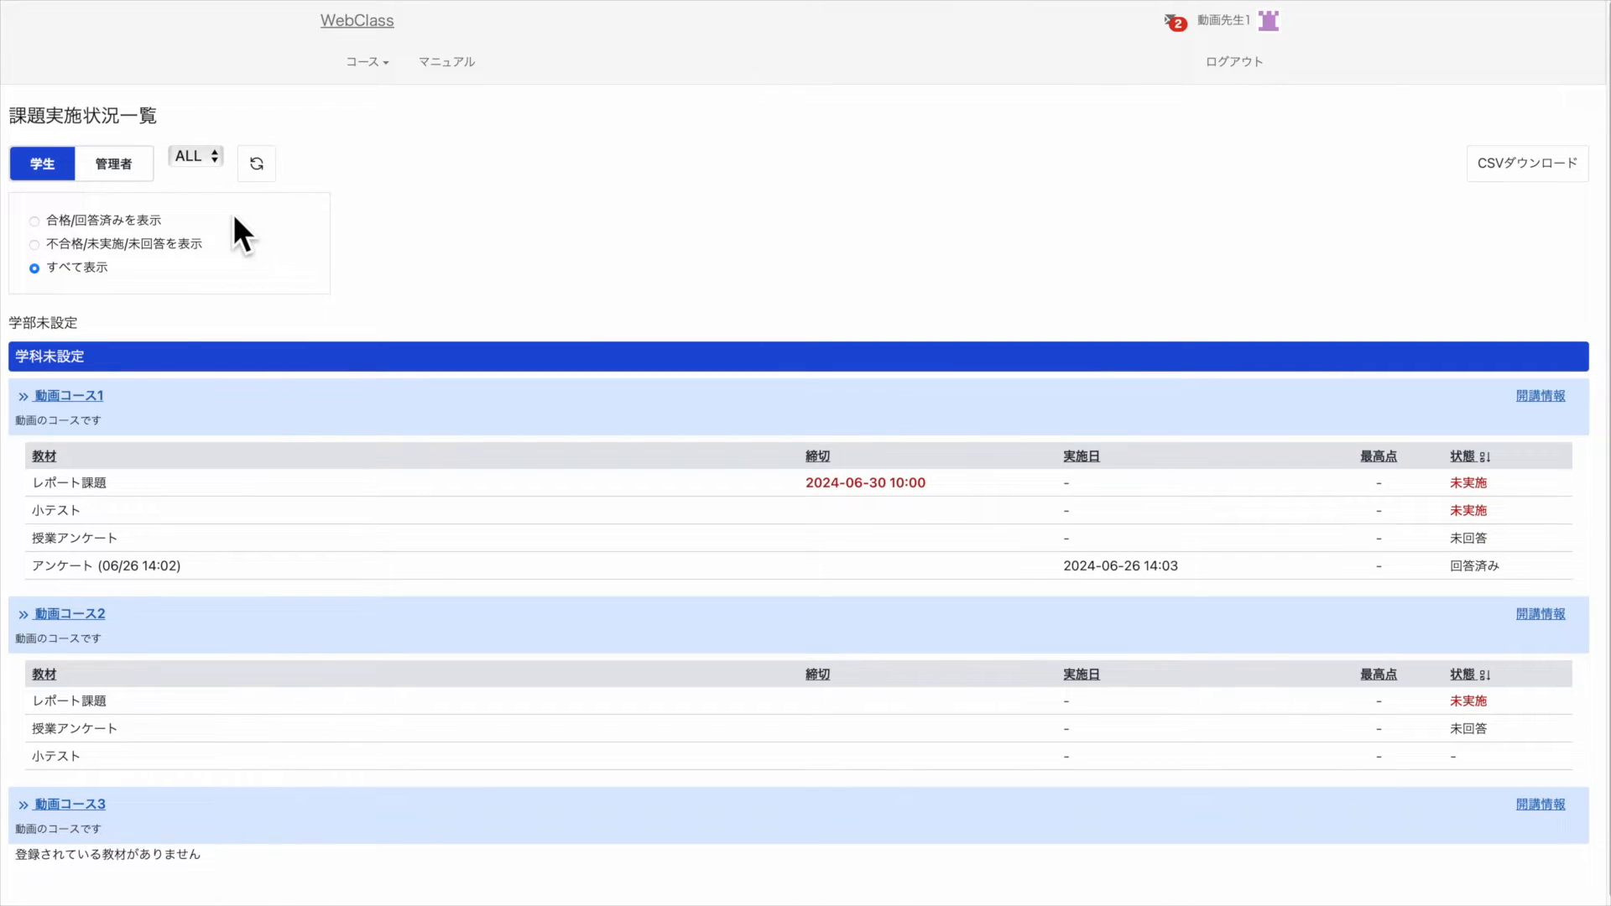
left_click(141, 171)
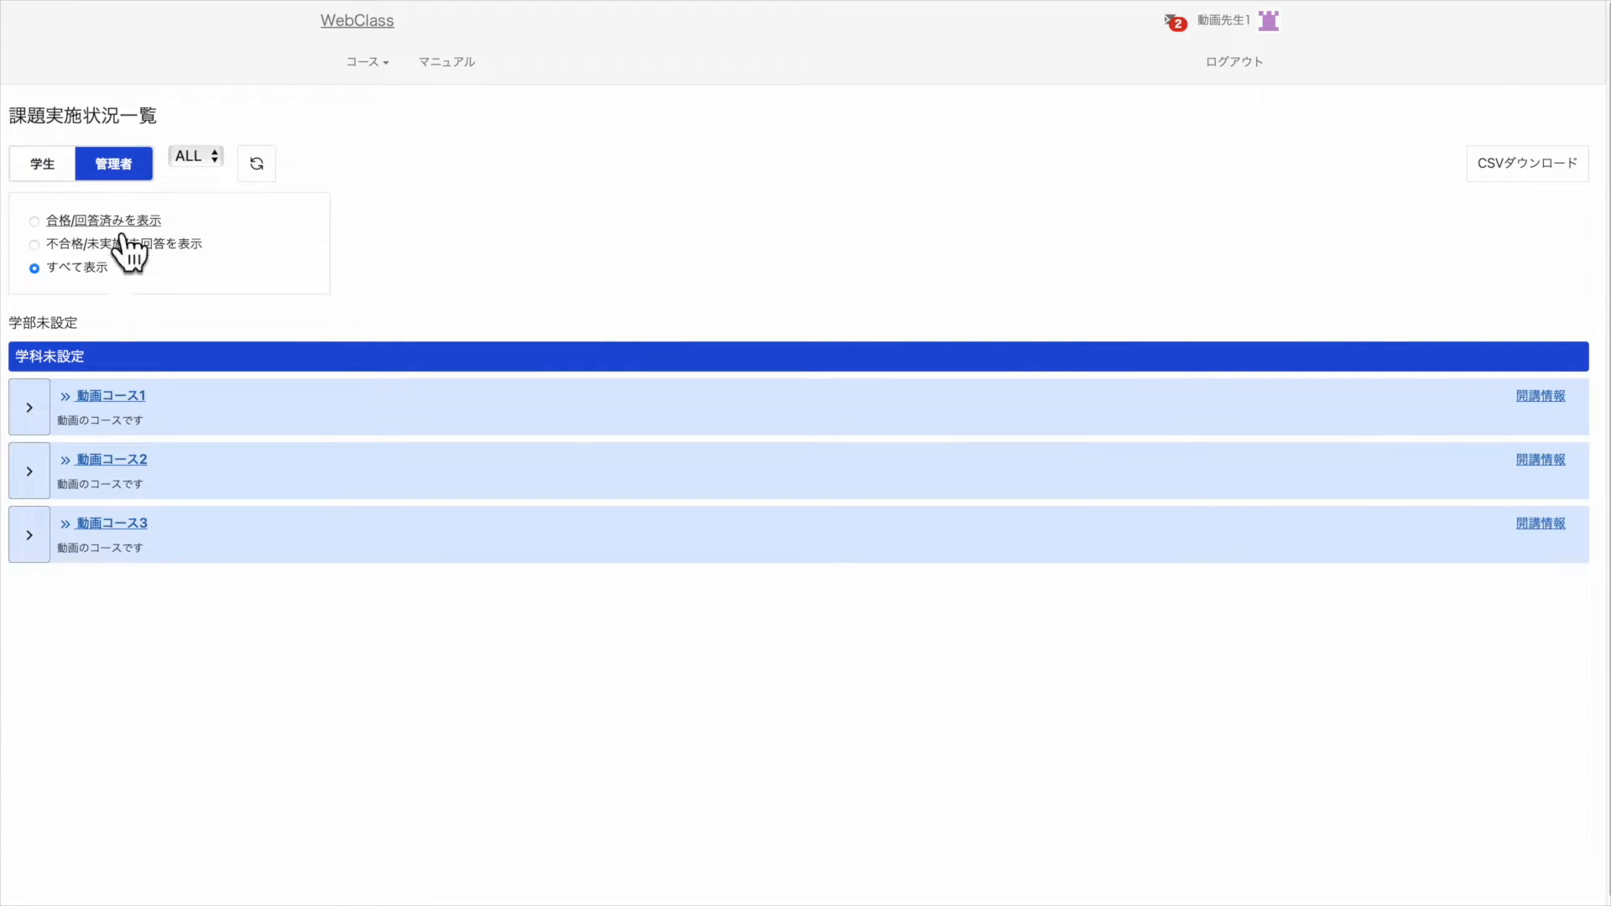
left_click(47, 419)
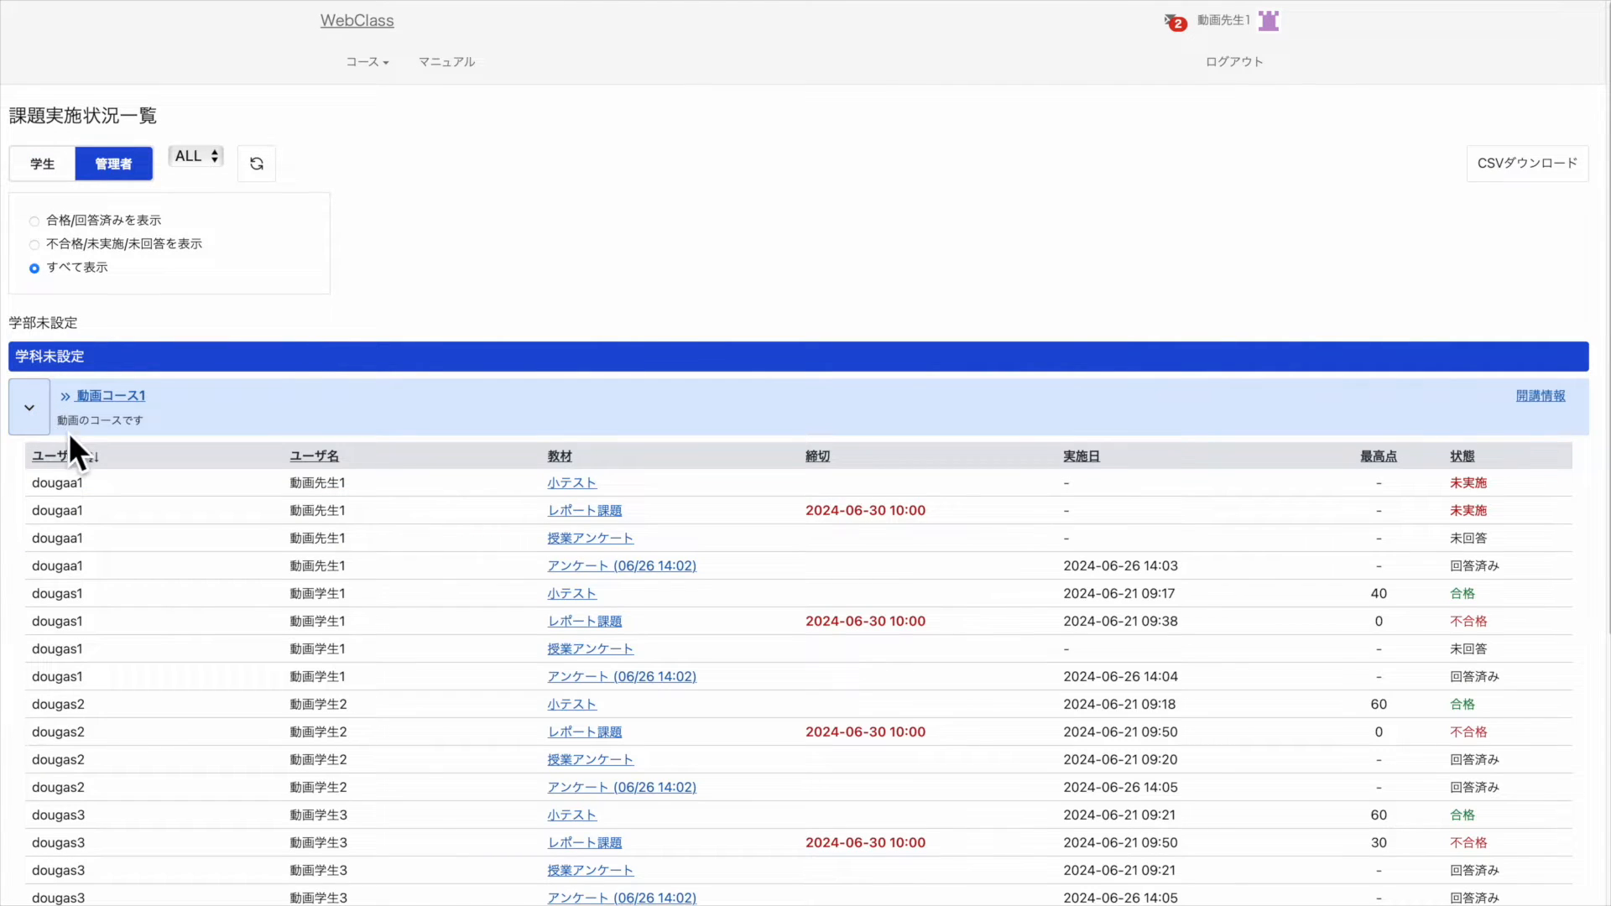
scroll(193, 582, "down", 2)
scroll(194, 587, "down", 5)
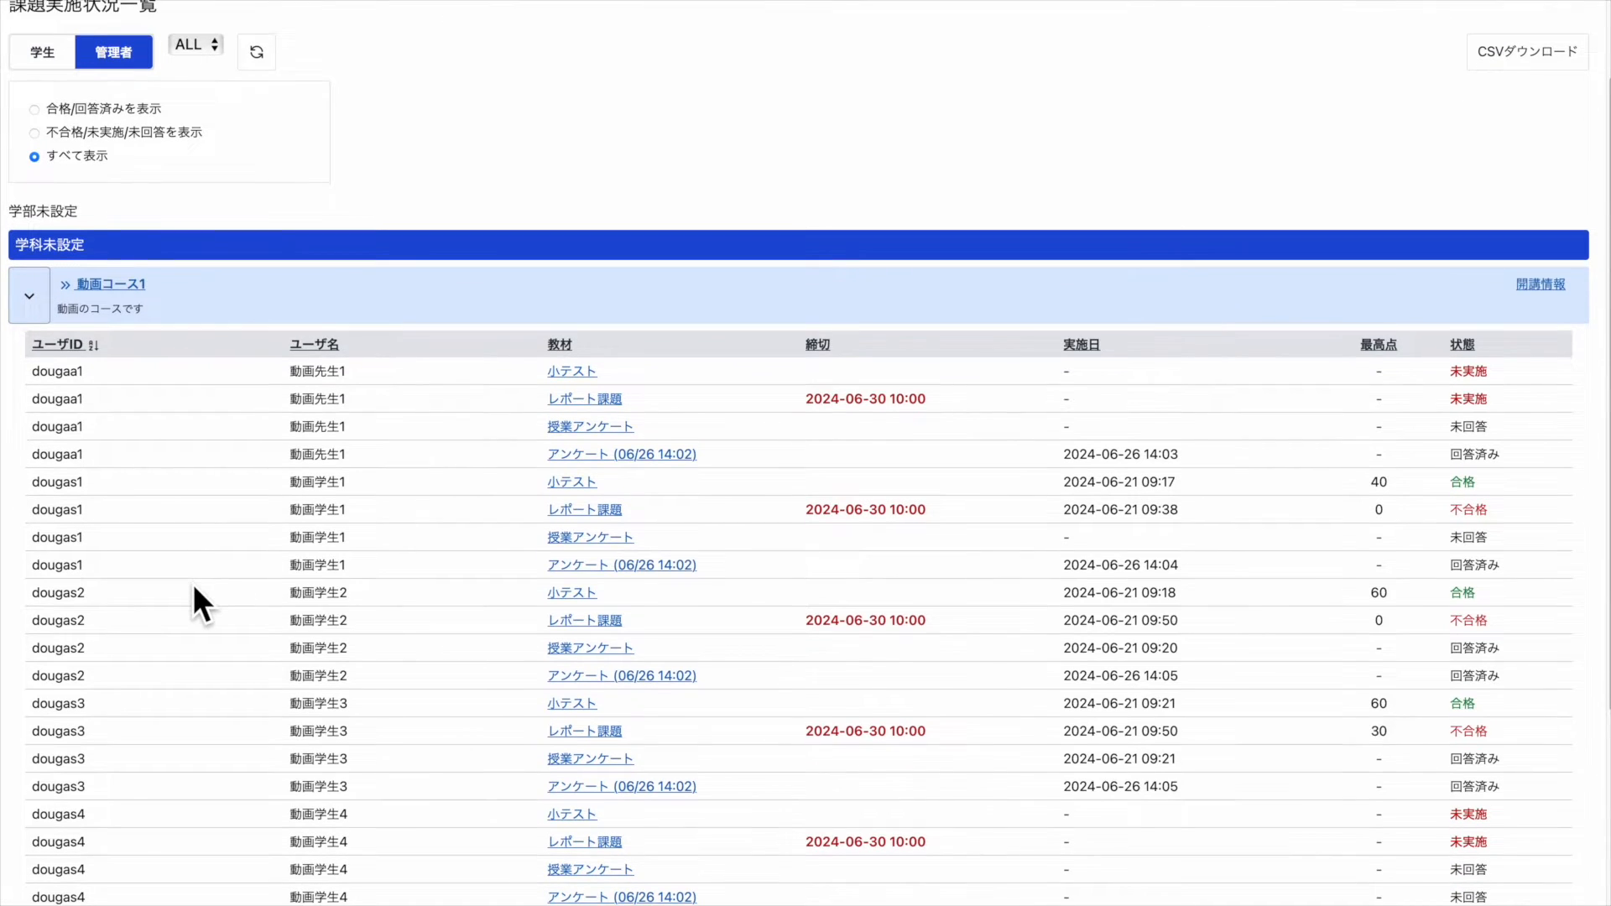
scroll(193, 582, "down", 3)
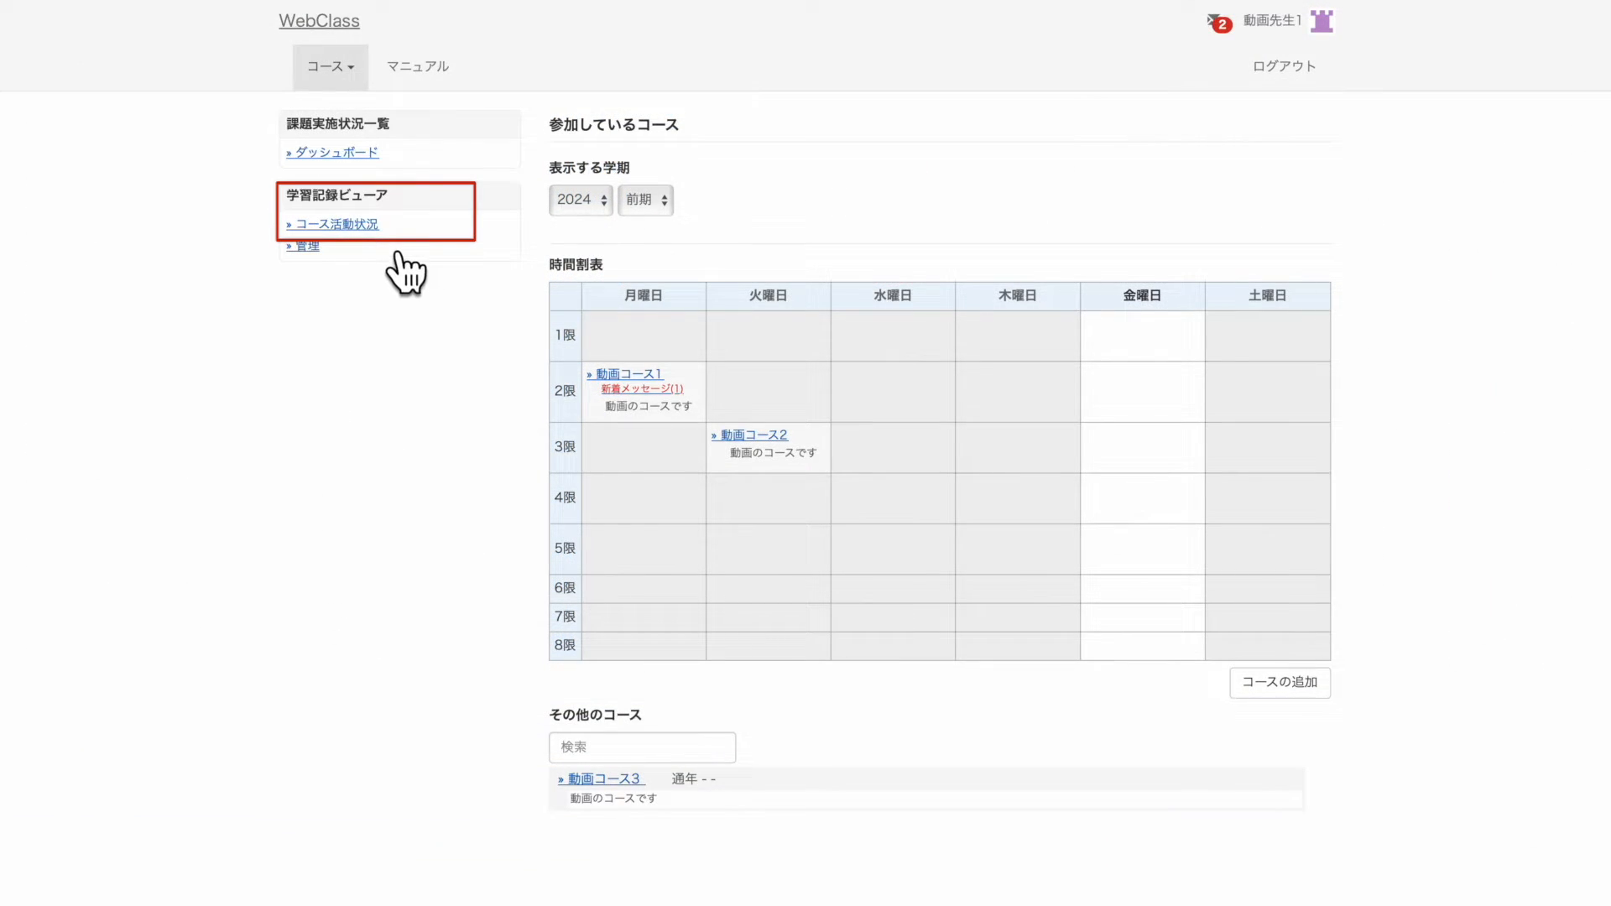
Step: Open コース活動状況 for 動画コース1 and examine its login, attendance, material and member data
left_click(376, 224)
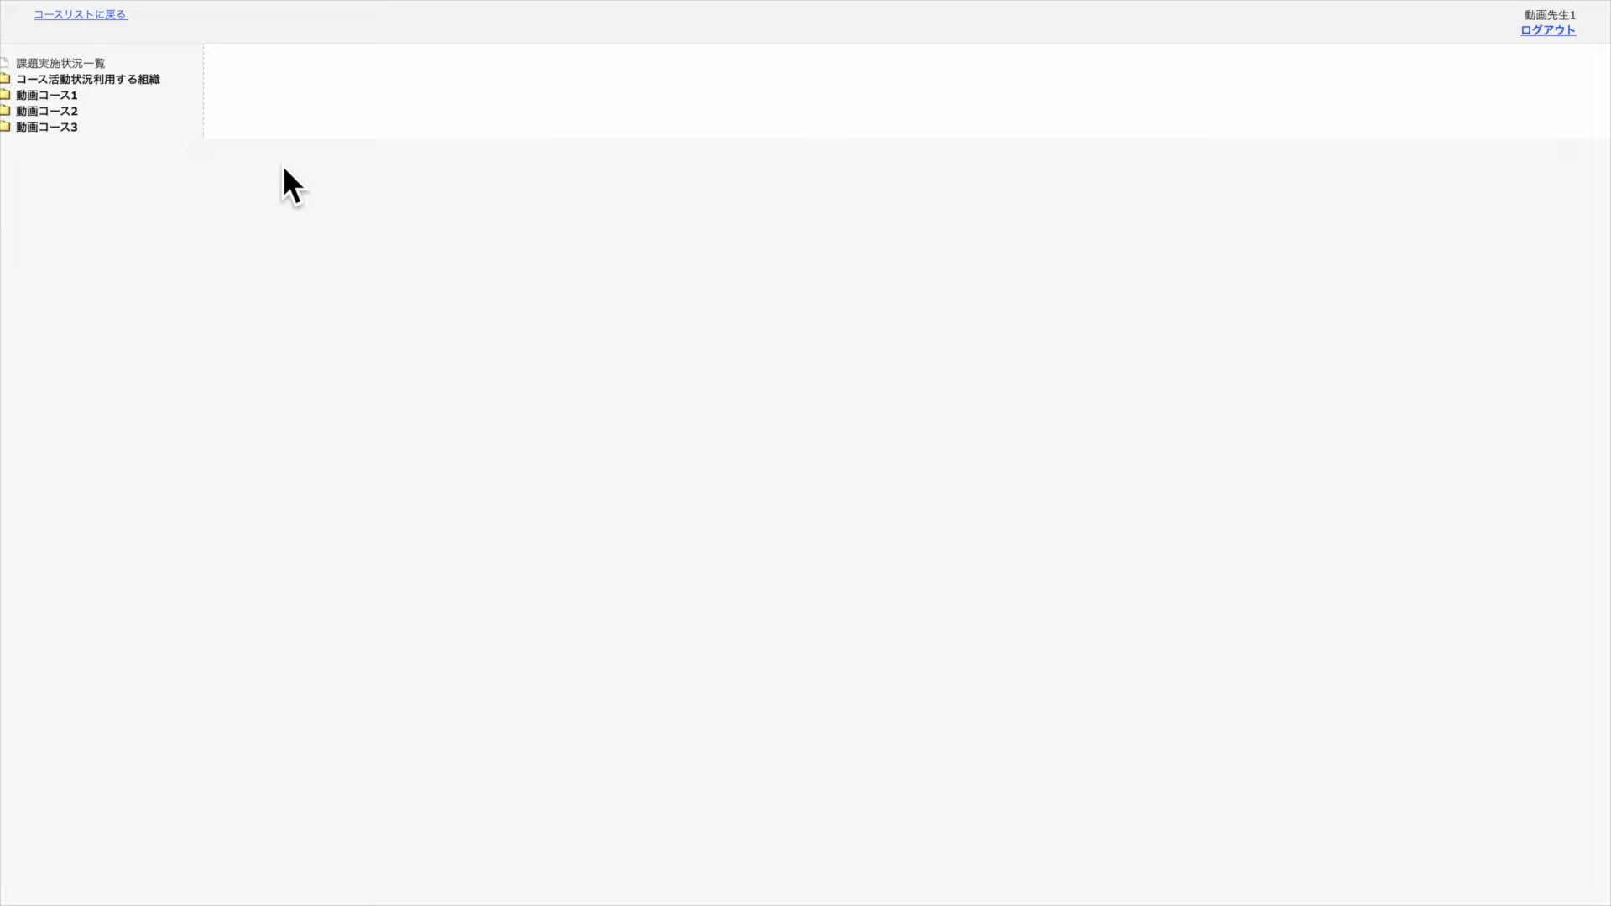
left_click(67, 97)
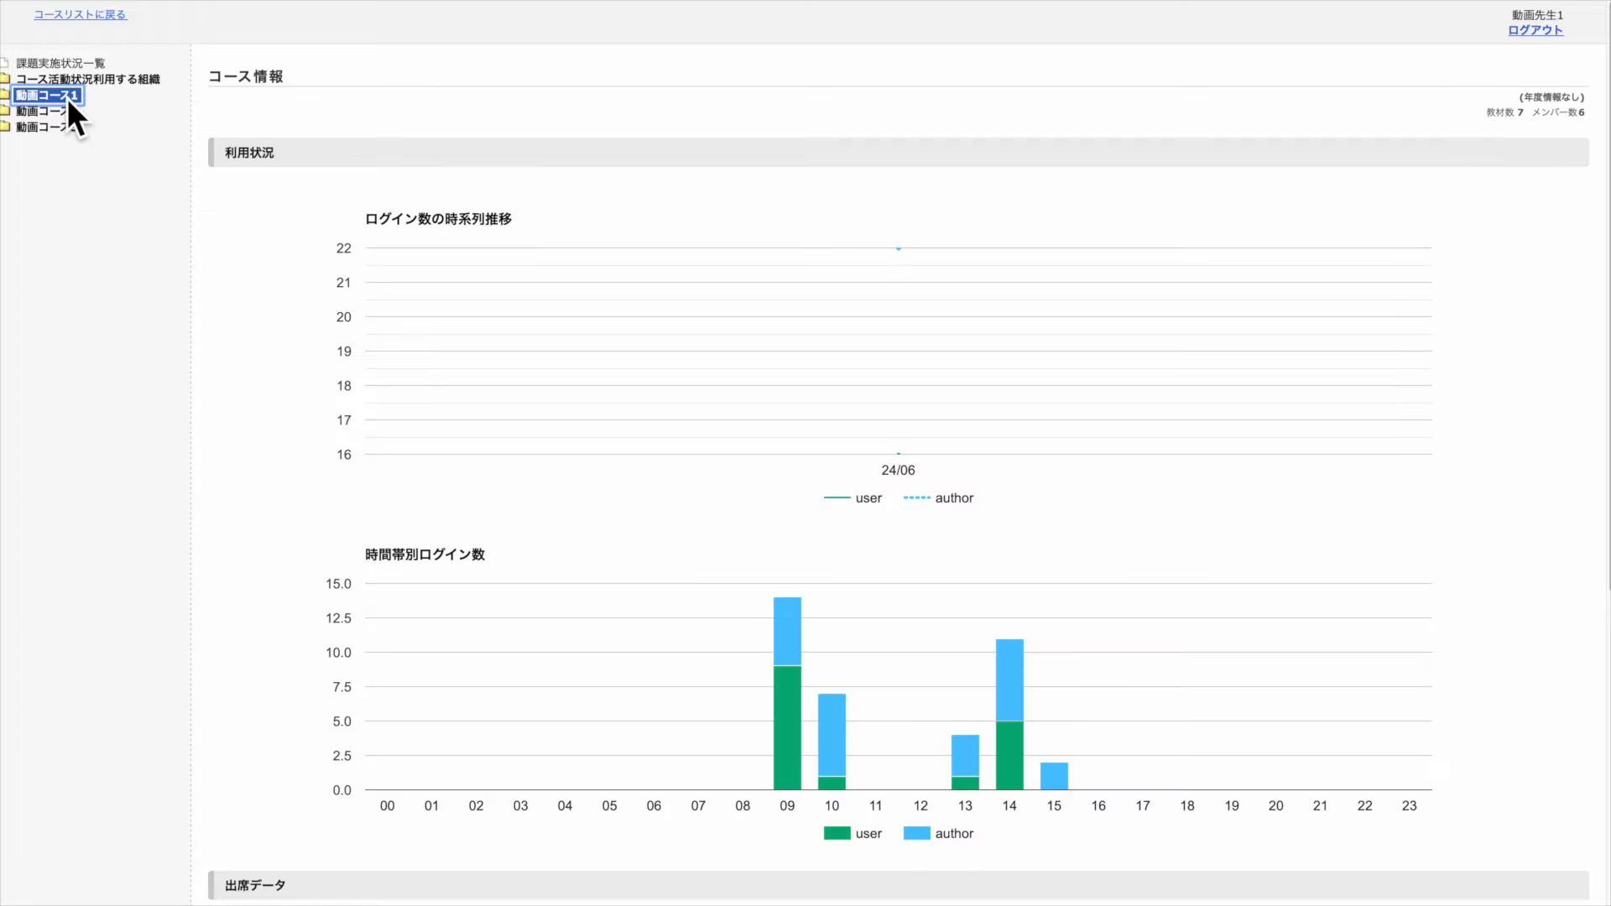
scroll(306, 470, "down", 1)
scroll(305, 458, "down", 5)
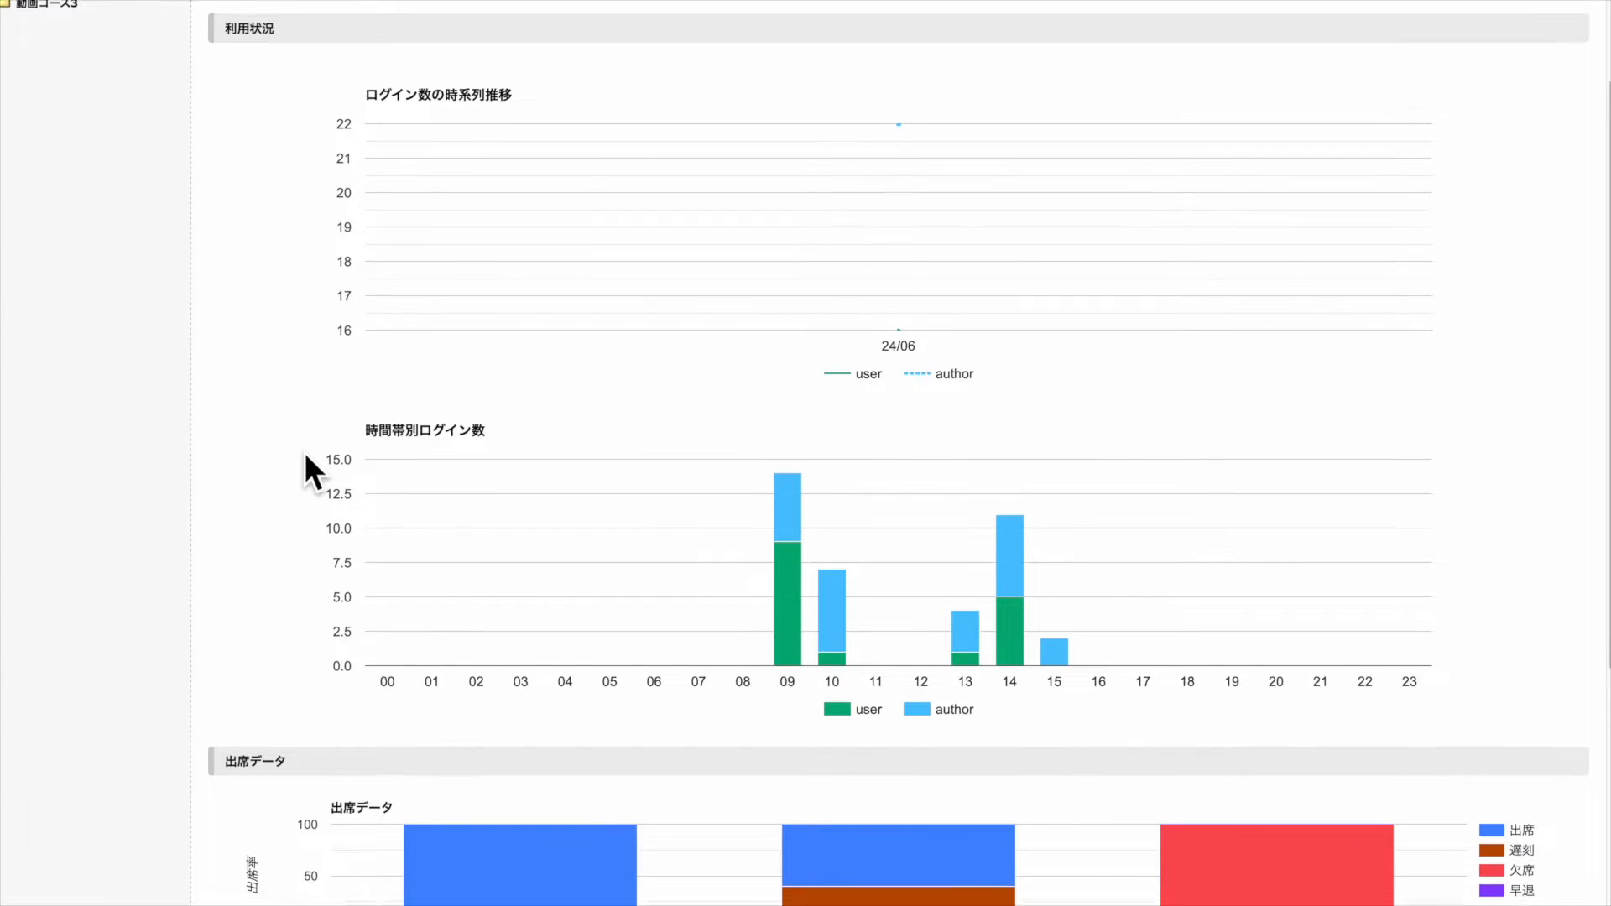
scroll(304, 451, "down", 4)
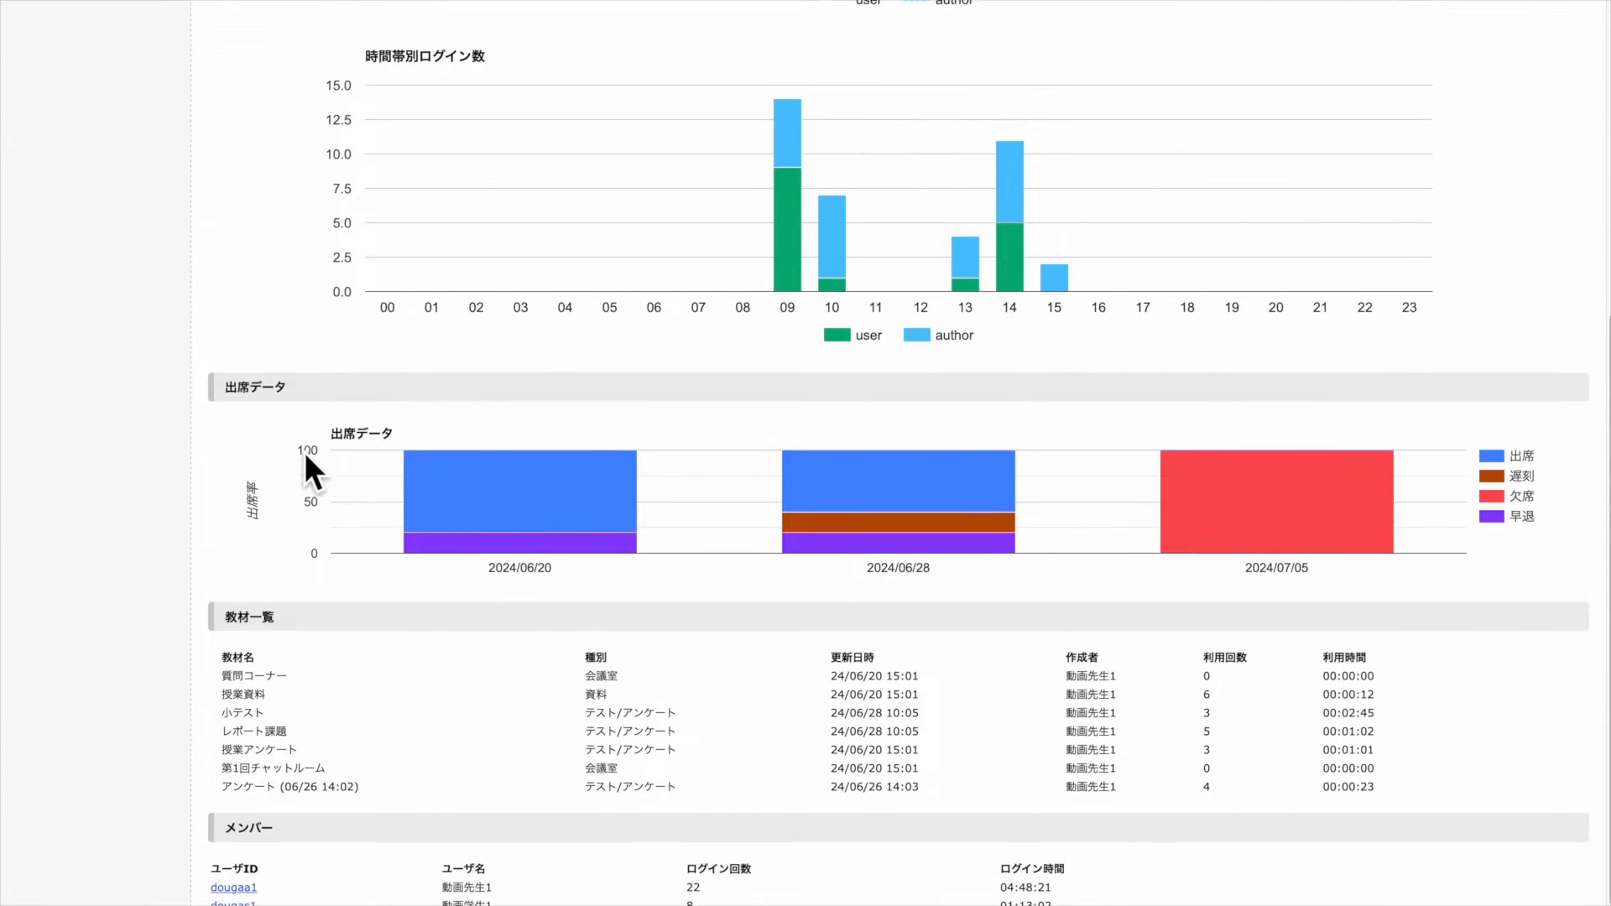
left_click(243, 832)
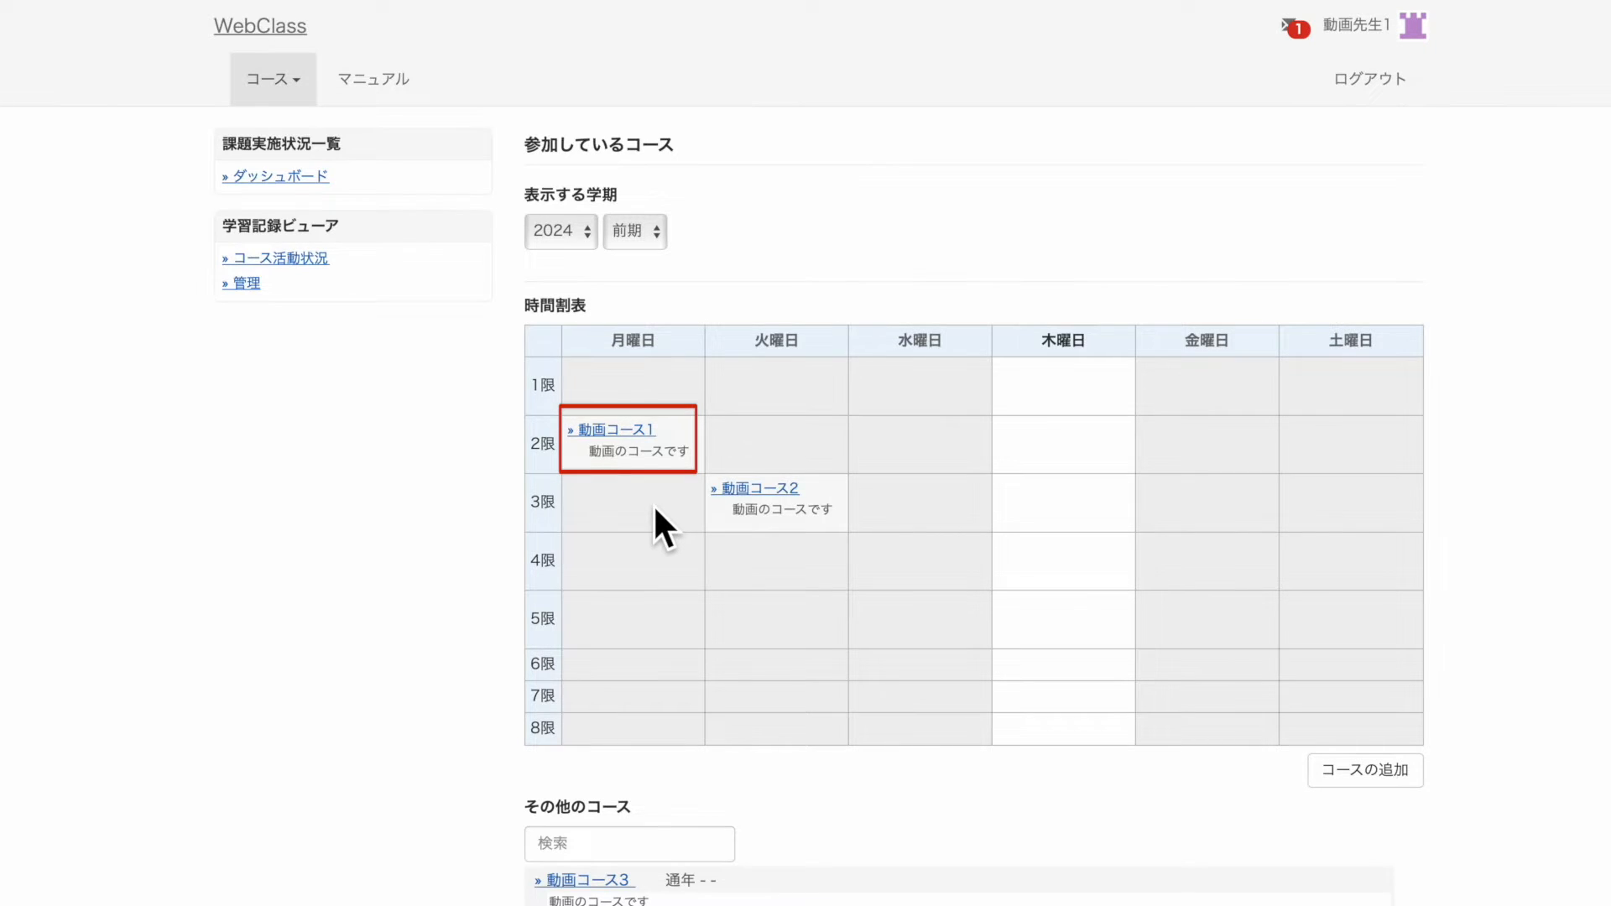
Step: Enter 動画コース1 from the timetable and open the signed-in teacher's account options
left_click(621, 437)
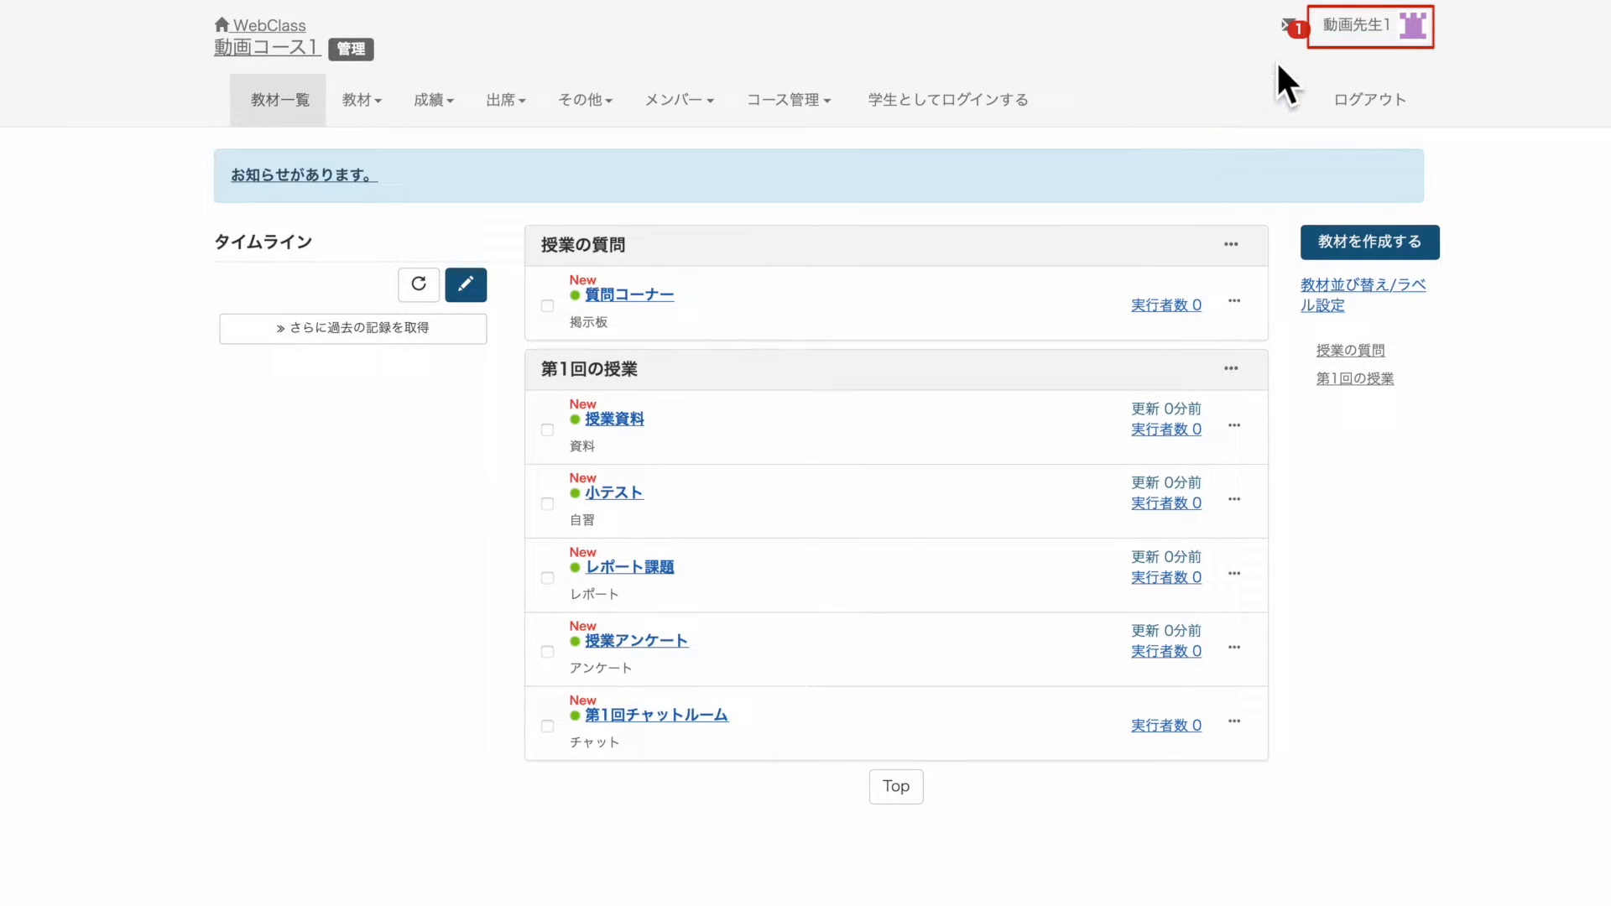
left_click(1354, 32)
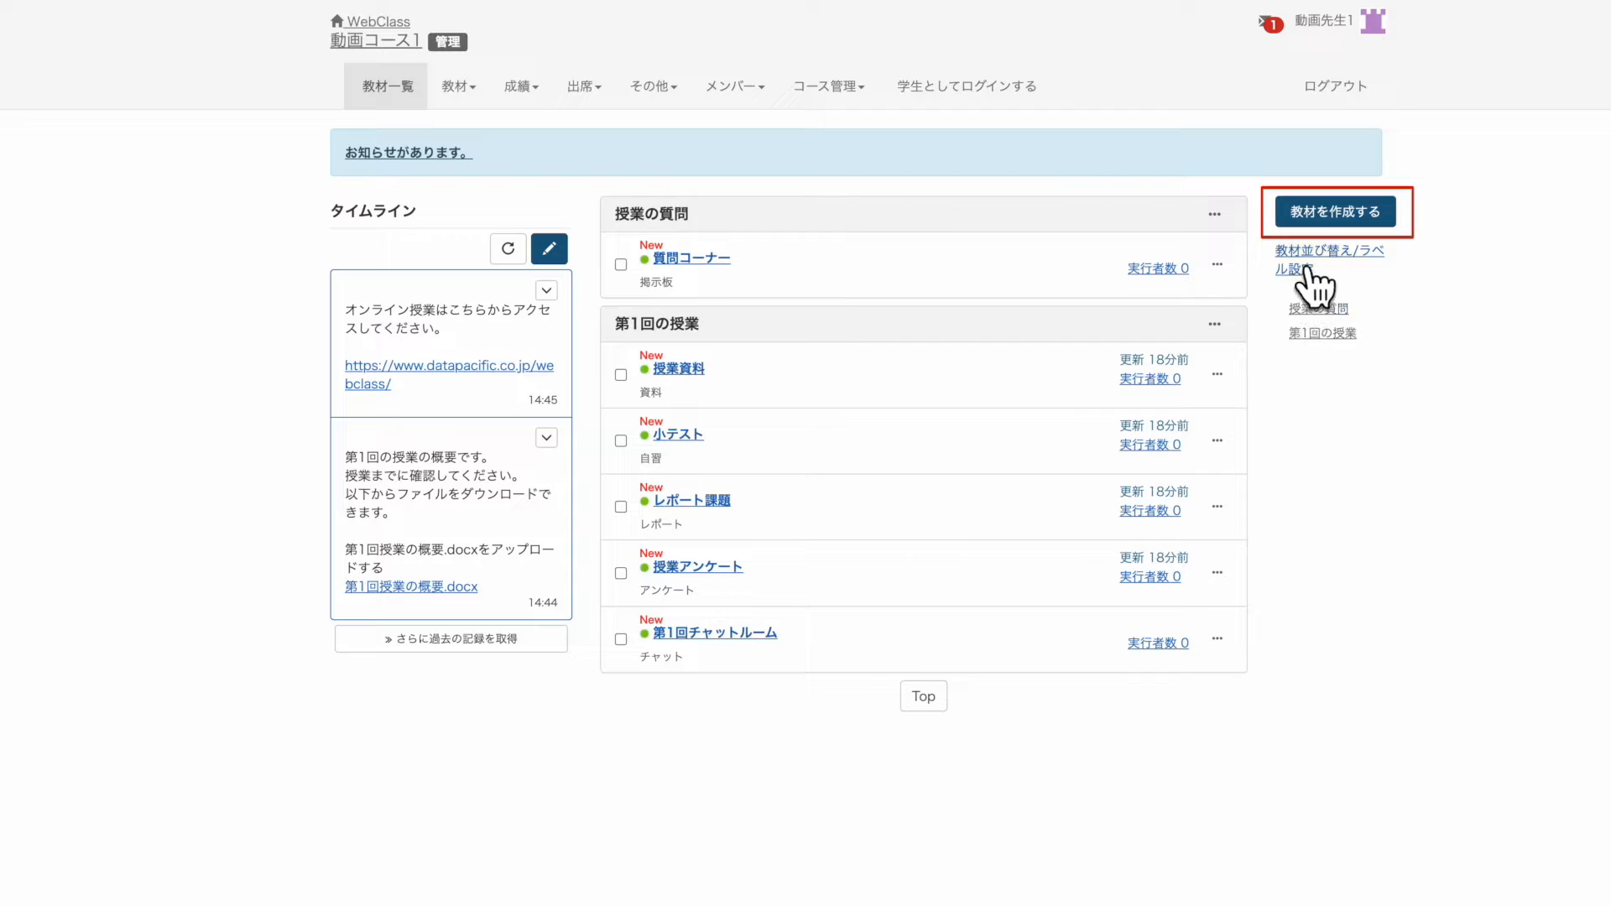
Step: Start a new 資料 material titled サンプル資料 with its access restriction set to 教材一覧で非表示にする
left_click(1324, 219)
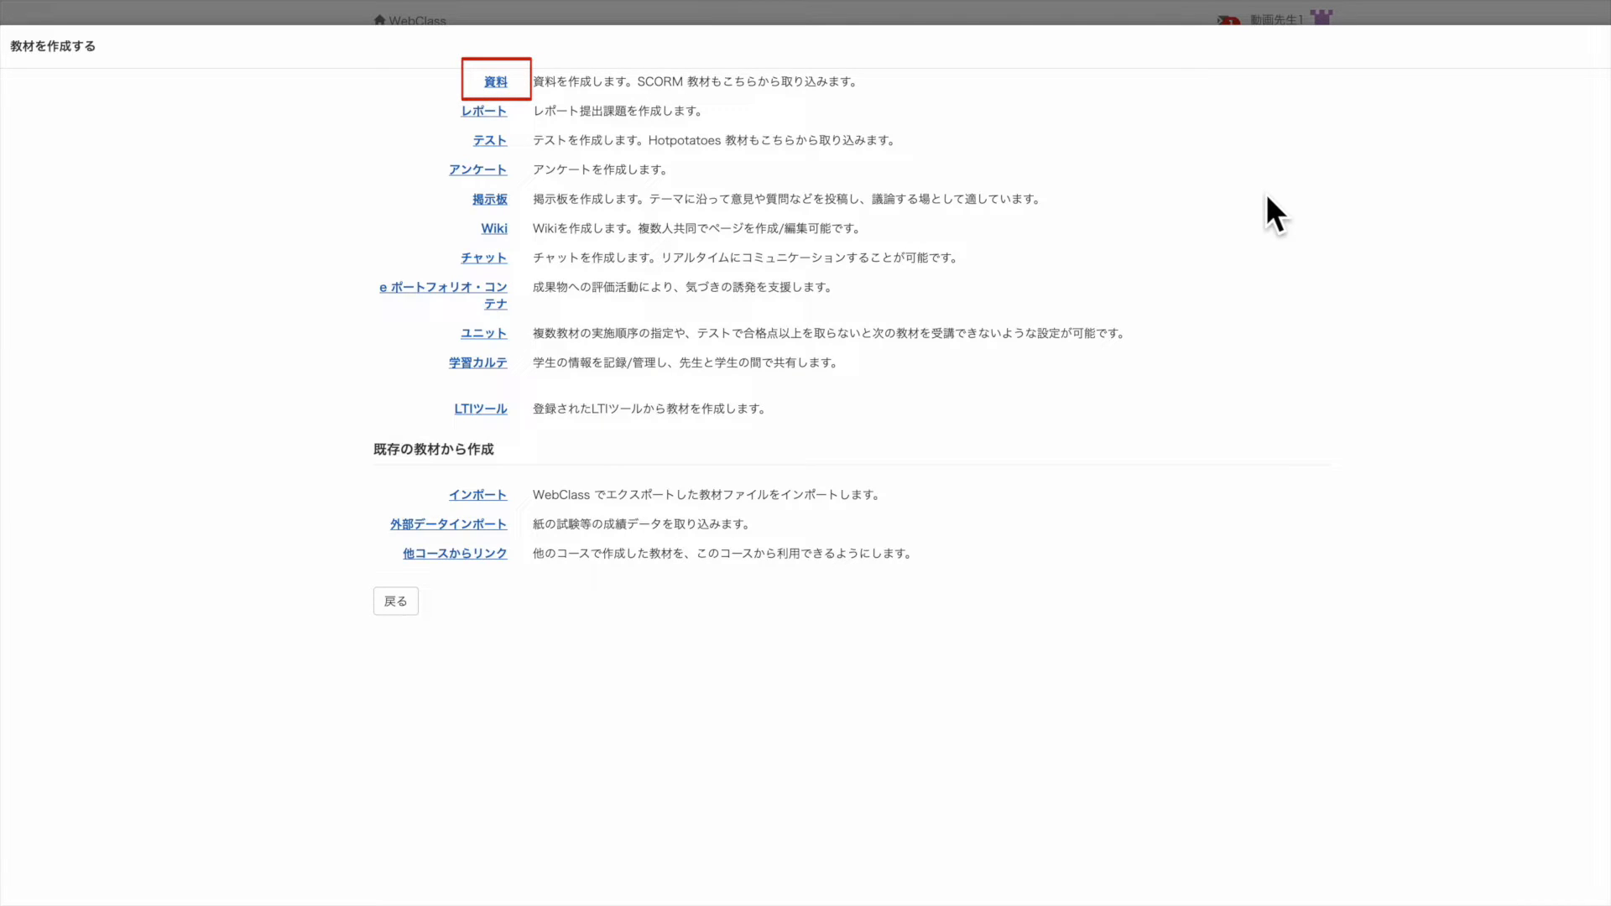
left_click(496, 81)
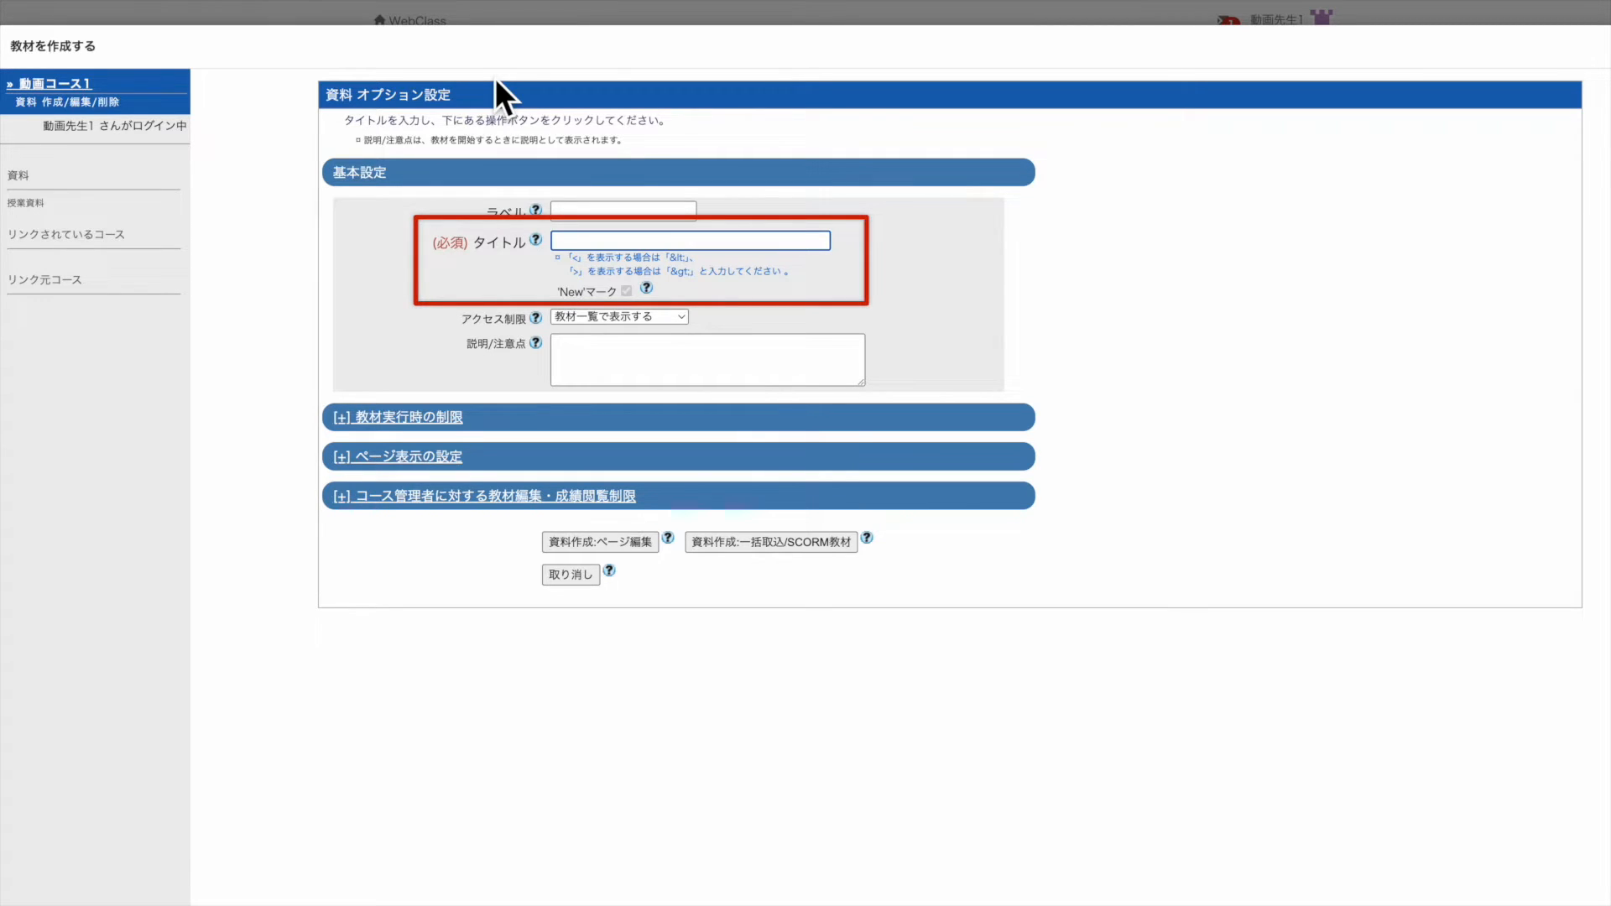
type("サンプル資料")
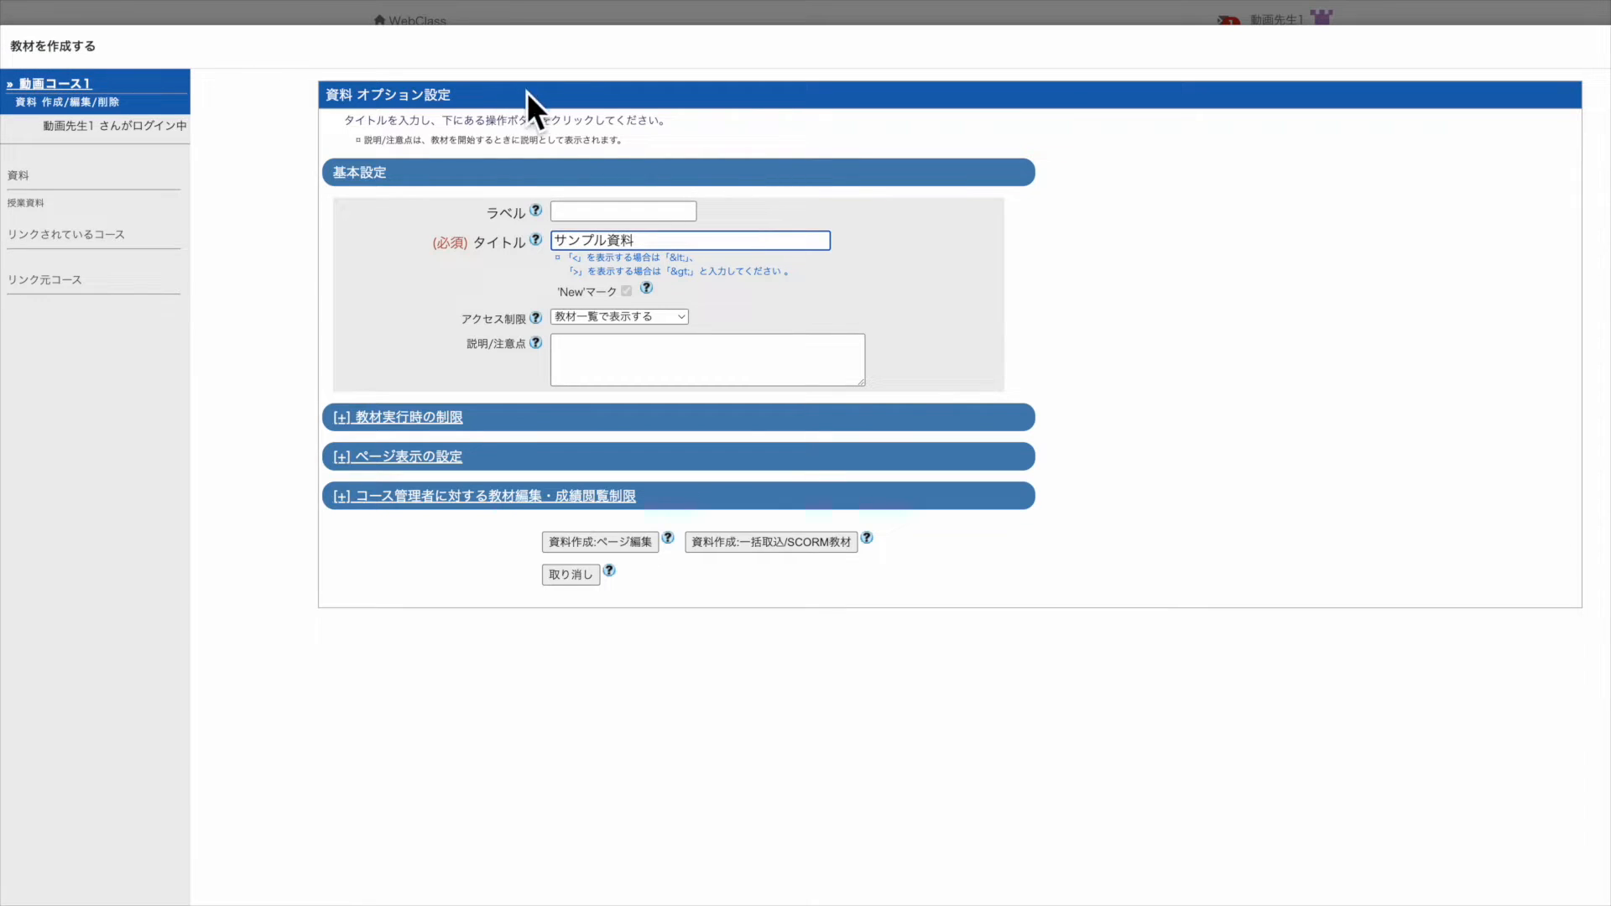
left_click(685, 316)
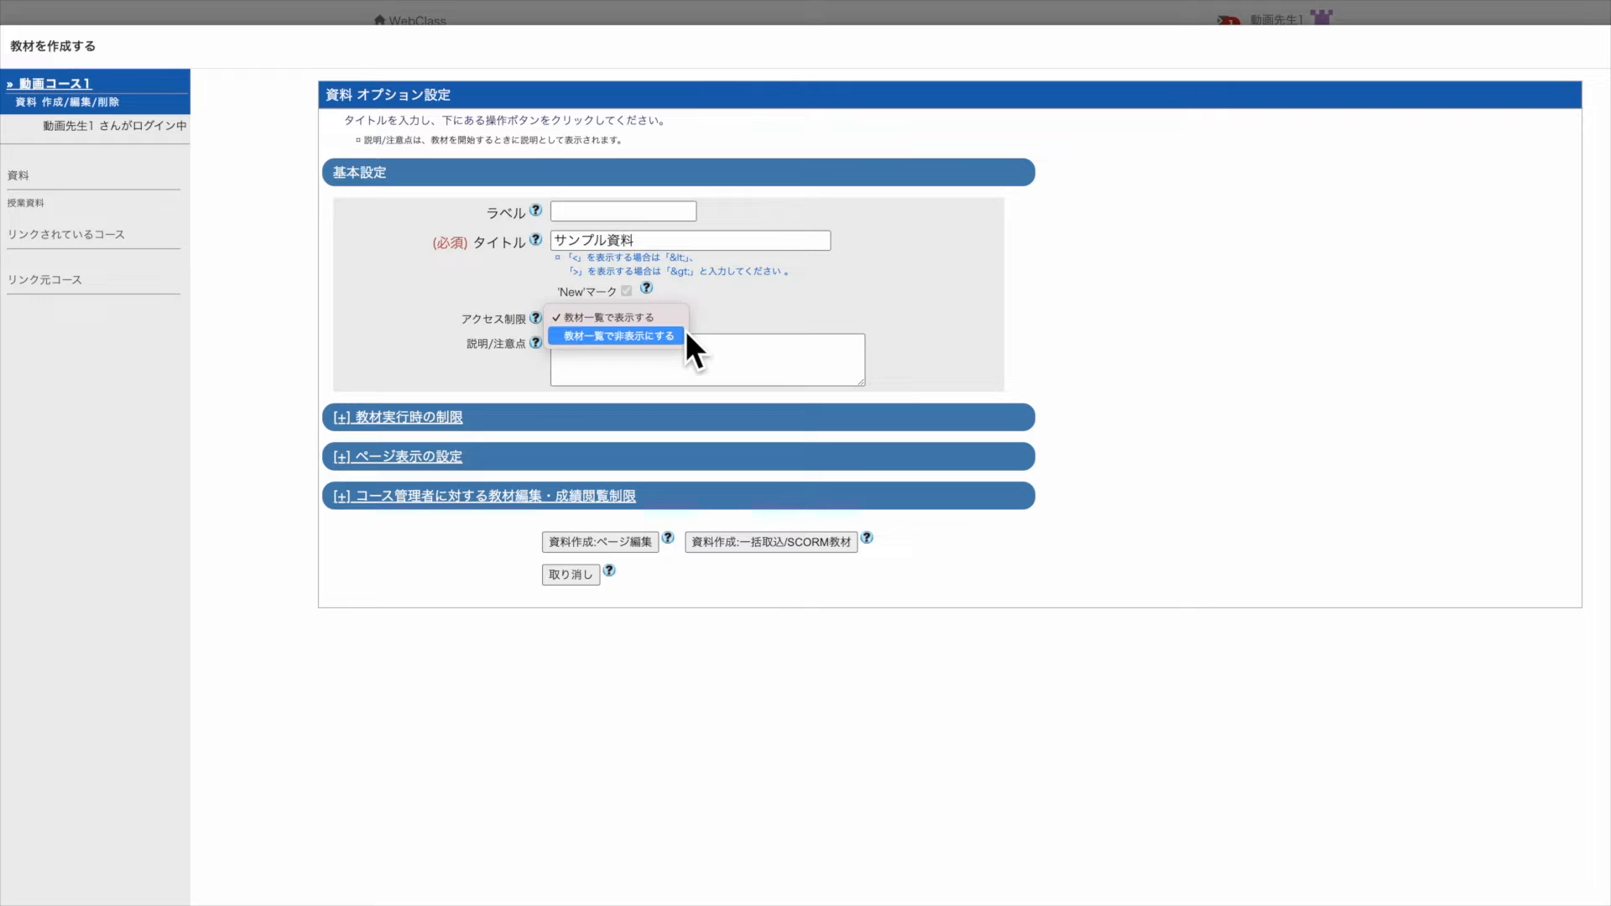
left_click(690, 346)
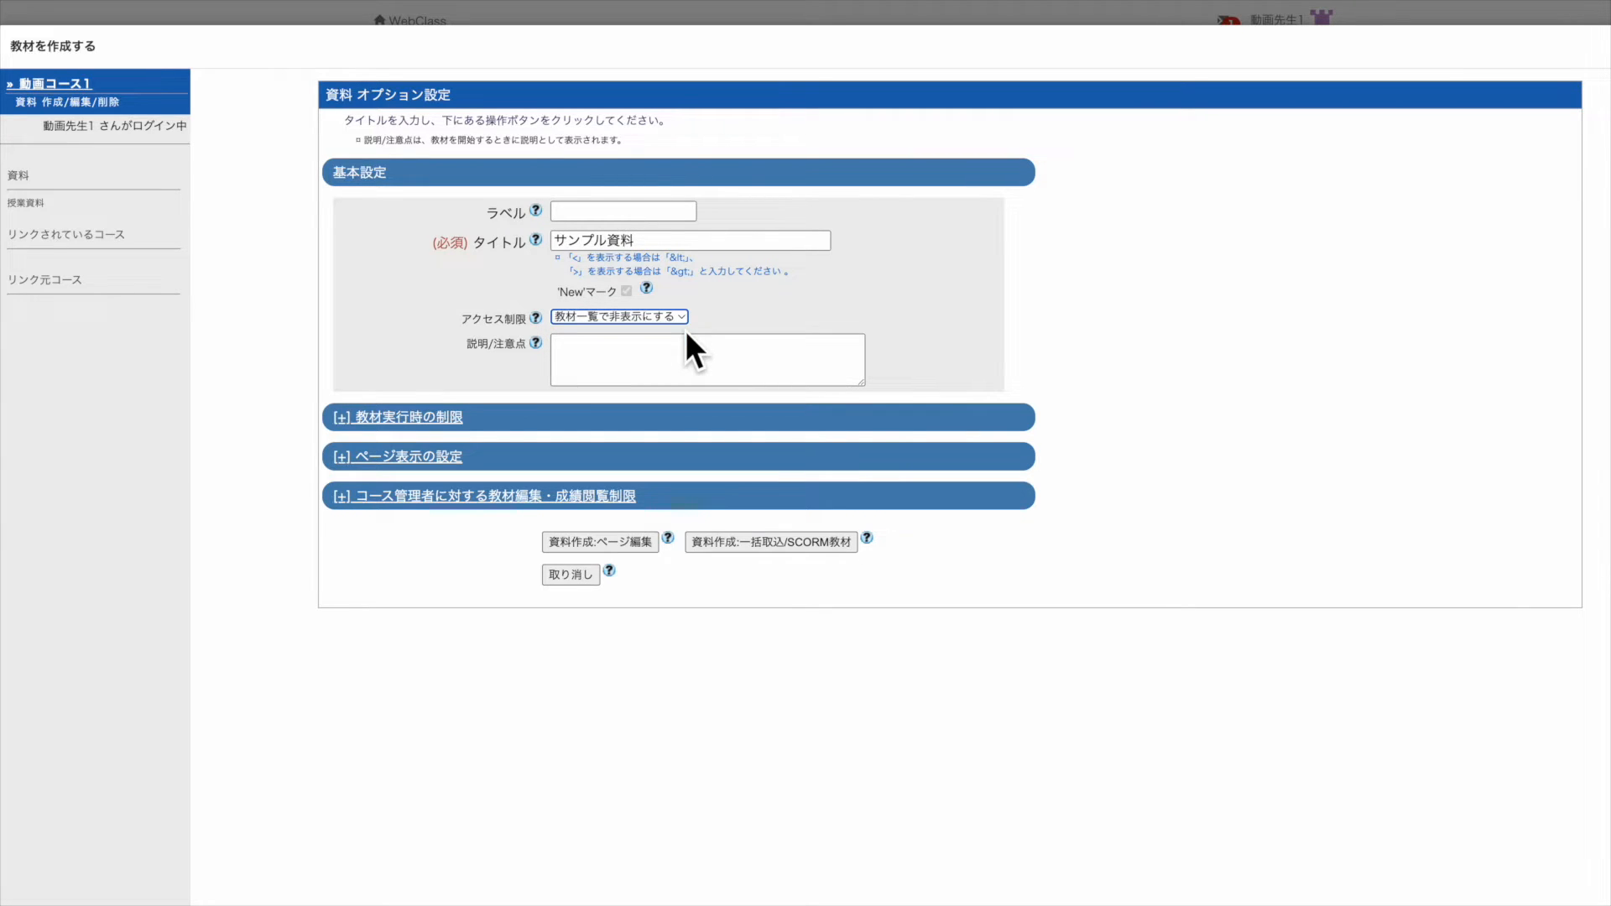
Step: Review the 教材実行時の制限 options of the new material and continue to its page editor
left_click(676, 420)
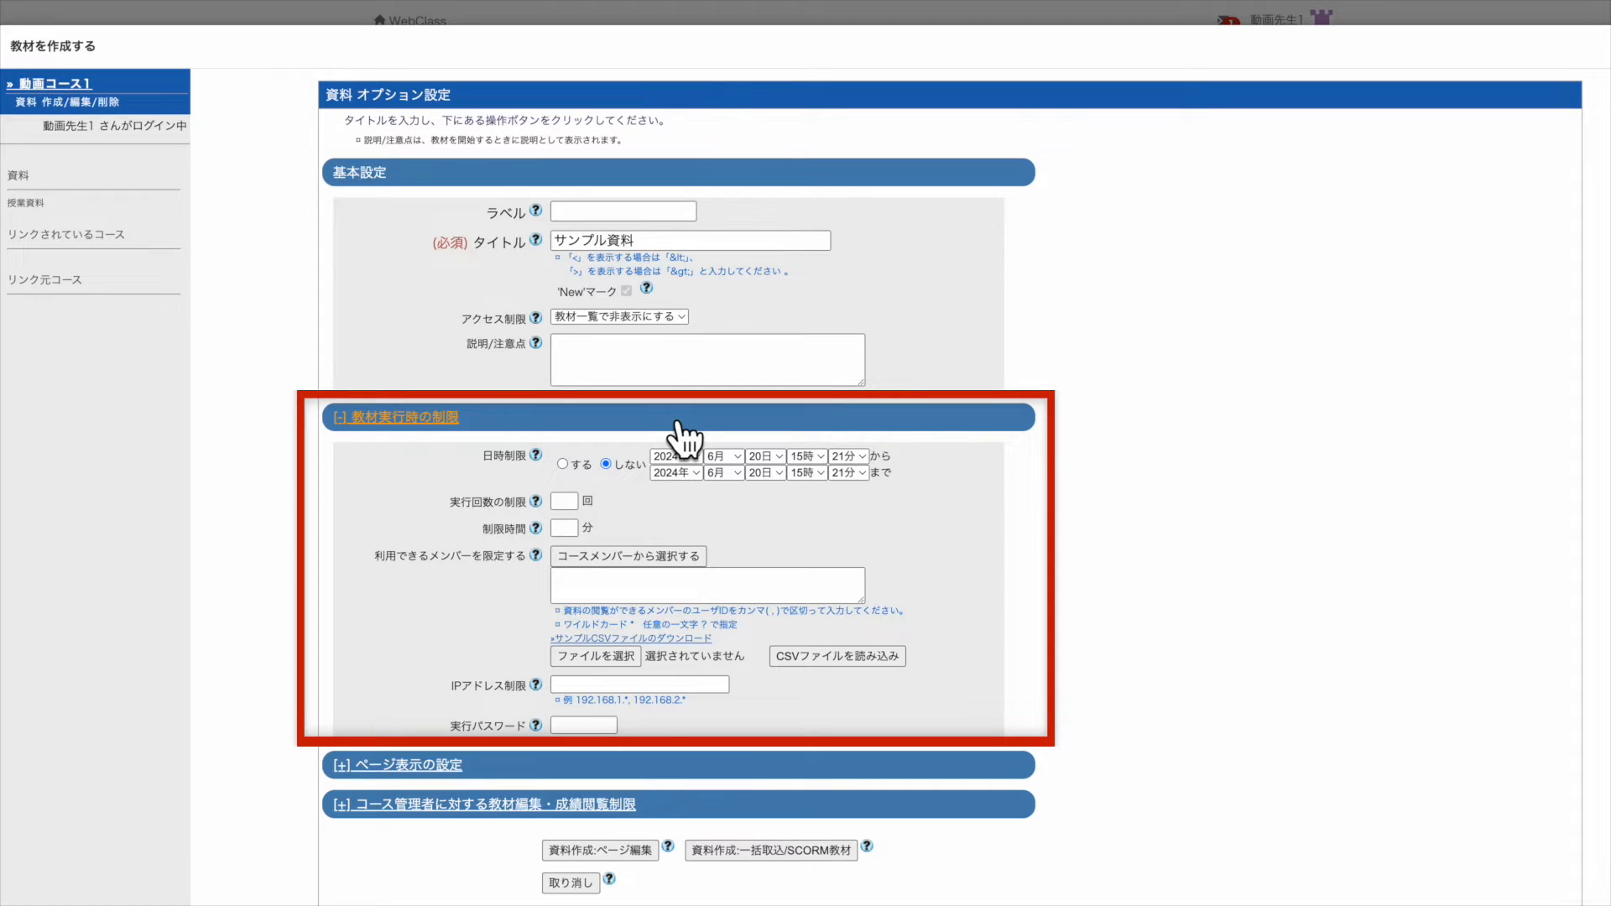
left_click(676, 420)
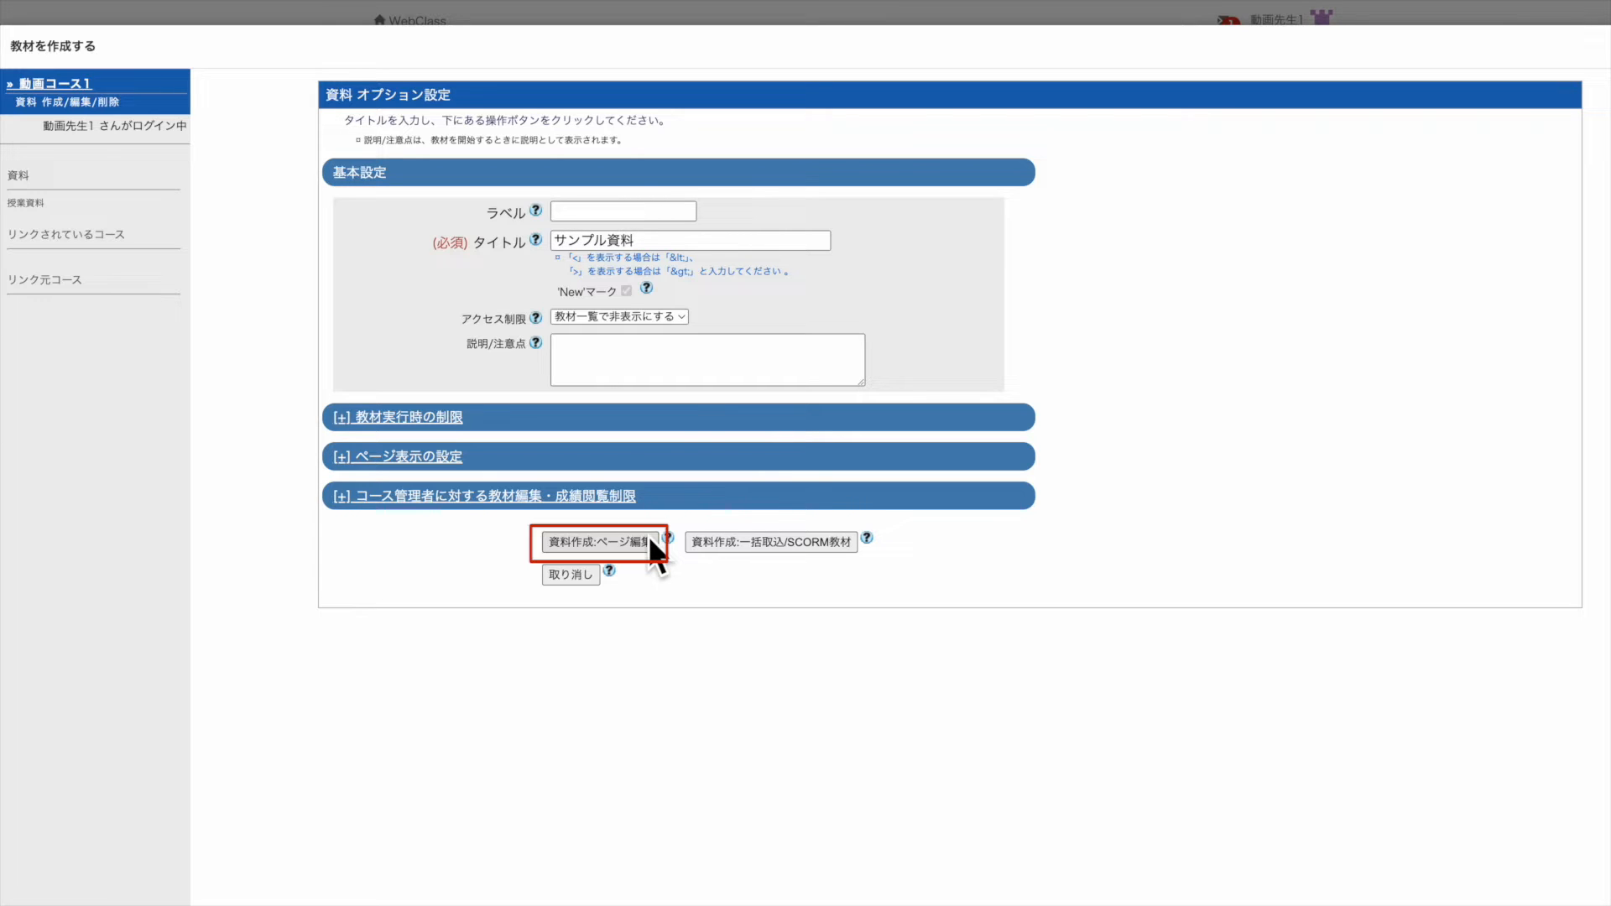
left_click(648, 540)
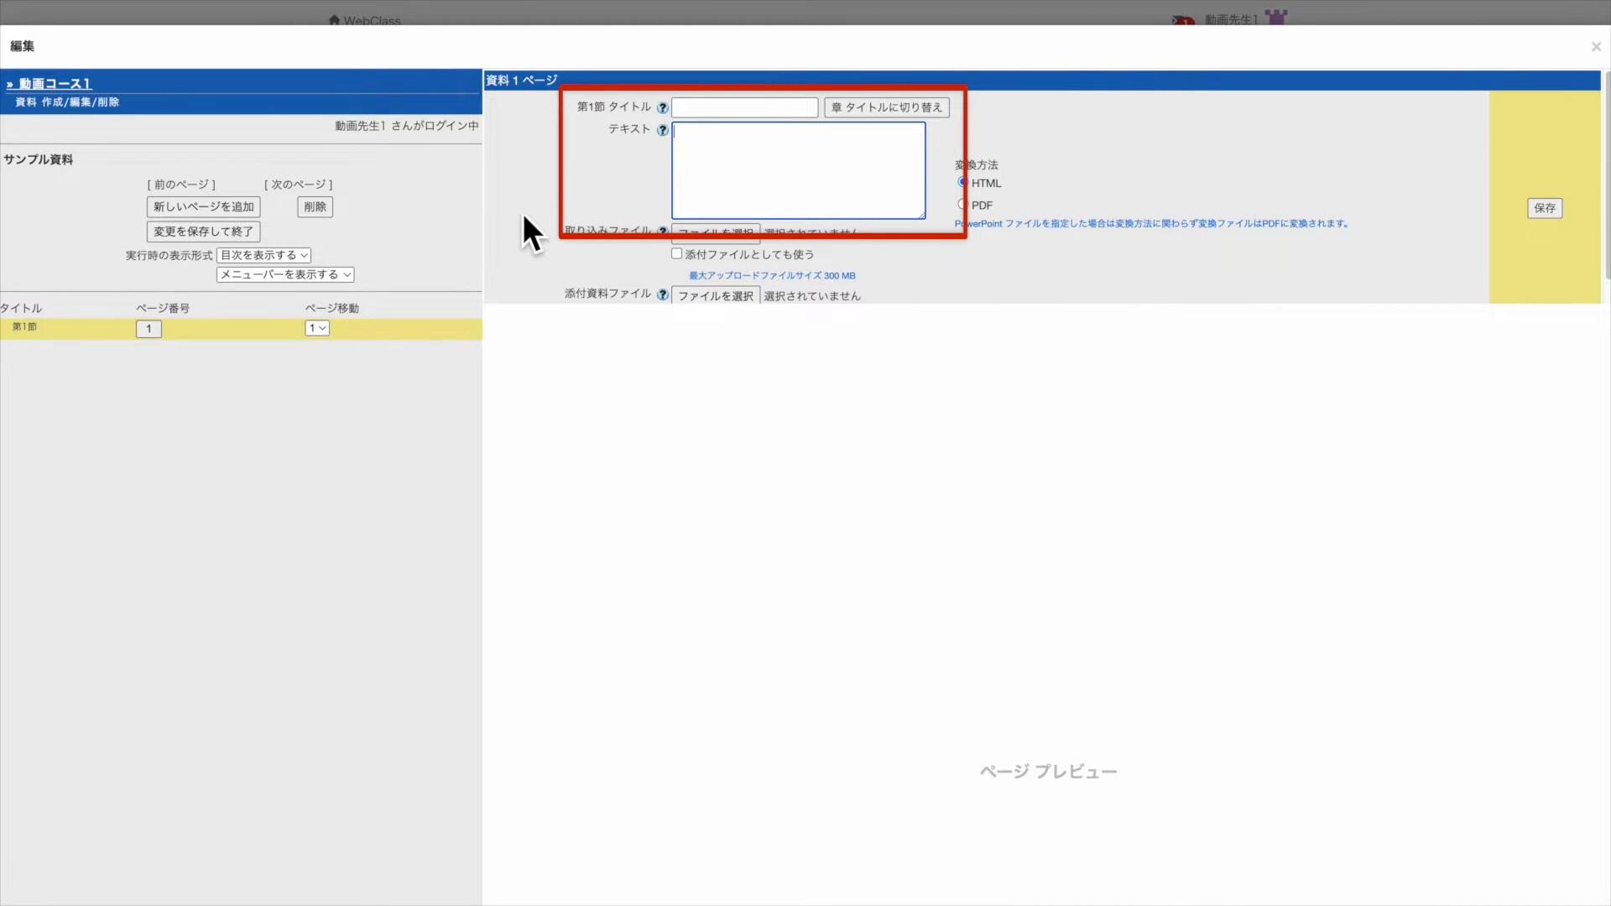
left_click(709, 108)
type("手入力の資料")
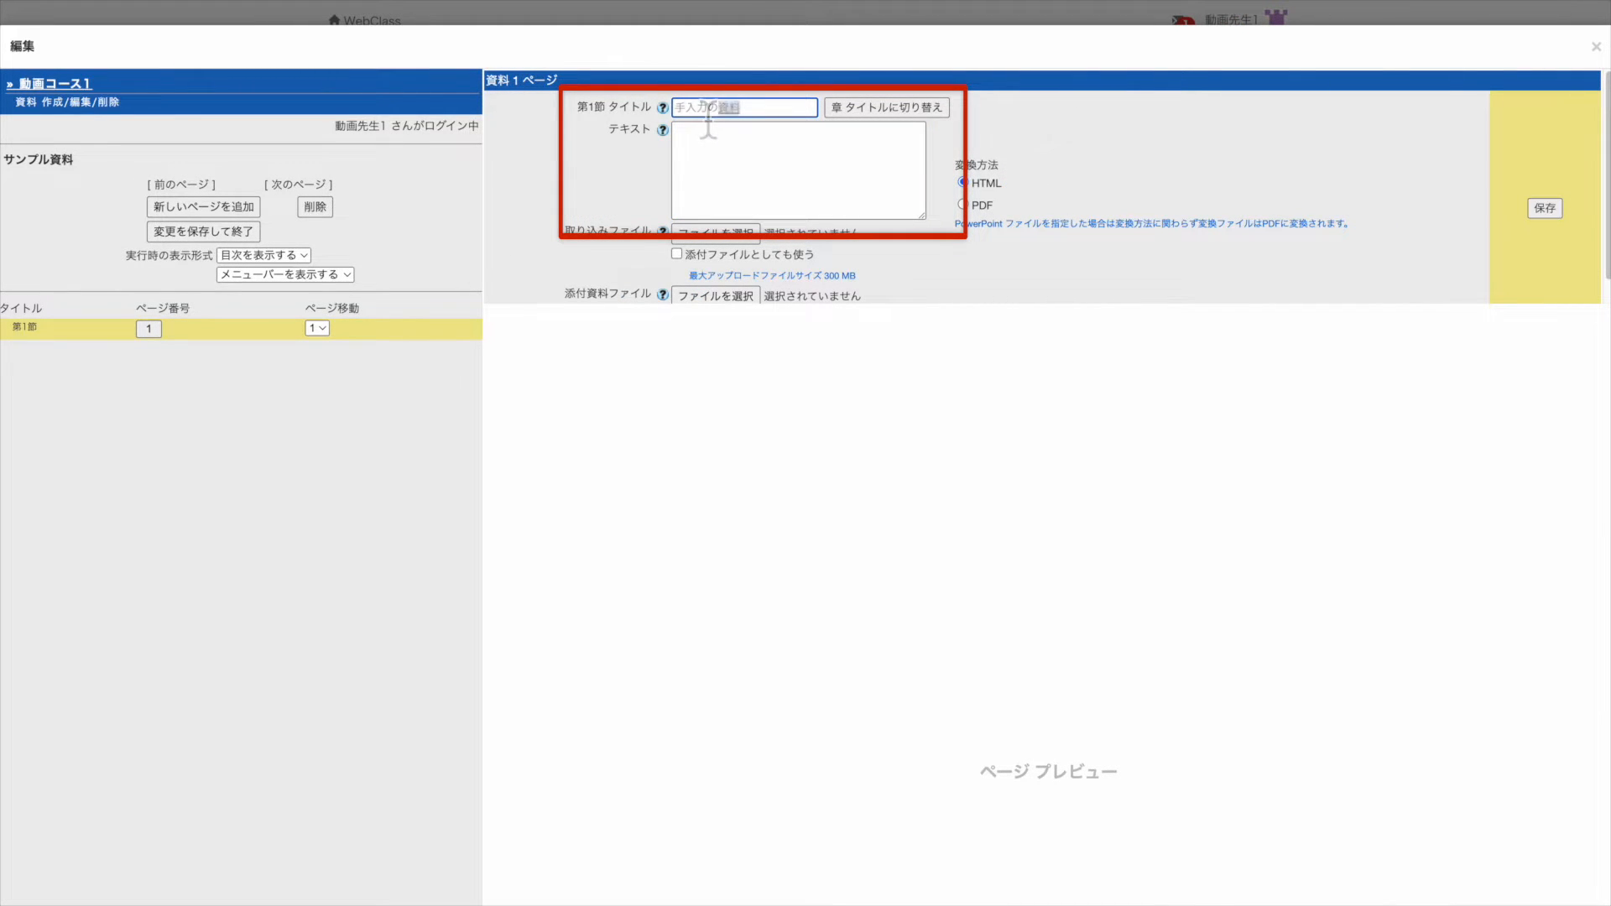
left_click(708, 156)
type("ご覧ください。")
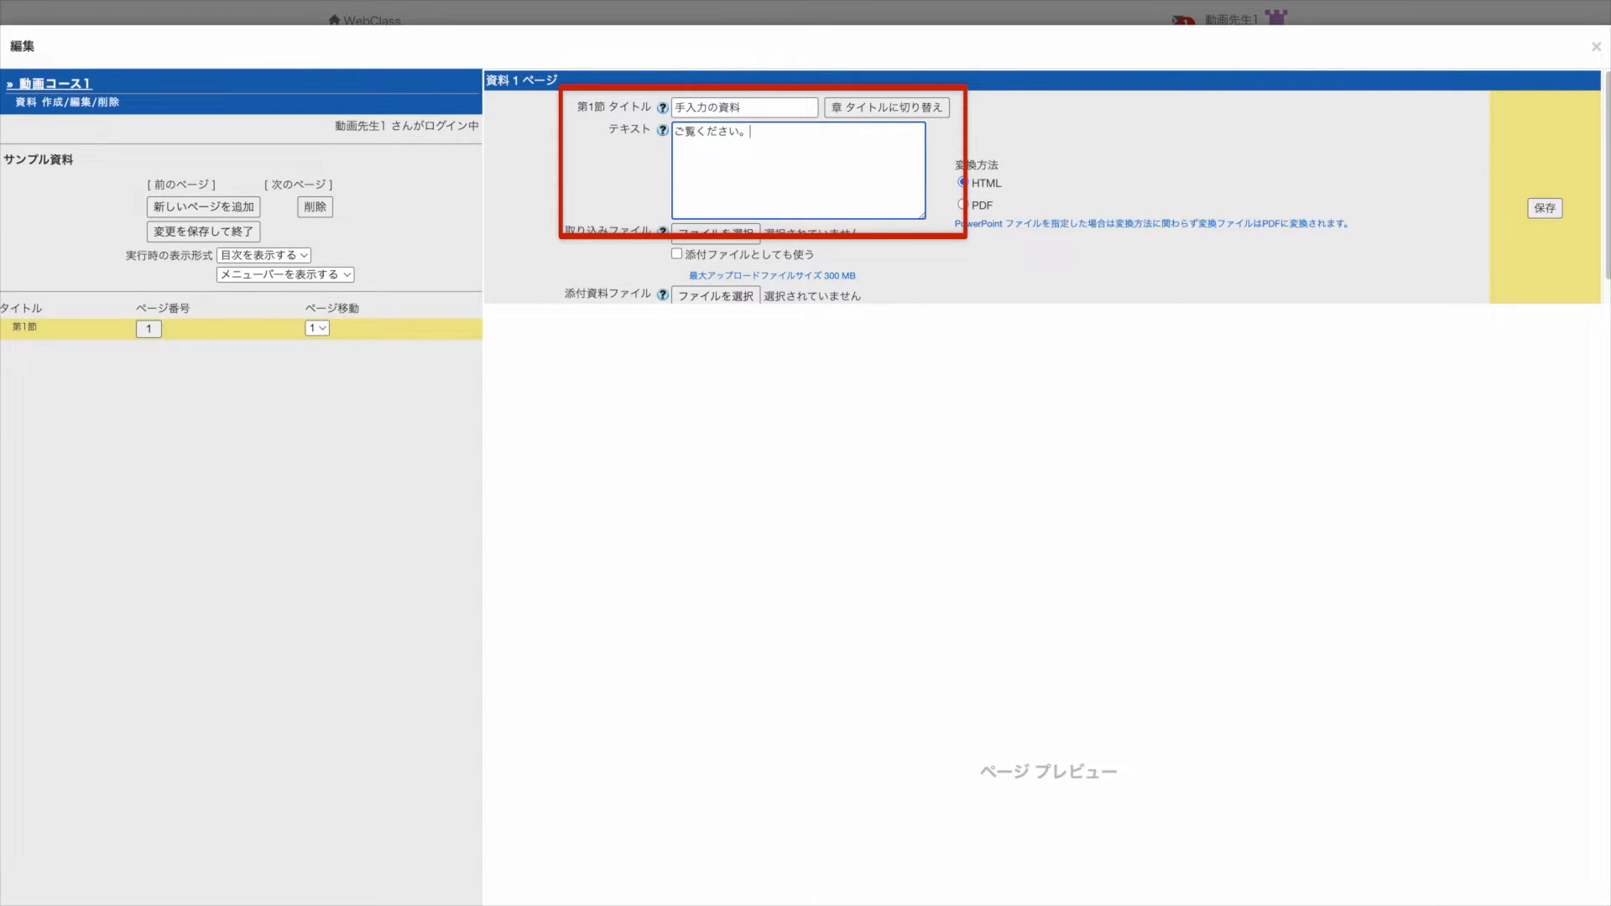
key("Return")
key("Return")
type("https://www.datapacific.co.jp/webclass/")
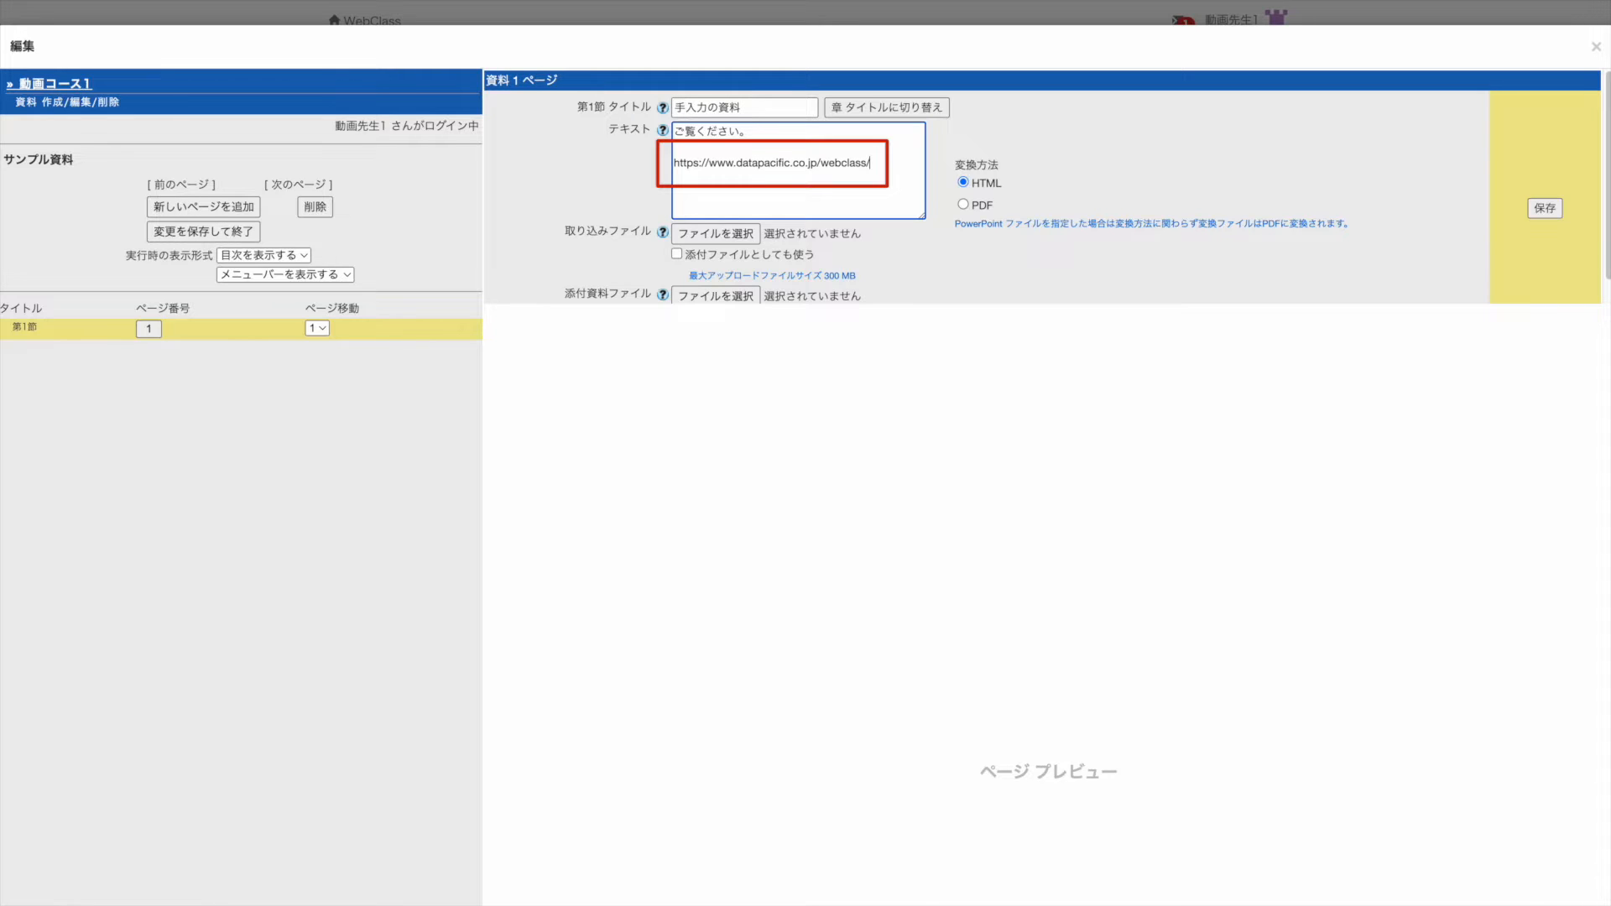
Step: Save page 1, add section 2 titled 取り込みファイル with サンプルのwordファイル.docx as its import file, and save it
left_click(1543, 215)
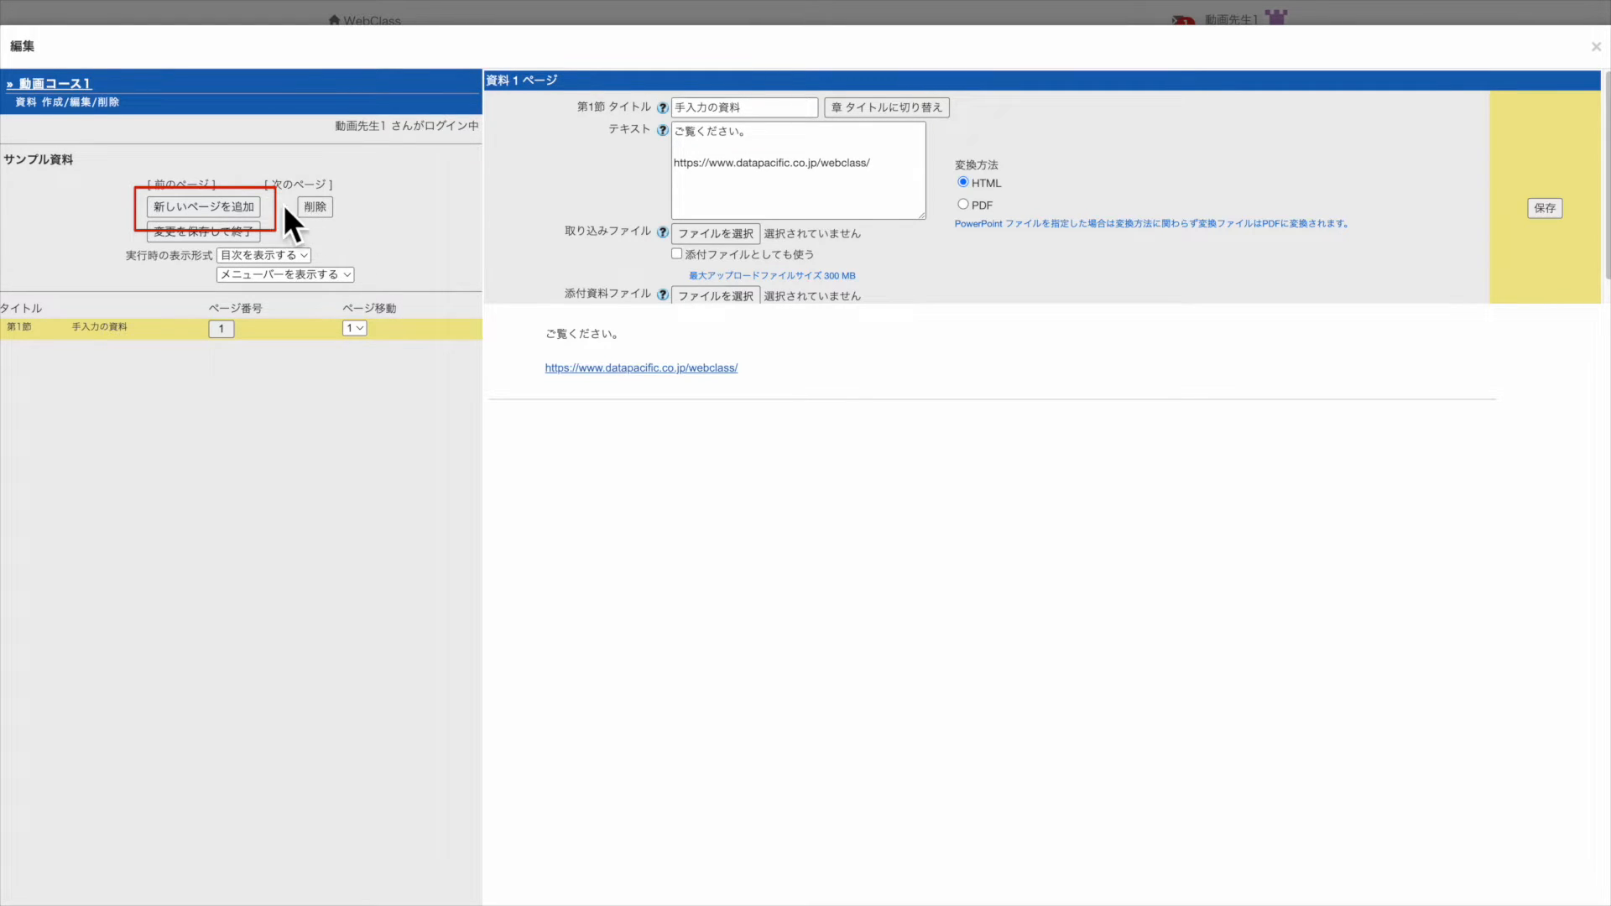
left_click(252, 208)
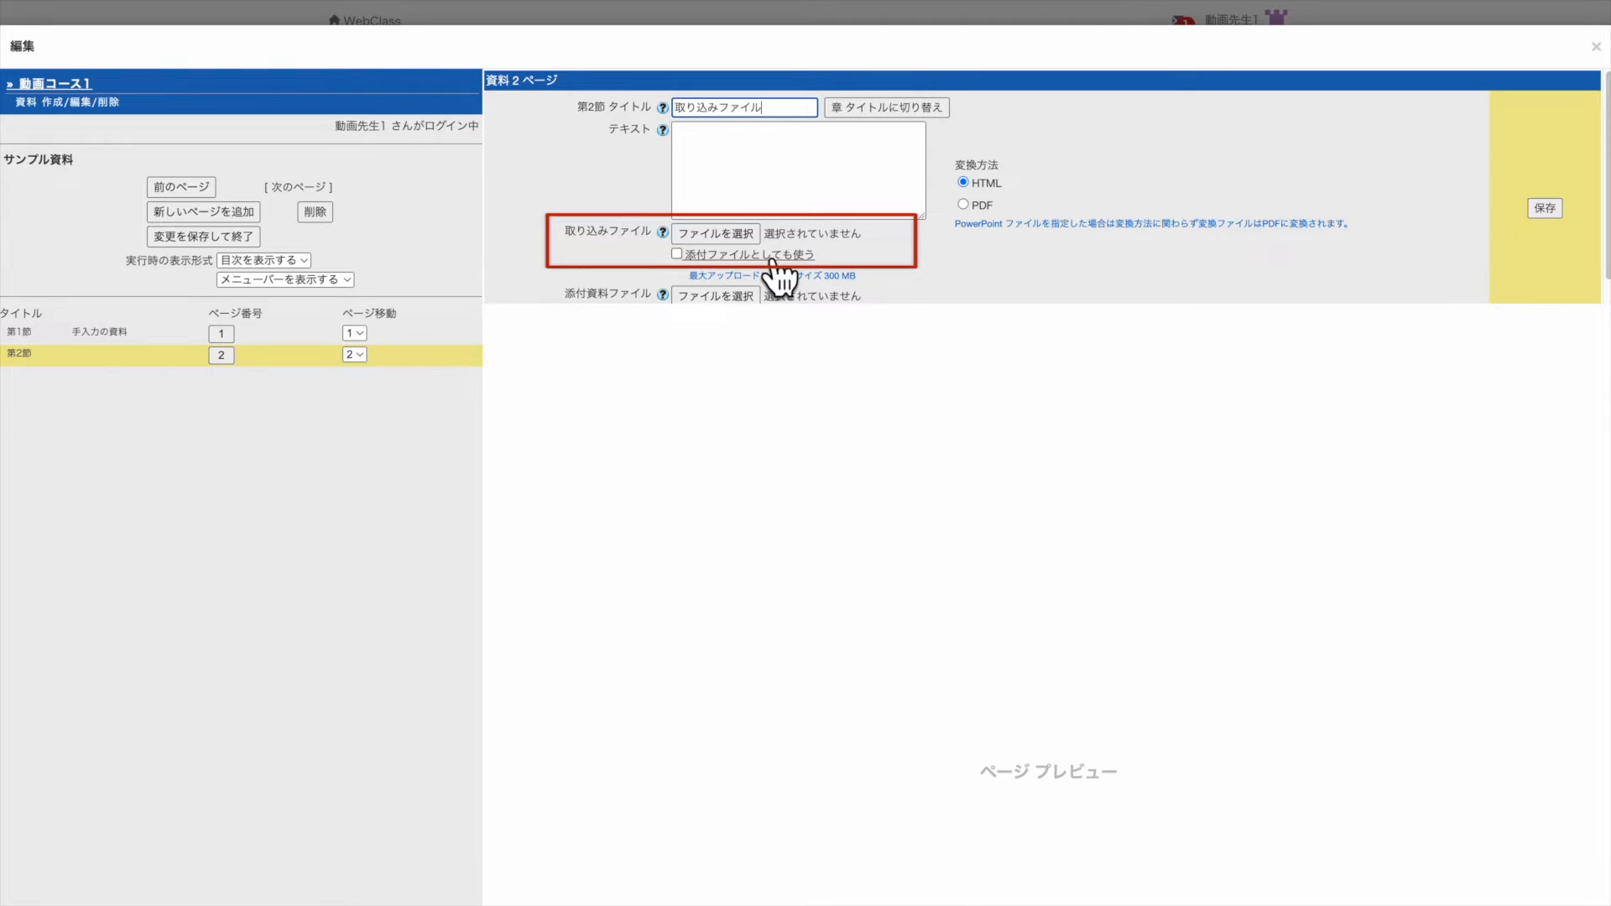
left_click(753, 240)
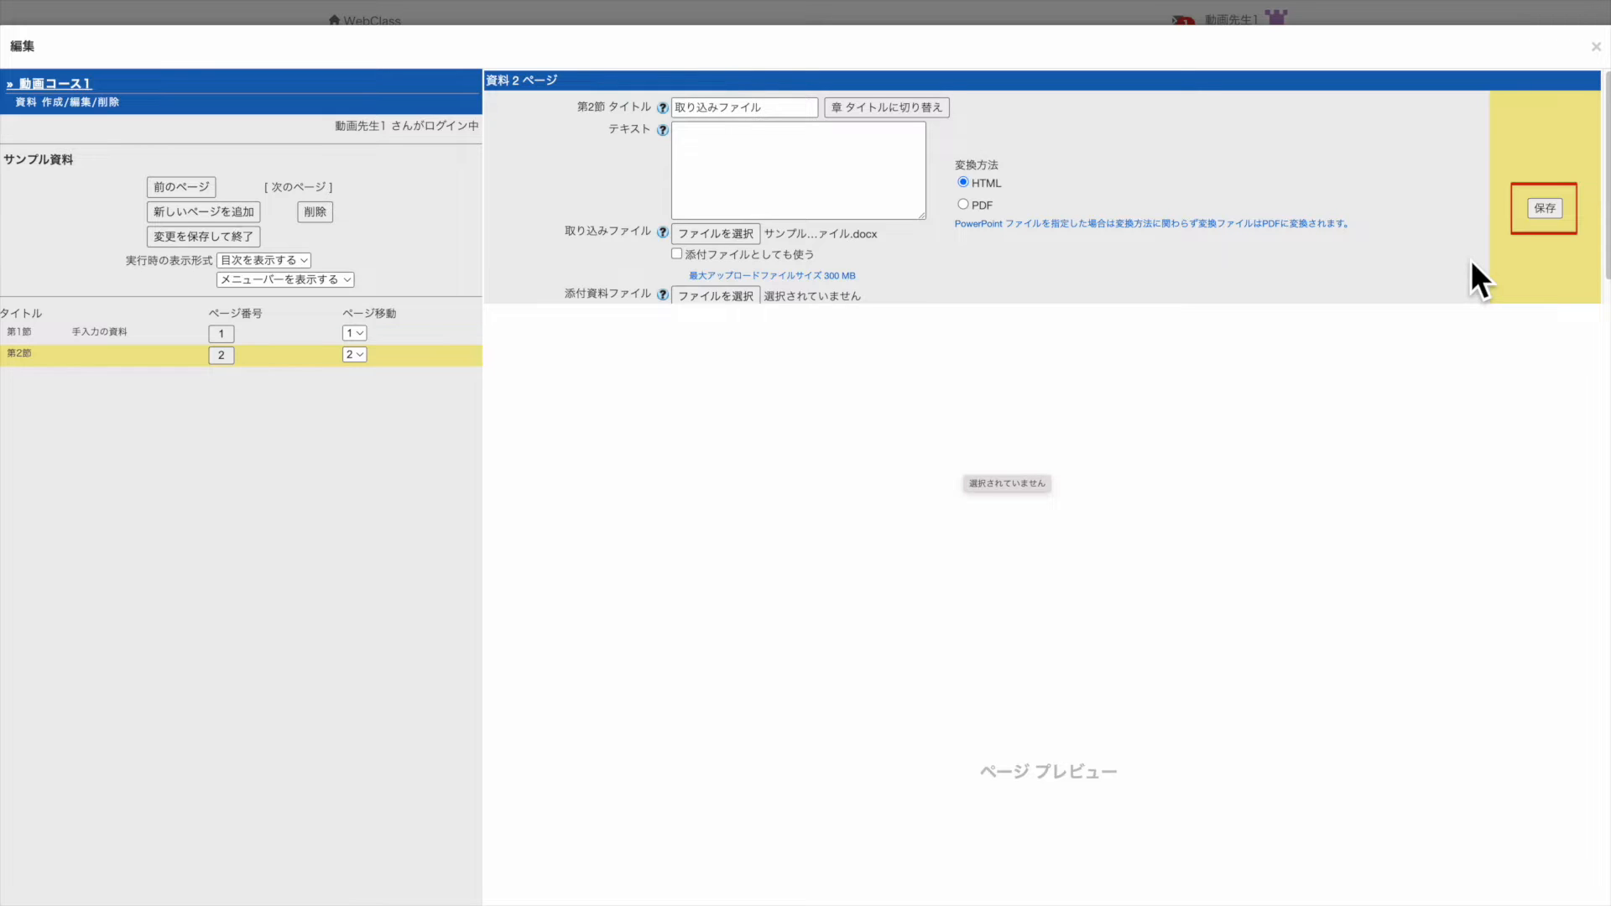
left_click(1535, 217)
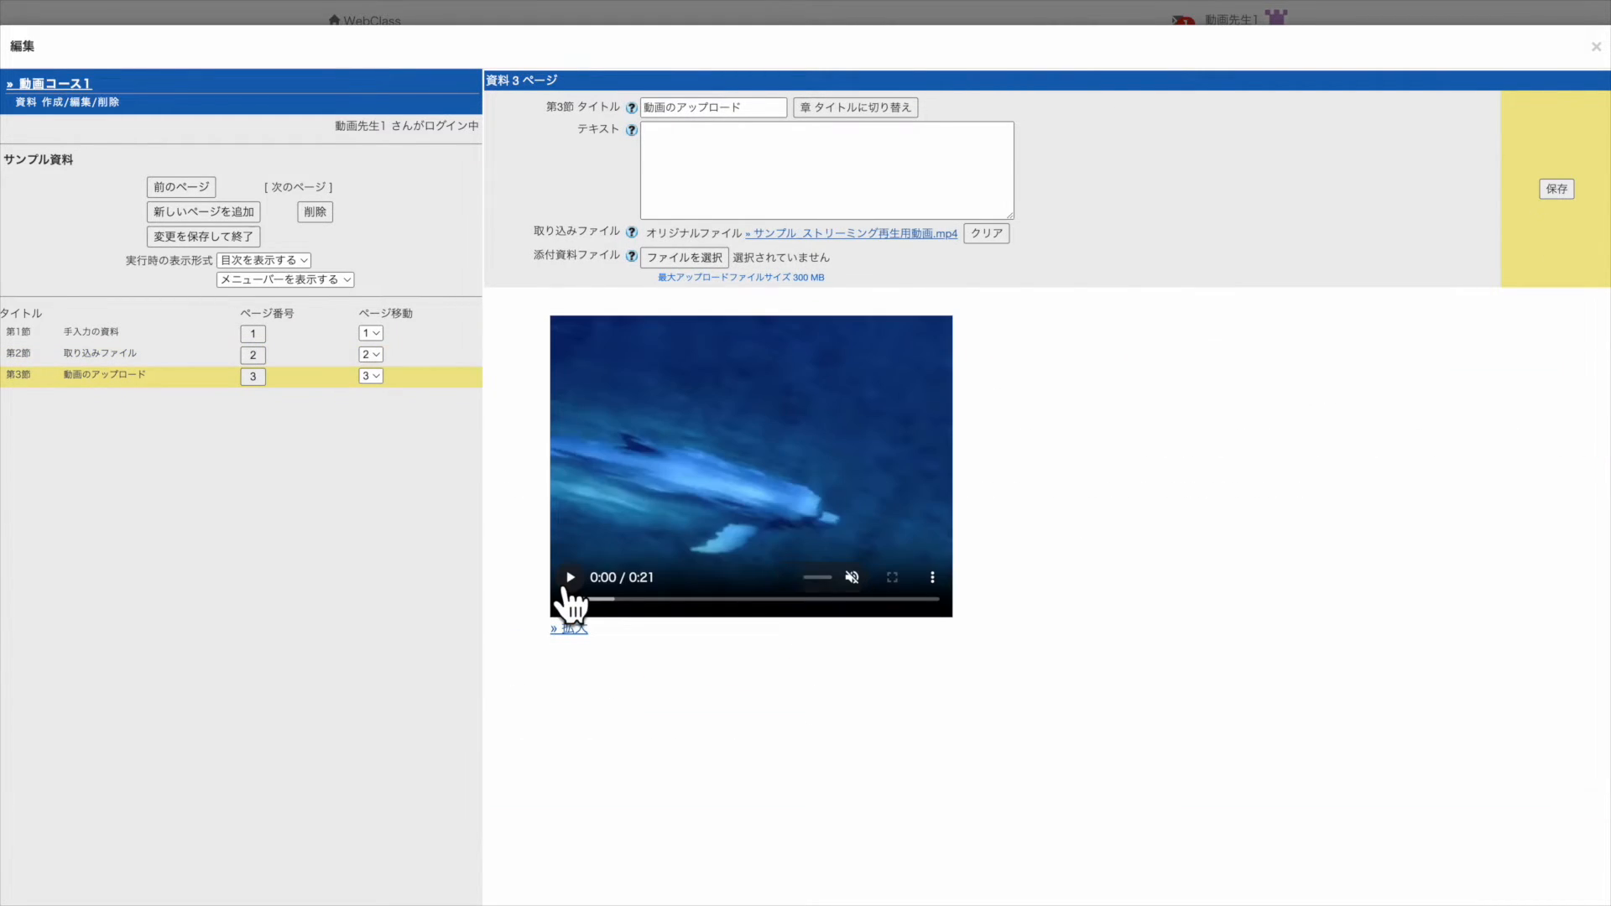
Step: Play the start of the uploaded video in the section 3 page preview and pause it
left_click(569, 579)
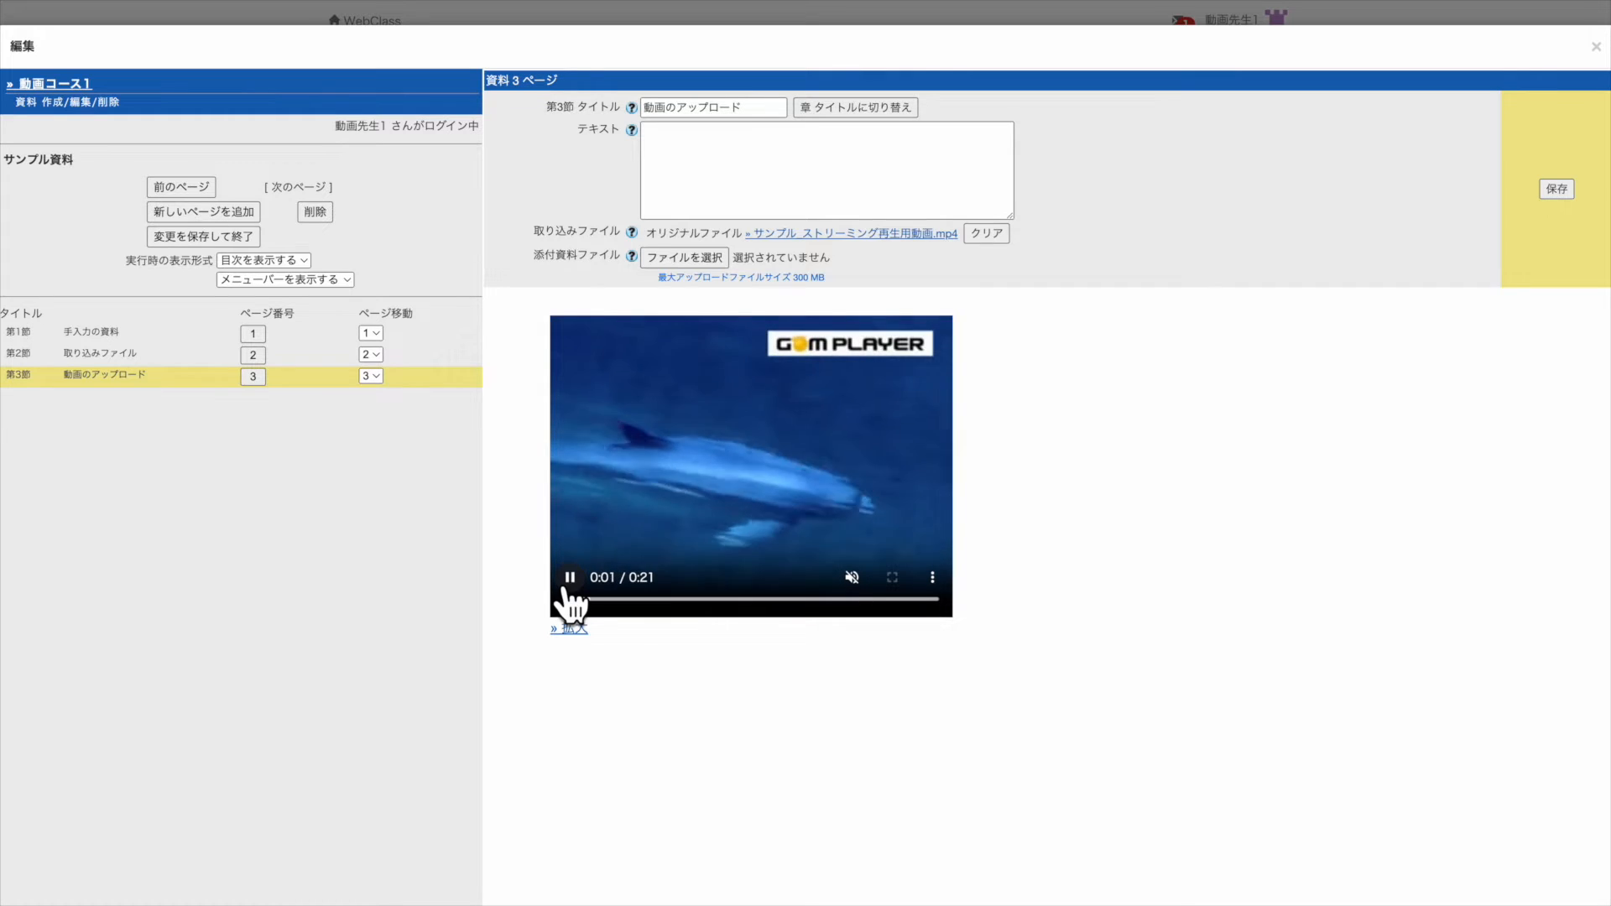
left_click(568, 587)
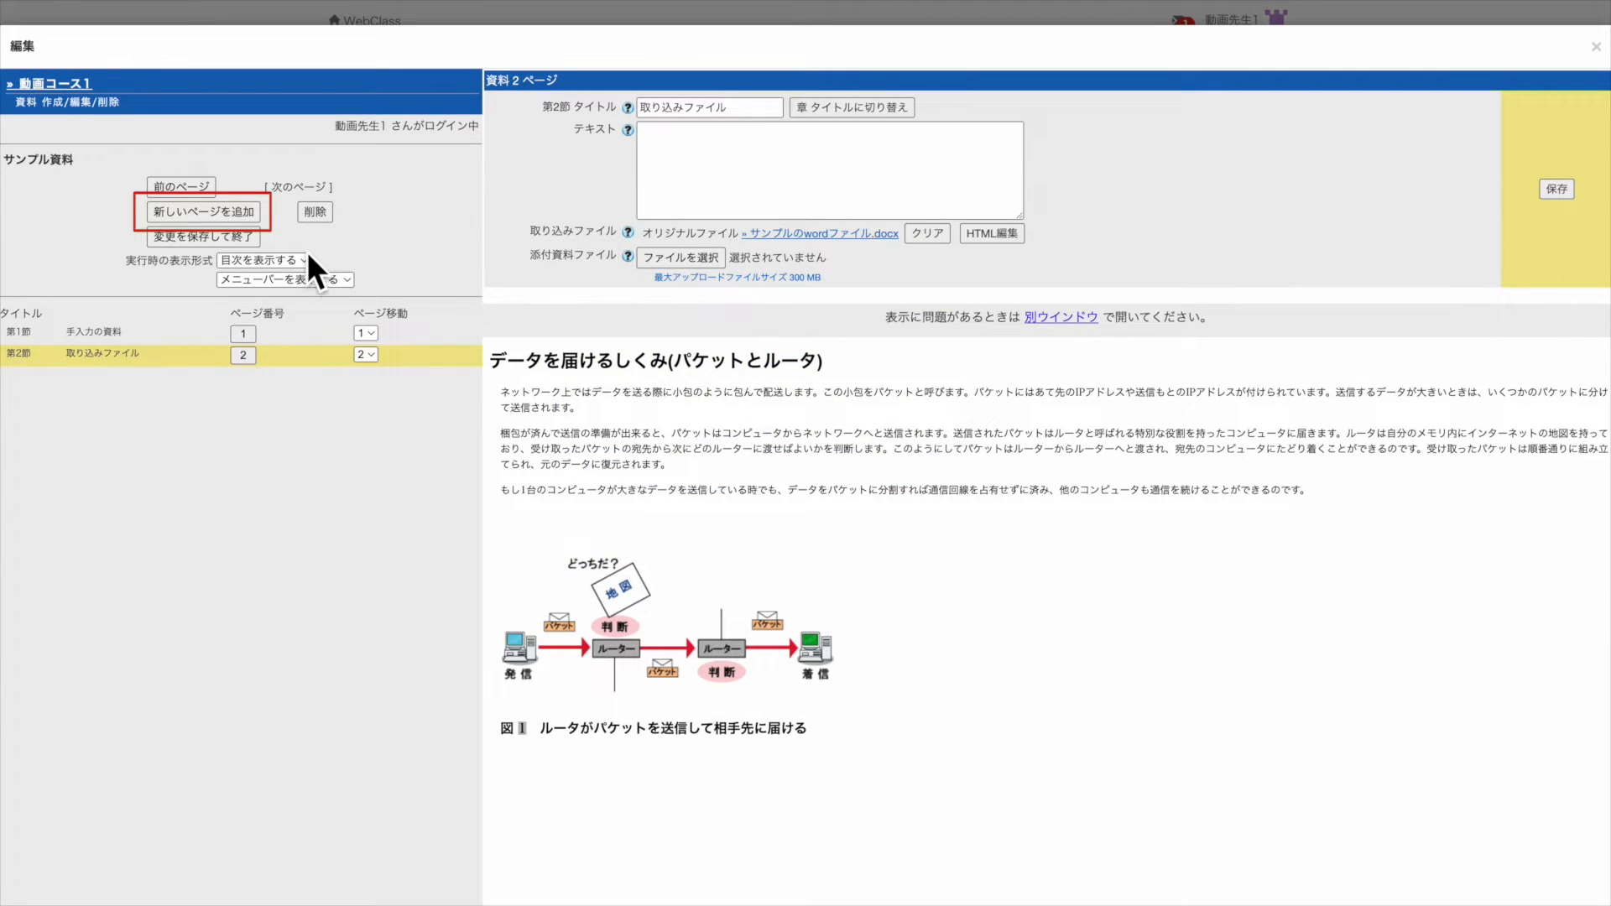
Step: Add section 3 titled 動画のアップロード, import サンプル_ストリーミング再生用動画.mp4 into it, and save the page
left_click(250, 214)
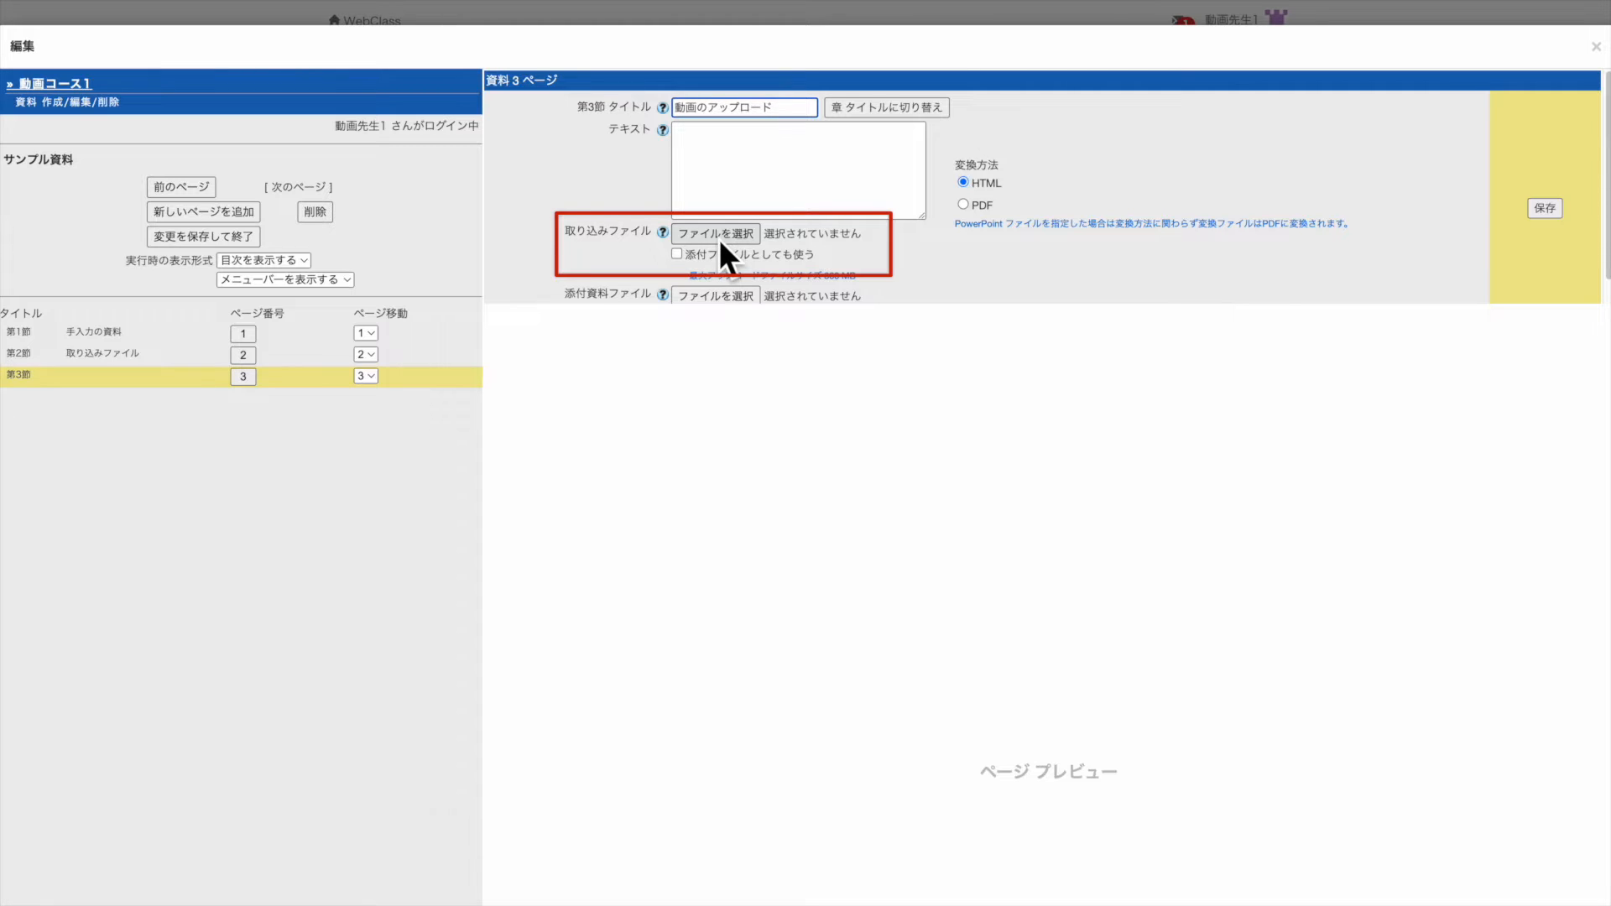
left_click(719, 235)
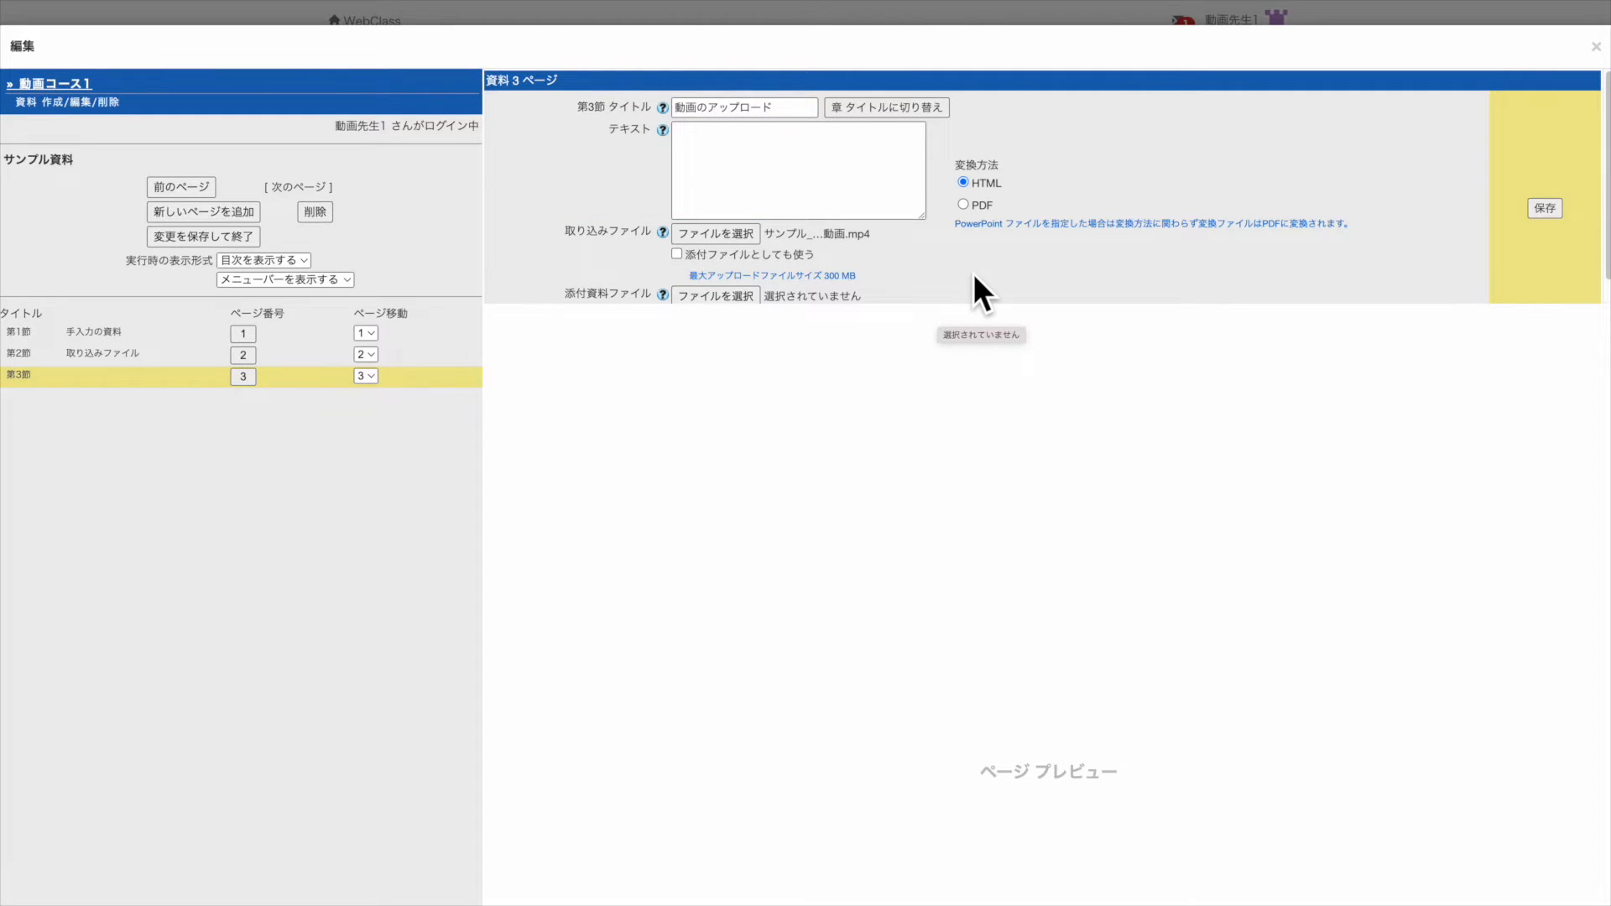
left_click(1545, 208)
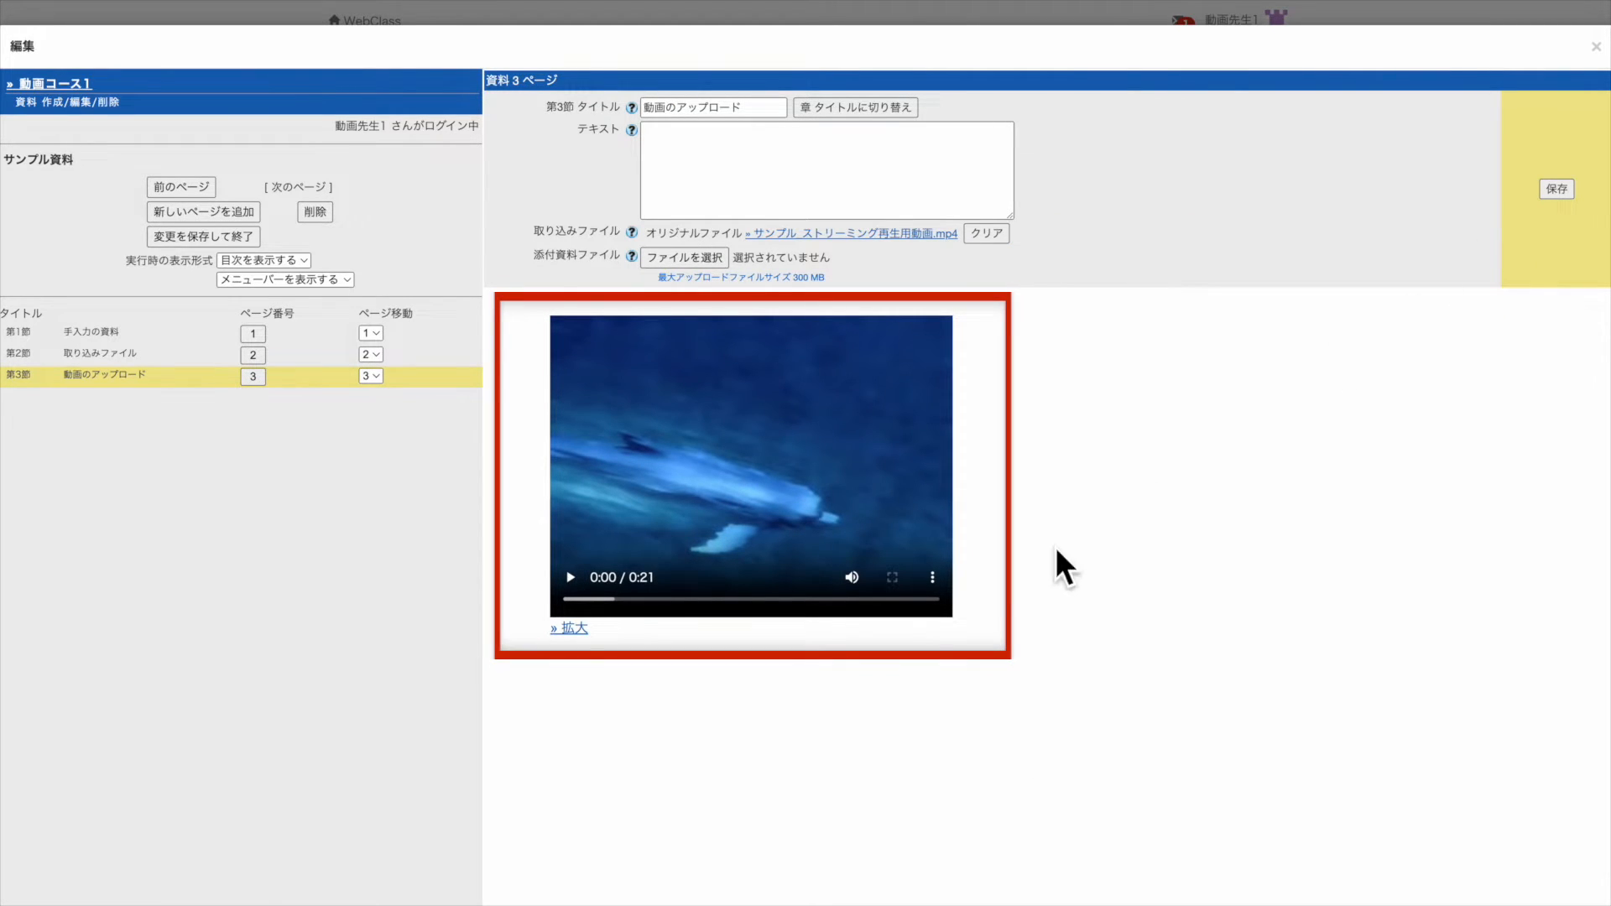
Step: Preview the uploaded video with its sound muted, pause it, and save the material's changes to finish editing
left_click(851, 579)
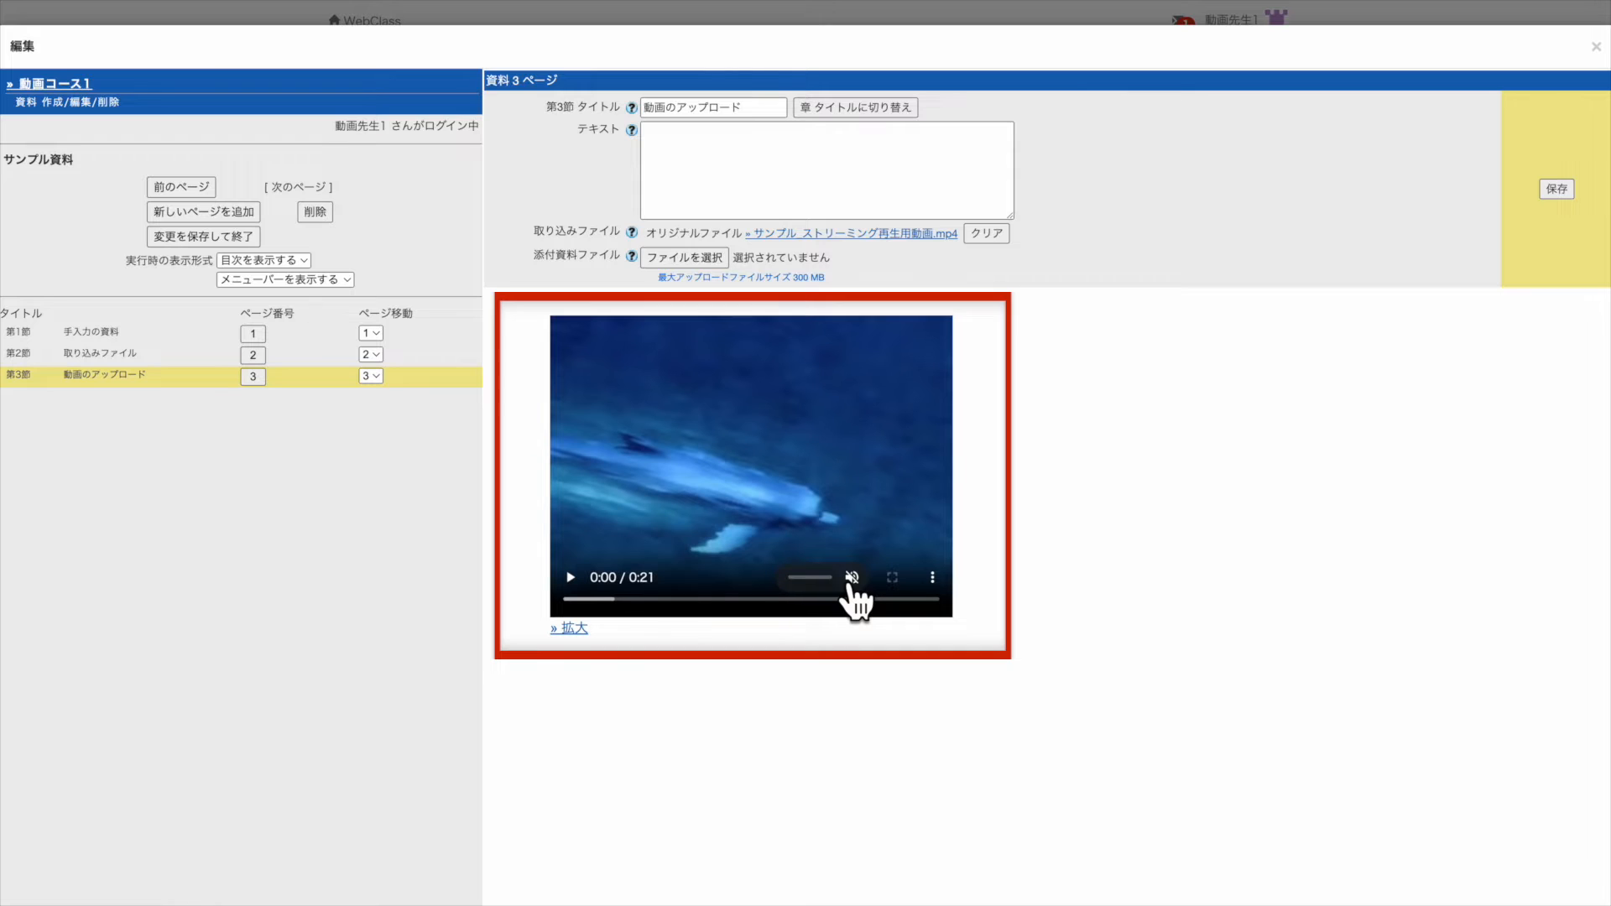
left_click(566, 585)
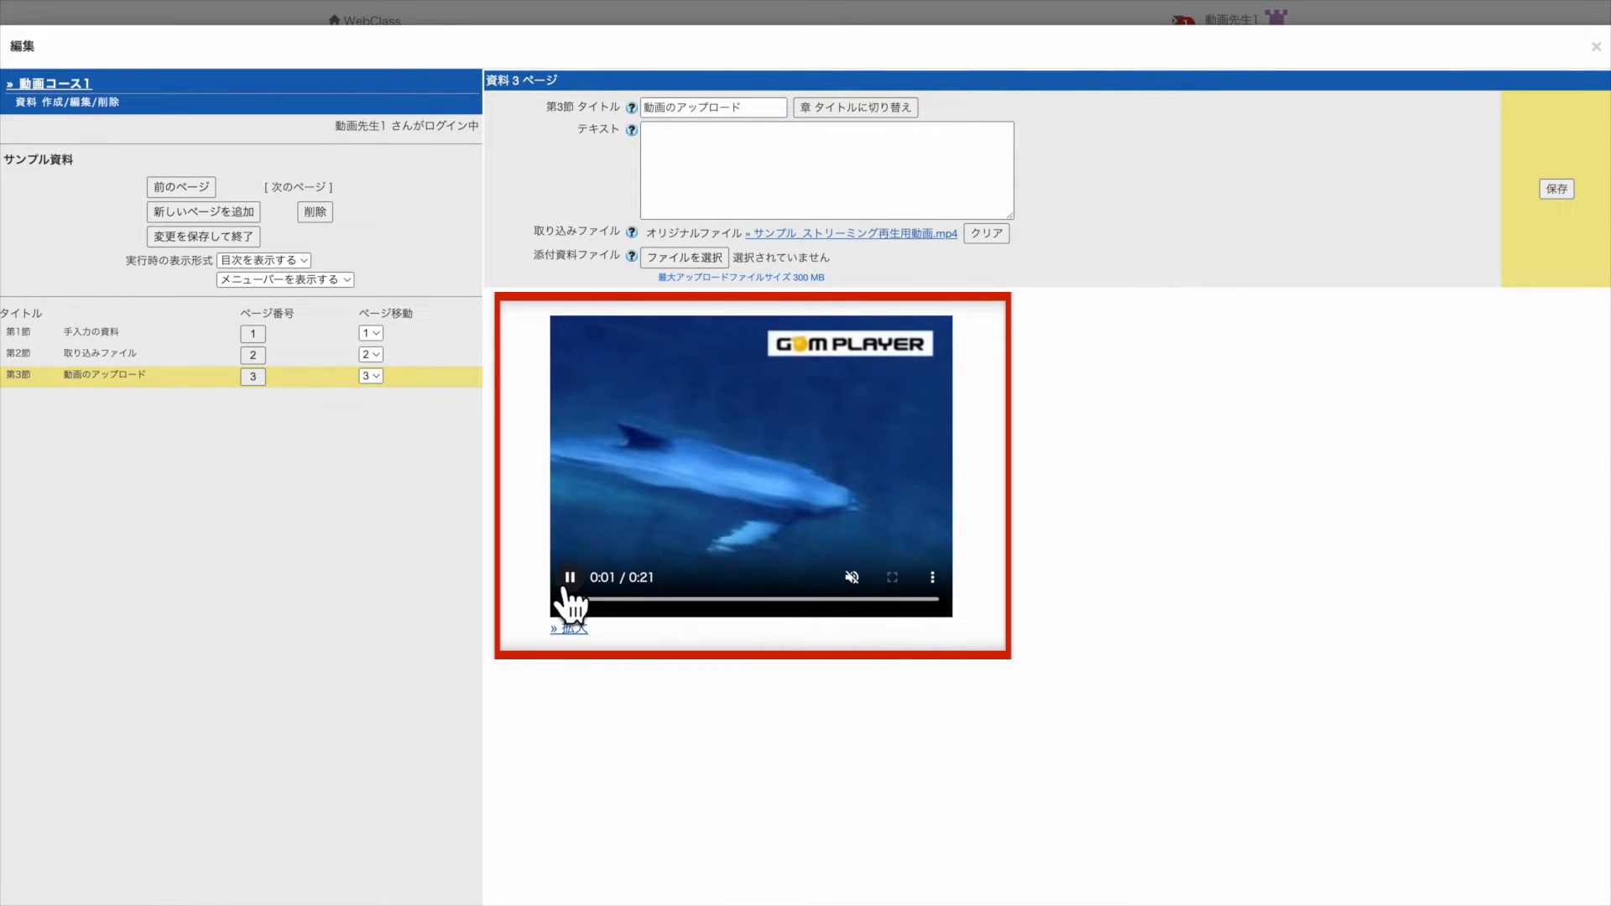
left_click(567, 586)
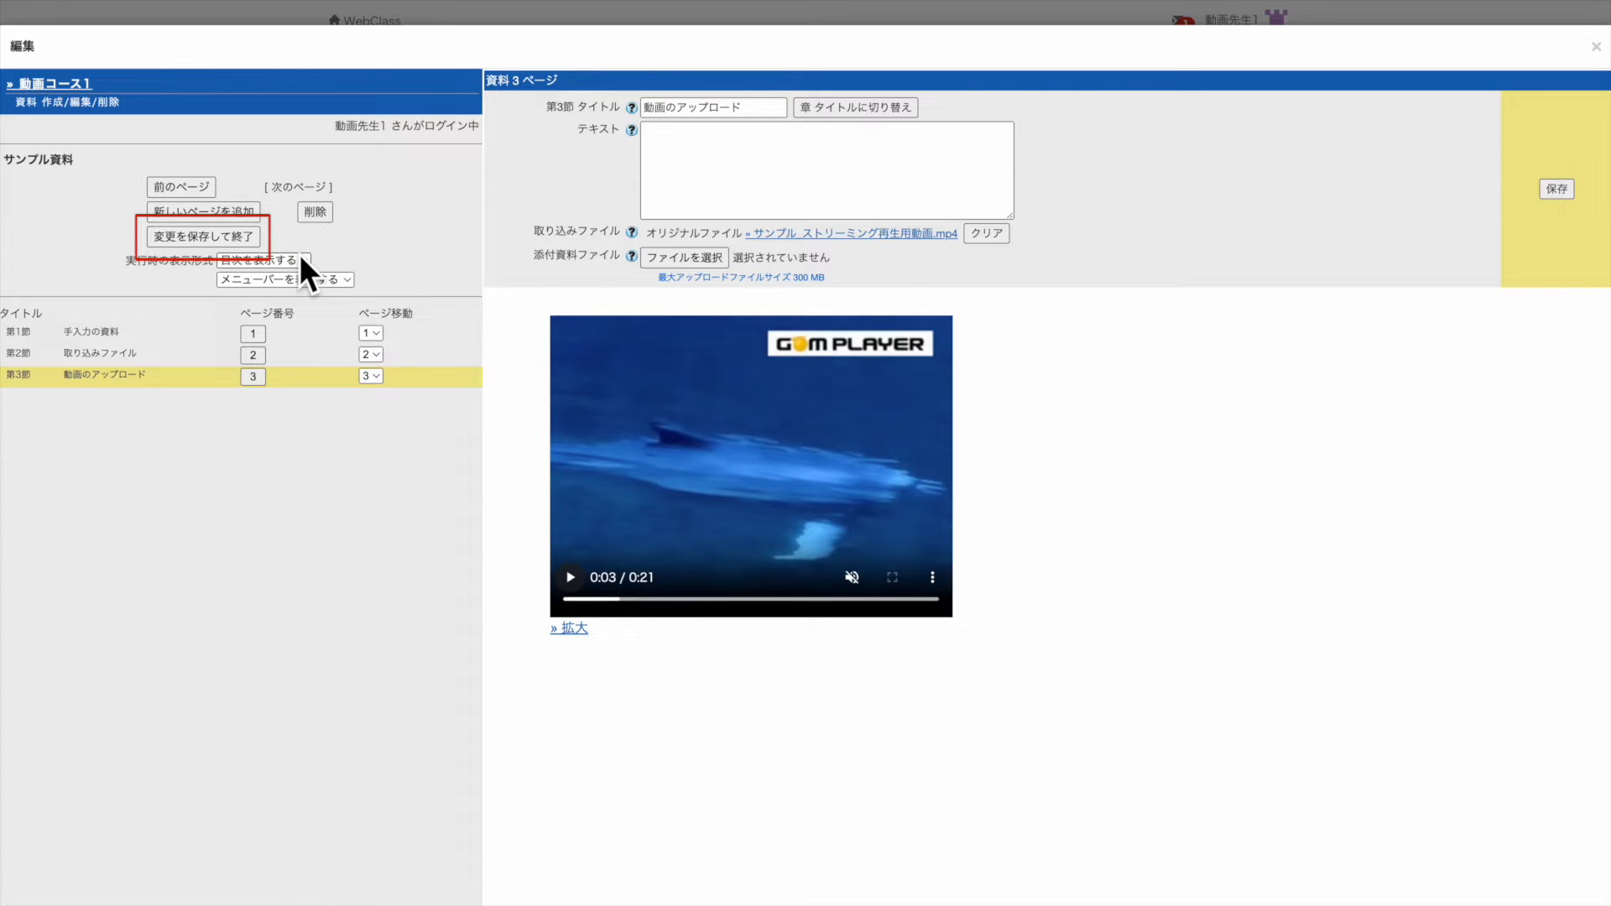
left_click(245, 237)
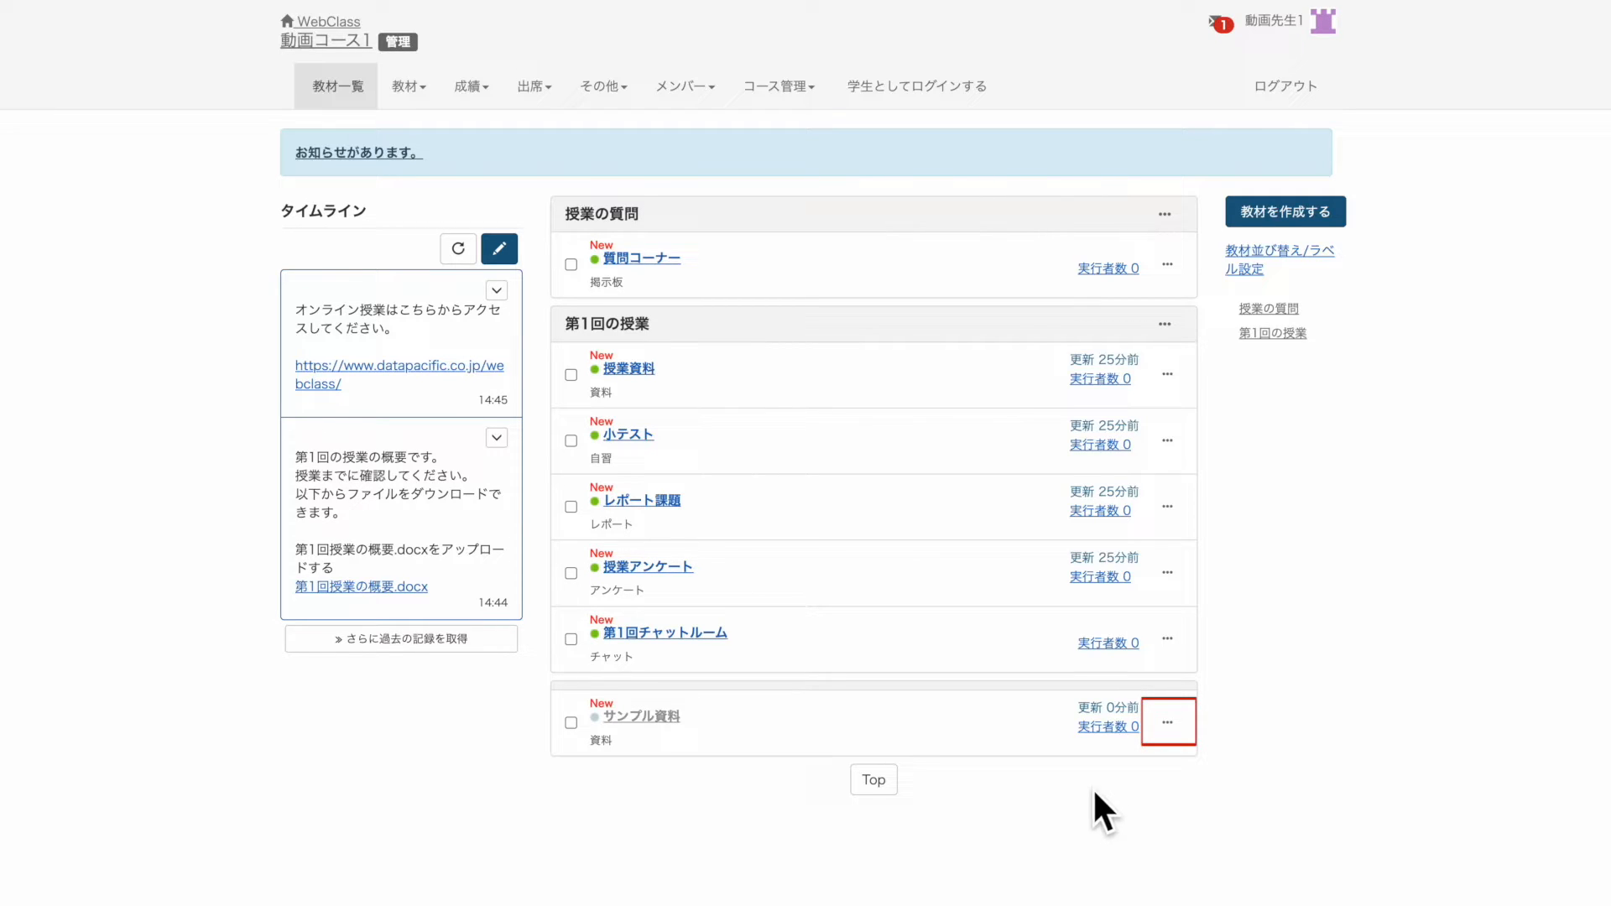
Step: Change the access restriction of サンプル資料 to 教材一覧で表示する in its 公開/非公開設定 and save
left_click(1168, 722)
left_click(1165, 844)
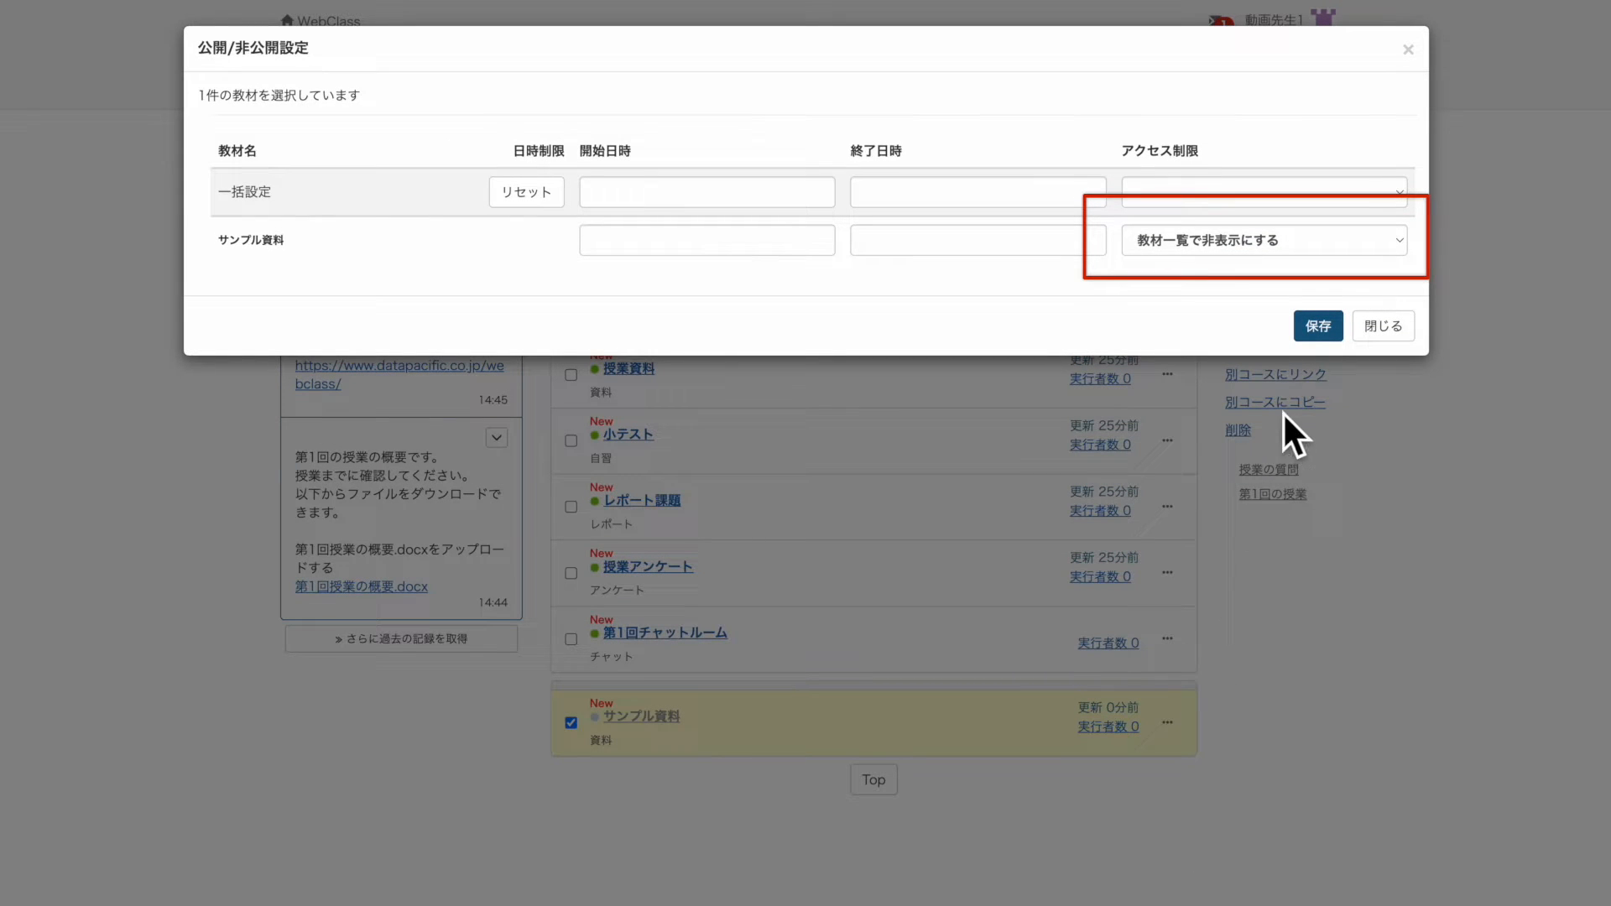
left_click(1342, 239)
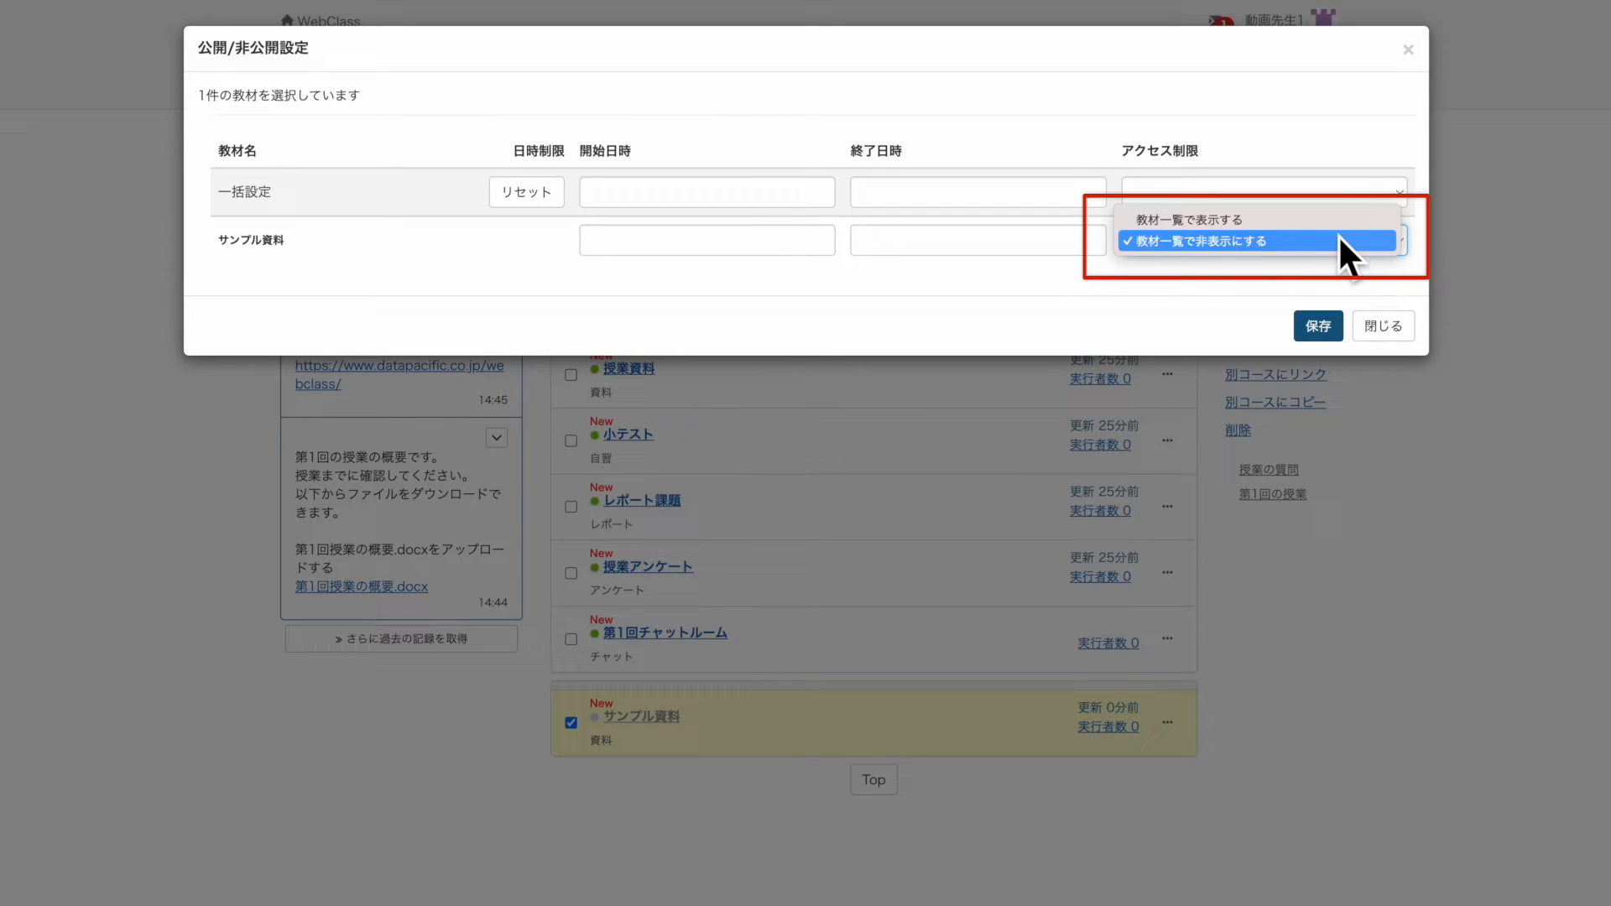
left_click(1337, 221)
left_click(1319, 327)
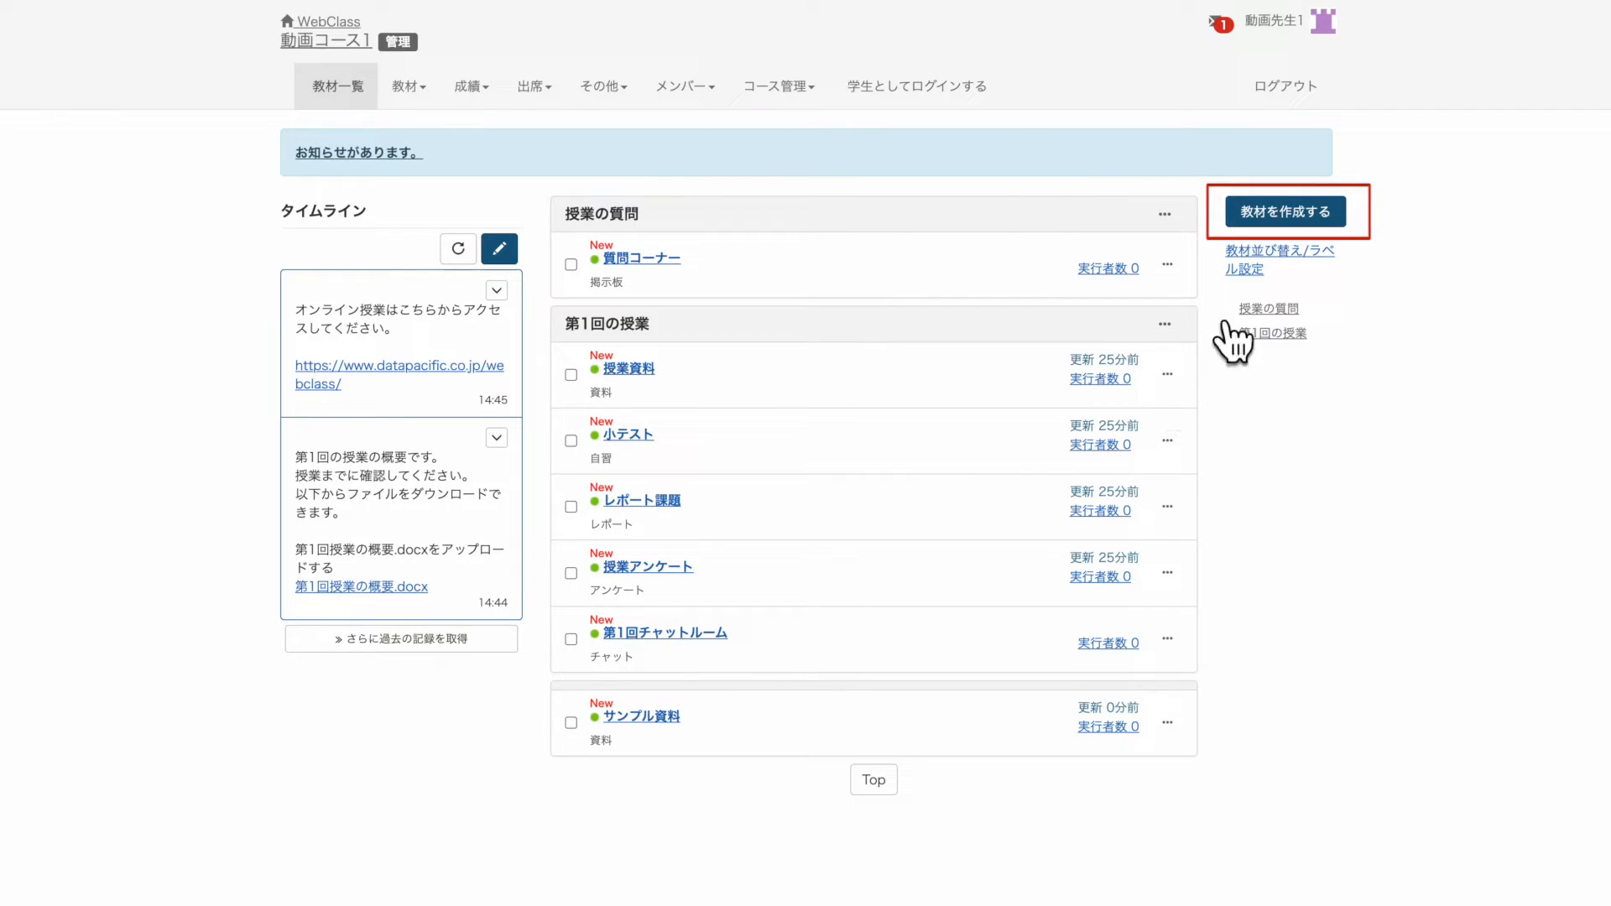
Step: Start a new テスト material titled サンプルテスト with type 自習用(成績公開) and access restriction 教材一覧で非表示にする
left_click(1286, 216)
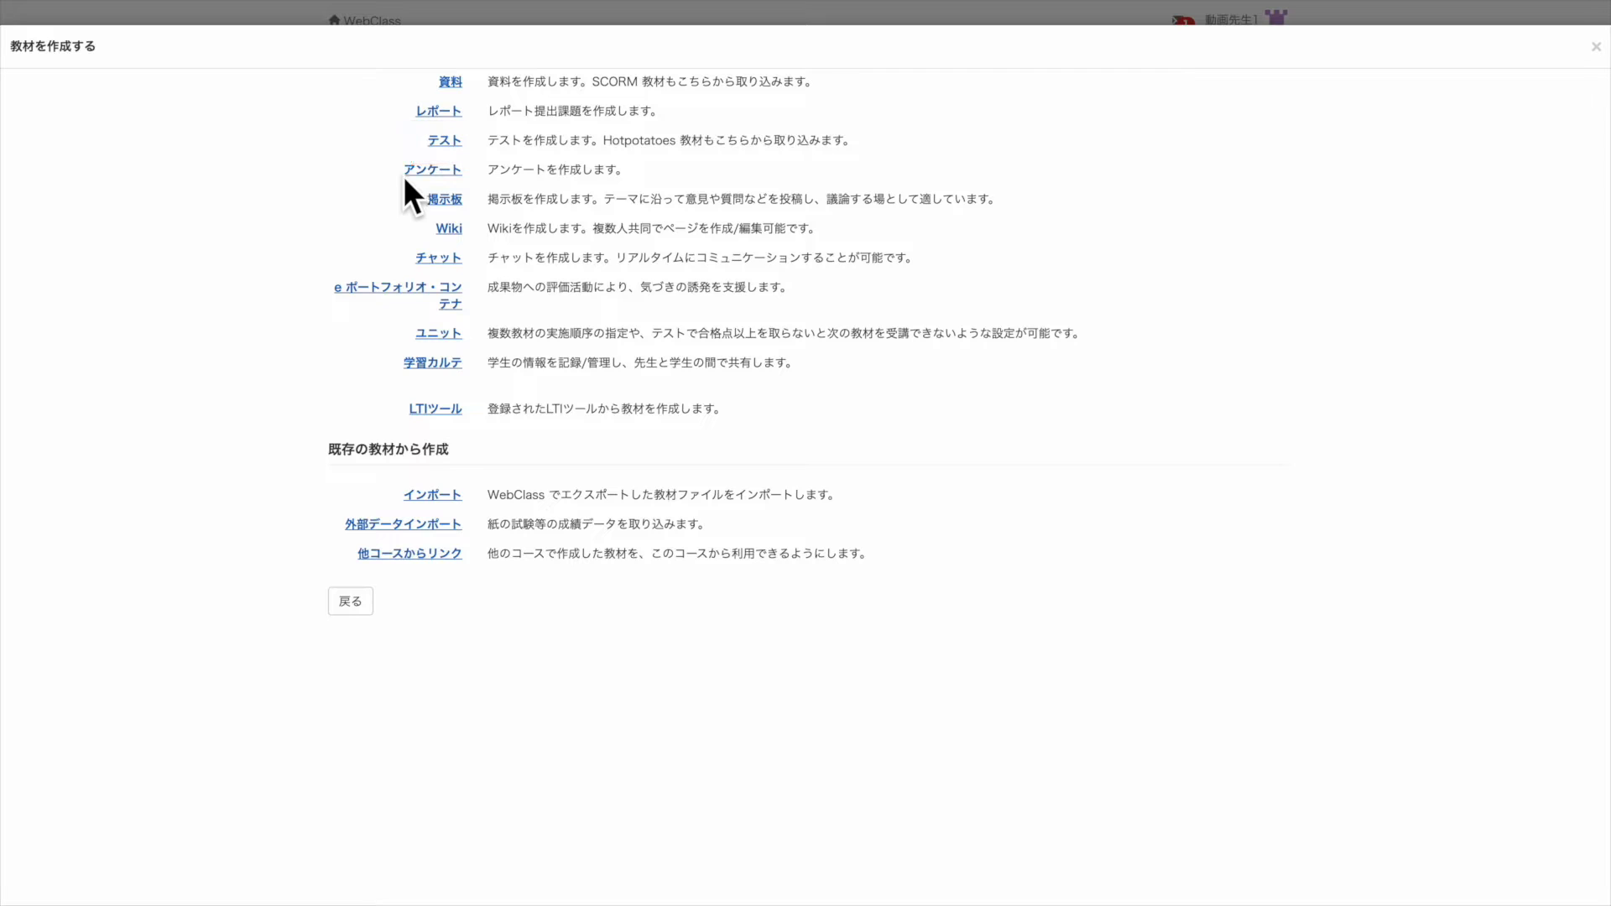
left_click(442, 159)
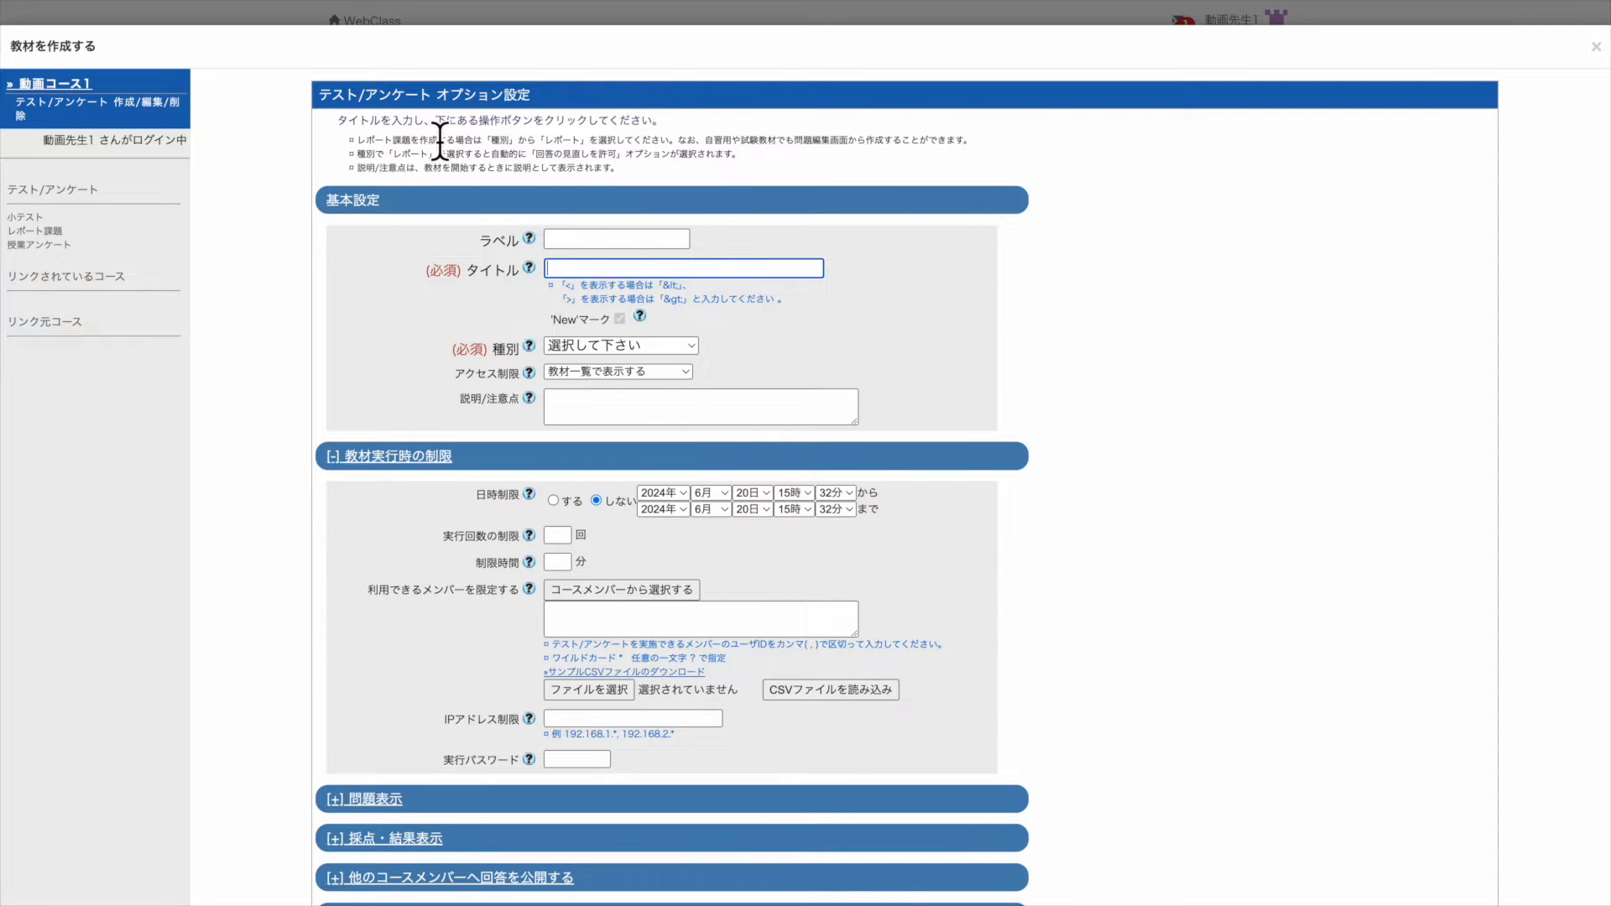
type("サンプルテスト")
key("Return")
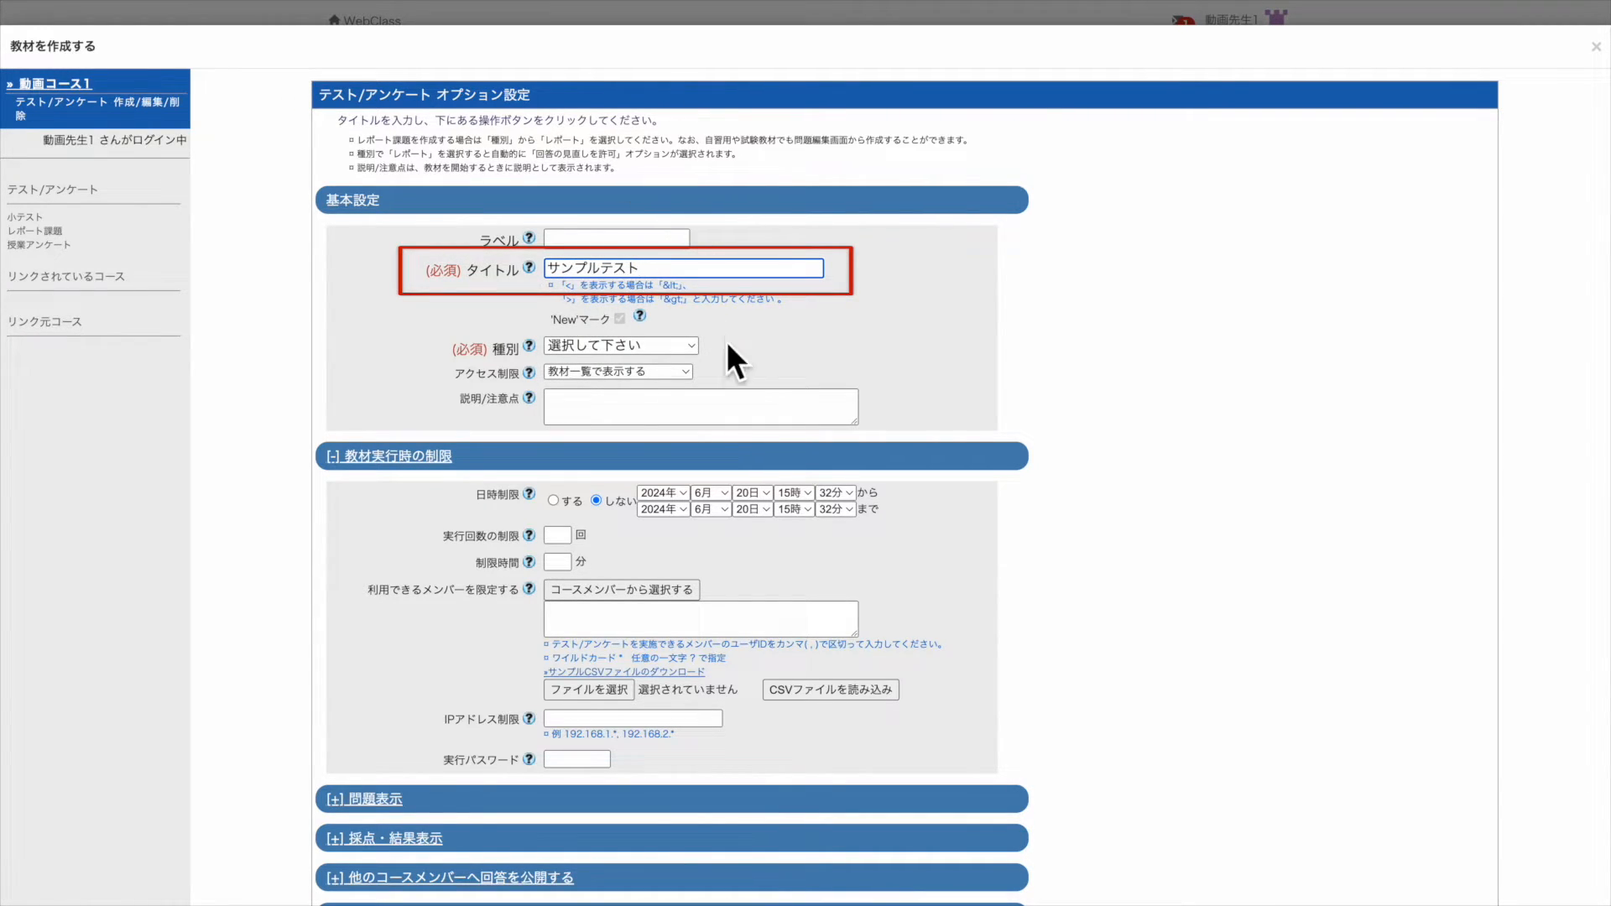
left_click(692, 344)
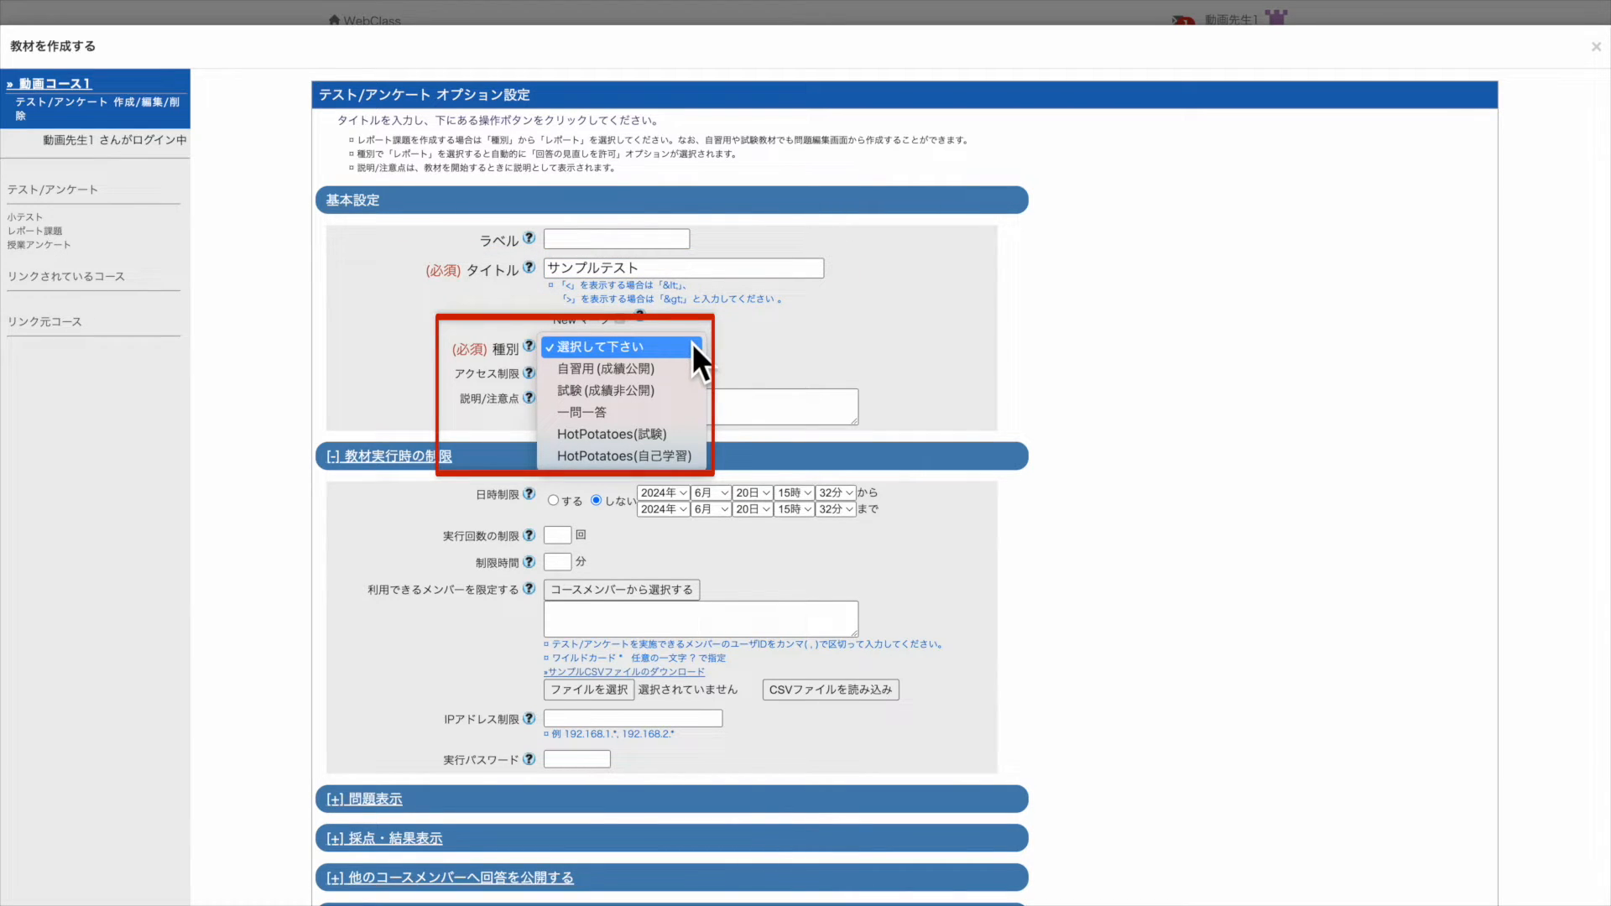
left_click(693, 364)
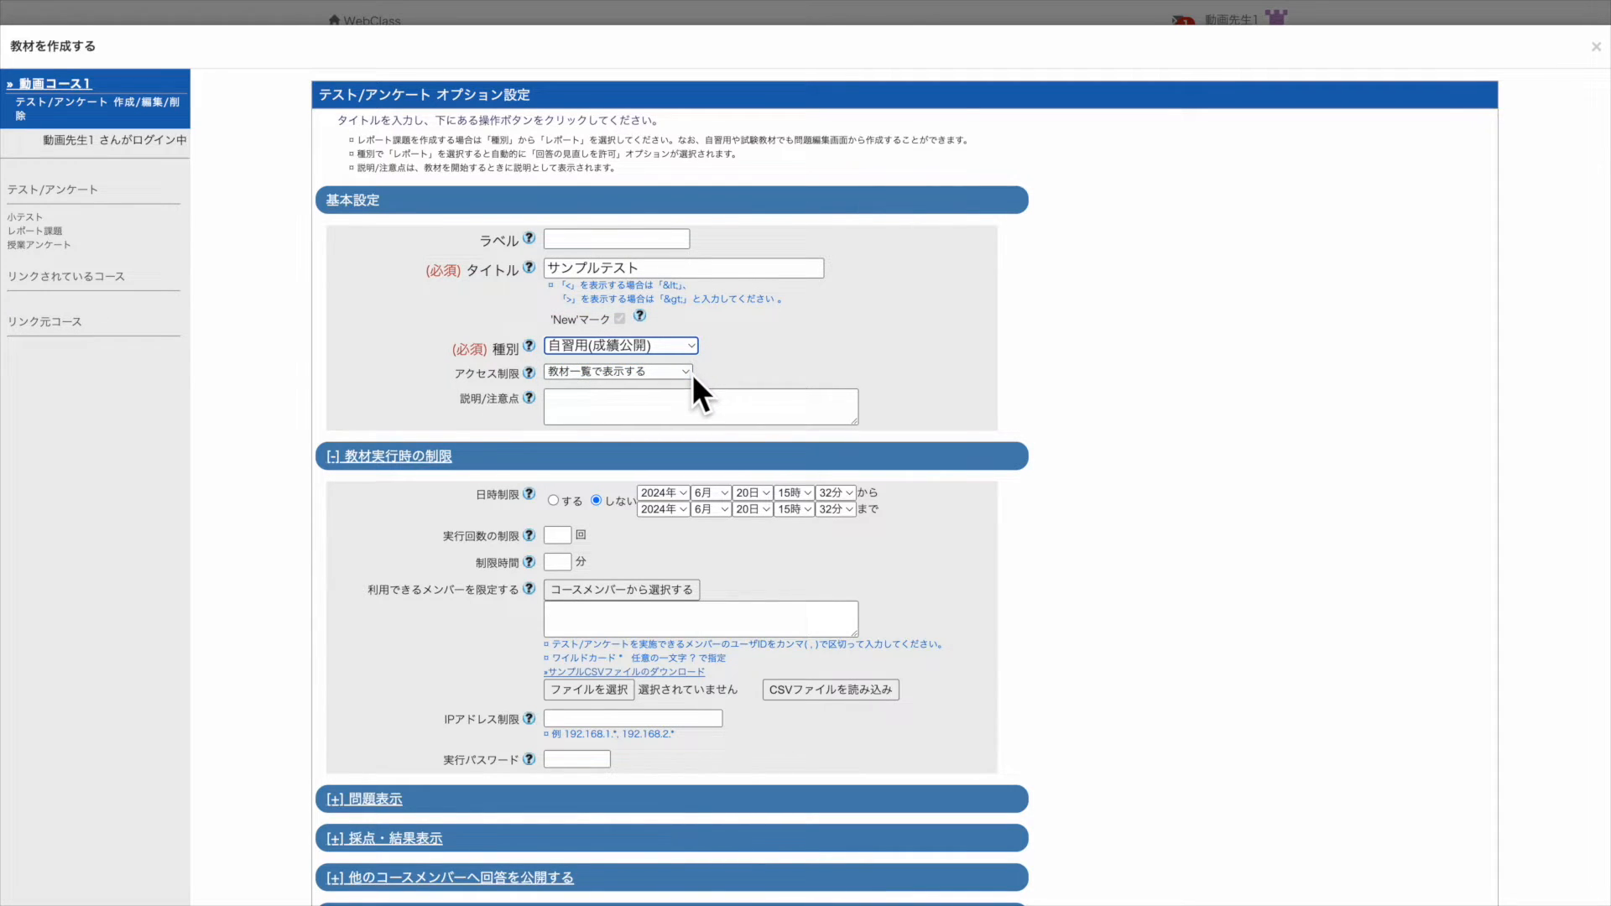
left_click(692, 373)
left_click(693, 388)
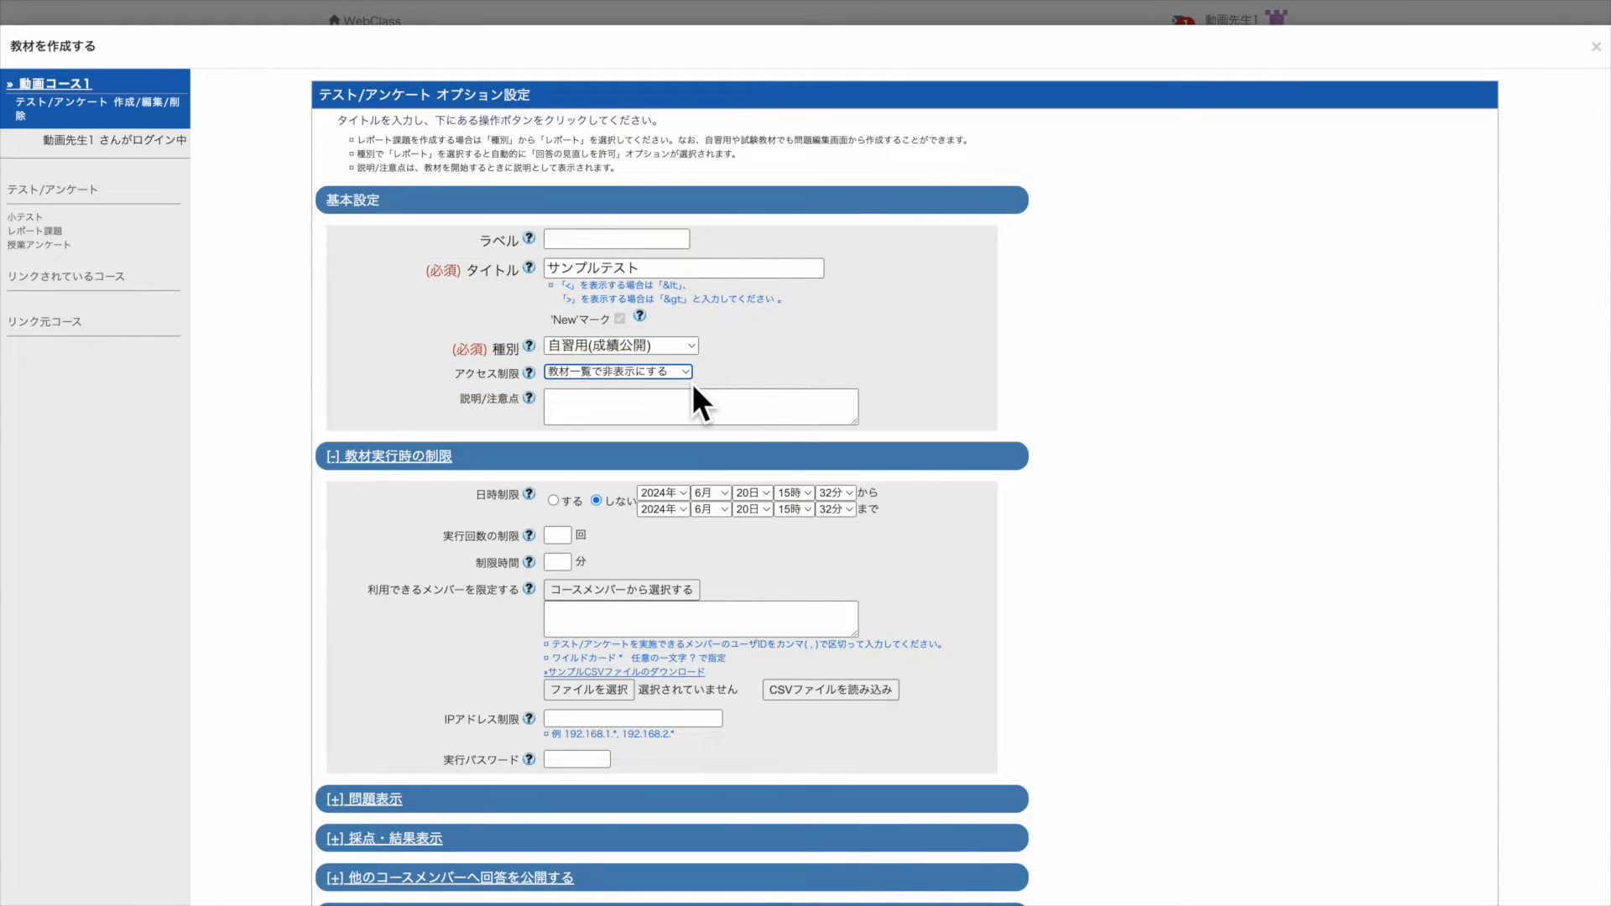
Step: Review the test's 問題表示 and 採点・結果表示 options and continue to its question editor
left_click(696, 458)
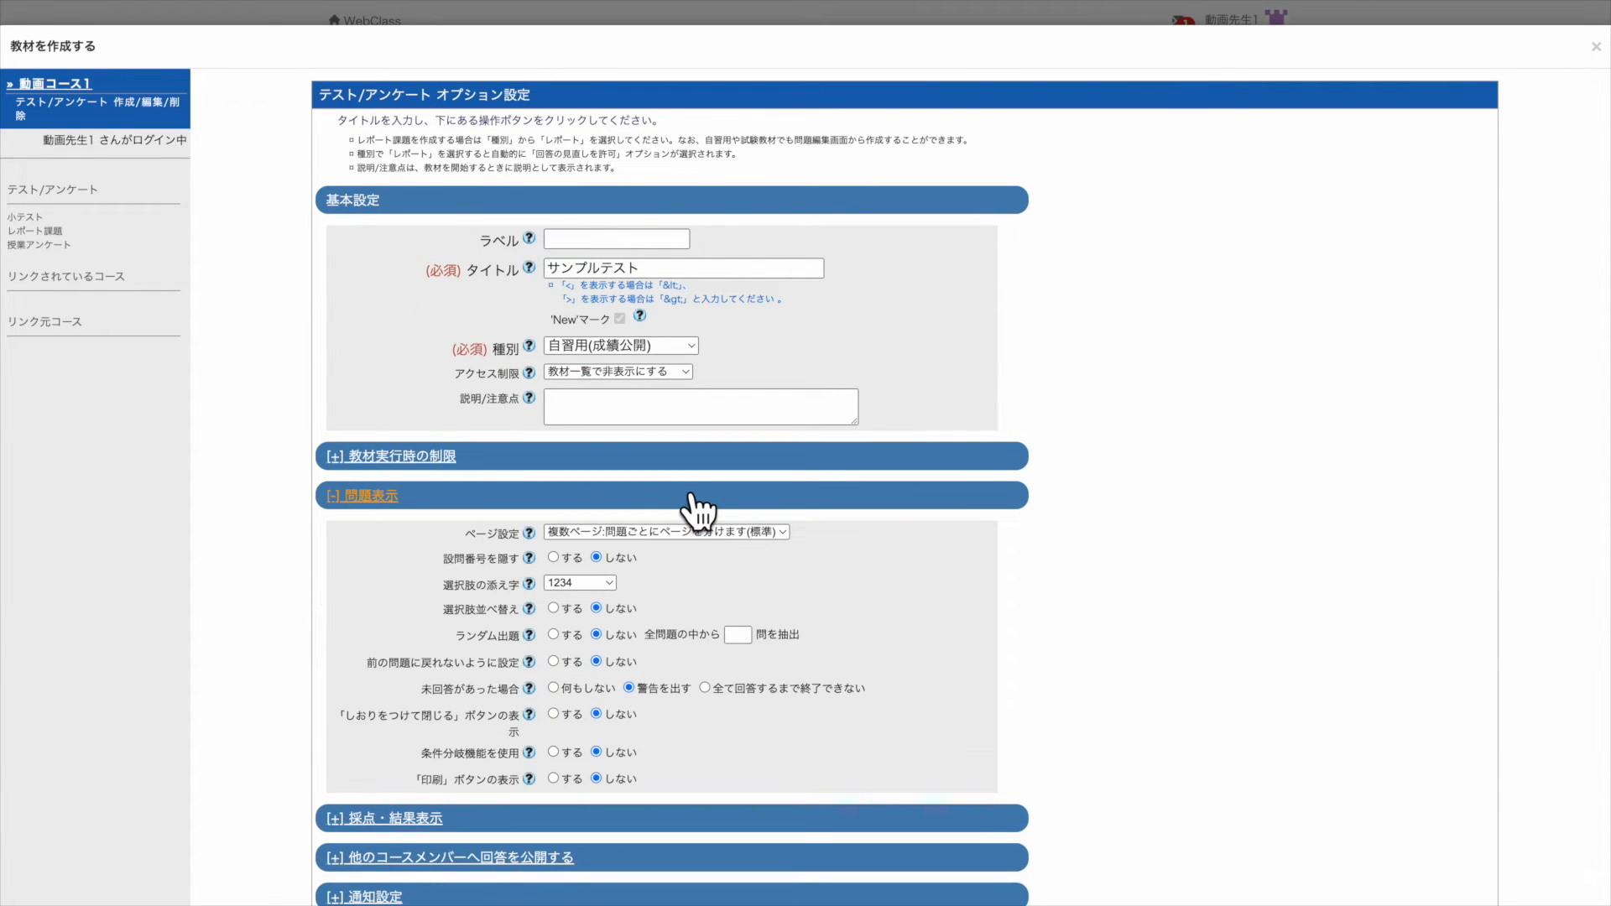
left_click(692, 500)
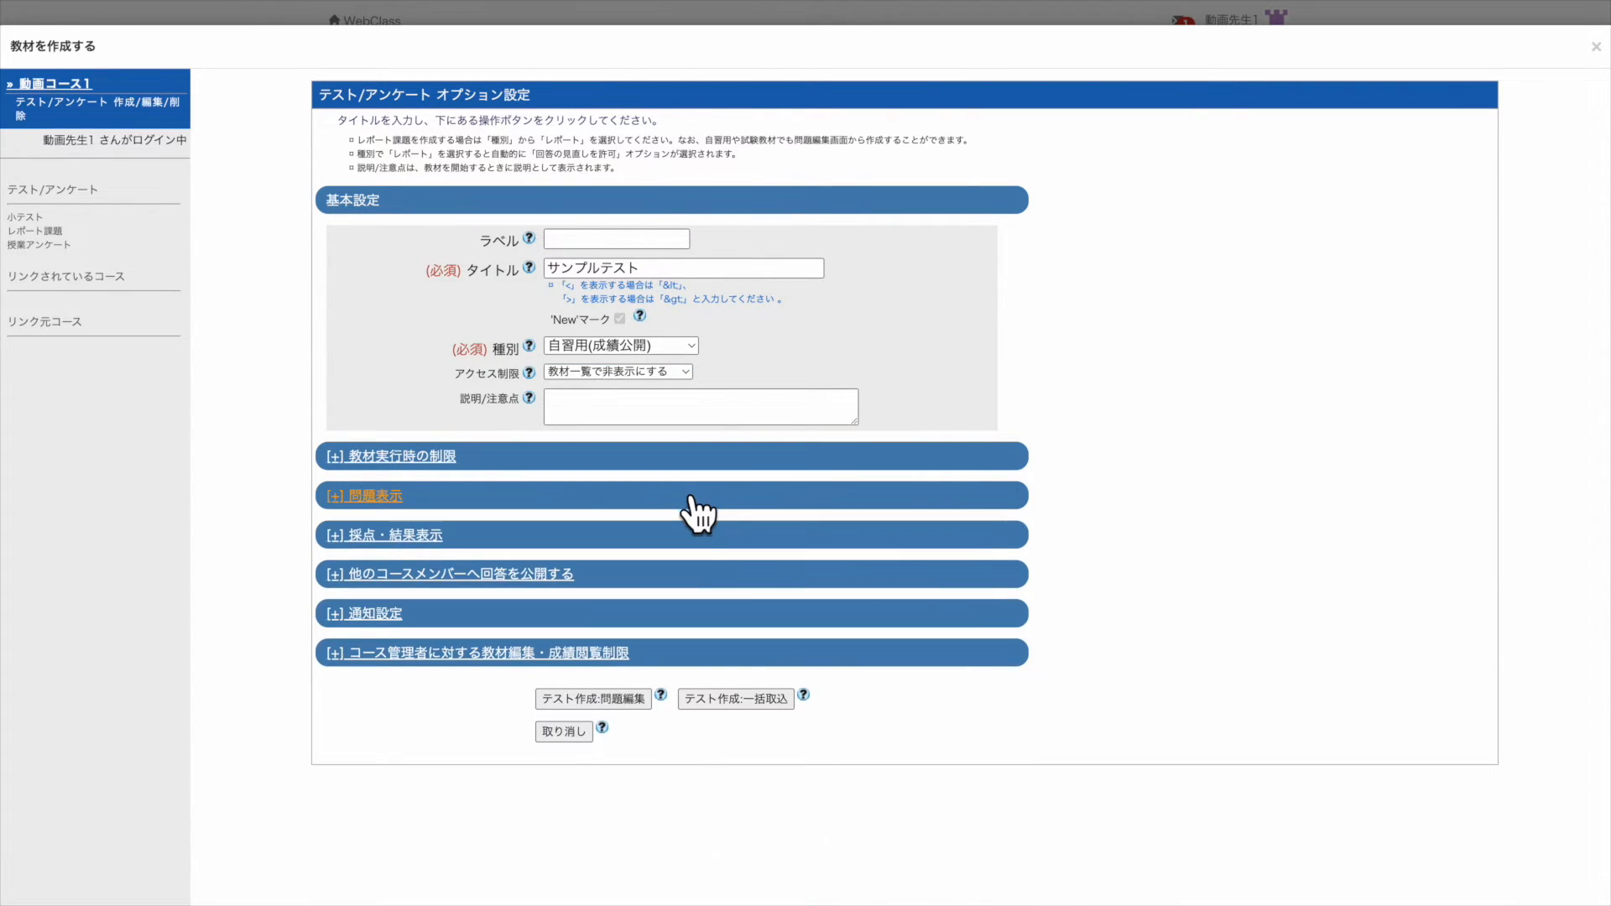
left_click(693, 537)
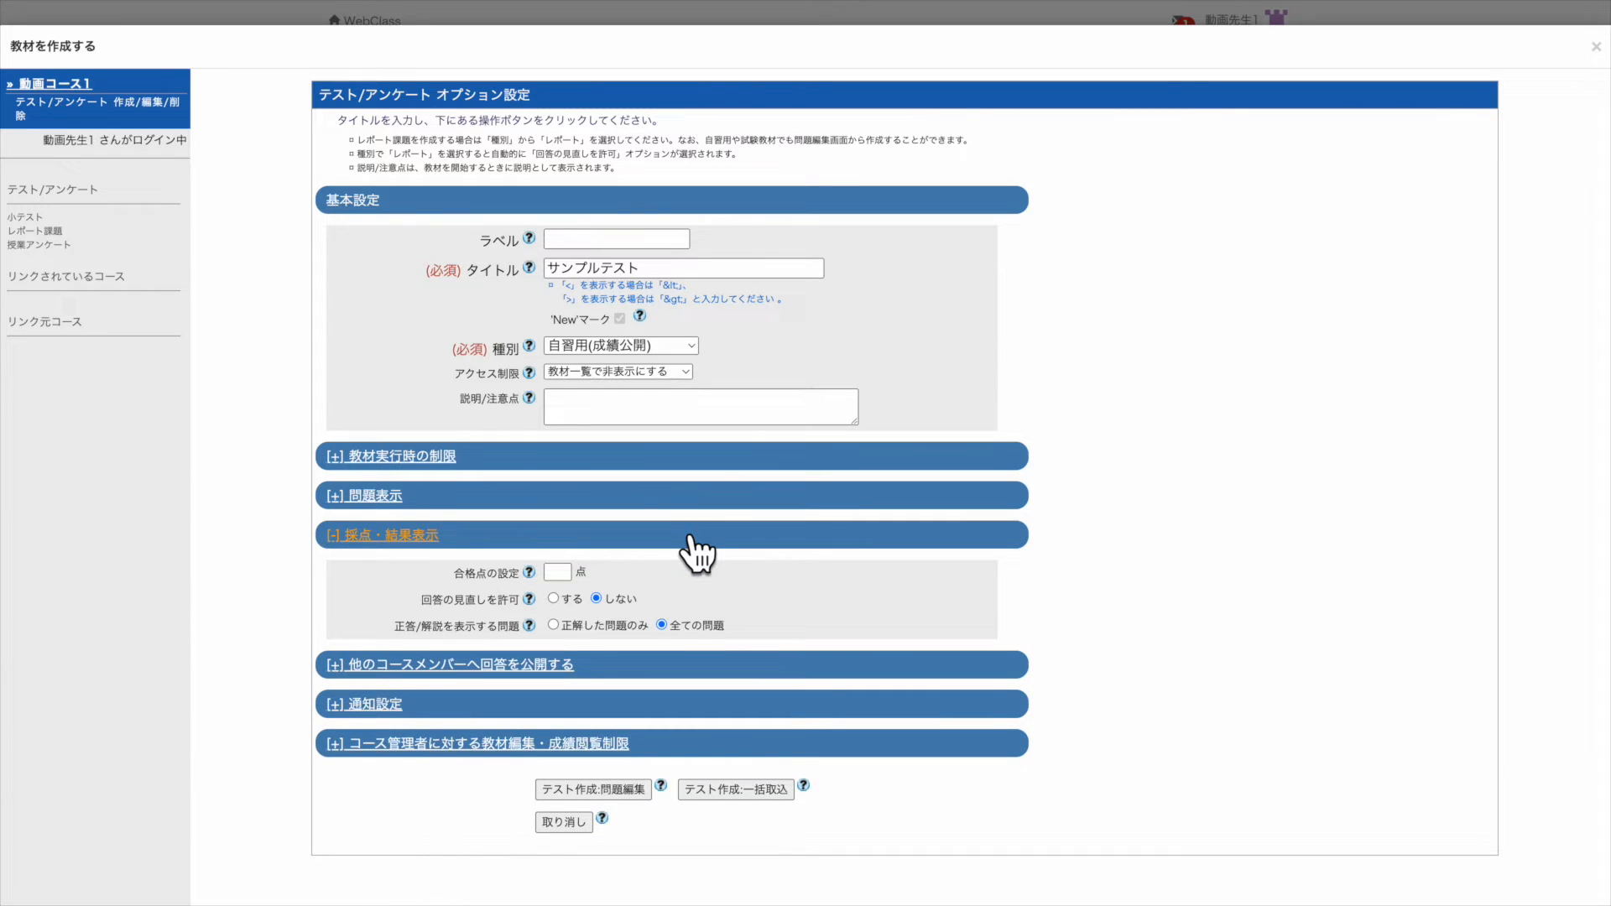
left_click(691, 537)
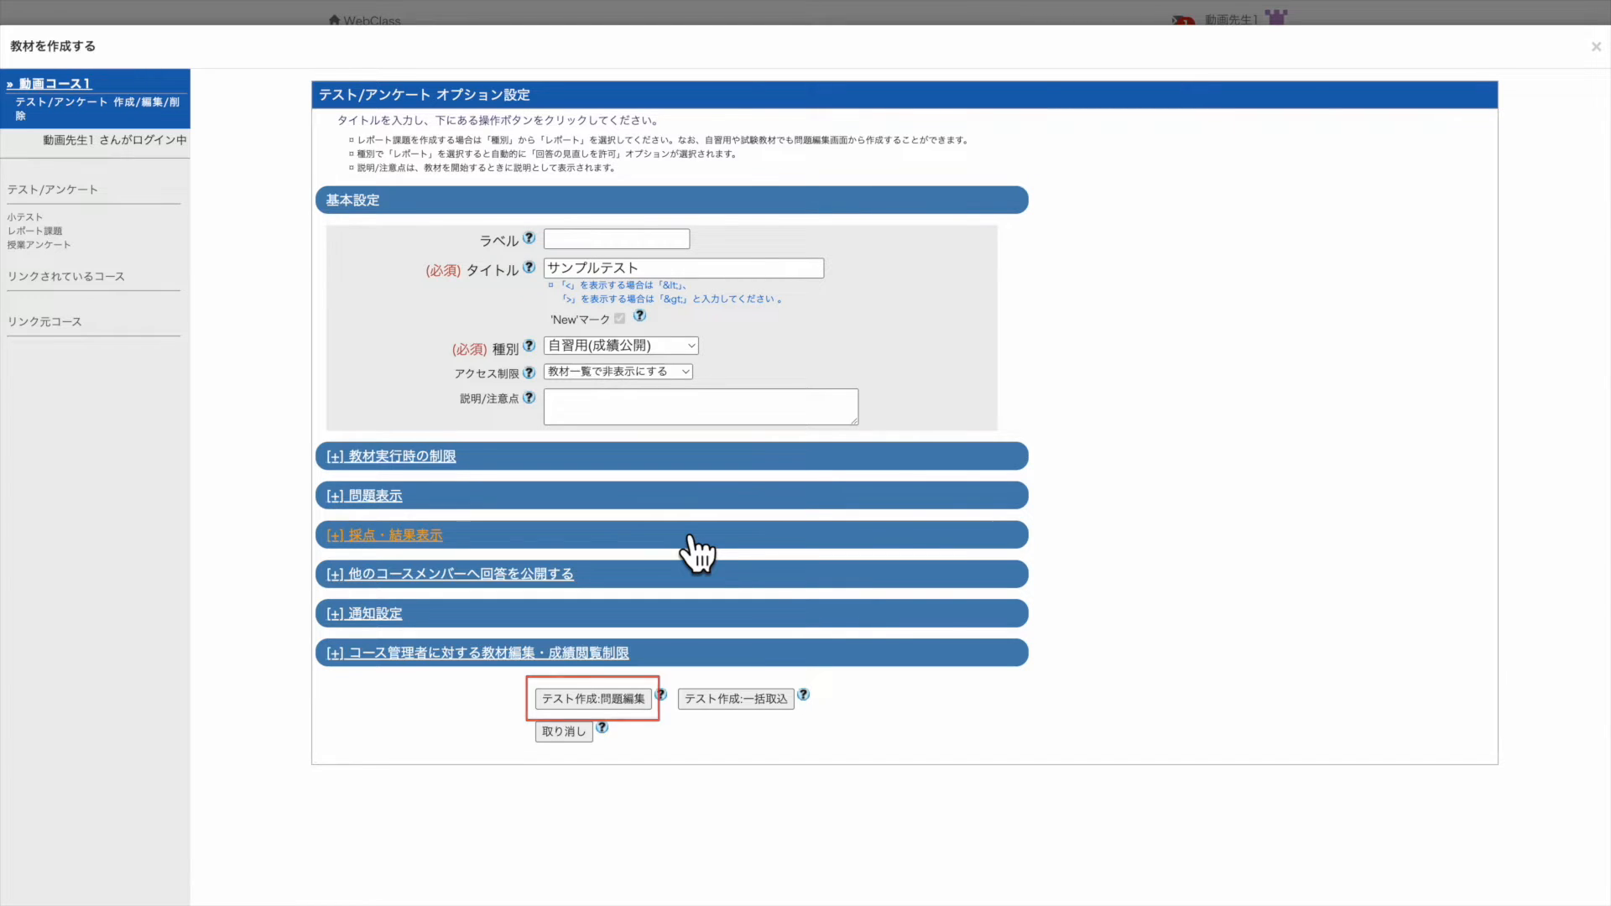
left_click(632, 698)
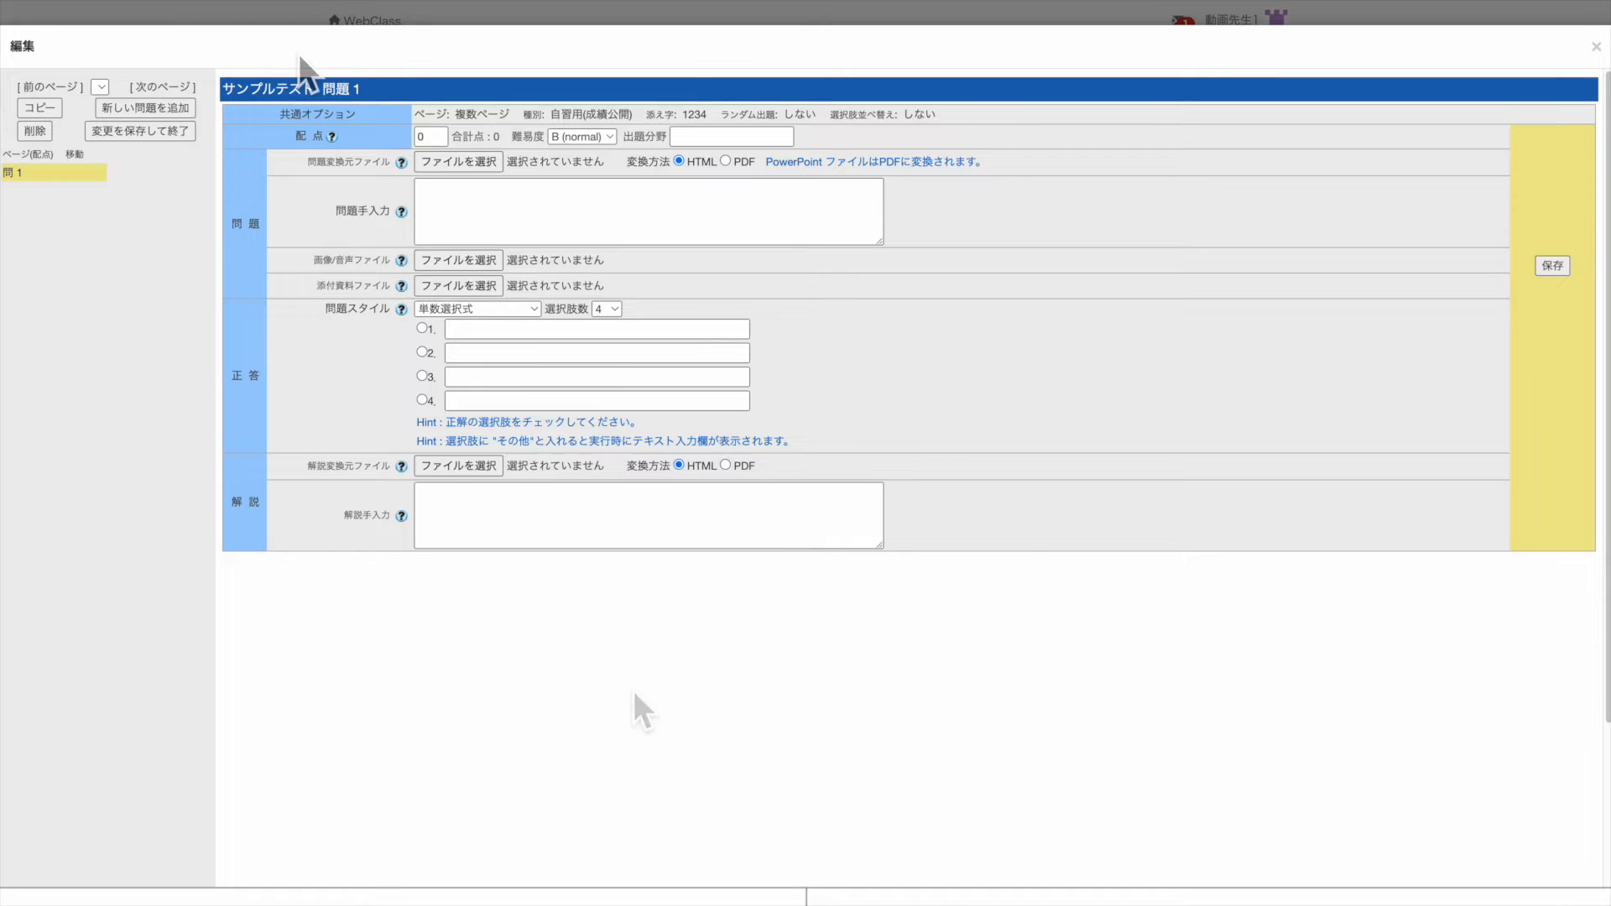
Step: Give question 1 a score of 10 and enter the question text 今日の天気は？
double_click(431, 139)
type("10")
left_click(456, 208)
type("今日の天気は？")
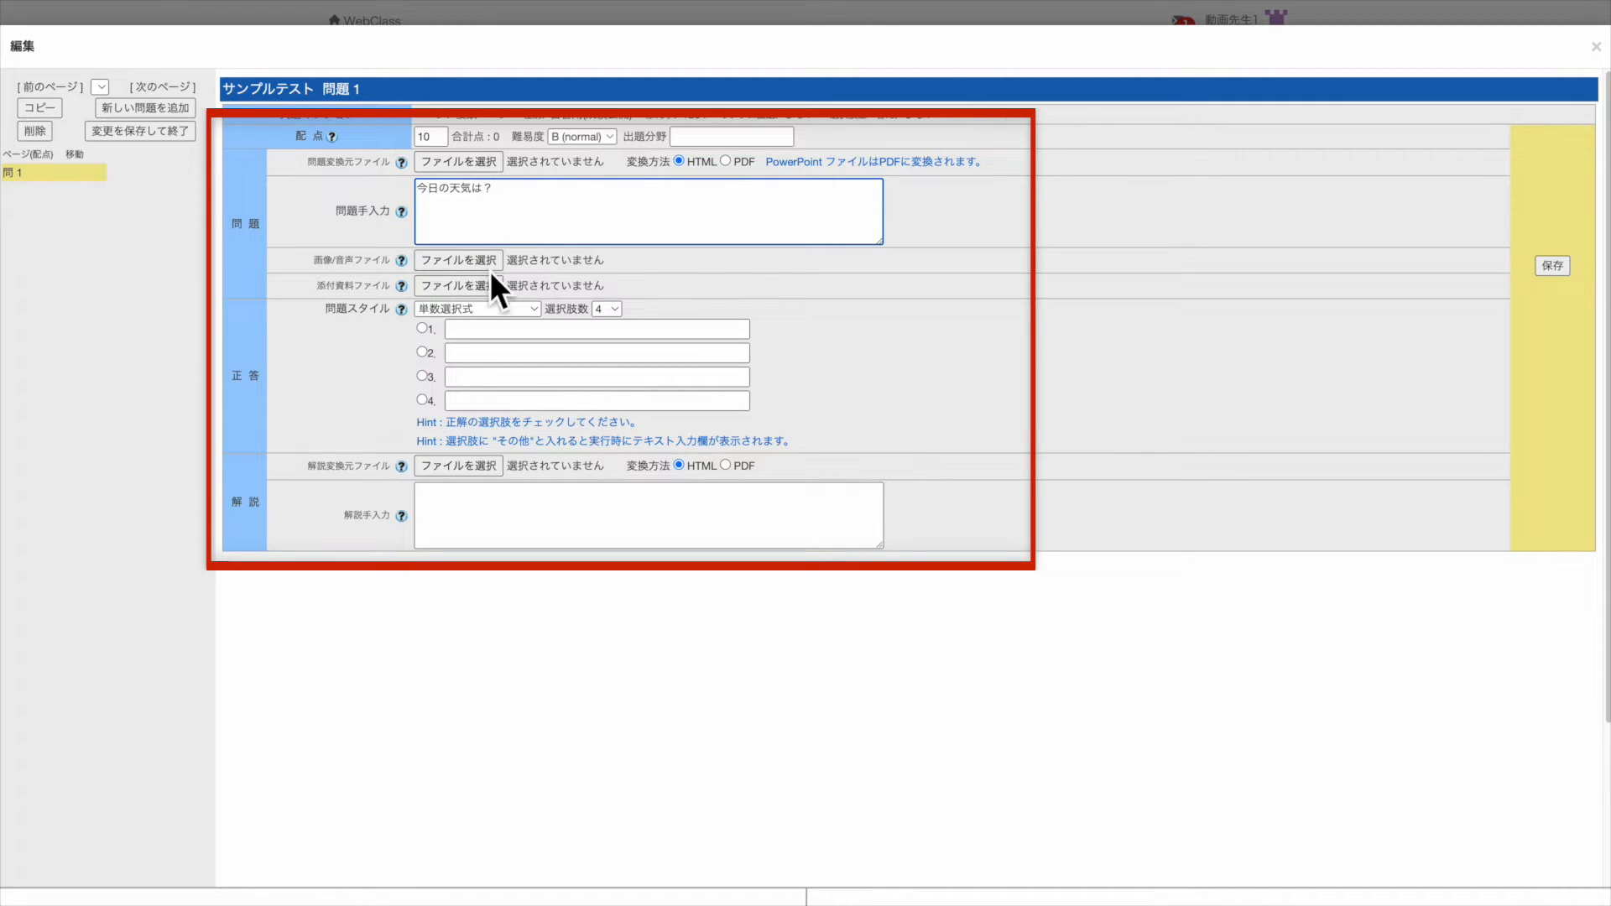
Step: Keep question 1 as 単数選択式, enter the choices 晴れ, 雨, 雪 and 曇り, and mark 晴れ as correct
left_click(495, 308)
left_click(492, 312)
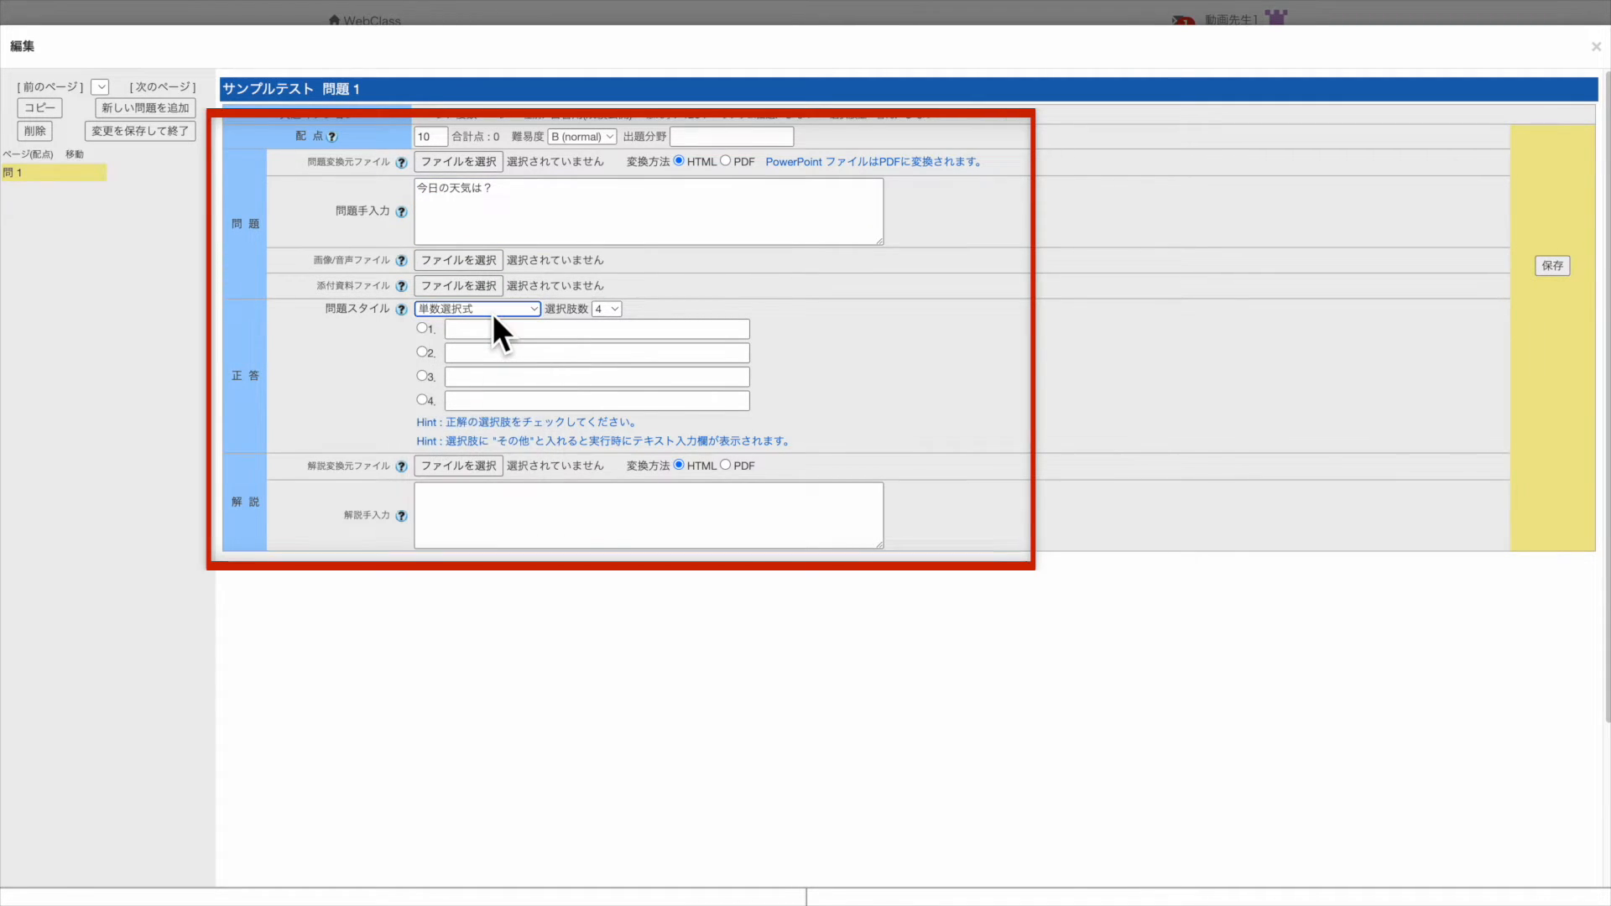
left_click(499, 332)
type("は")
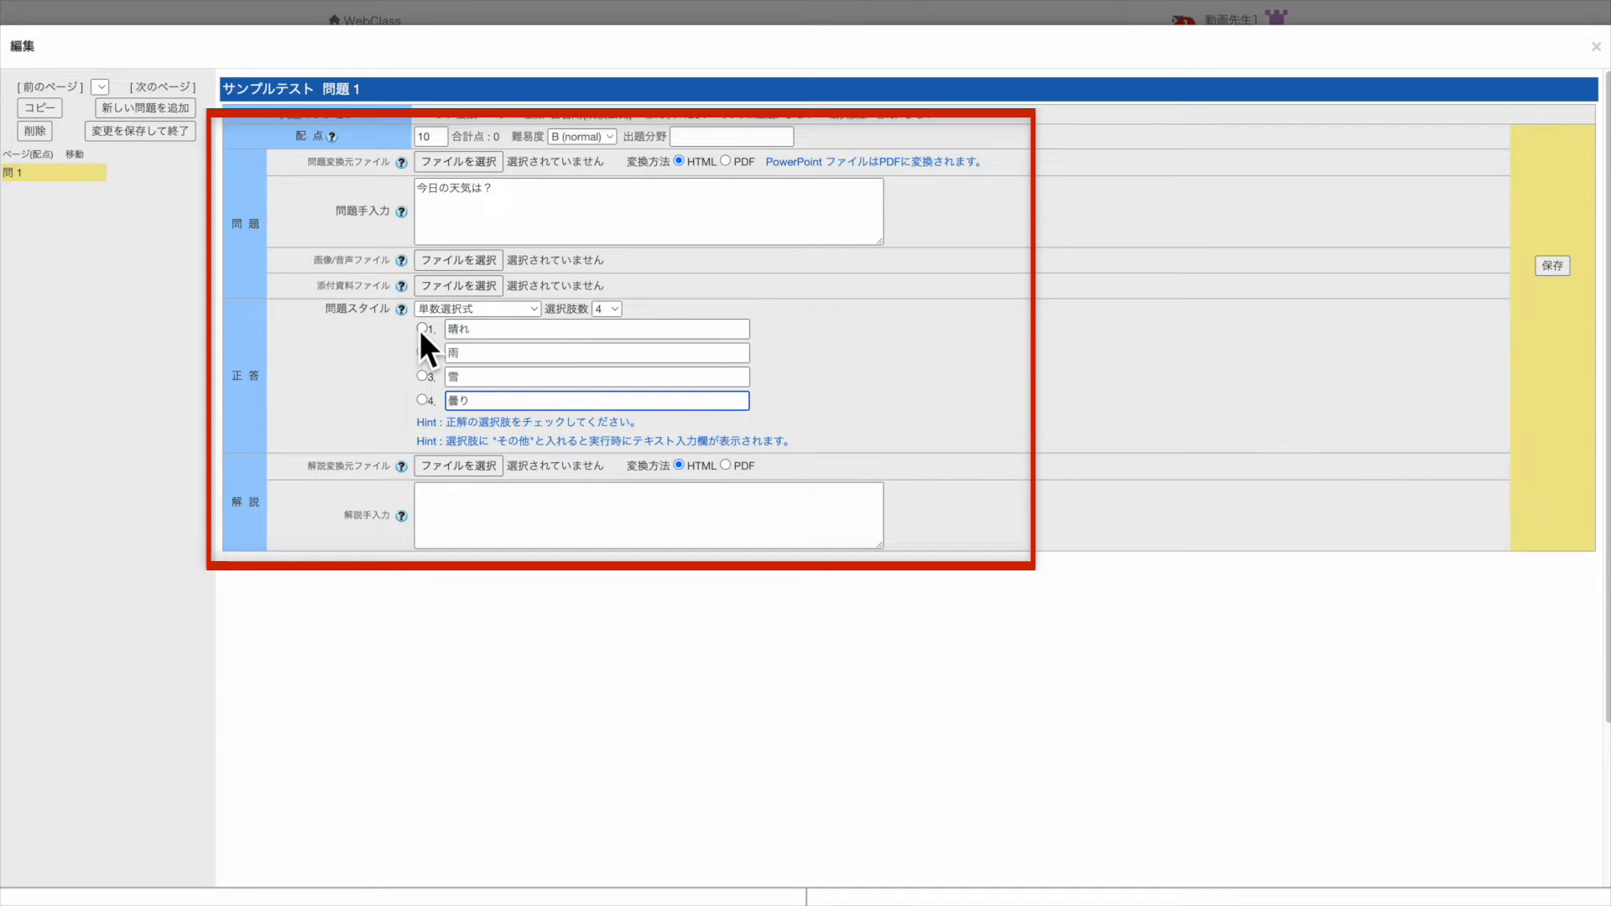
left_click(421, 330)
Step: Enter the explanation 今日の天気は晴れです。, save question 1, and save the test's changes to finish editing
left_click(472, 505)
type("k今日の天気は晴れです。")
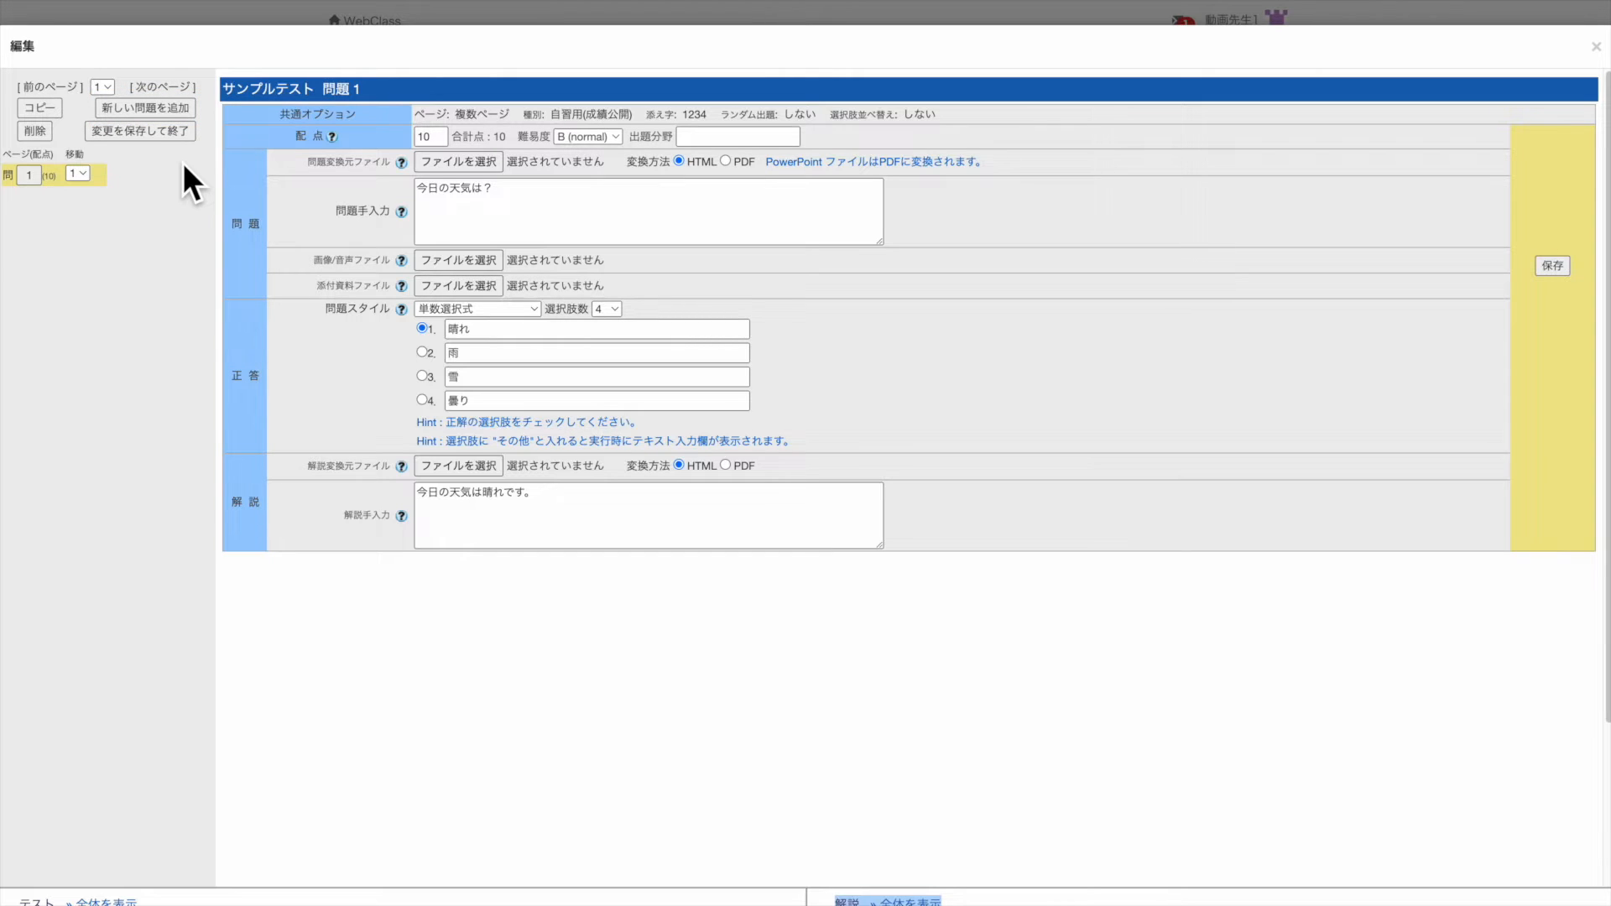
left_click(147, 132)
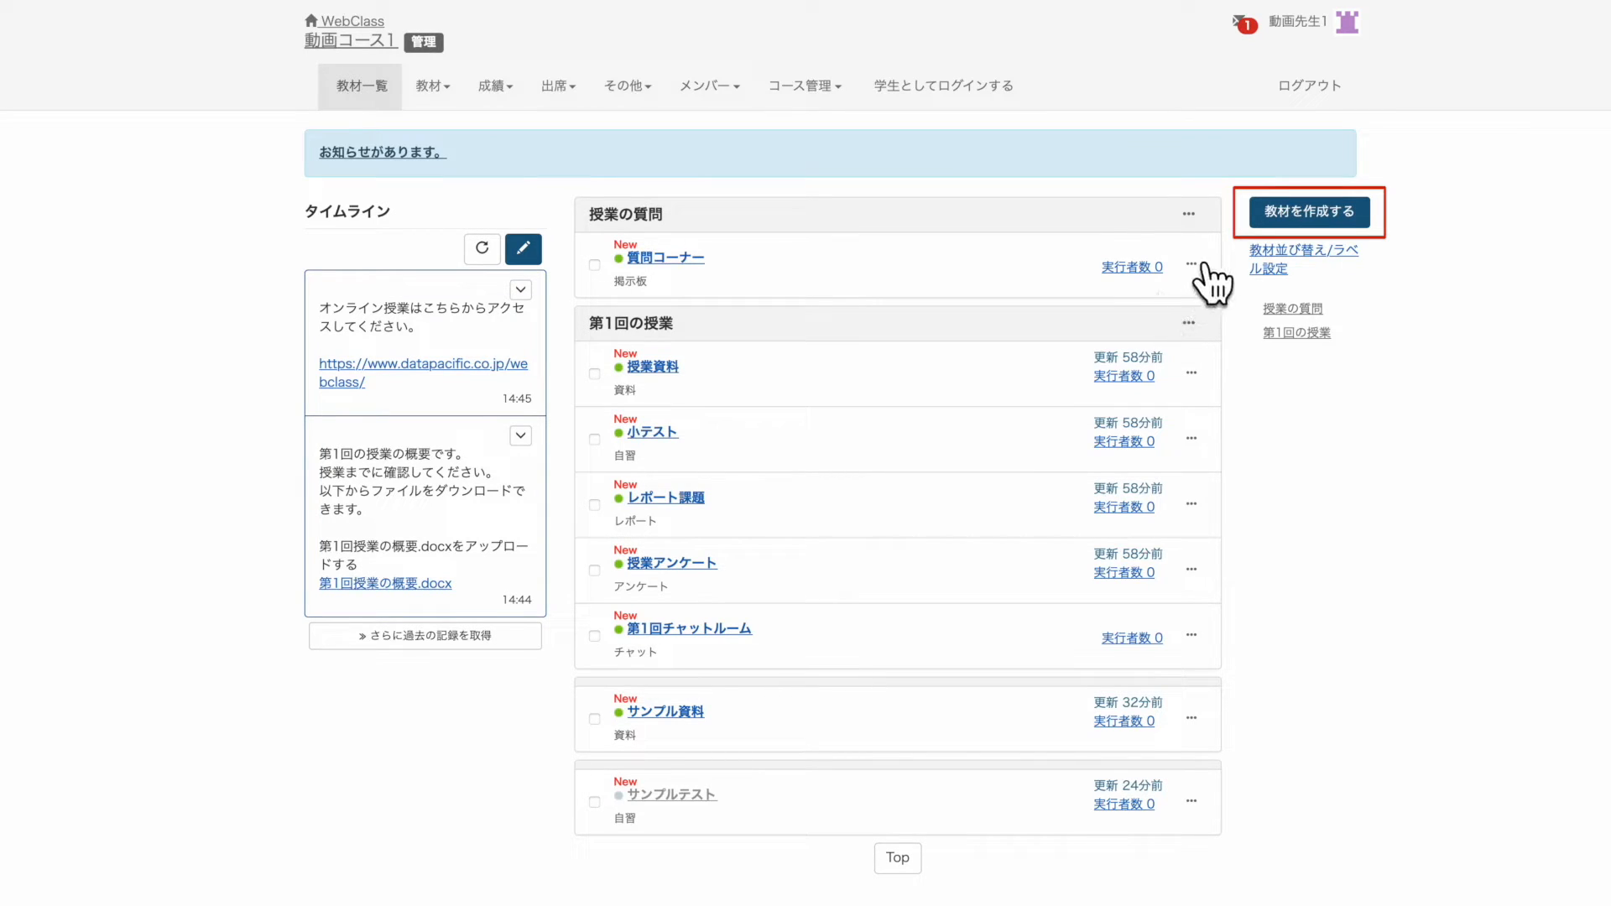
Step: Create a new レポート material titled サンプルレポート, keeping its 種別 as レポート
left_click(1265, 220)
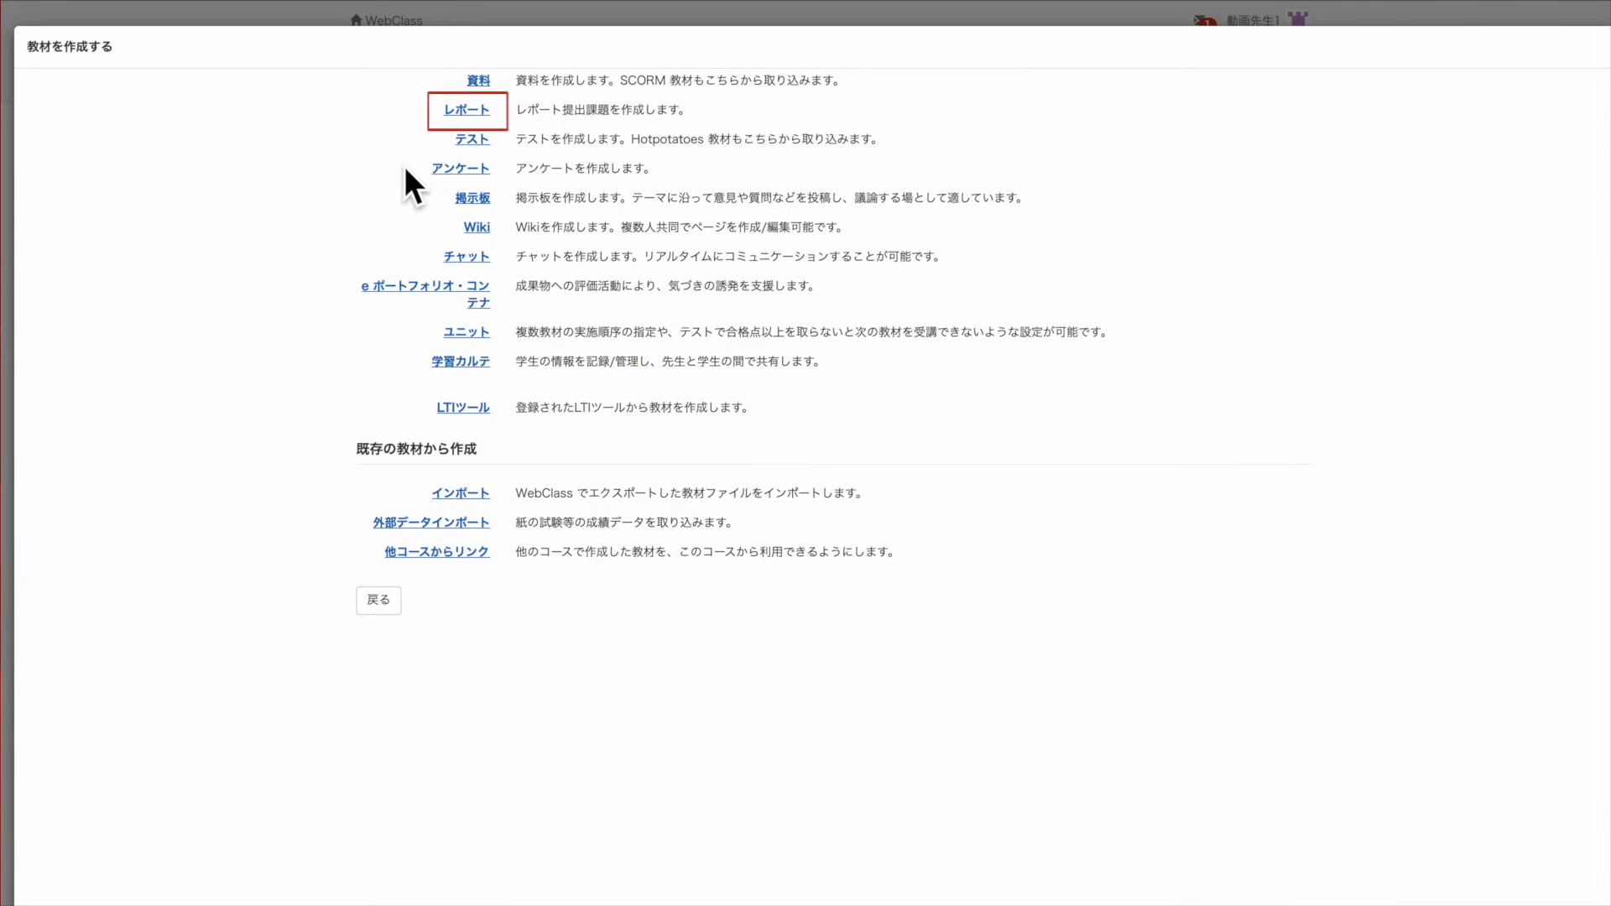
left_click(461, 114)
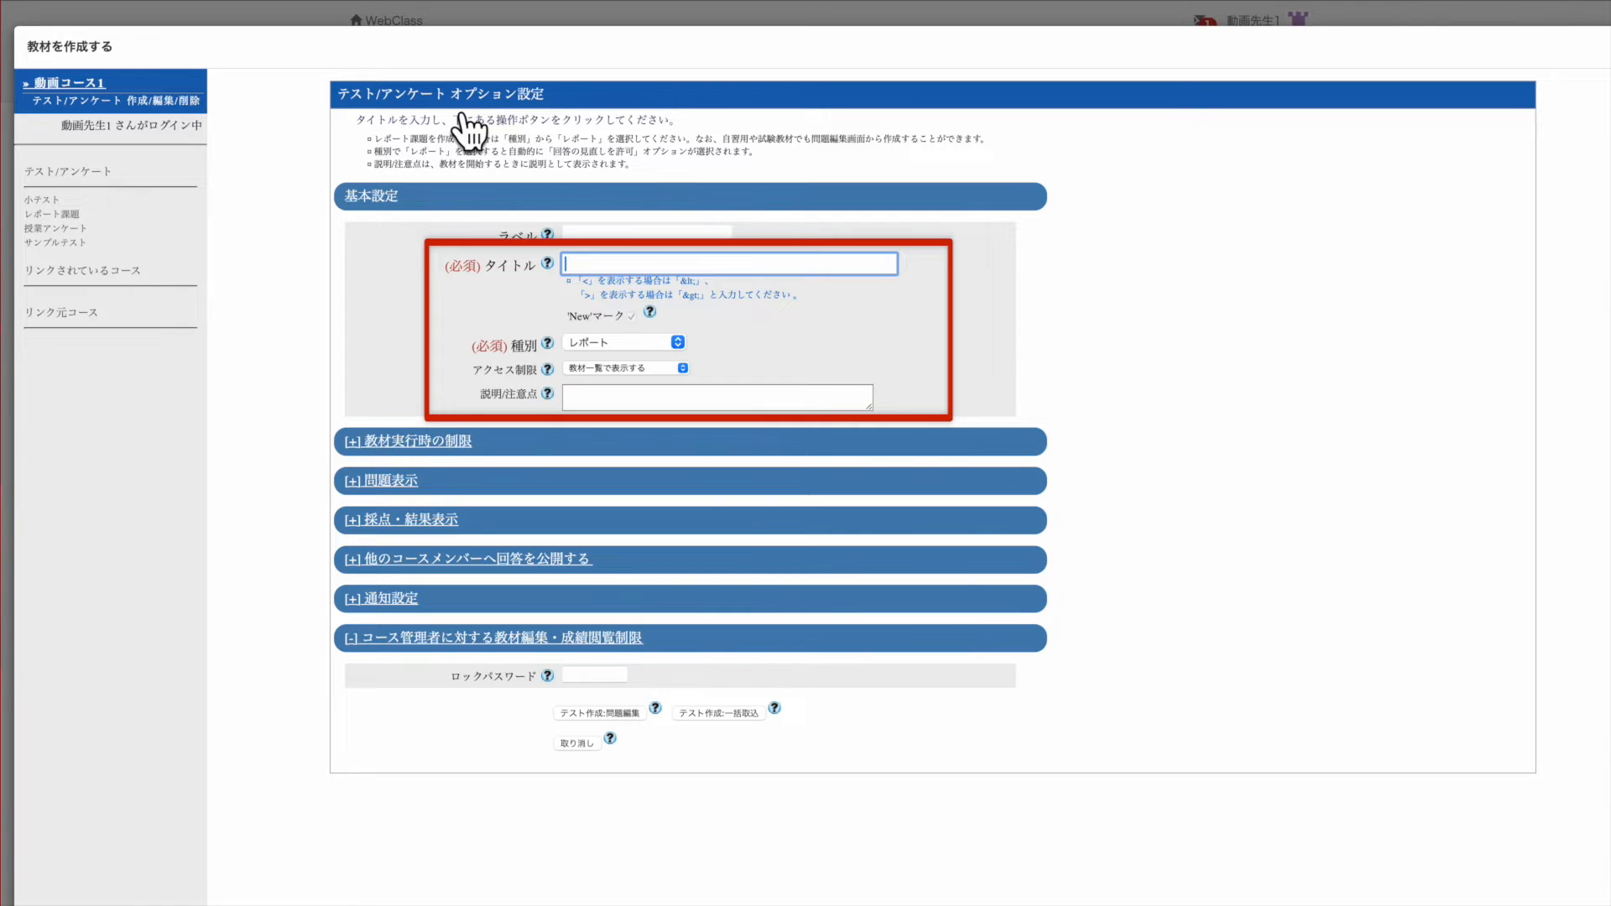
type("サンプルレポート")
key("Return")
left_click(677, 342)
left_click(677, 342)
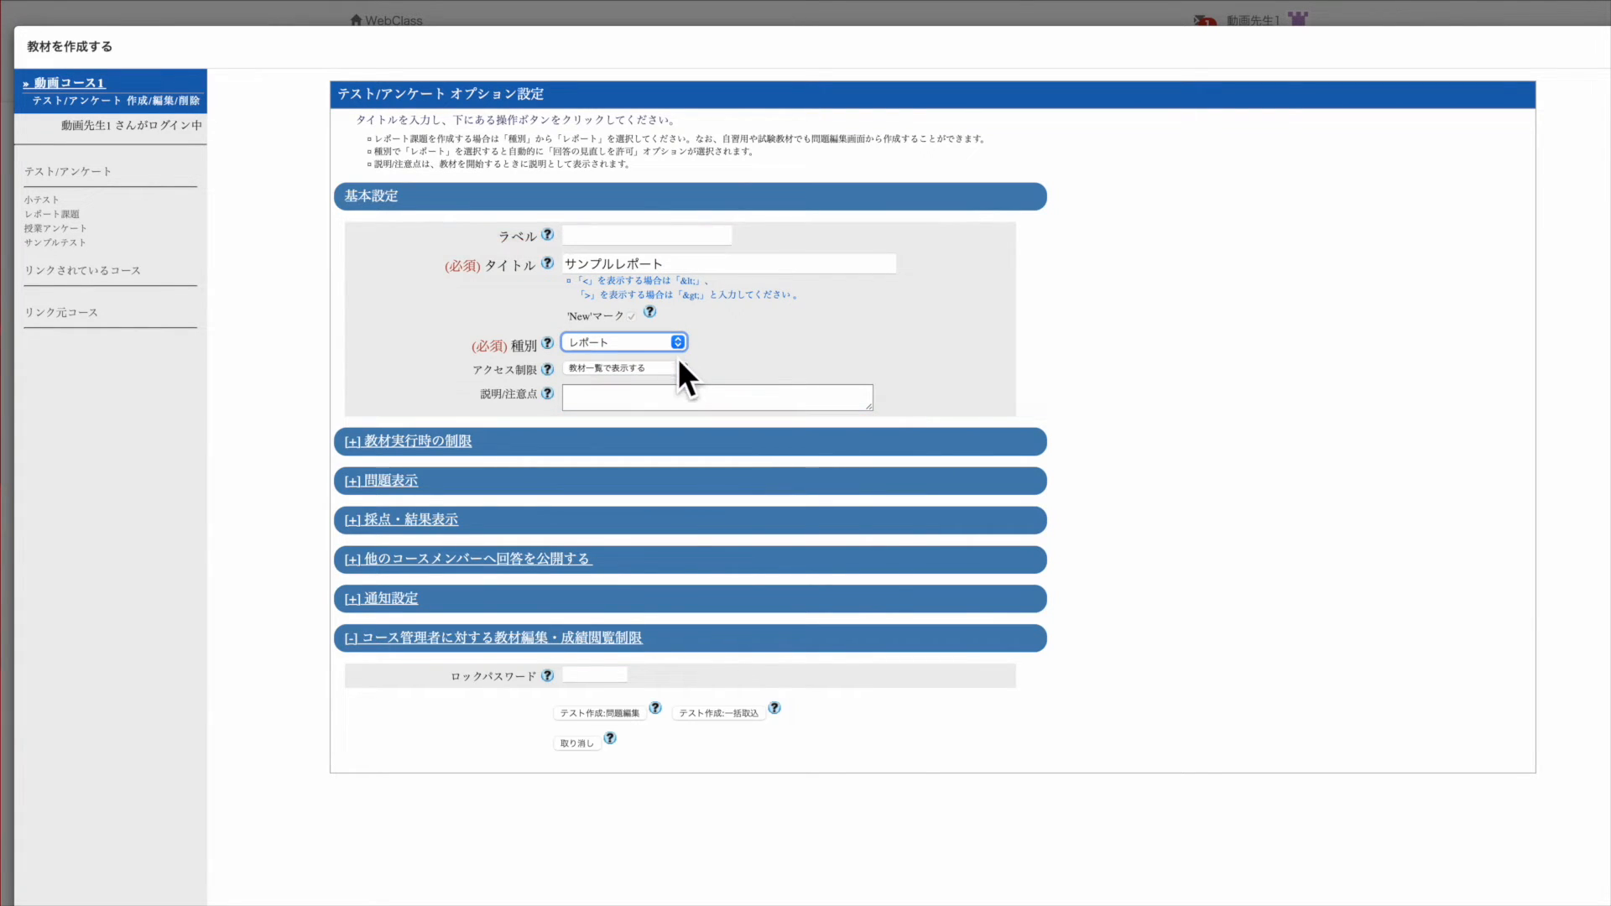
Step: Review the report's 教材実行時の制限, 問題表示 and 採点・結果表示 options, and continue to its question editor, accepting immediate publication
left_click(675, 445)
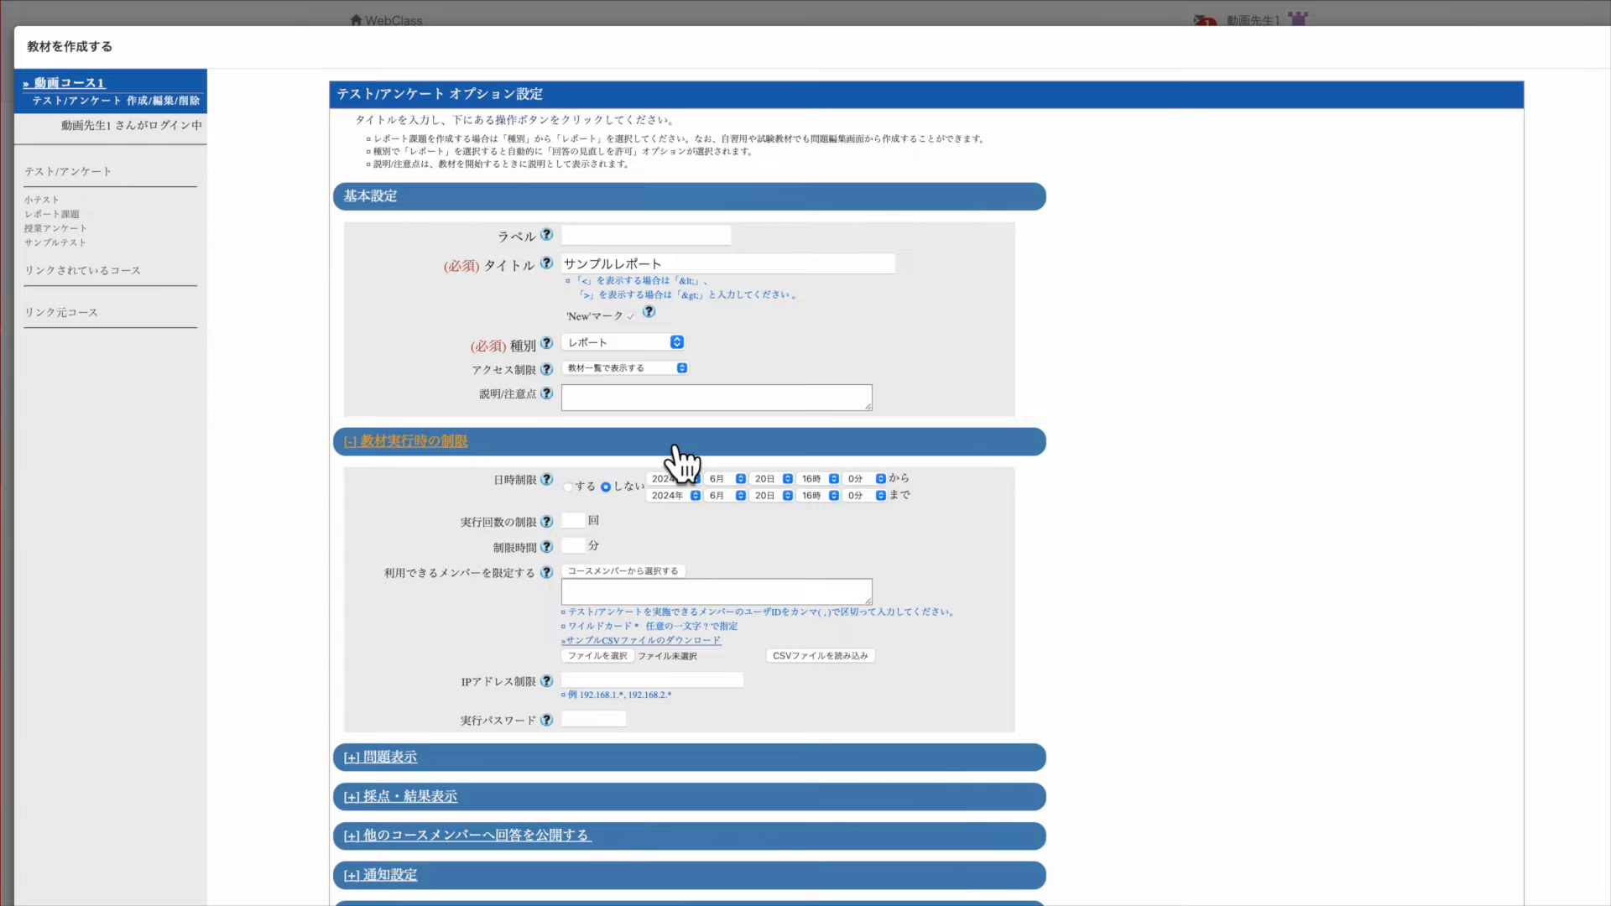
left_click(676, 446)
left_click(675, 478)
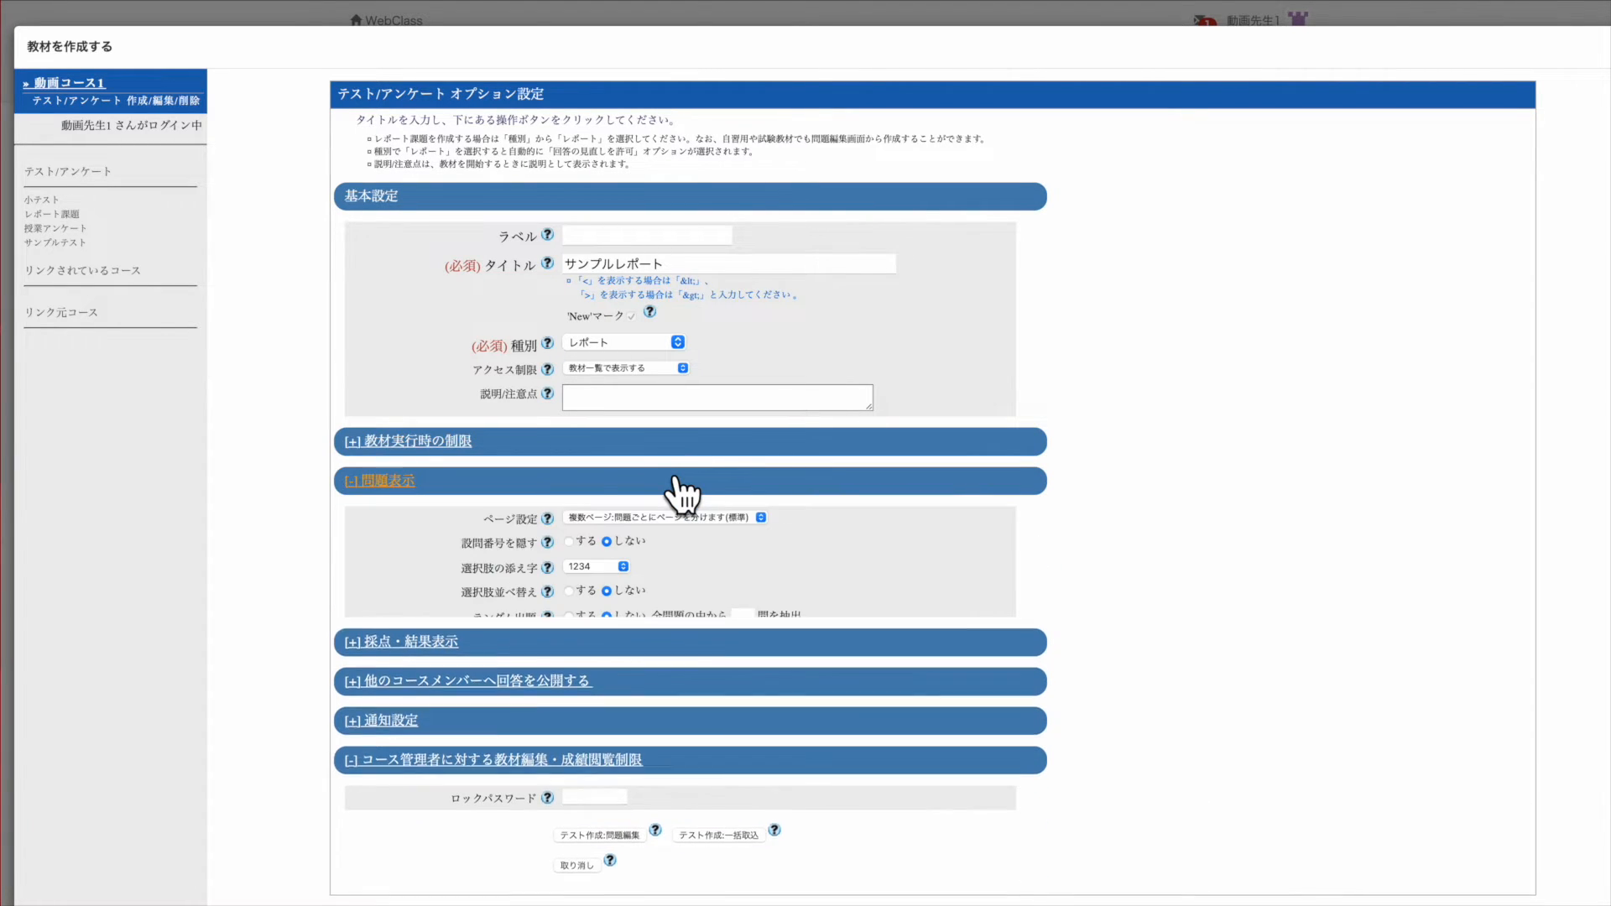
left_click(676, 480)
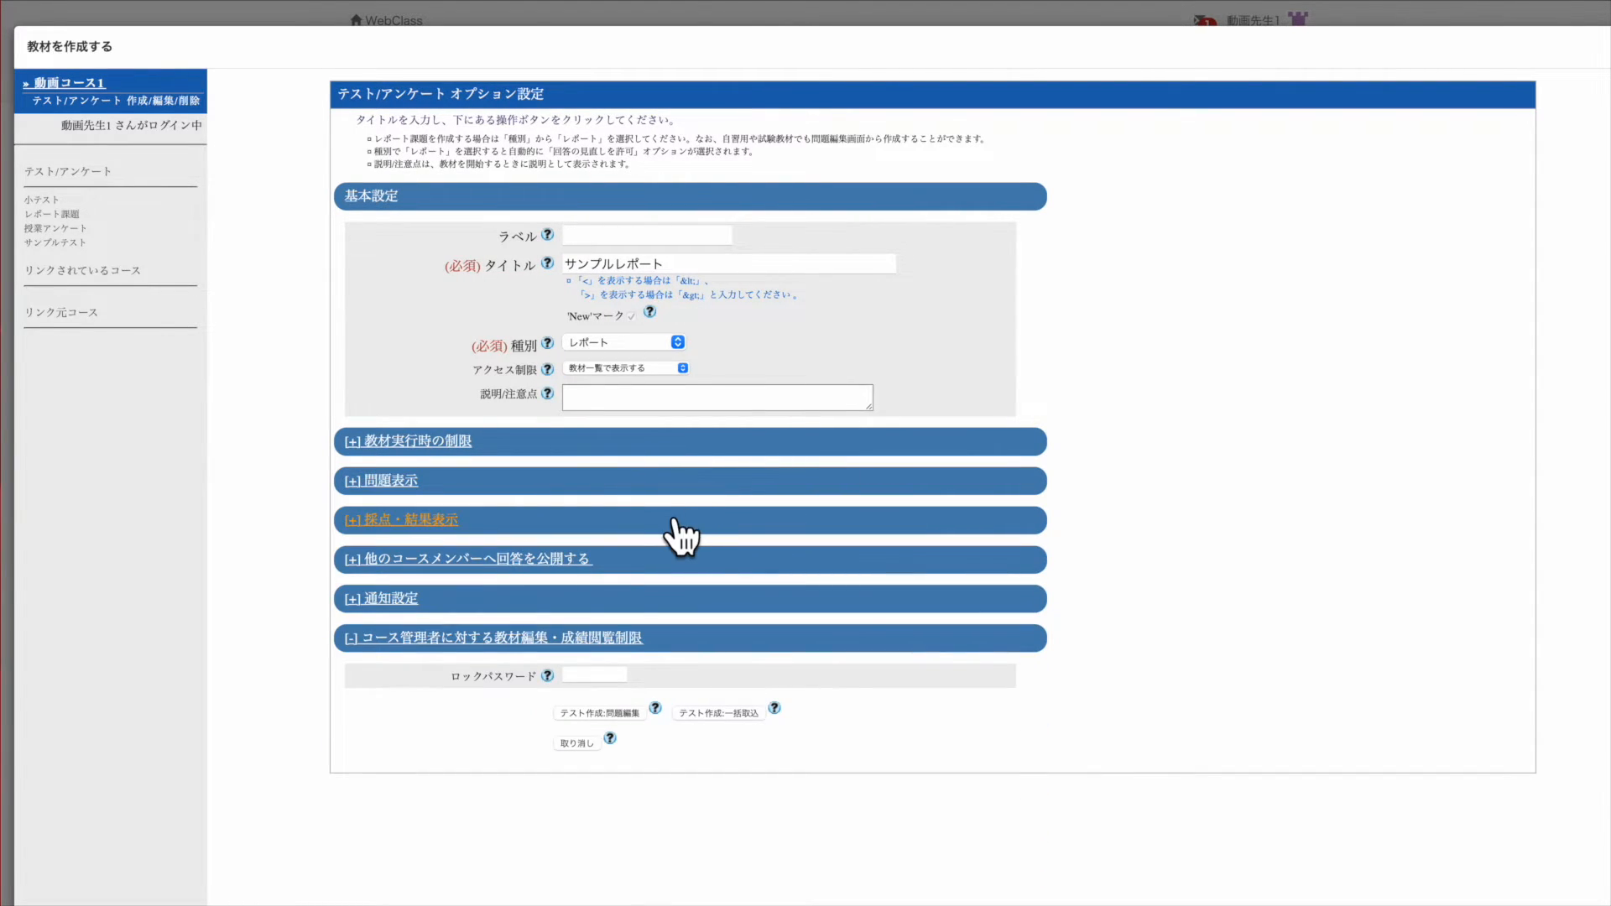
left_click(681, 525)
left_click(676, 521)
left_click(633, 714)
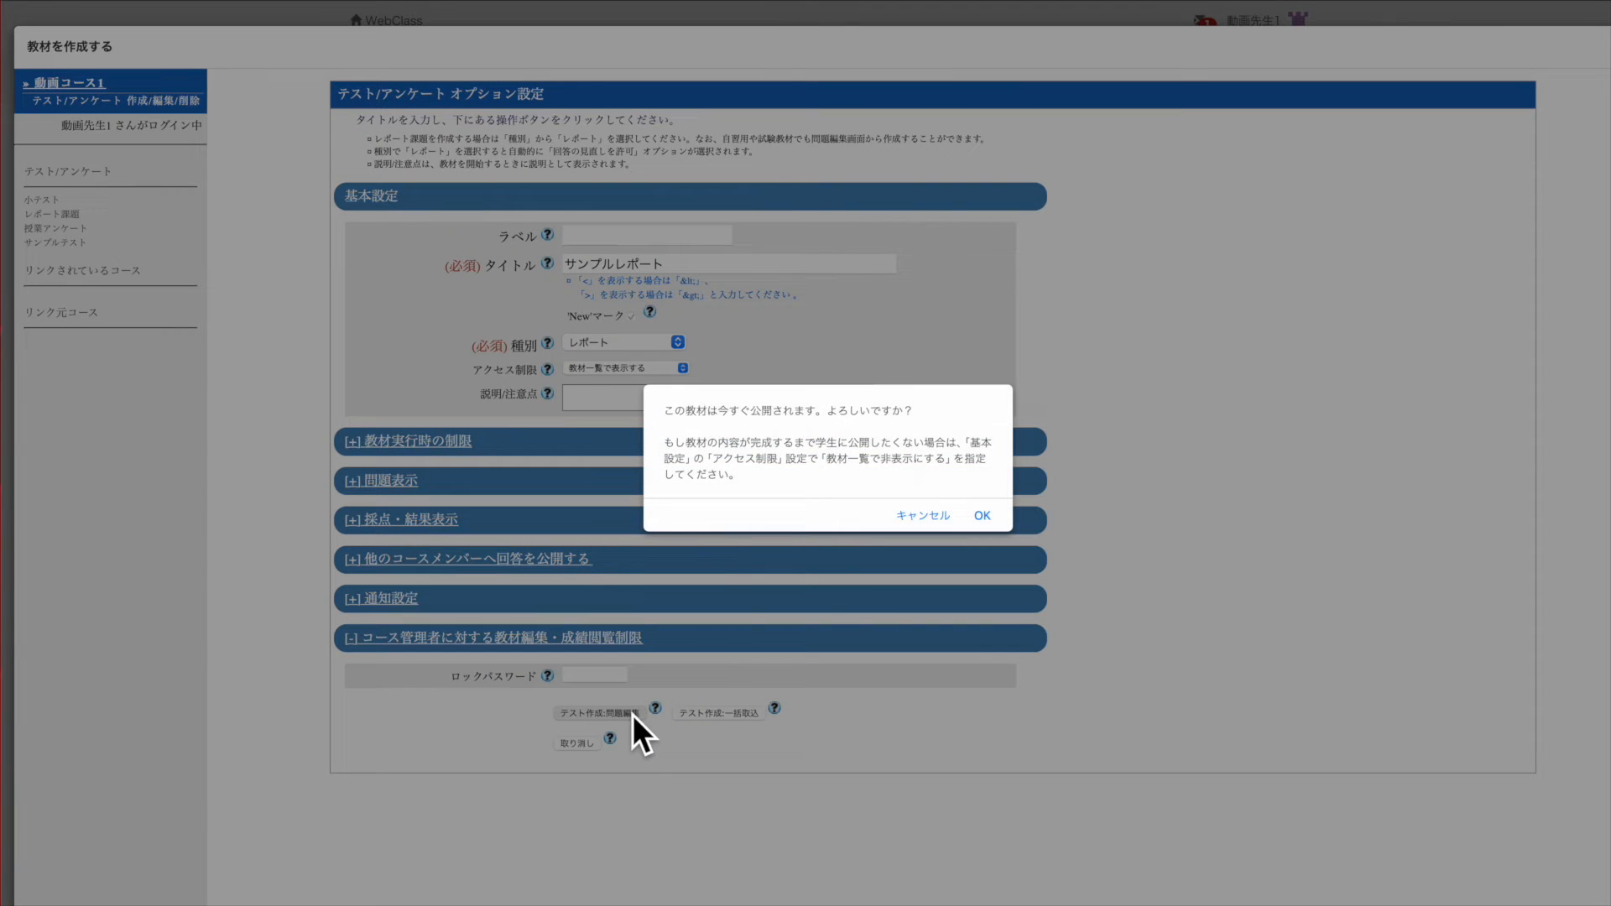
left_click(979, 516)
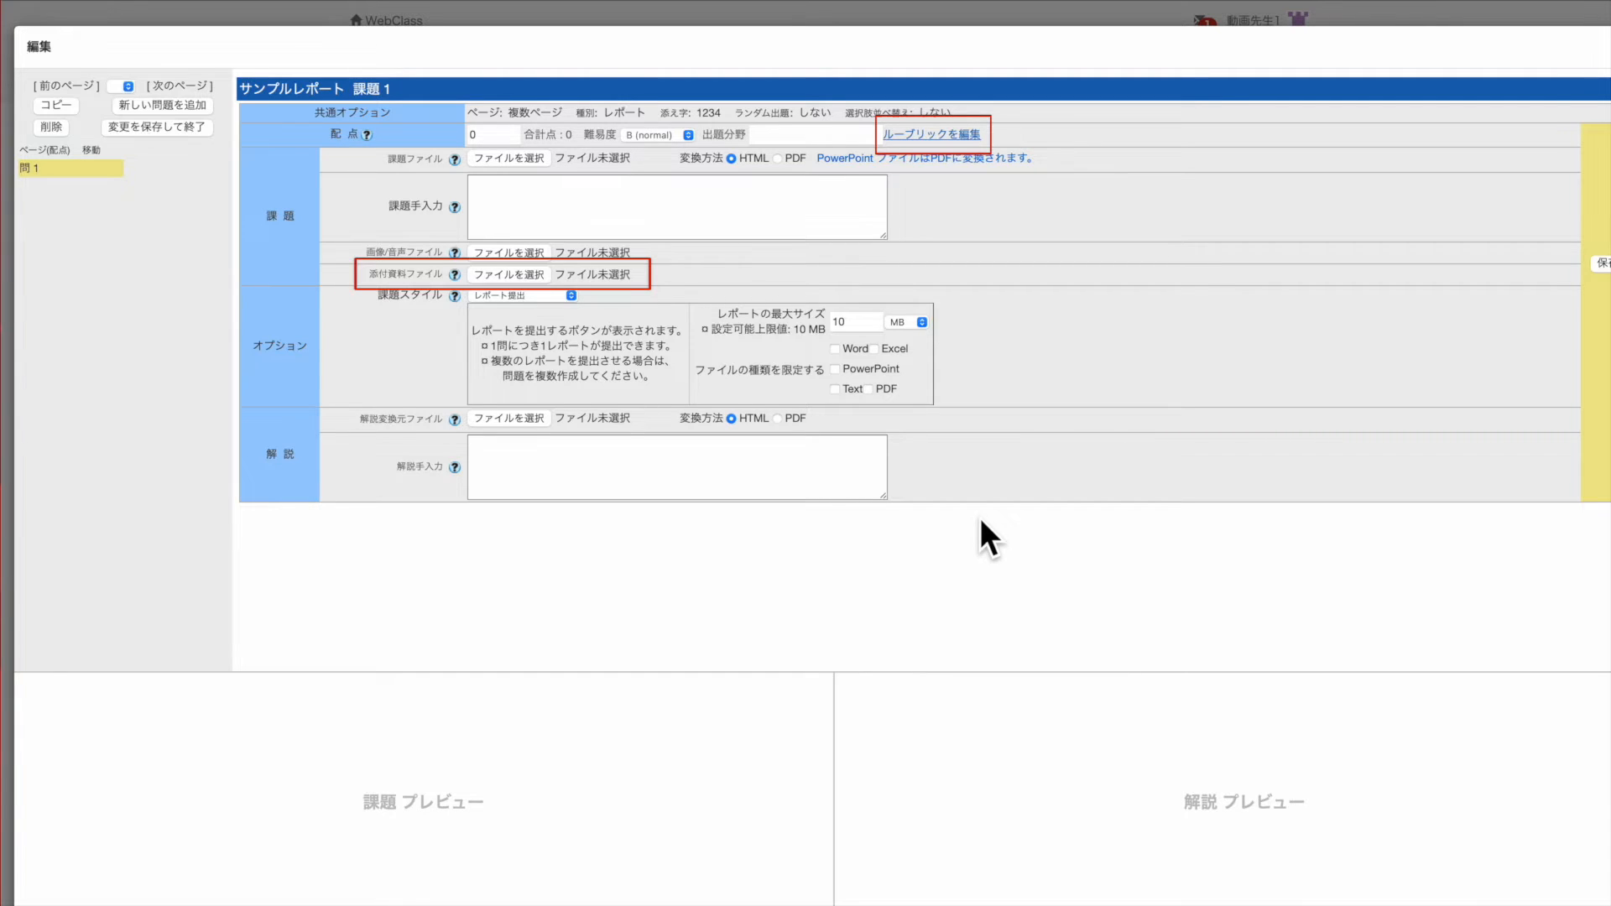
Step: Give 課題1 a score of 10, enter the assignment text 〇〇についてのレポートを提出してください。, and save it
double_click(470, 134)
type("10")
left_click(495, 196)
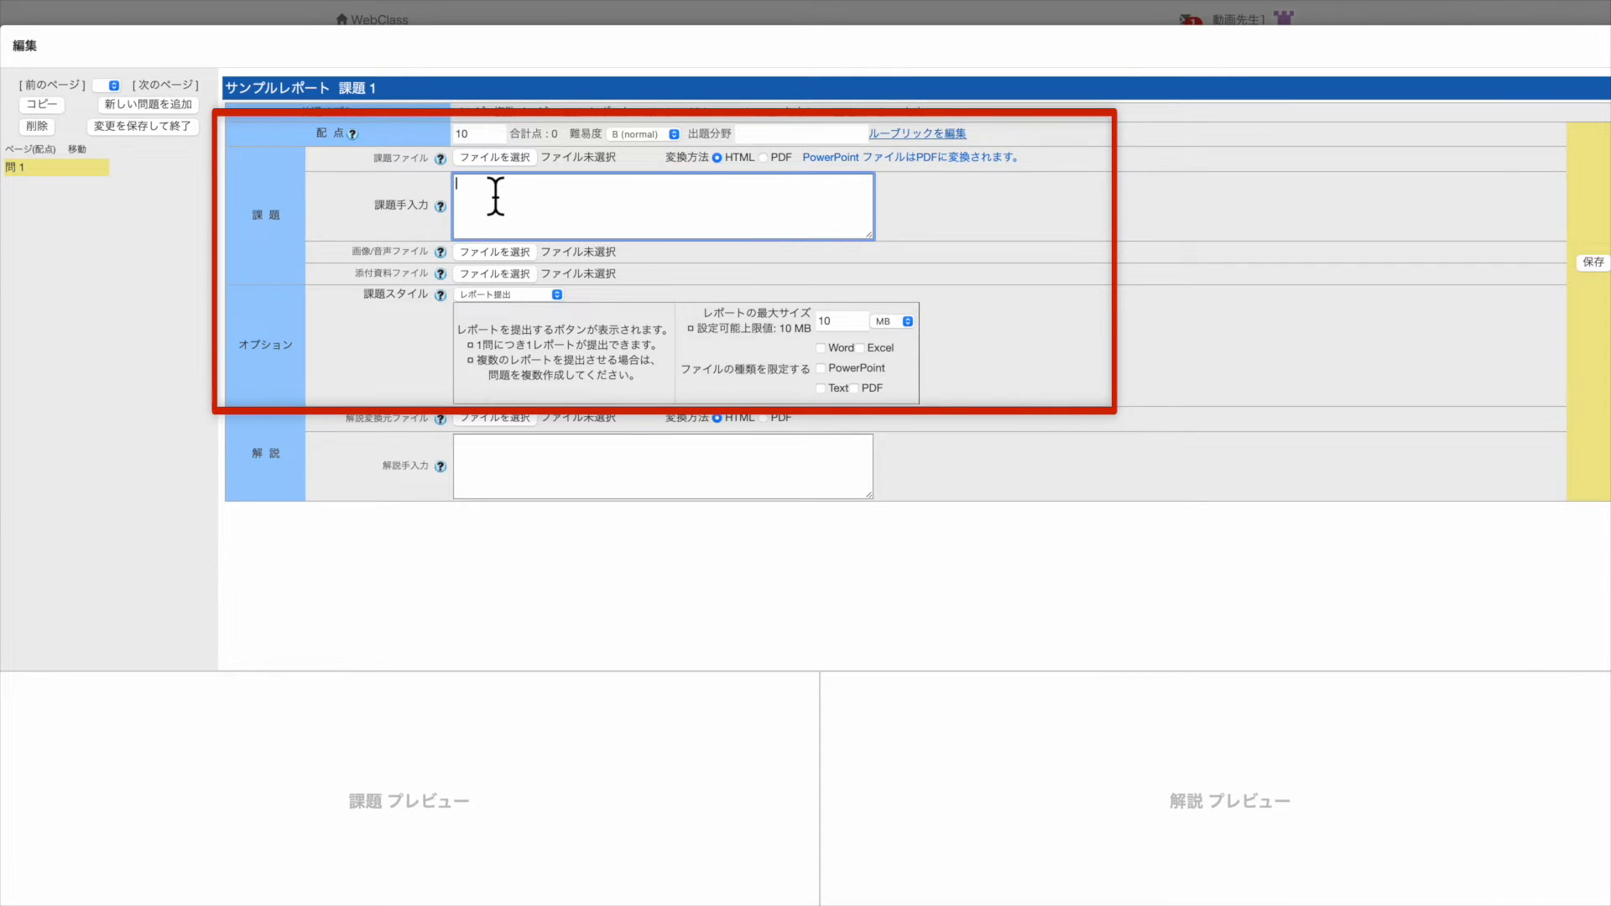
type("〇〇についてのレポートを提出してください。")
left_click(1578, 276)
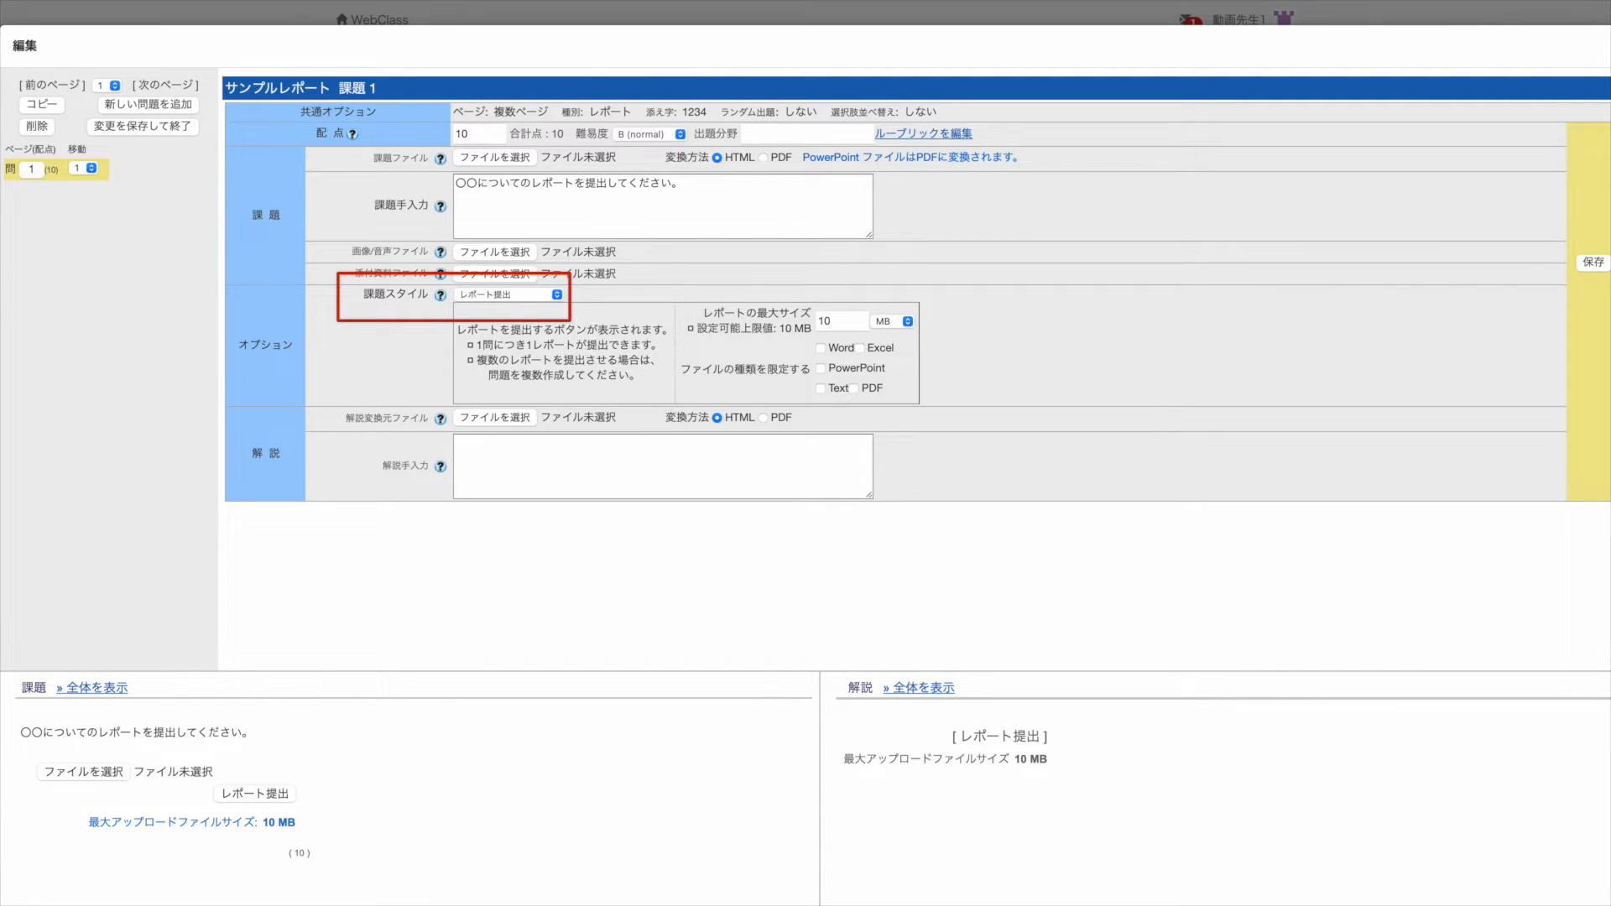
Step: Check the available 課題スタイル options for 課題1, keep レポート提出, and add a second assignment to サンプルレポート
left_click(556, 296)
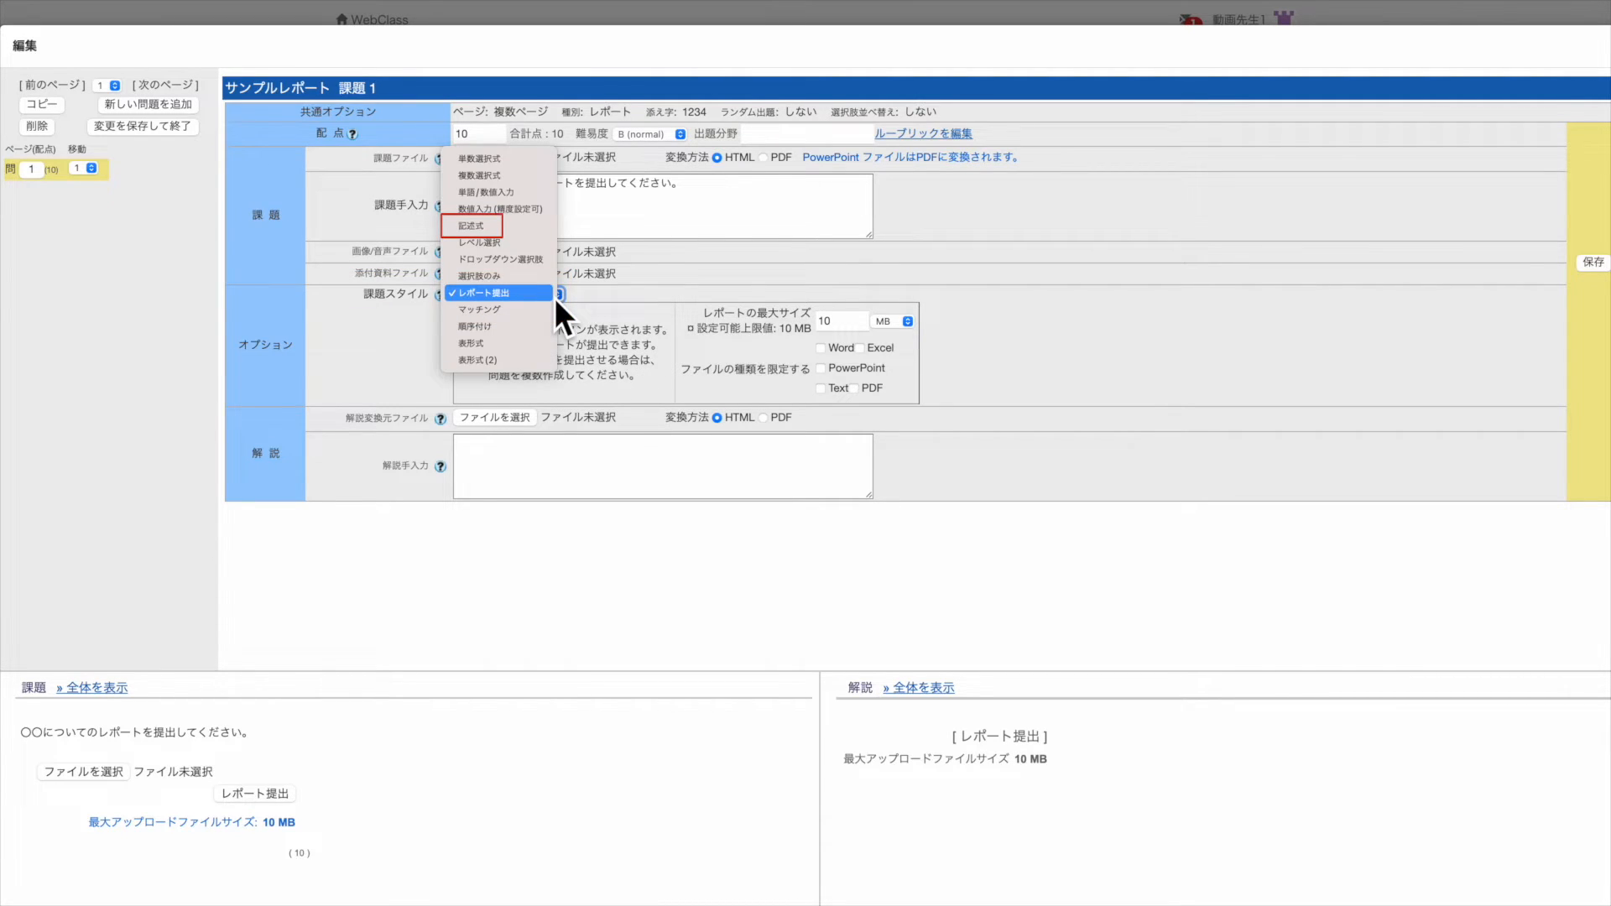
left_click(550, 233)
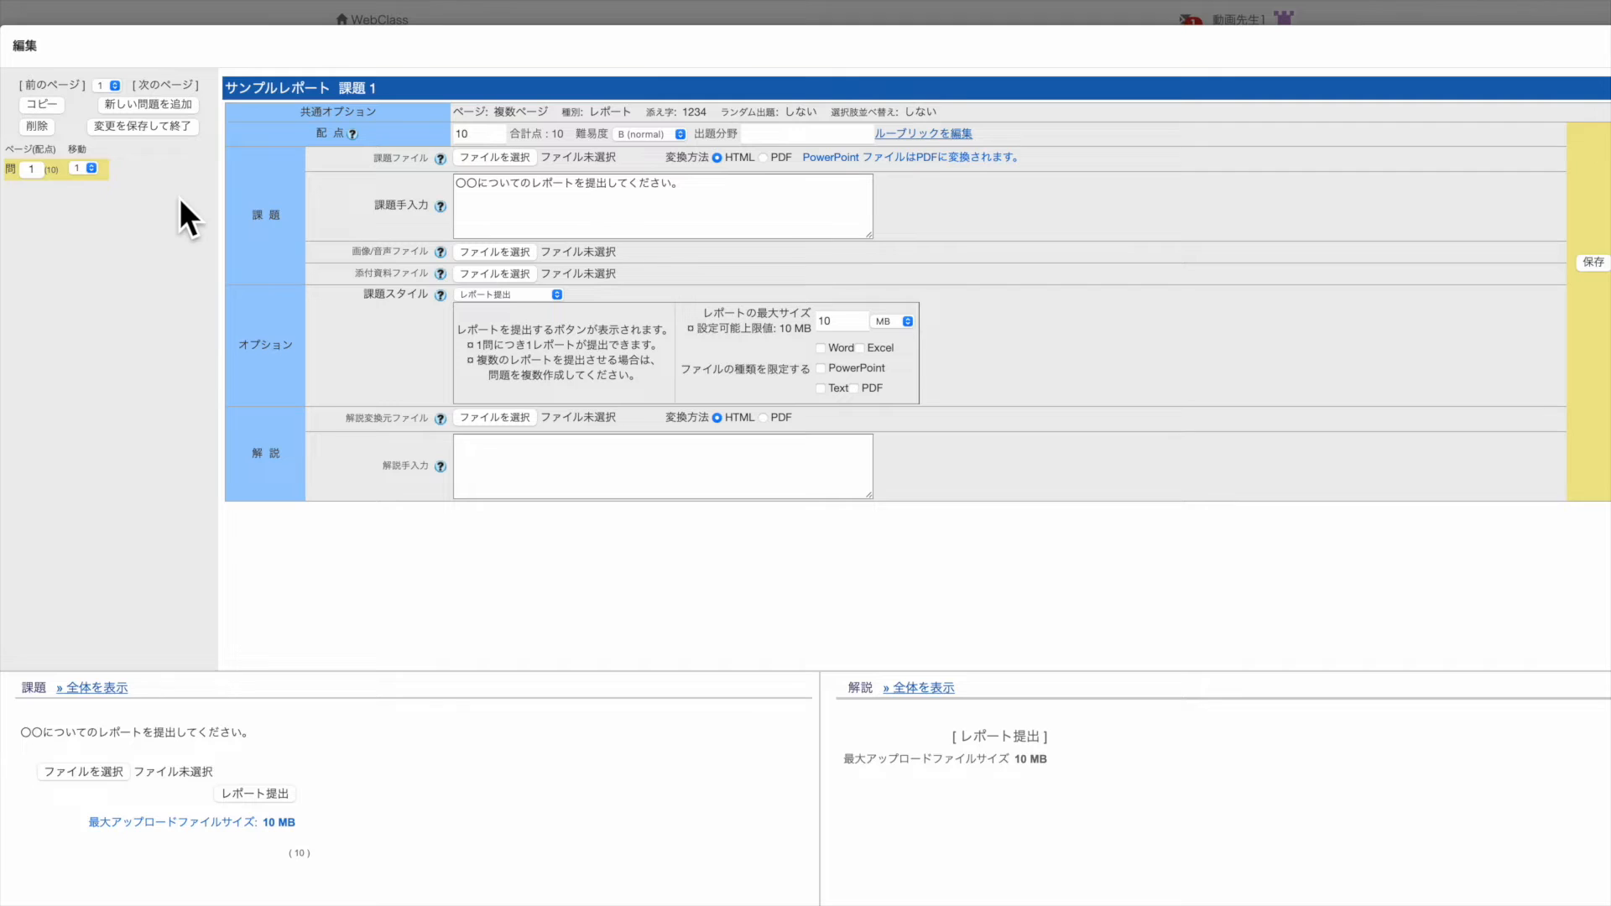
left_click(153, 108)
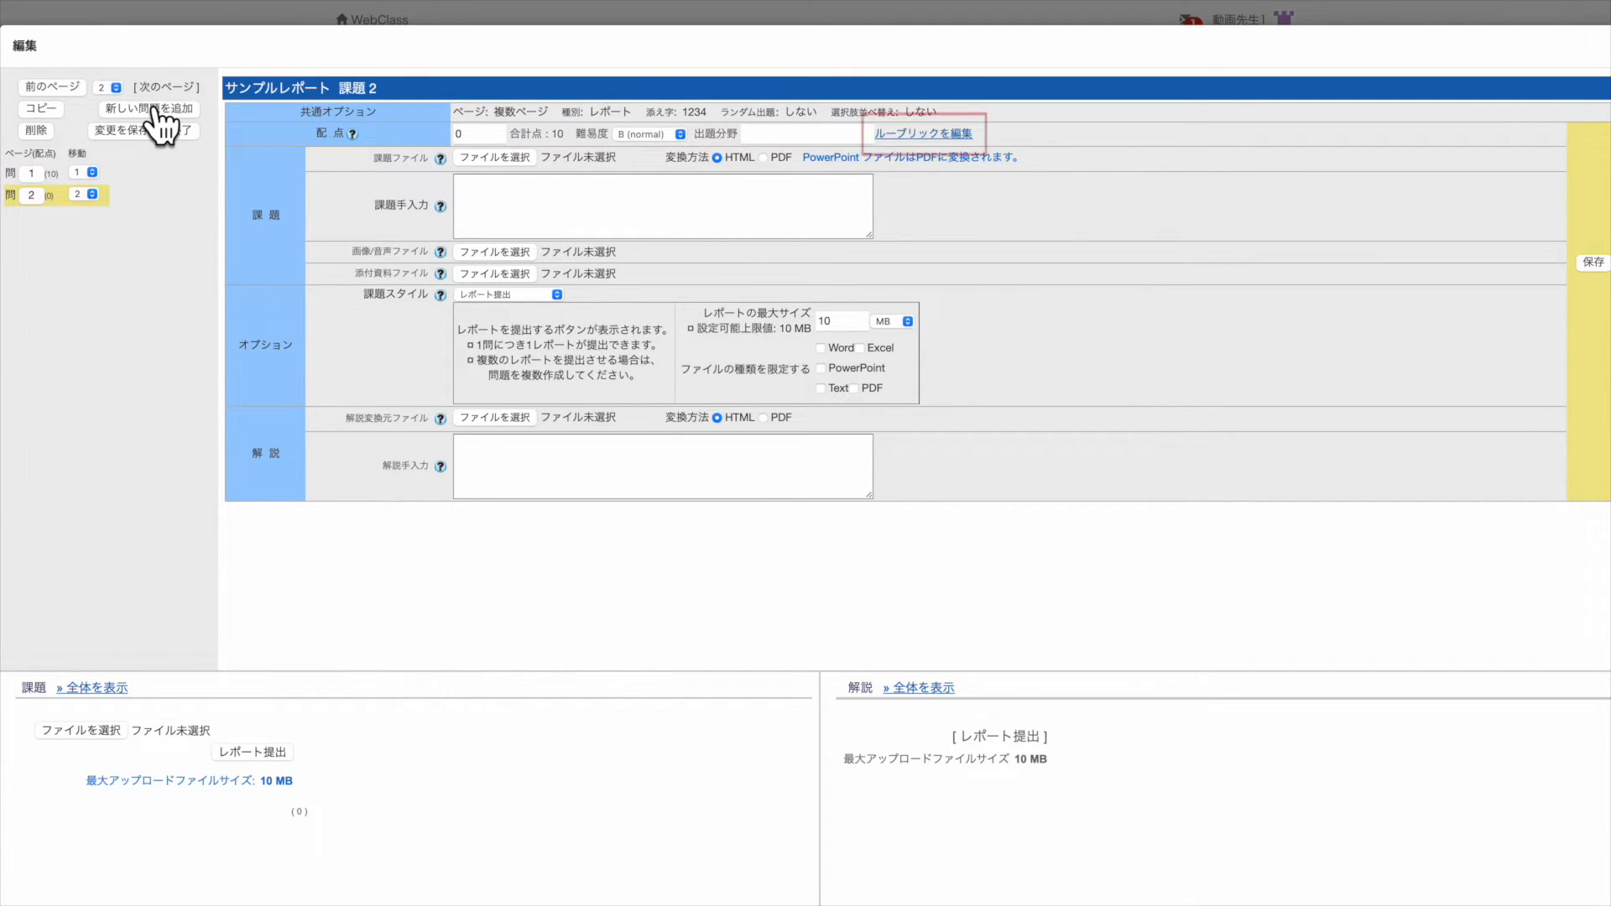
Step: Load the sample CSV rubric into 課題2, enable showing it during answering and in the grading results, and save the rubric
left_click(964, 131)
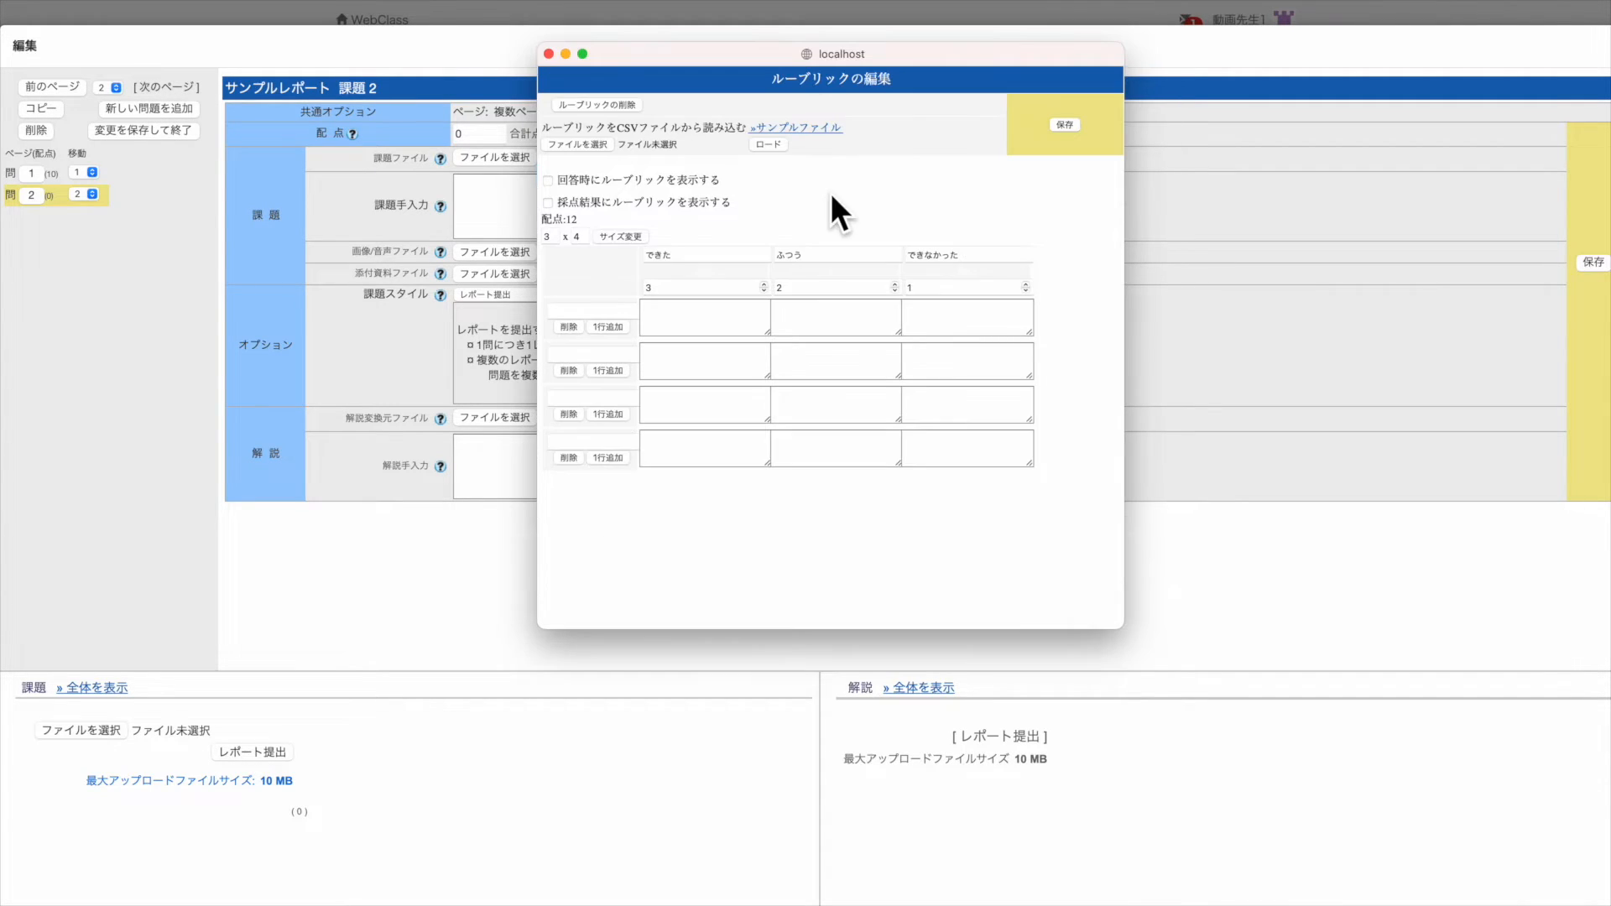
left_click(806, 129)
left_click(774, 148)
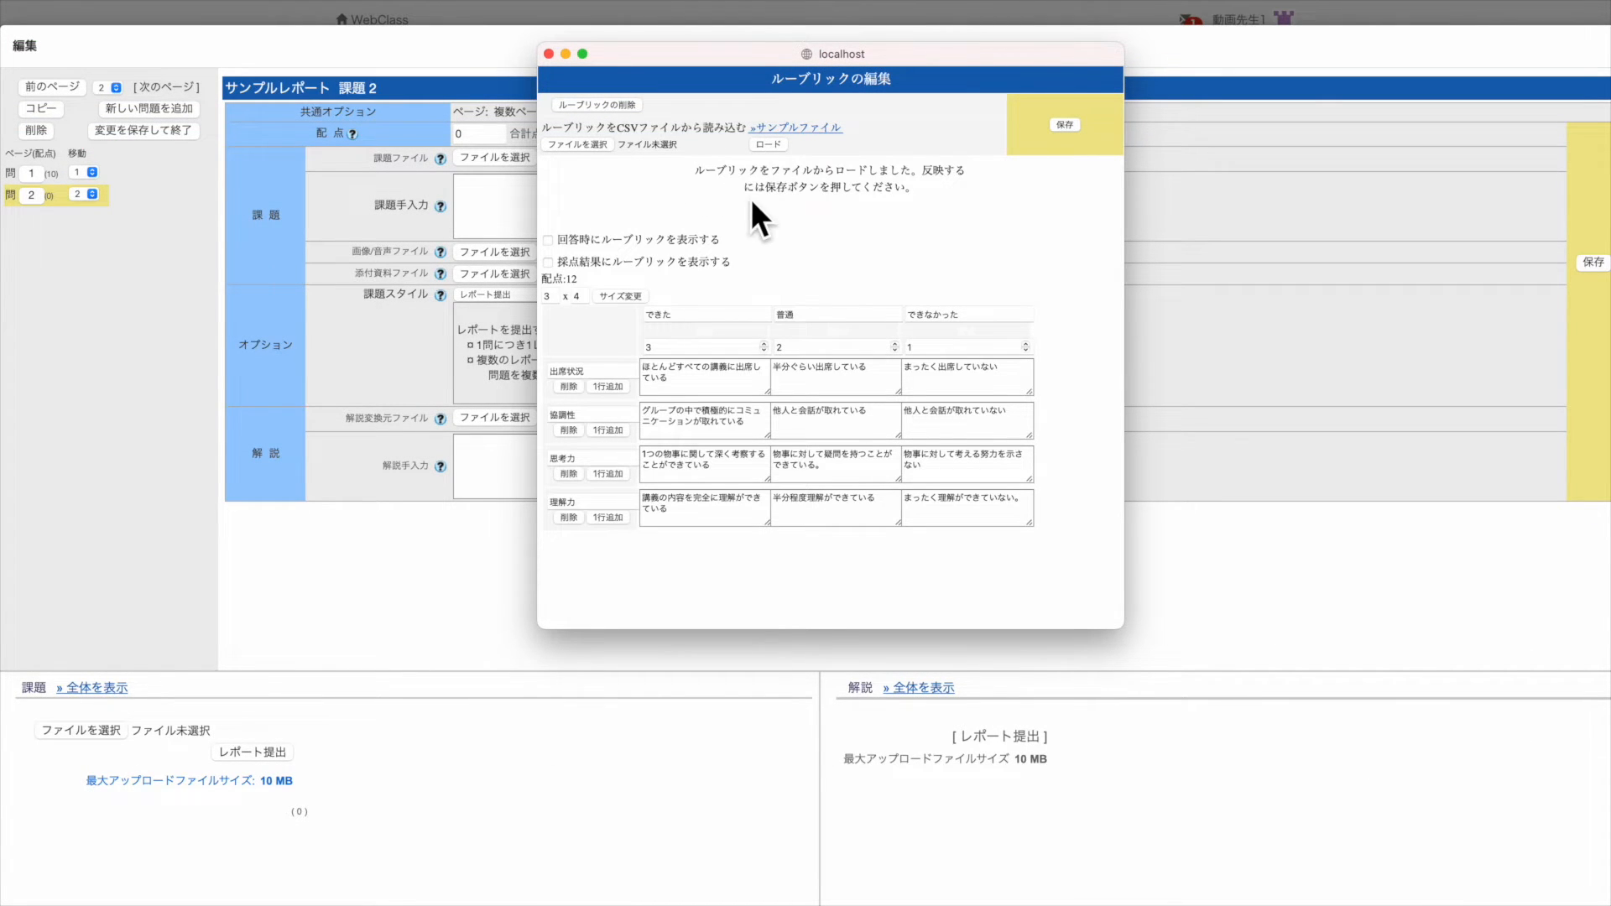
left_click(722, 243)
left_click(722, 262)
left_click(1069, 128)
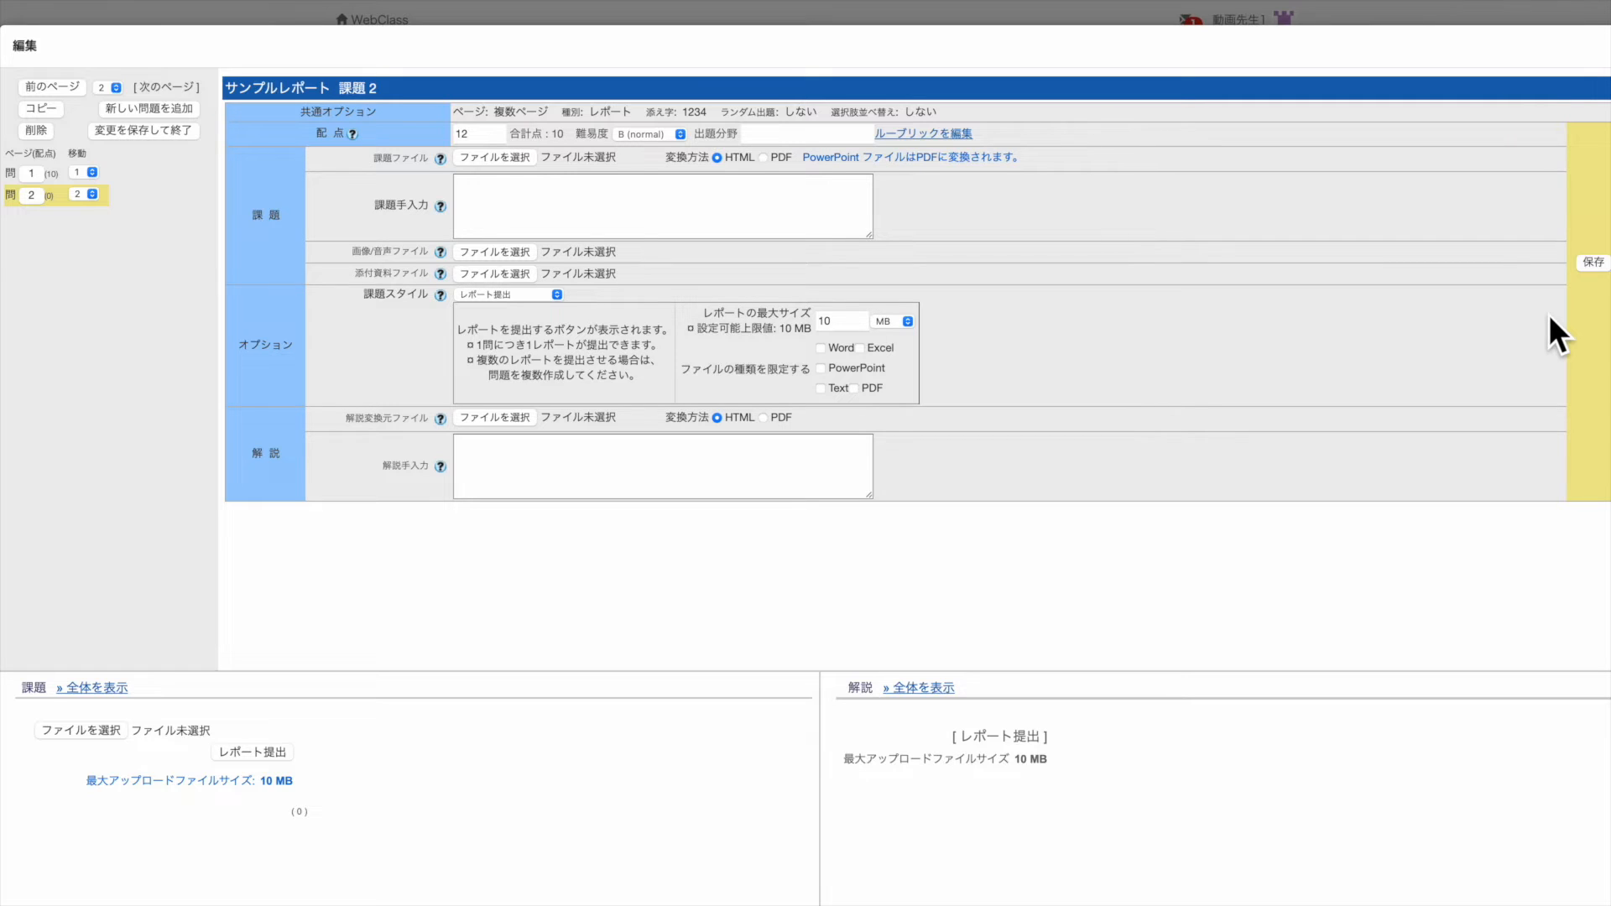
Step: Save 課題2, check its rubric in the assignment preview, and save the report's changes to finish editing
left_click(1591, 265)
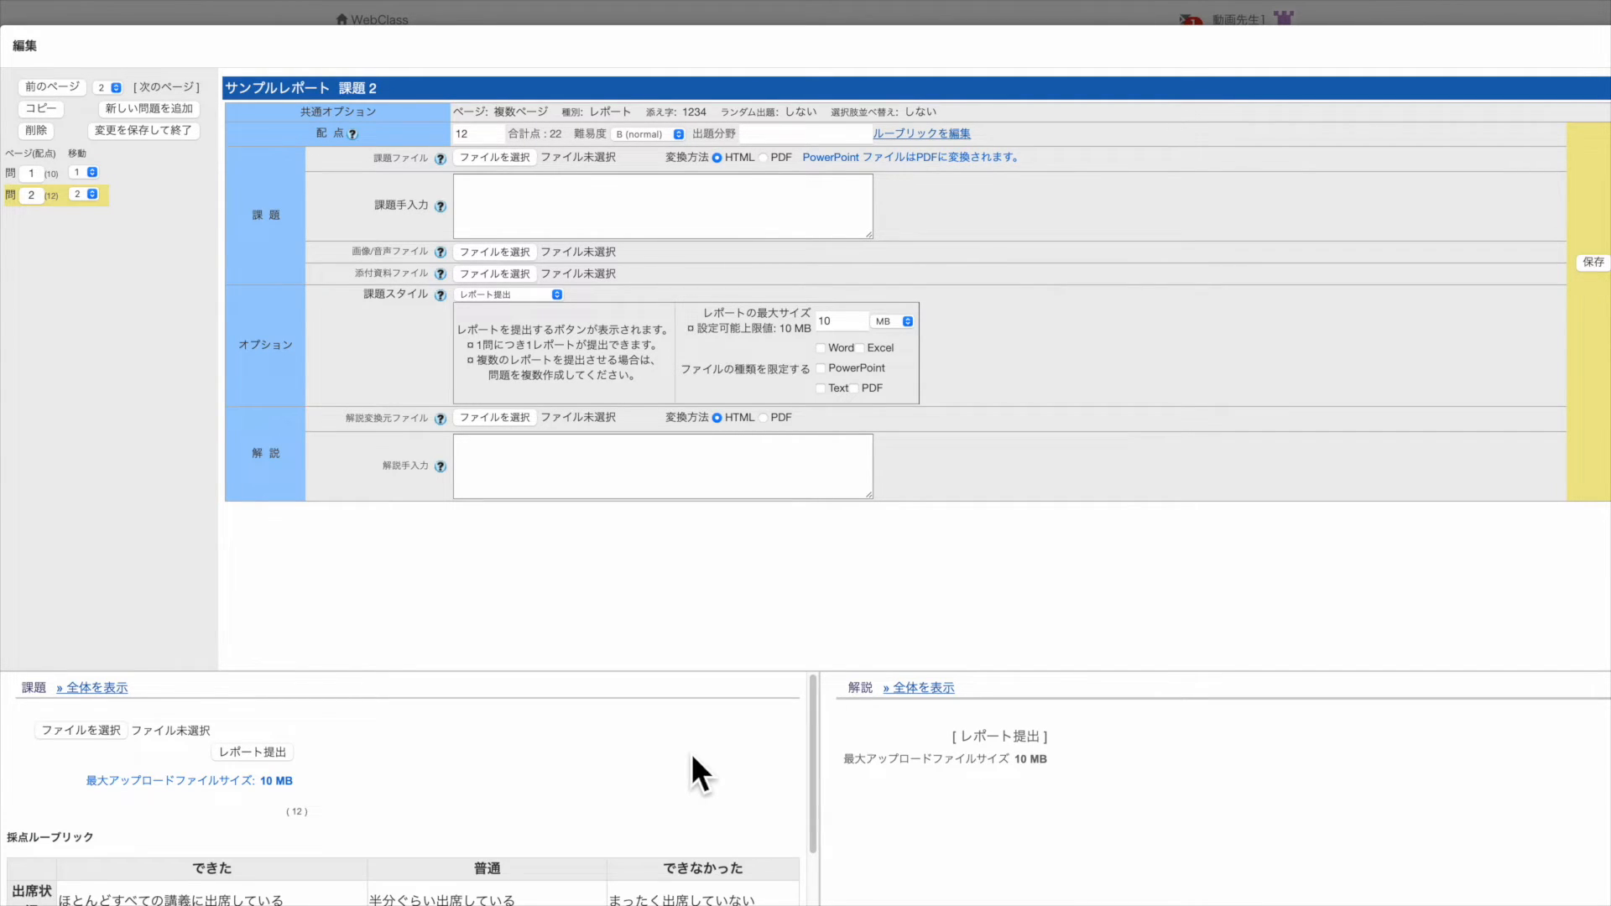
scroll(692, 752, "down", 2)
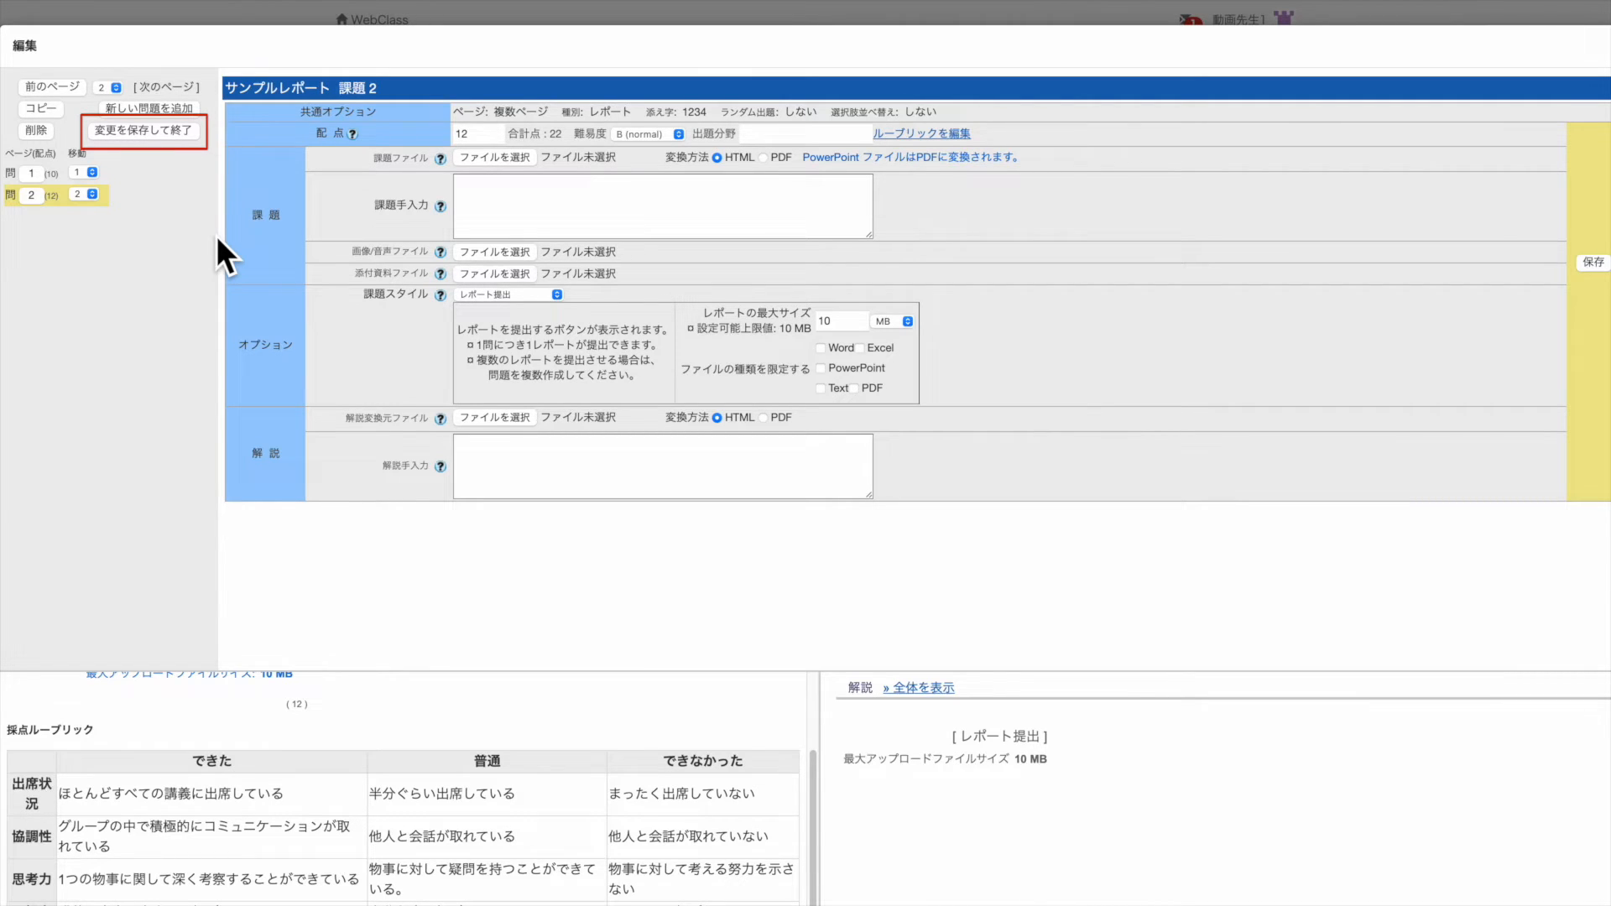
left_click(159, 135)
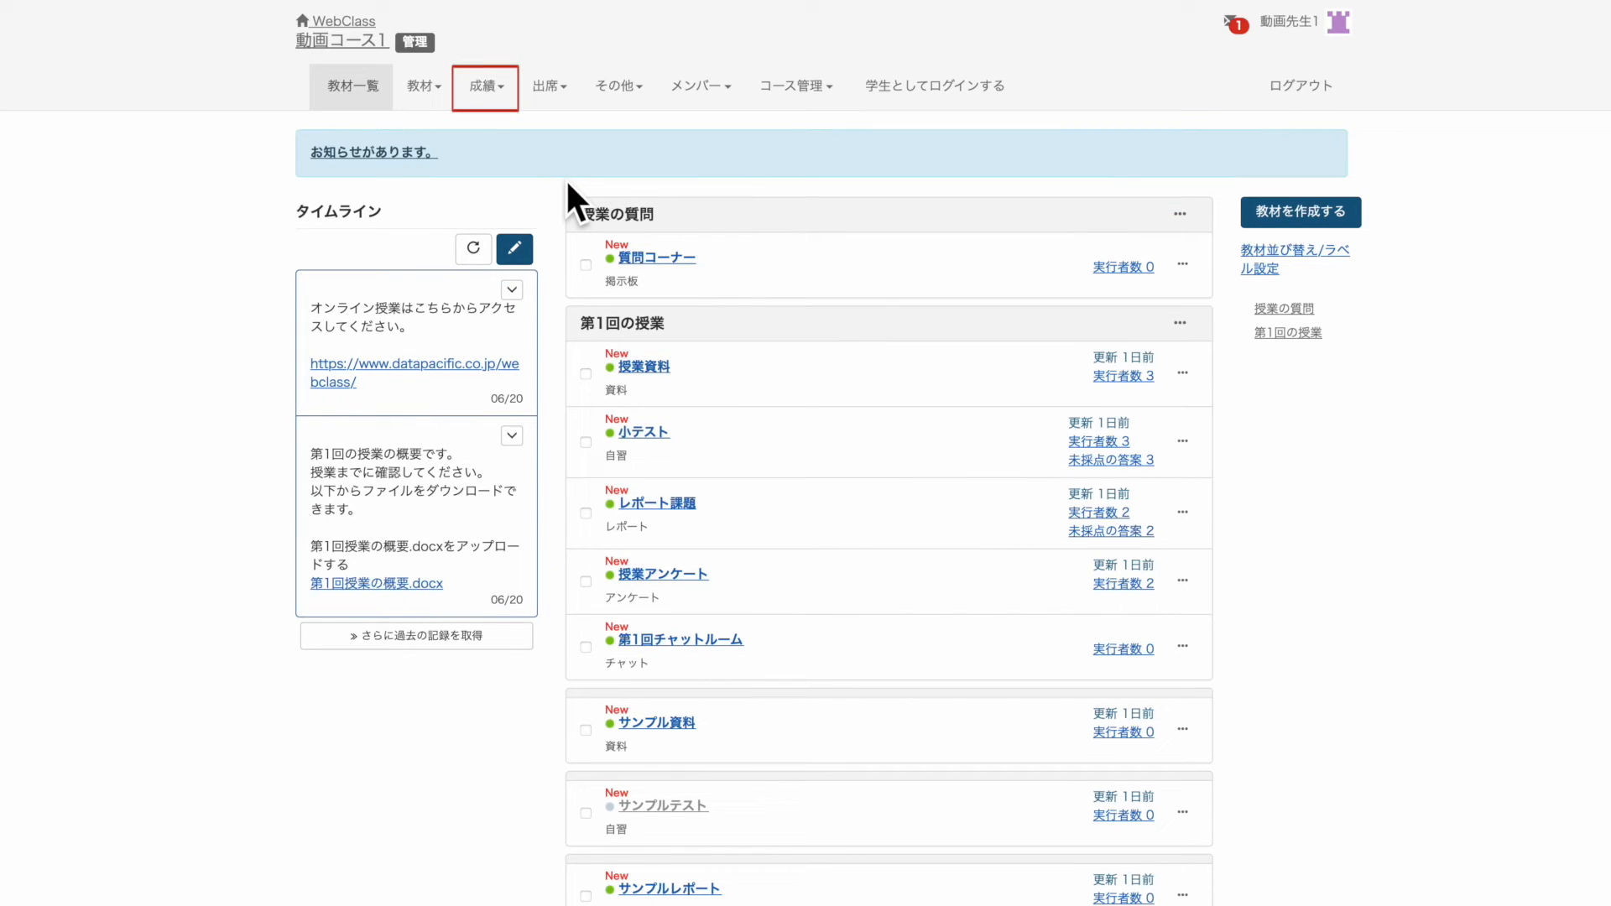
Step: Open the レポート/記述式問題の採点 page for レポート課題 and check its list of students who have not submitted
left_click(495, 101)
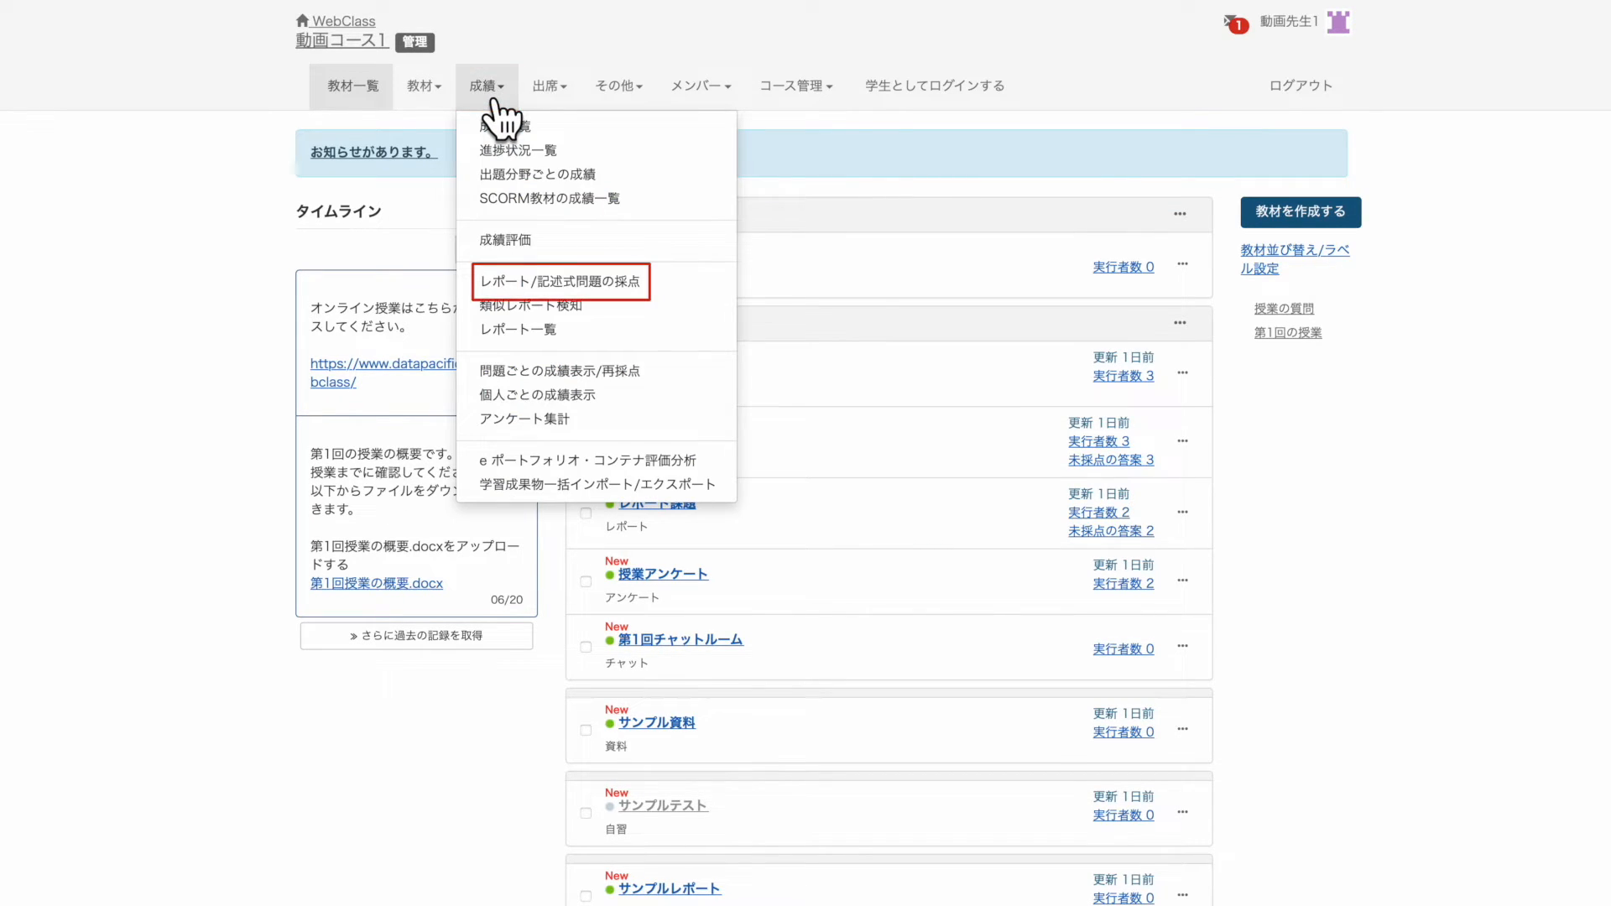
left_click(659, 279)
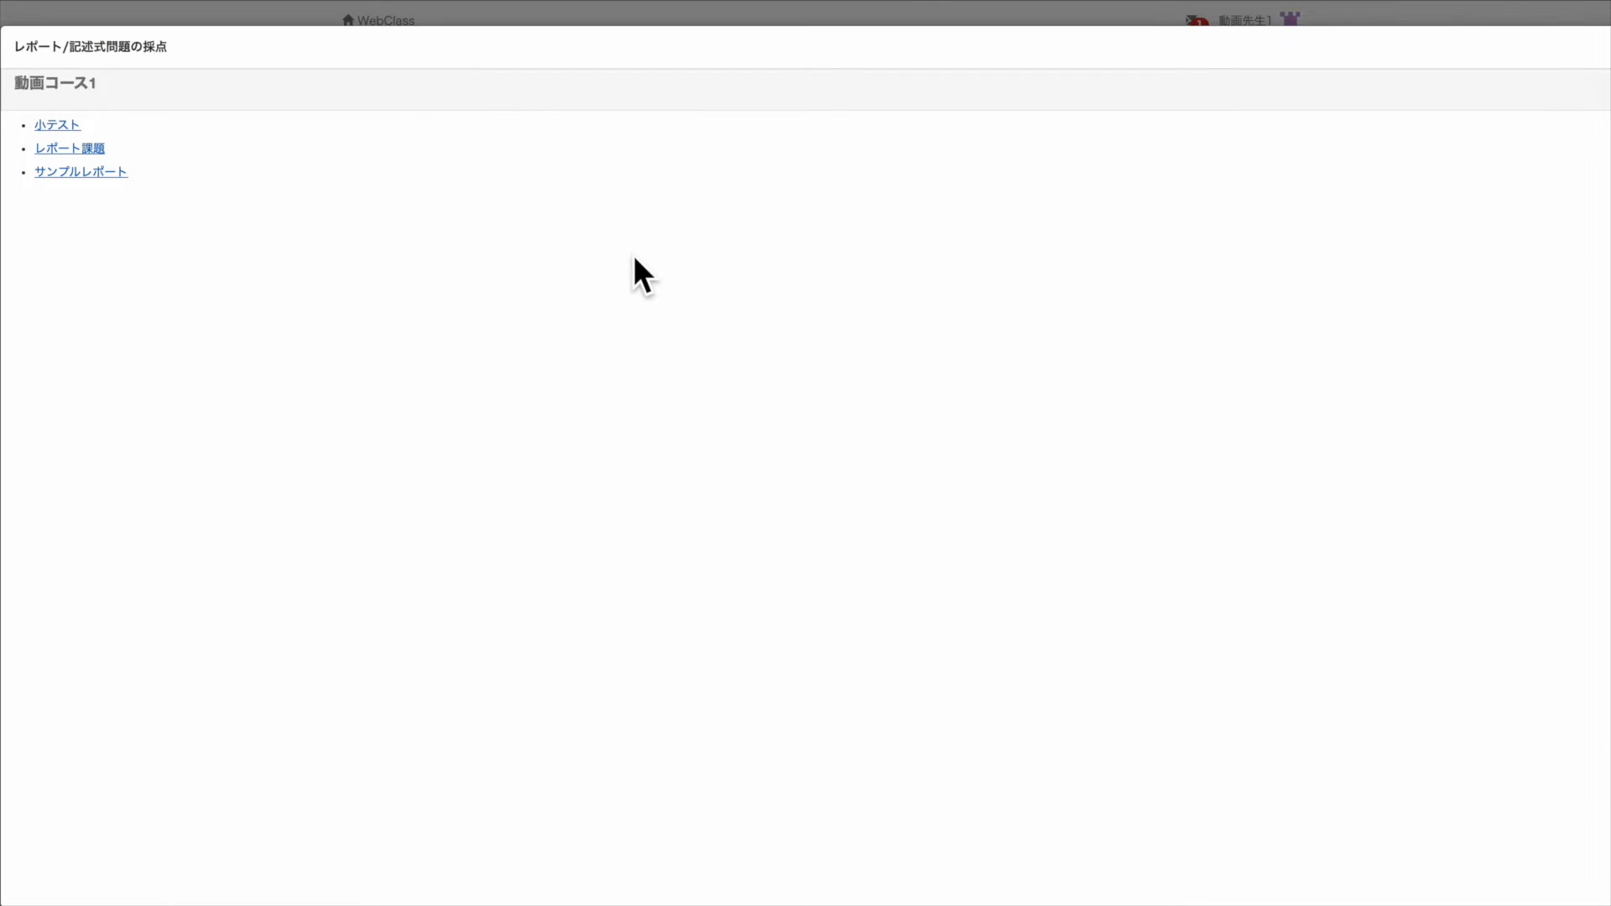
left_click(94, 150)
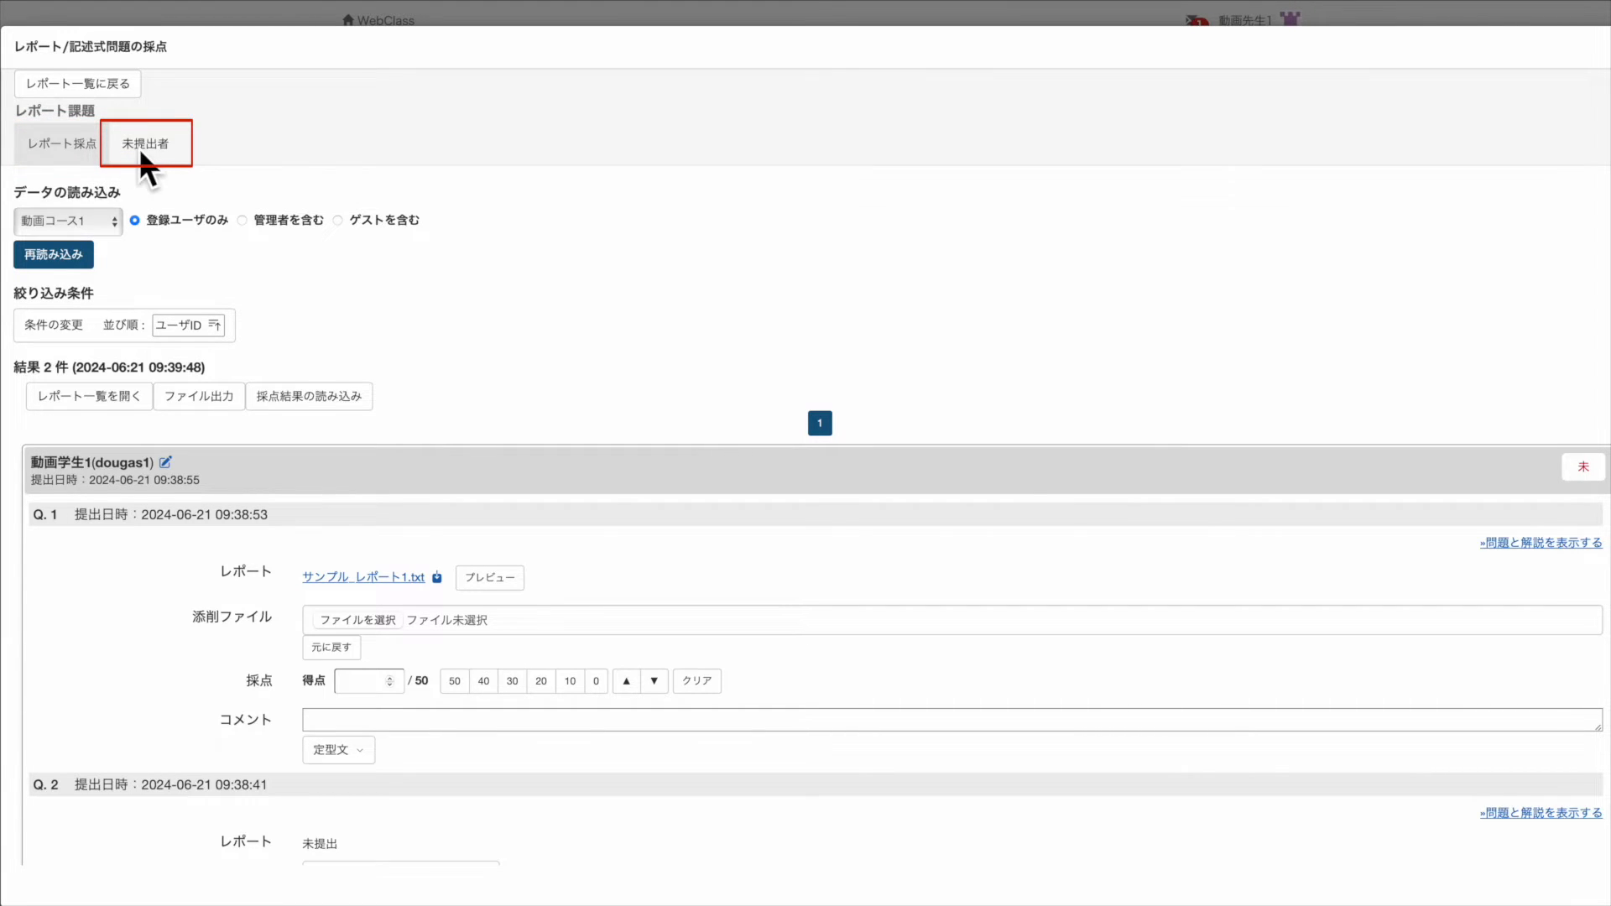
left_click(141, 151)
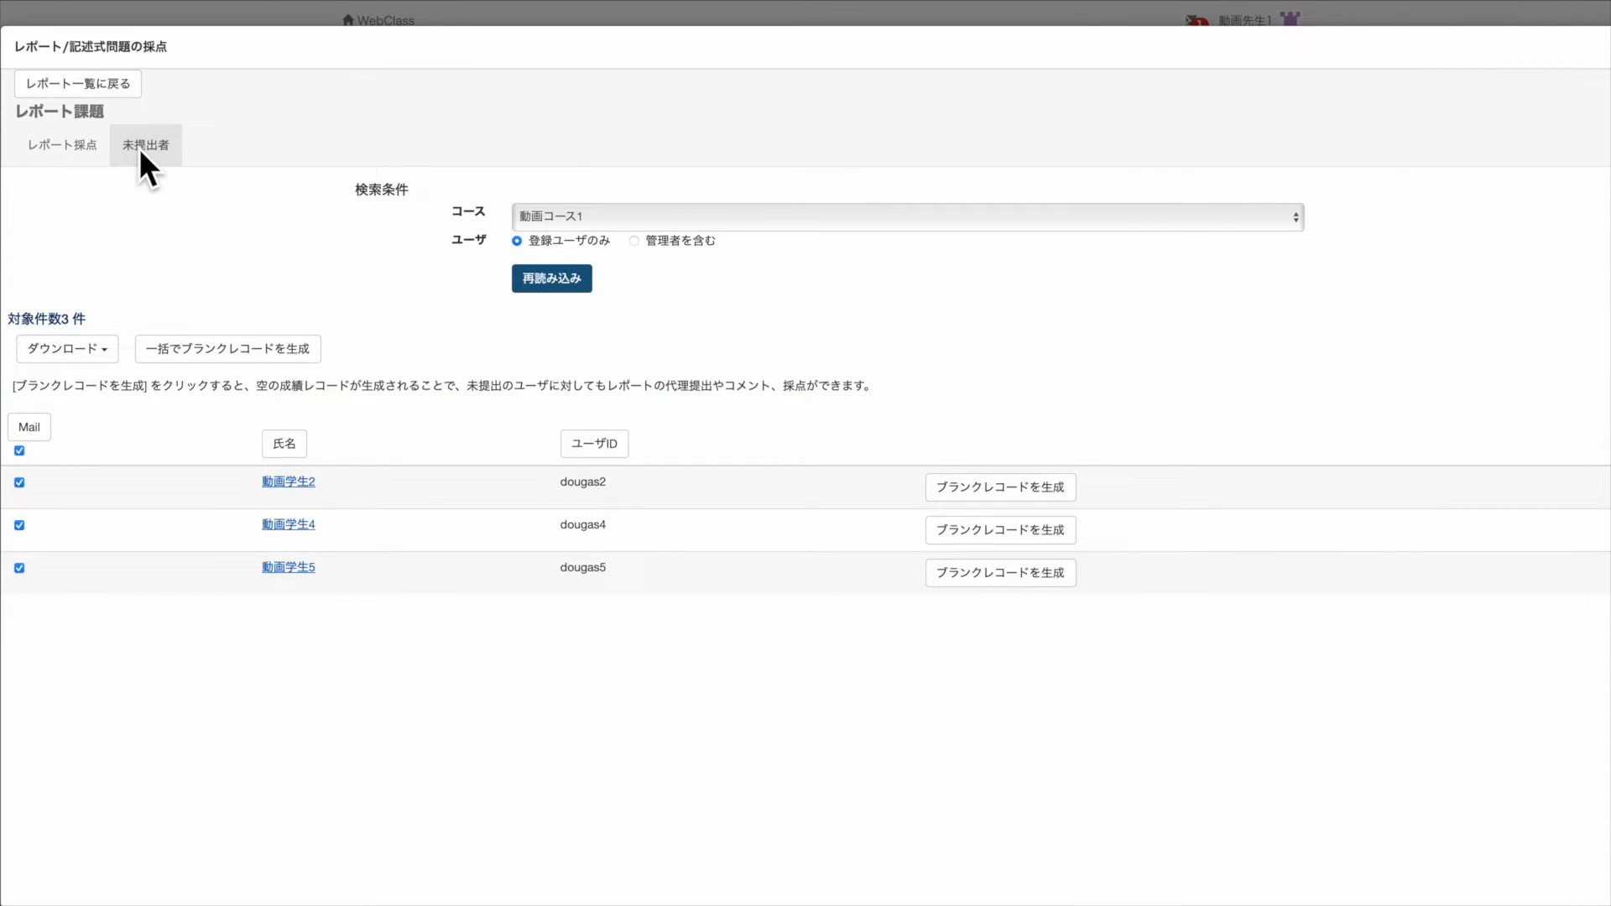
left_click(304, 482)
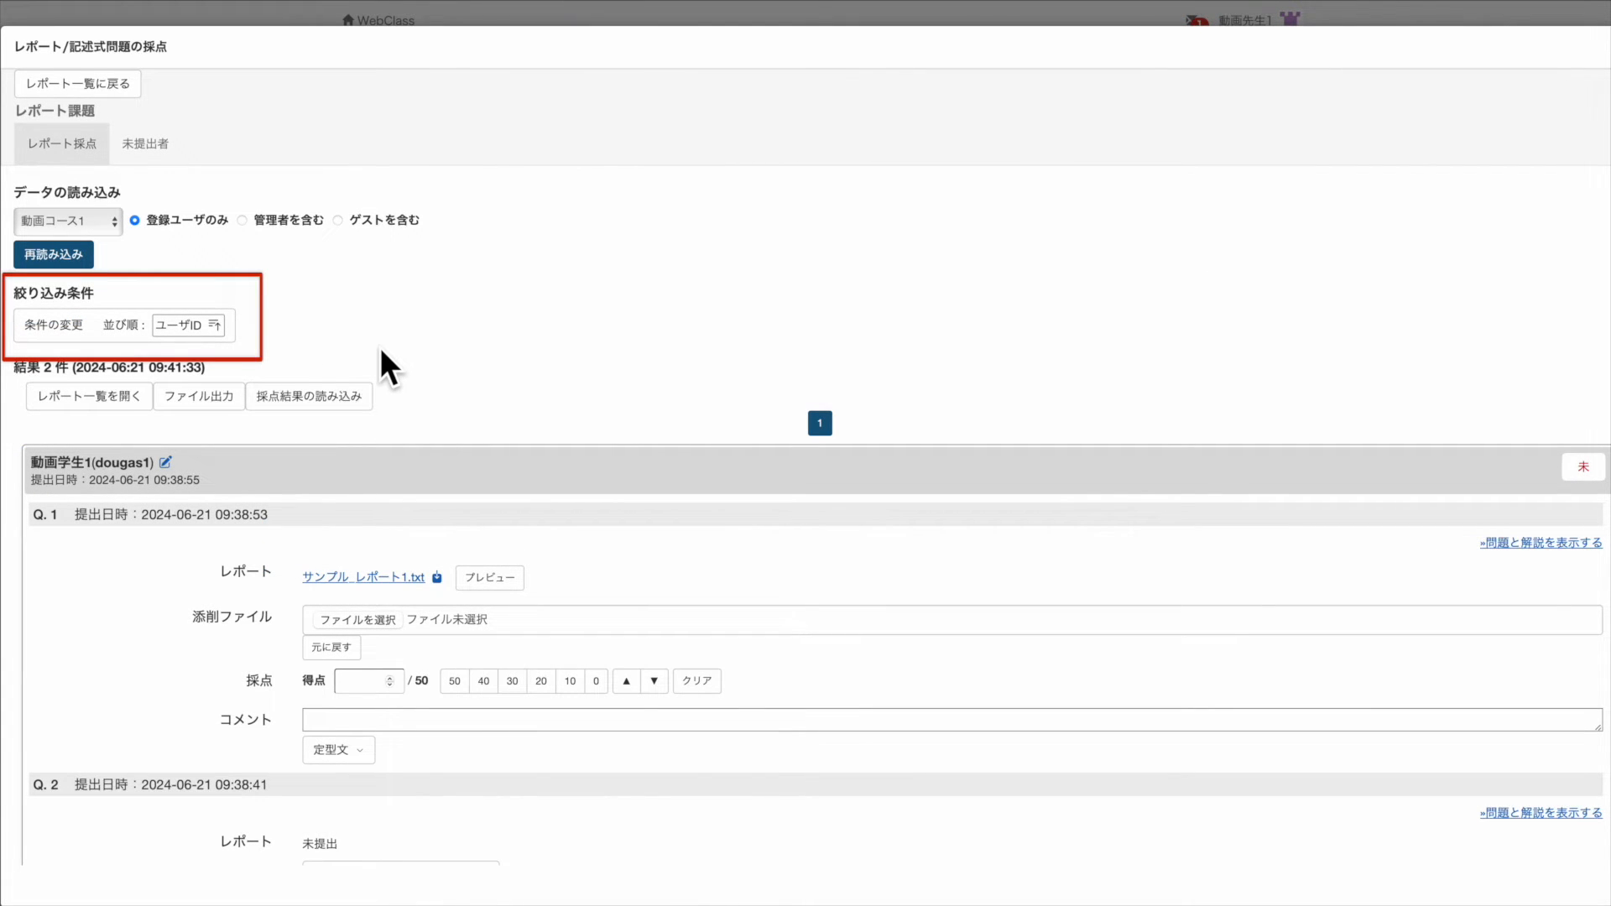
Step: Set the first sort order of the report grading list to 氏名 and reload the data
left_click(228, 326)
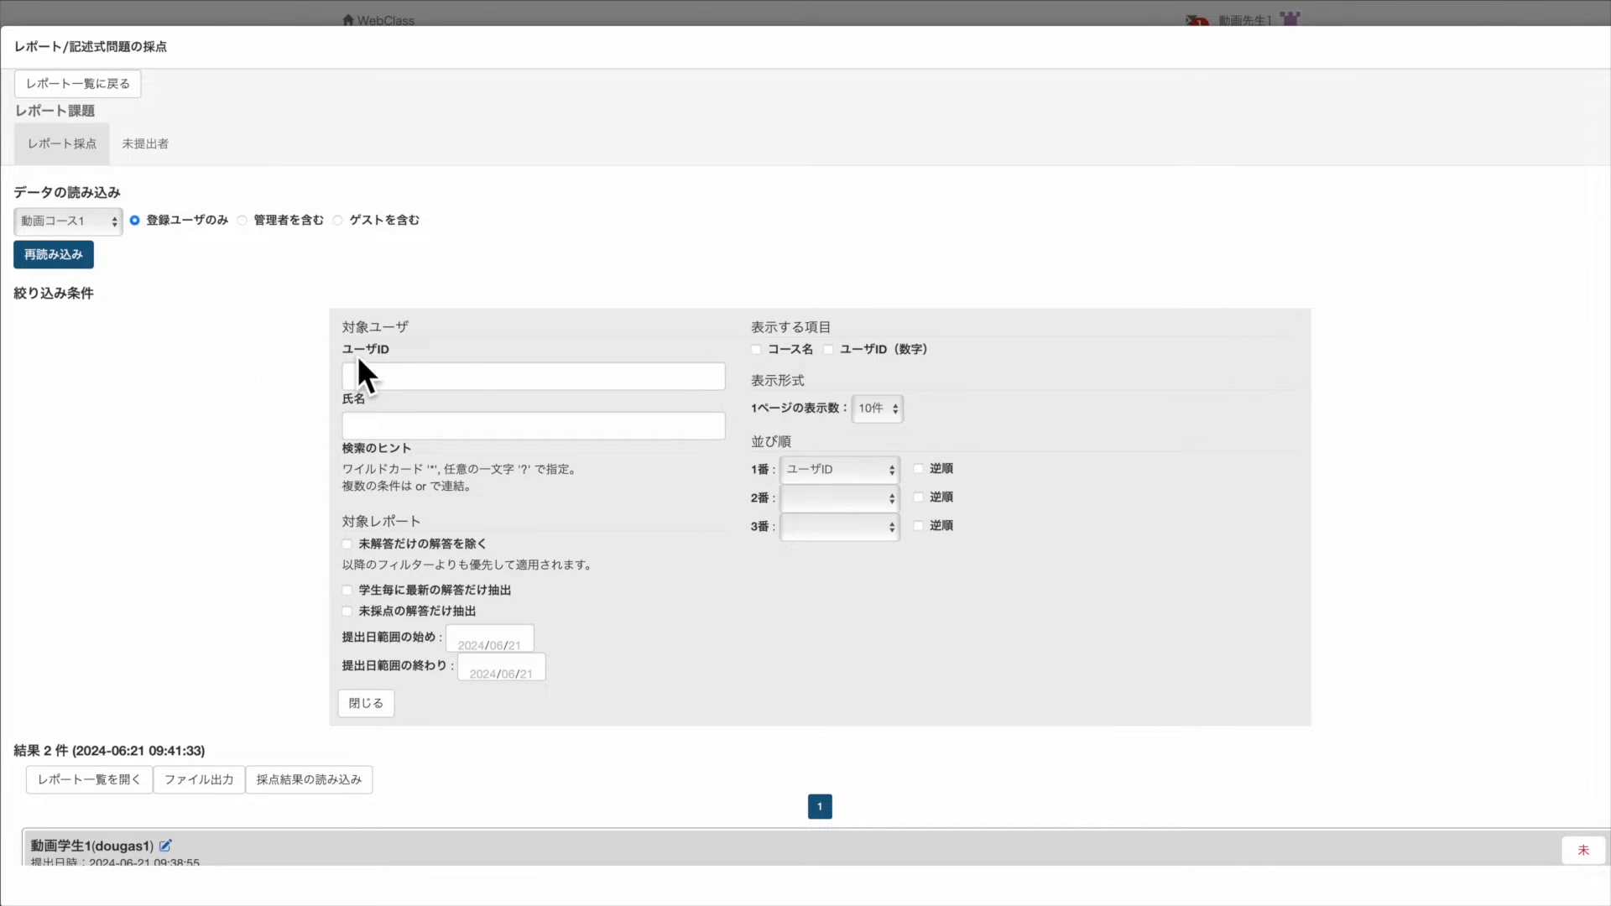
left_click(816, 470)
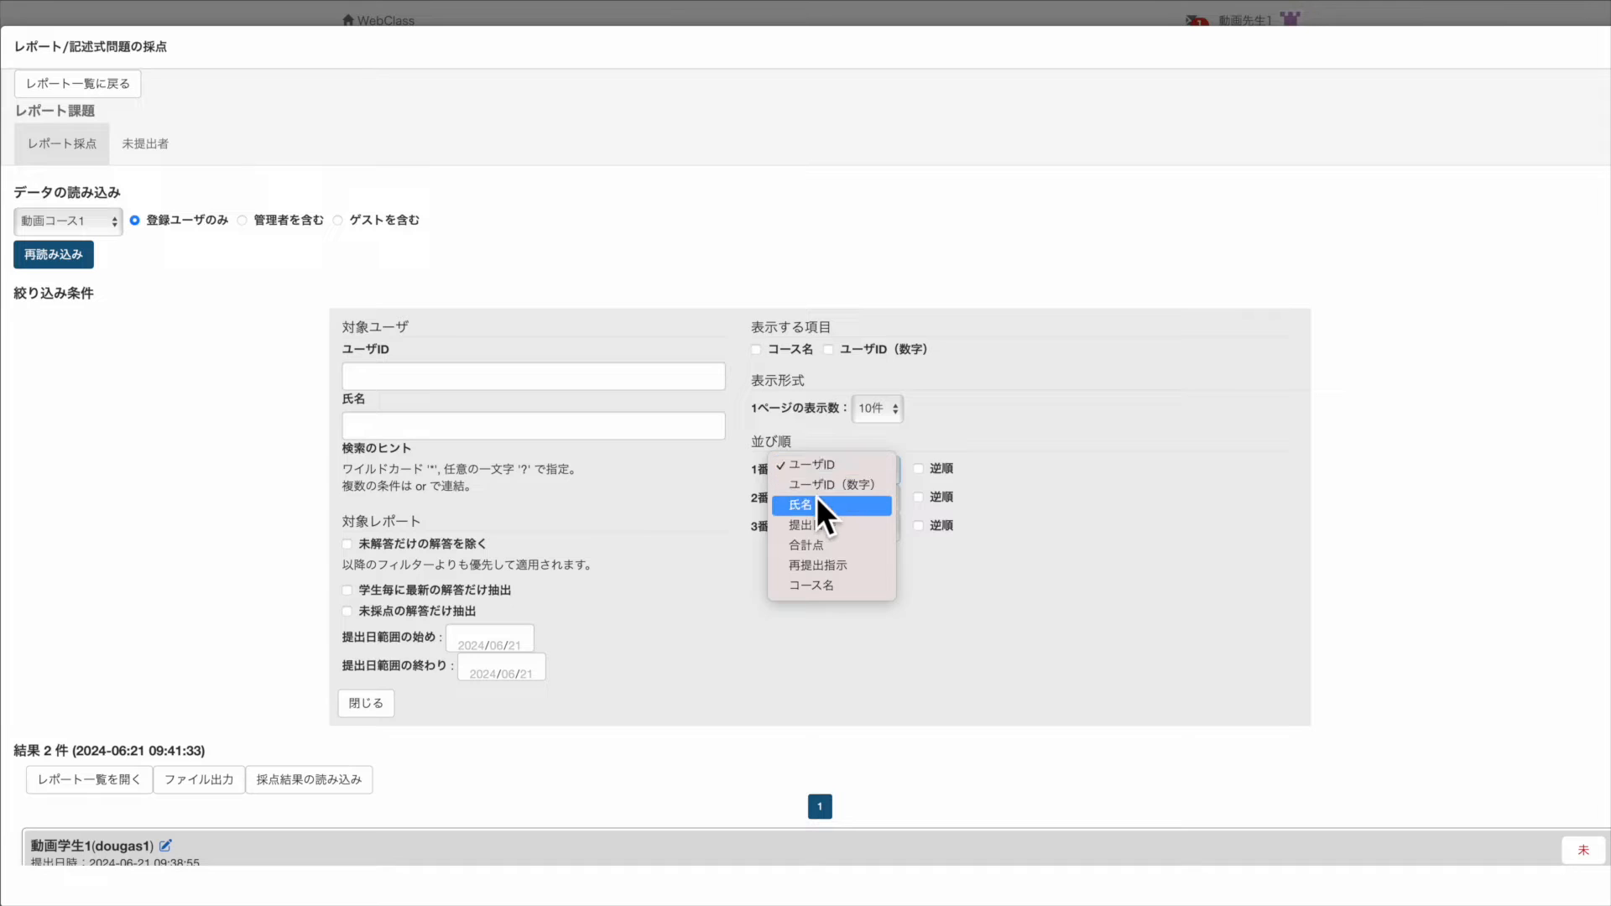
left_click(817, 504)
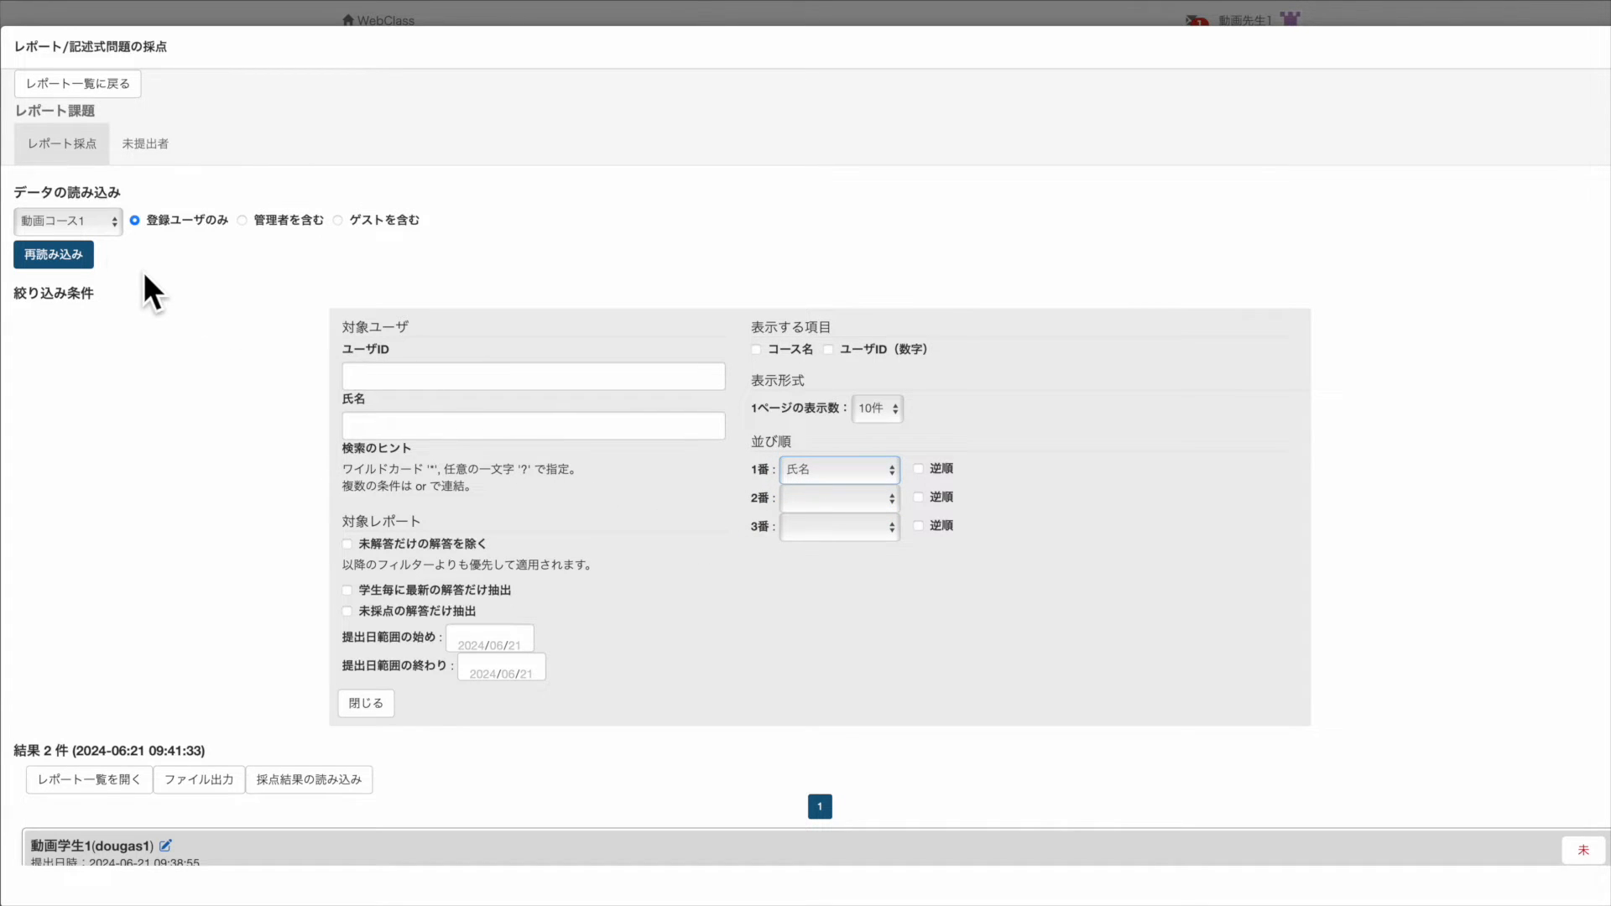
left_click(84, 256)
left_click(361, 703)
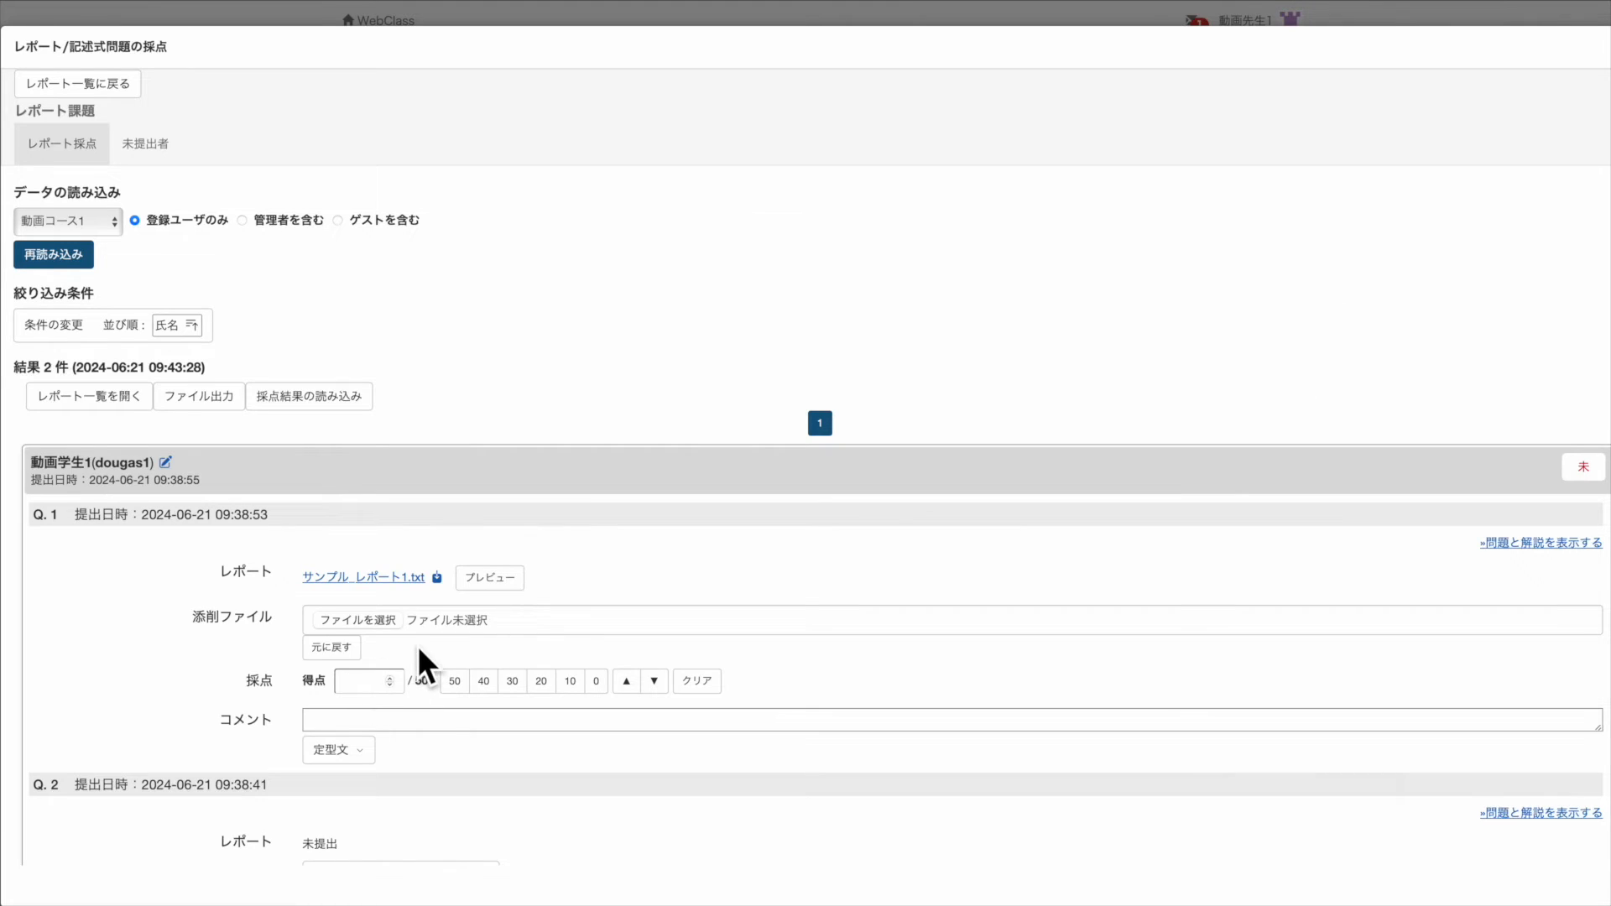
Step: Look through the submitted answers and preview the second listed student's Q.1 report file
scroll(416, 646, "down", 5)
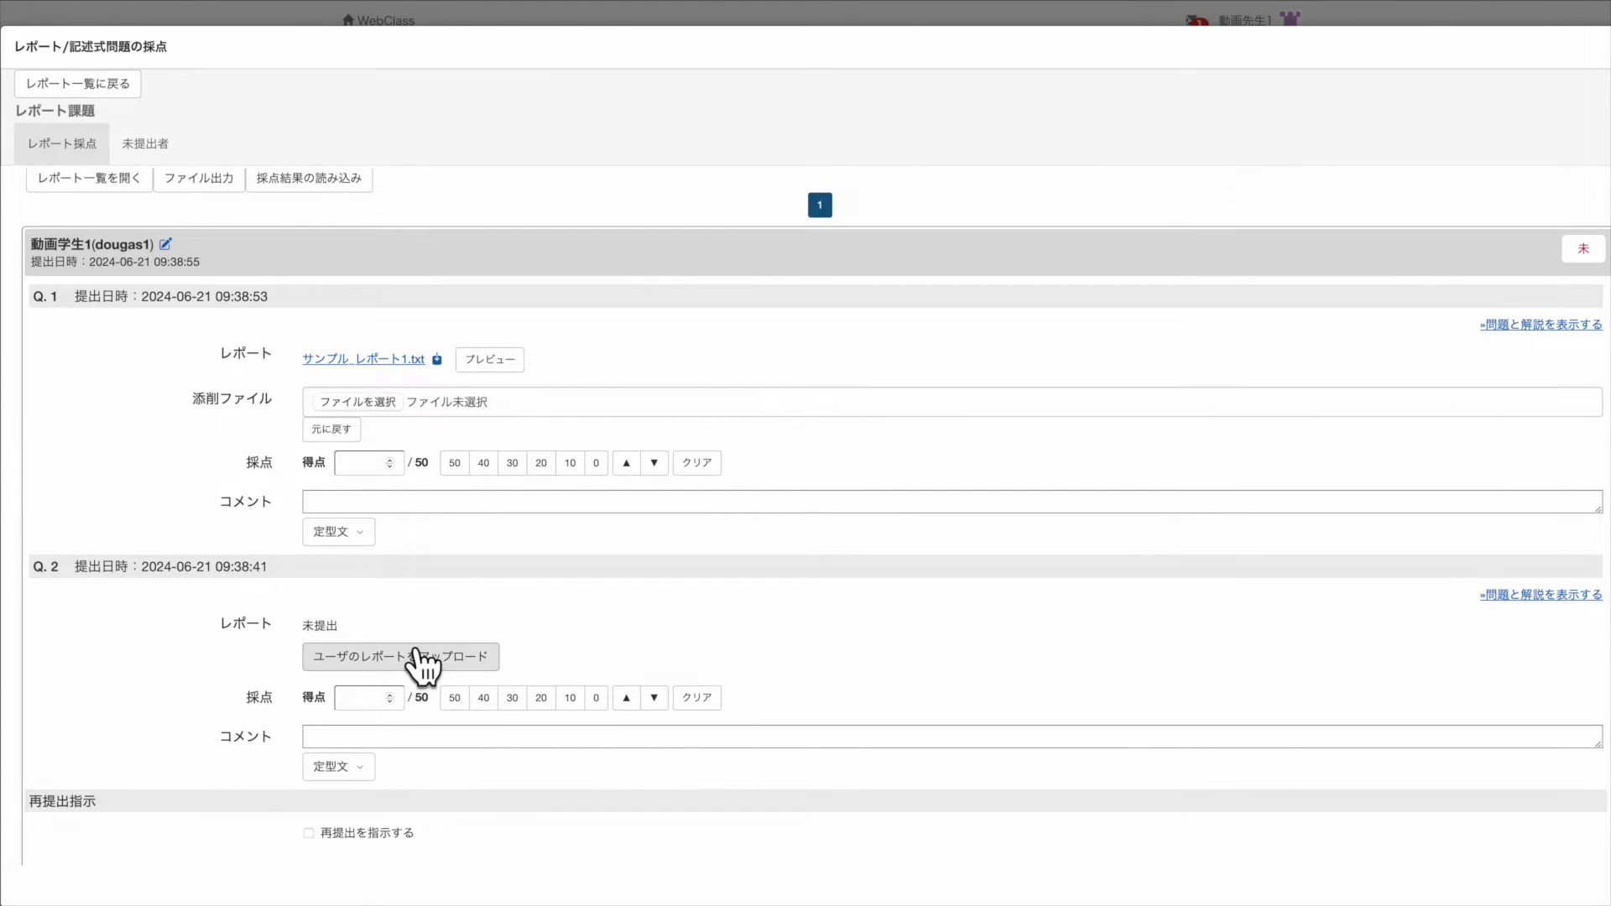
scroll(416, 646, "down", 5)
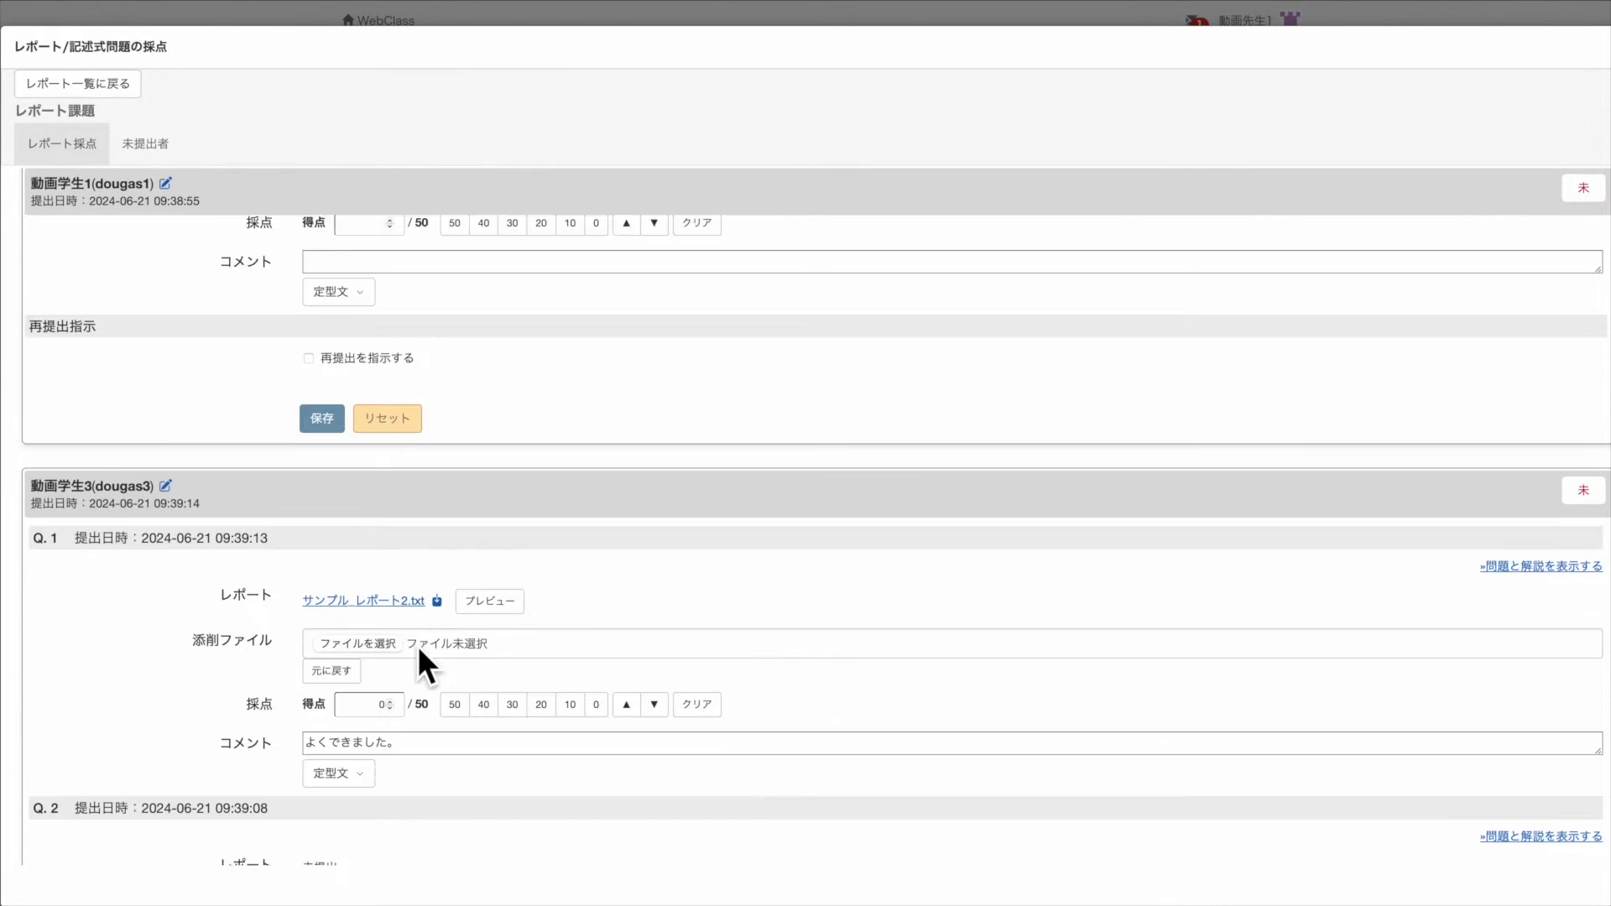
scroll(416, 646, "down", 3)
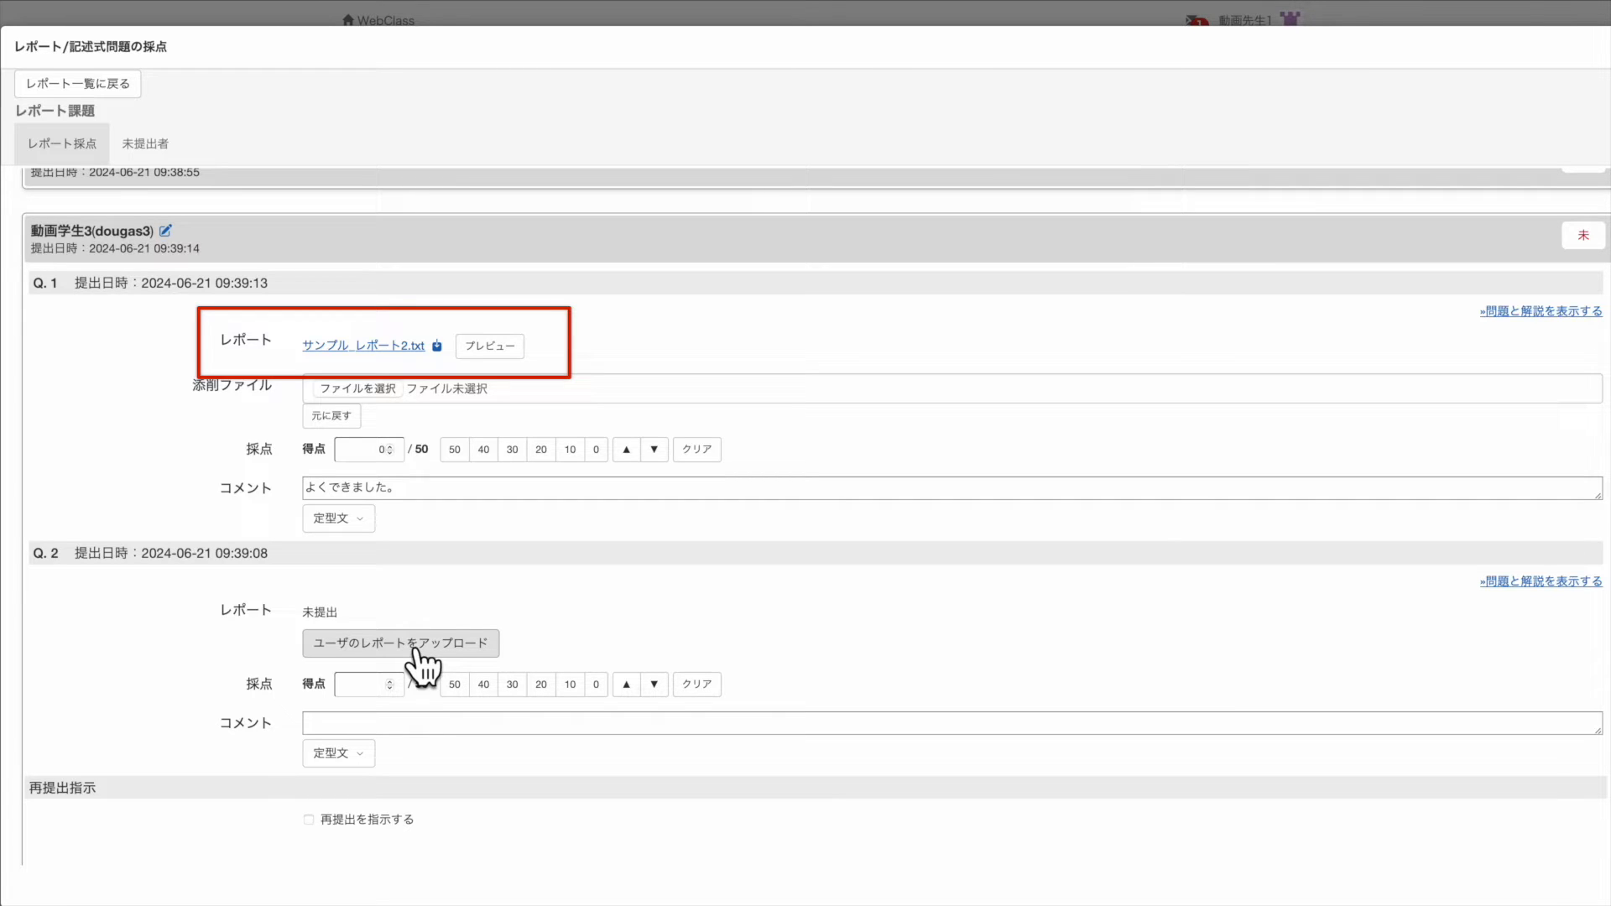
left_click(470, 349)
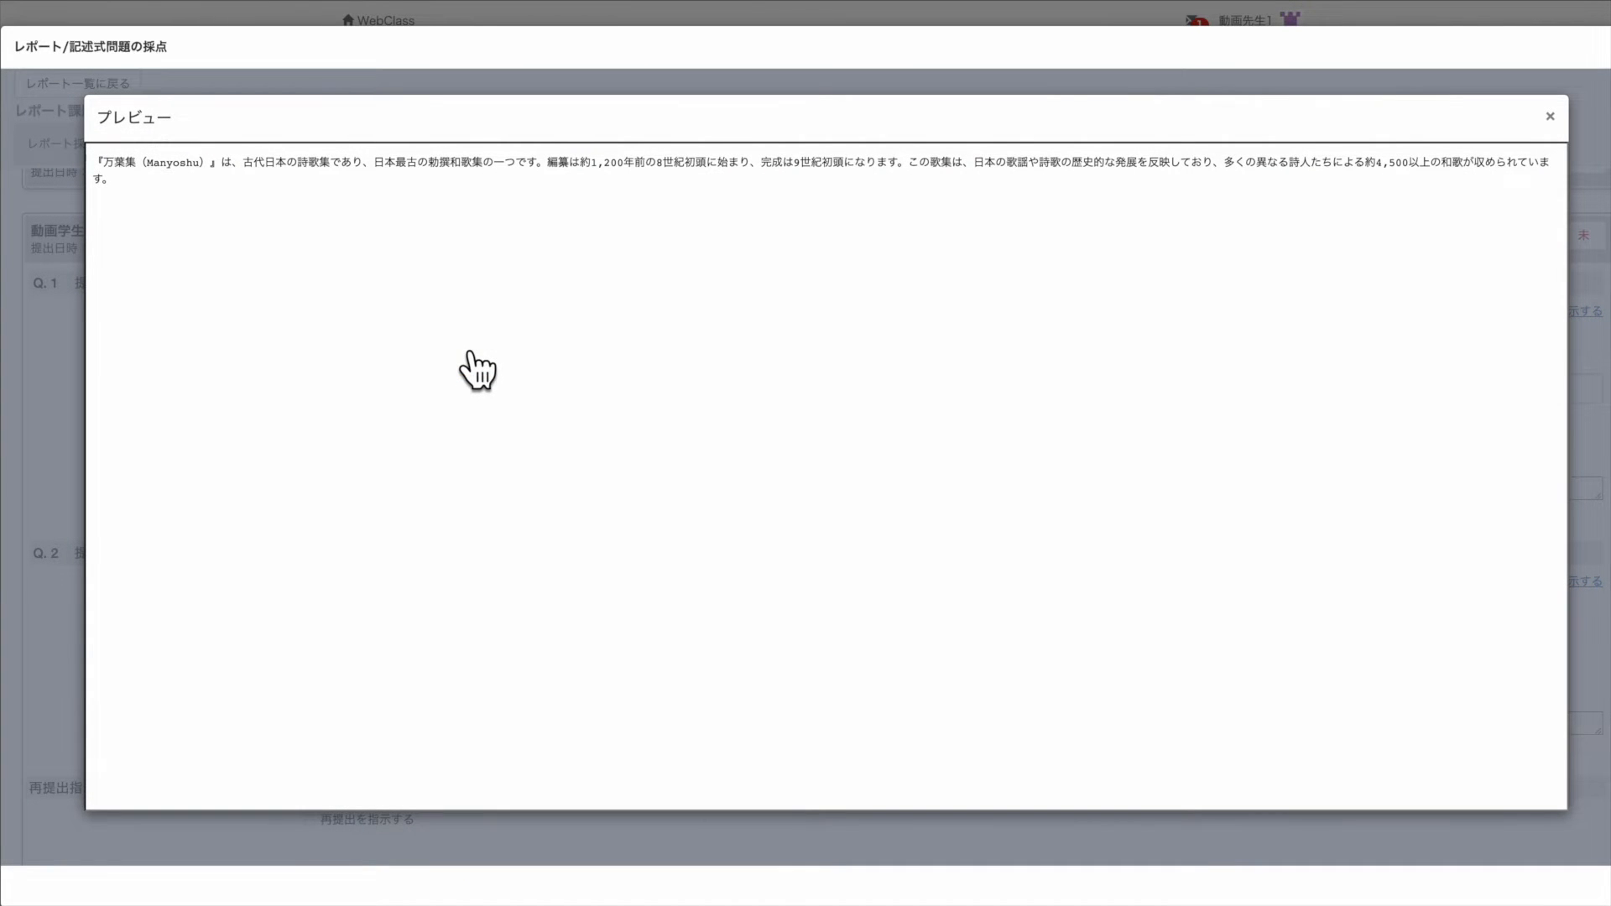
key("Escape")
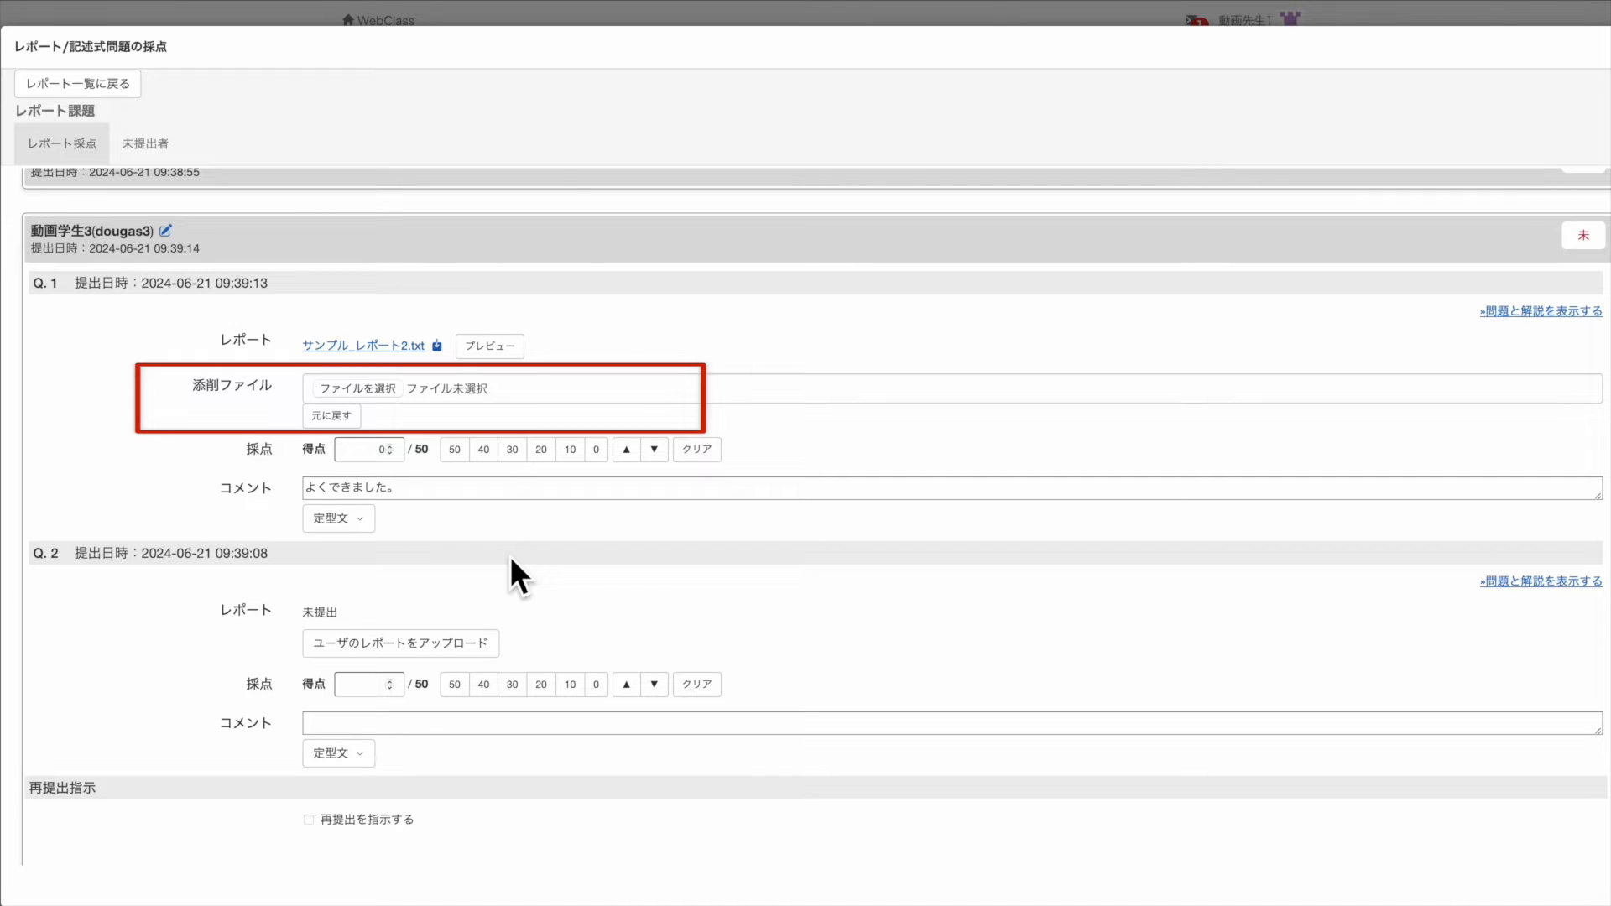
Step: Enter a score of 30 for the second listed student's Q.1 report
scroll(510, 555, "down", 1)
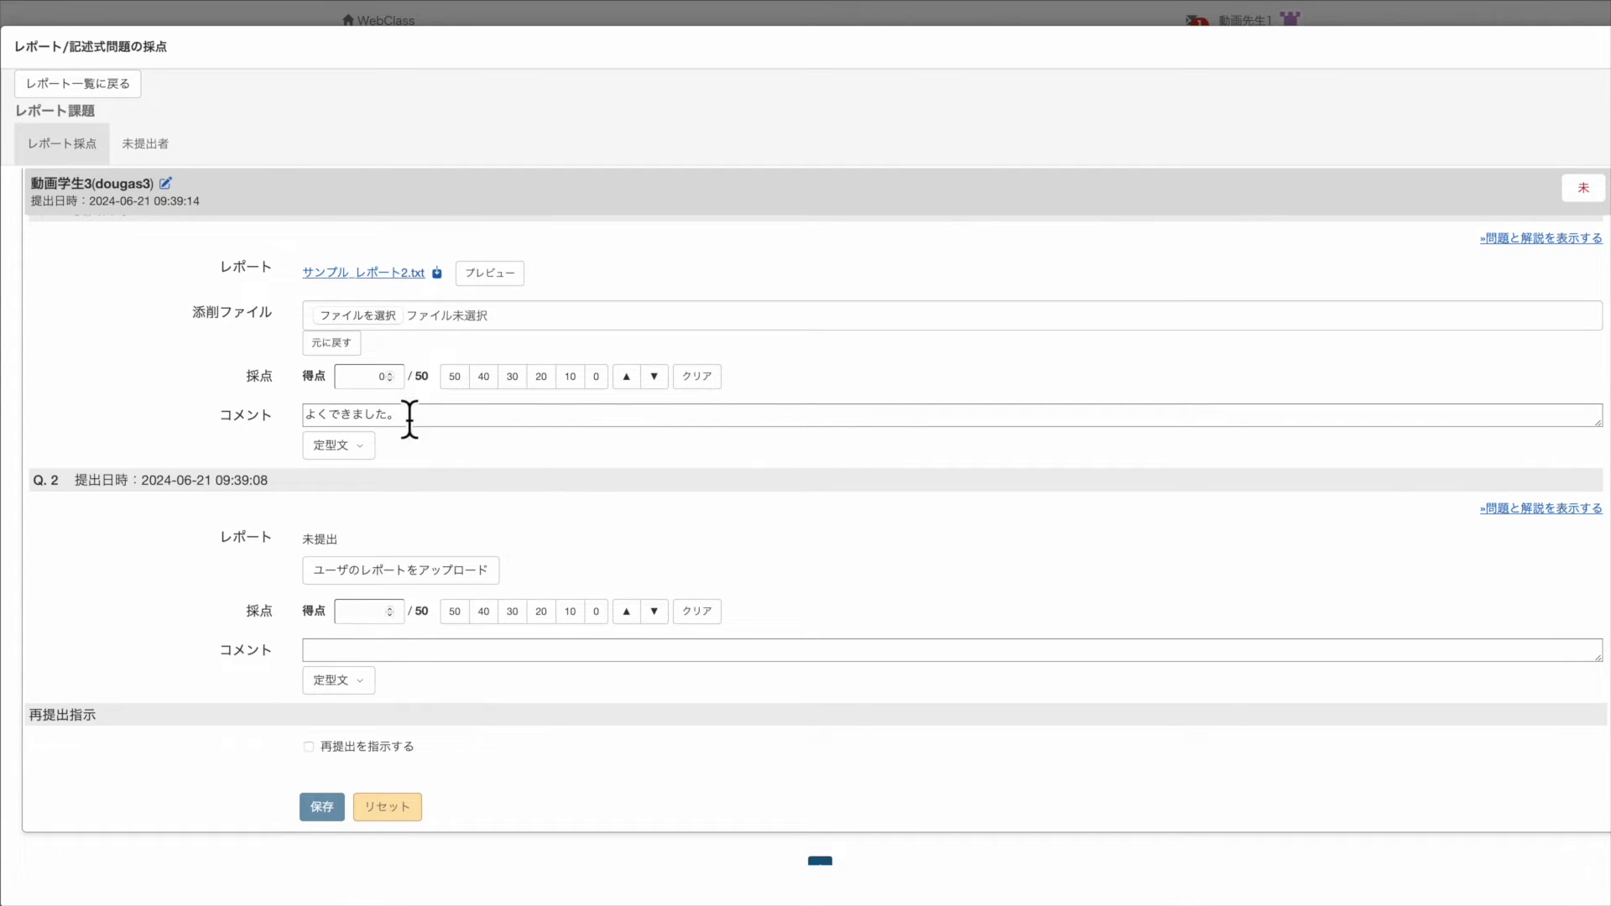
left_click(376, 382)
type("030")
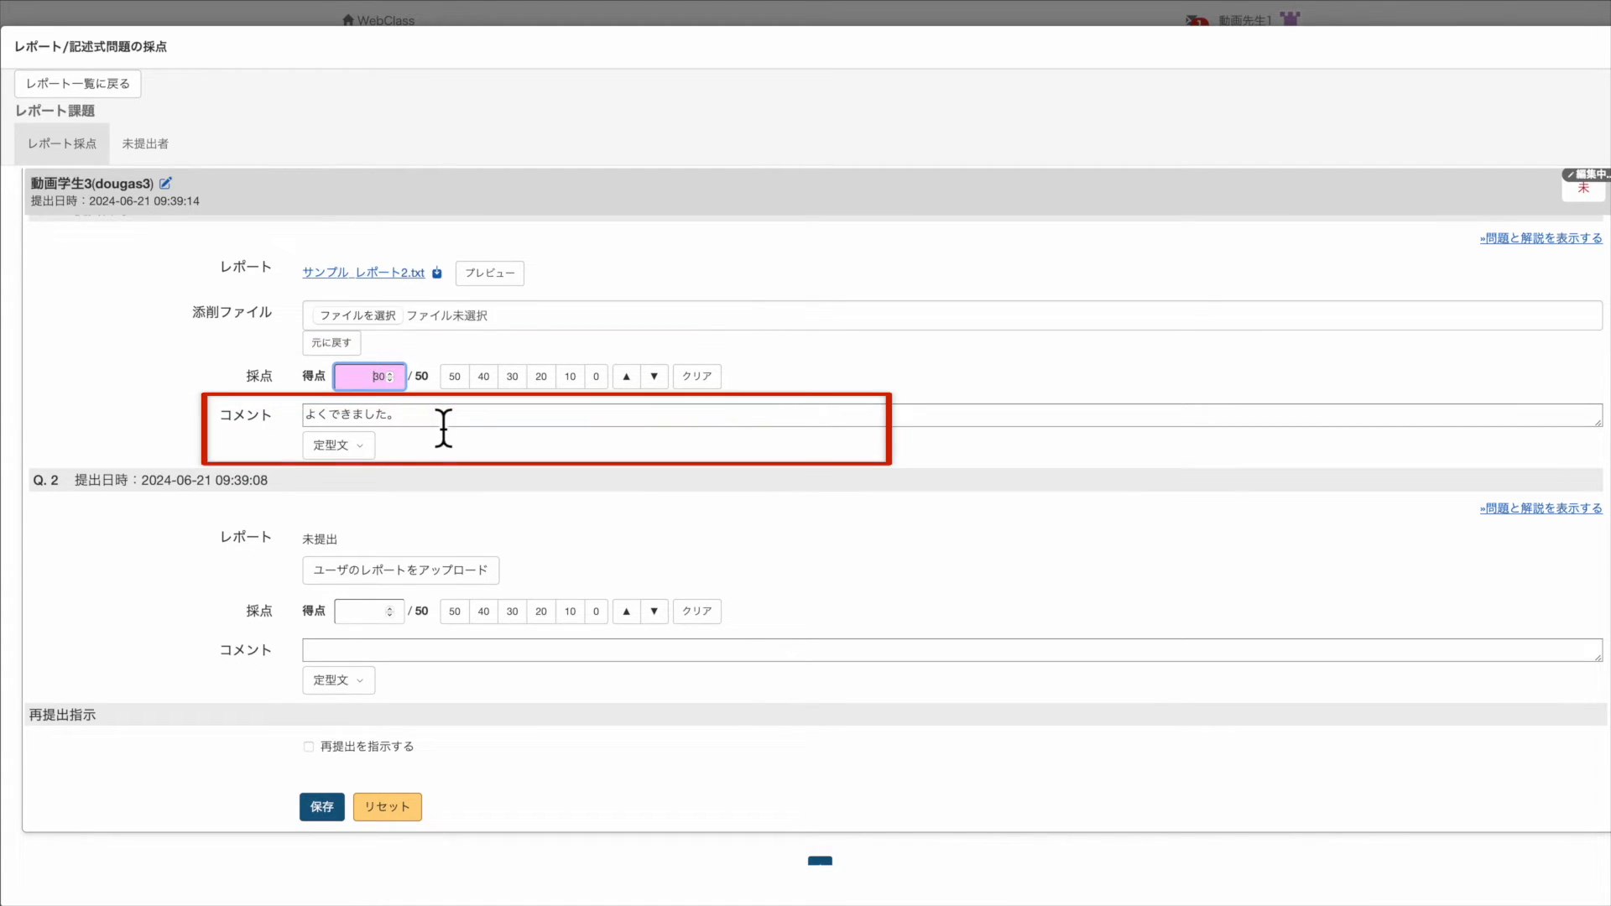
Step: Enter the comment よくできました。 for the second listed student's Q.1 report
left_click_drag(442, 424, 280, 428)
key("BackSpace")
type("よくで")
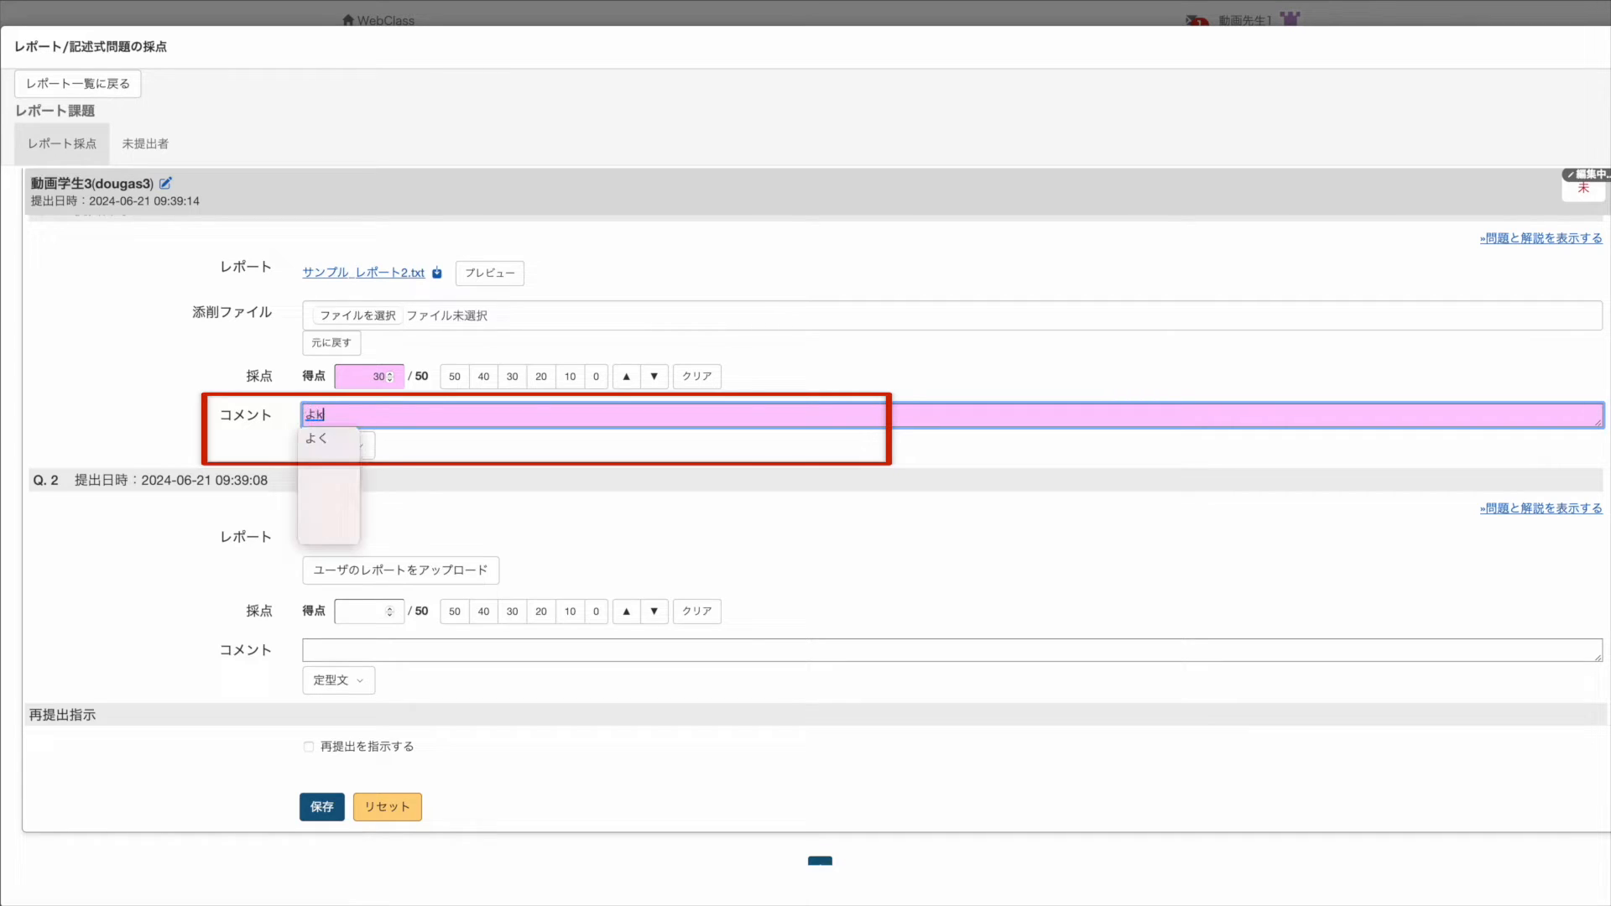
type("きました。")
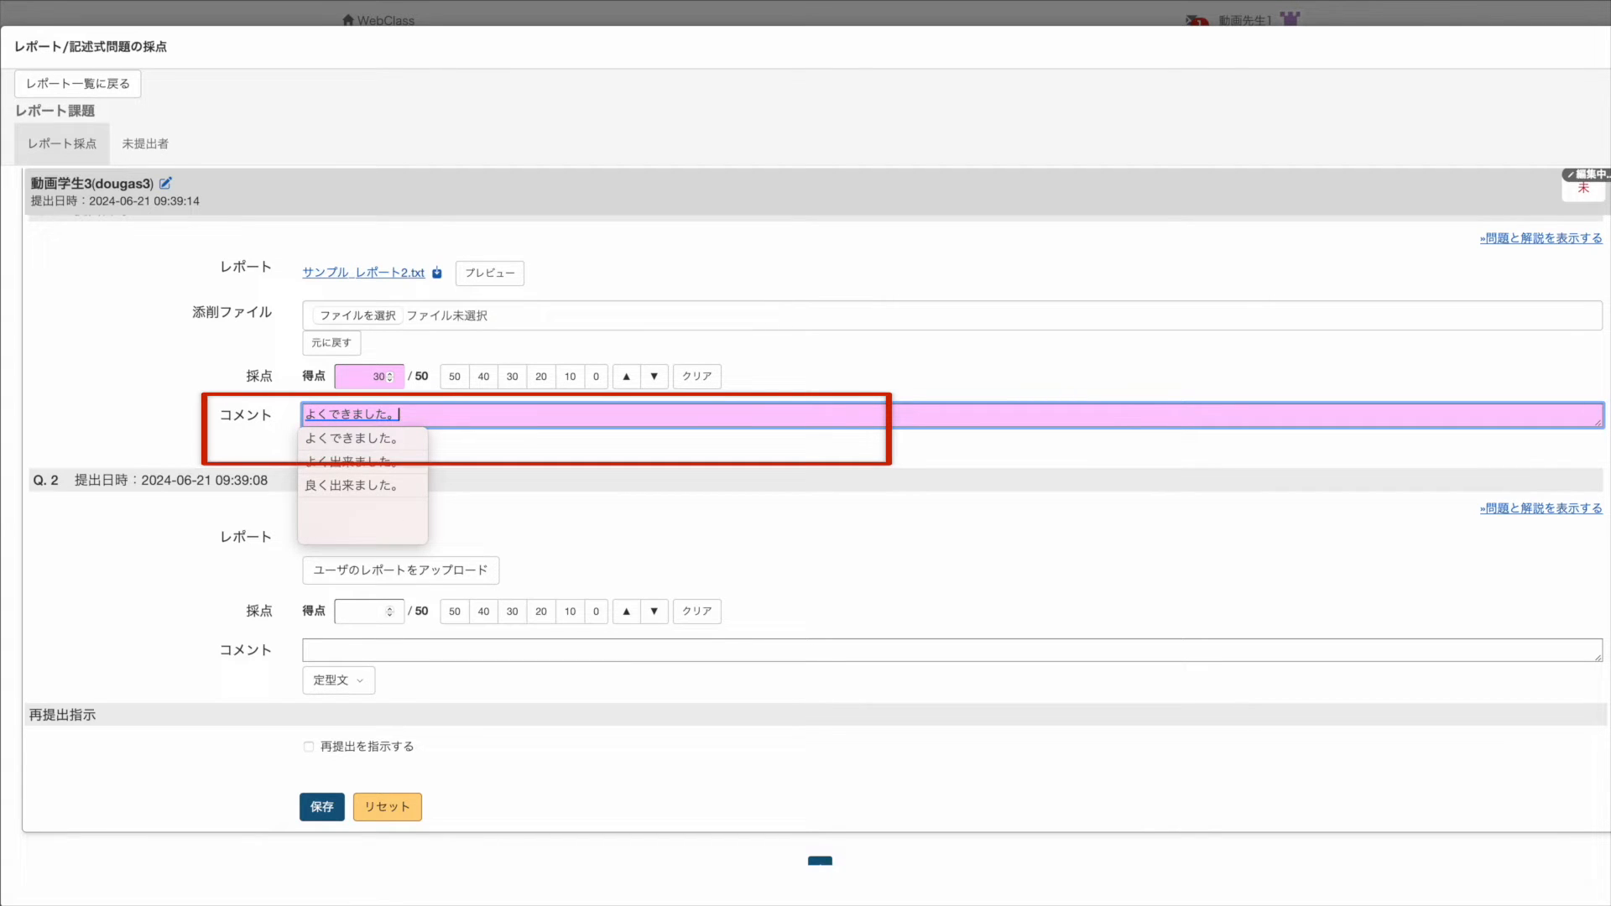
key("Return")
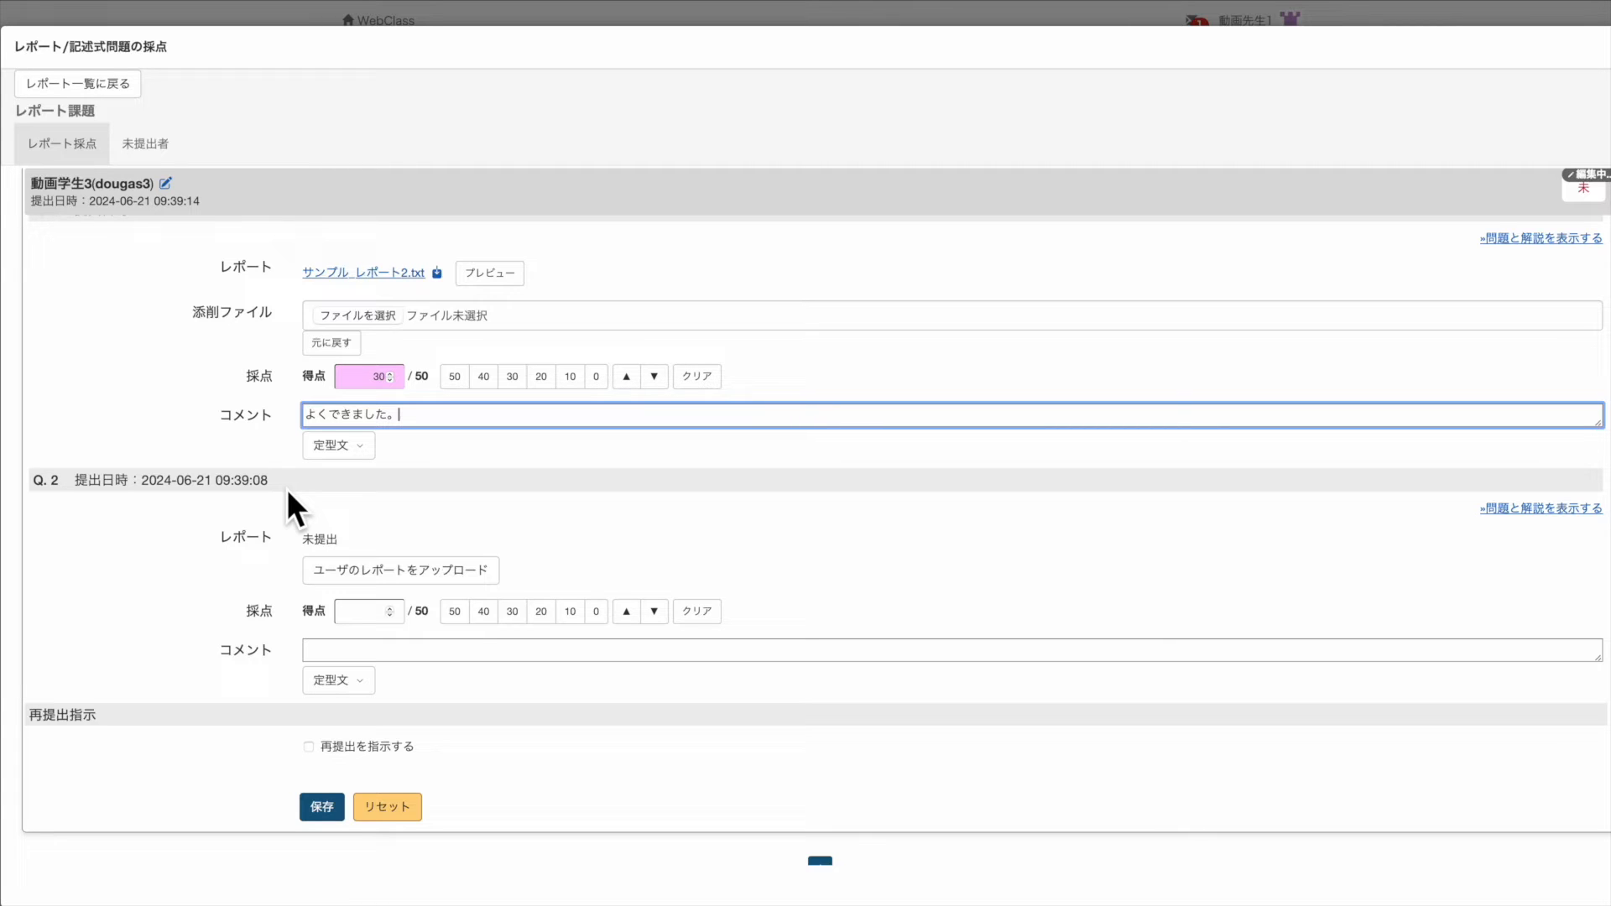
Step: Enable 再提出を指示する for the second listed student's report and turn on 再提出期限を設定する
scroll(295, 587, "down", 1)
left_click(308, 685)
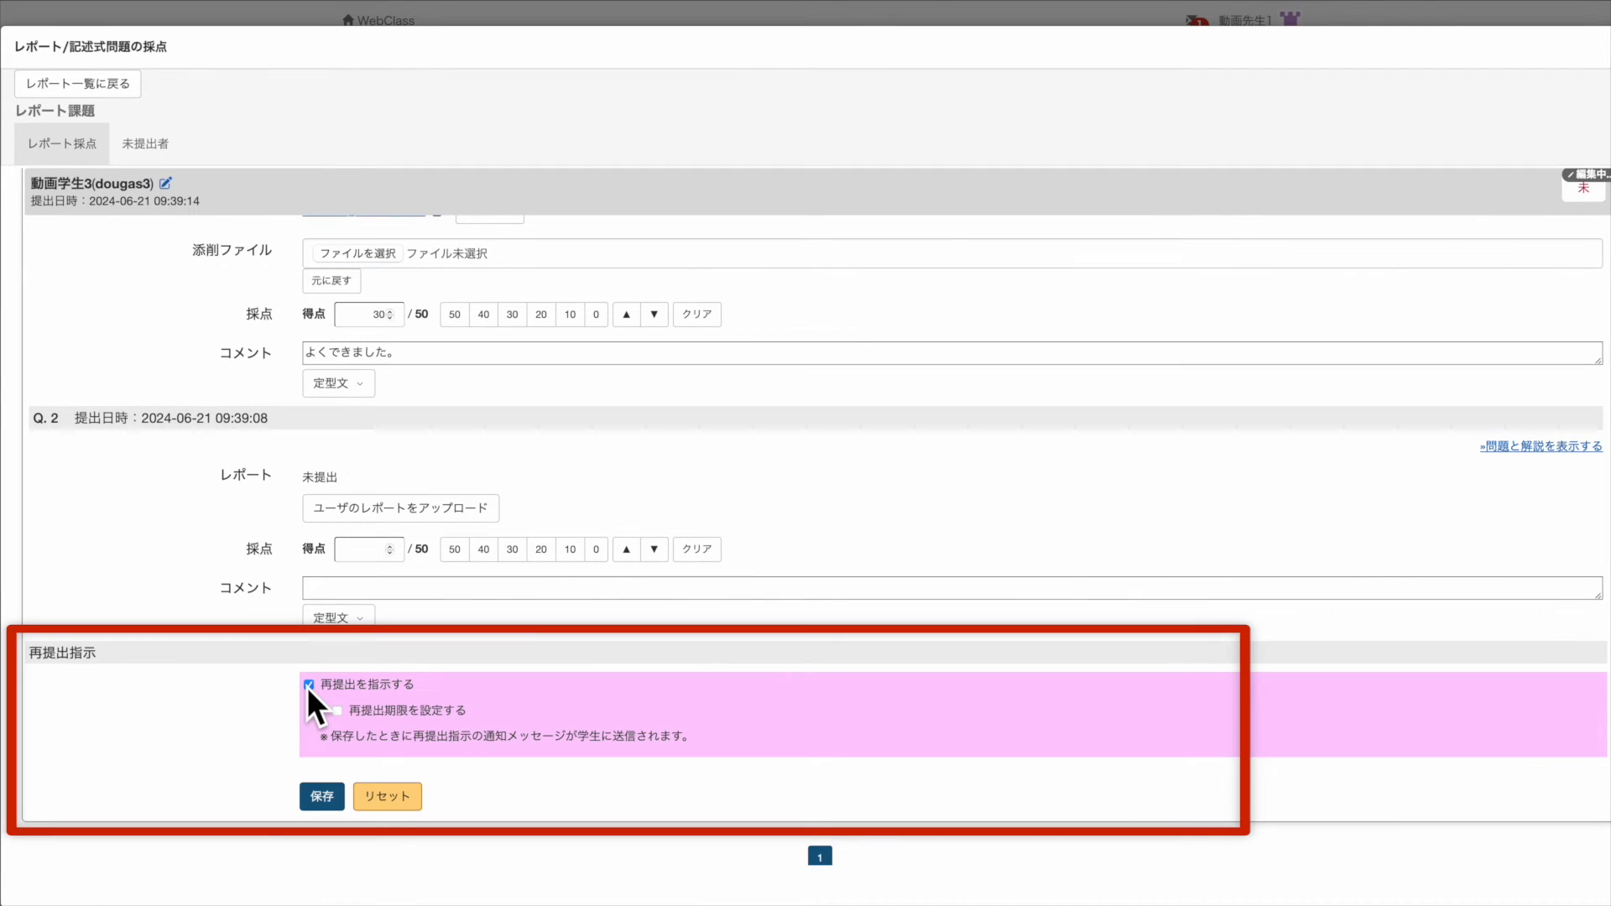
left_click(337, 711)
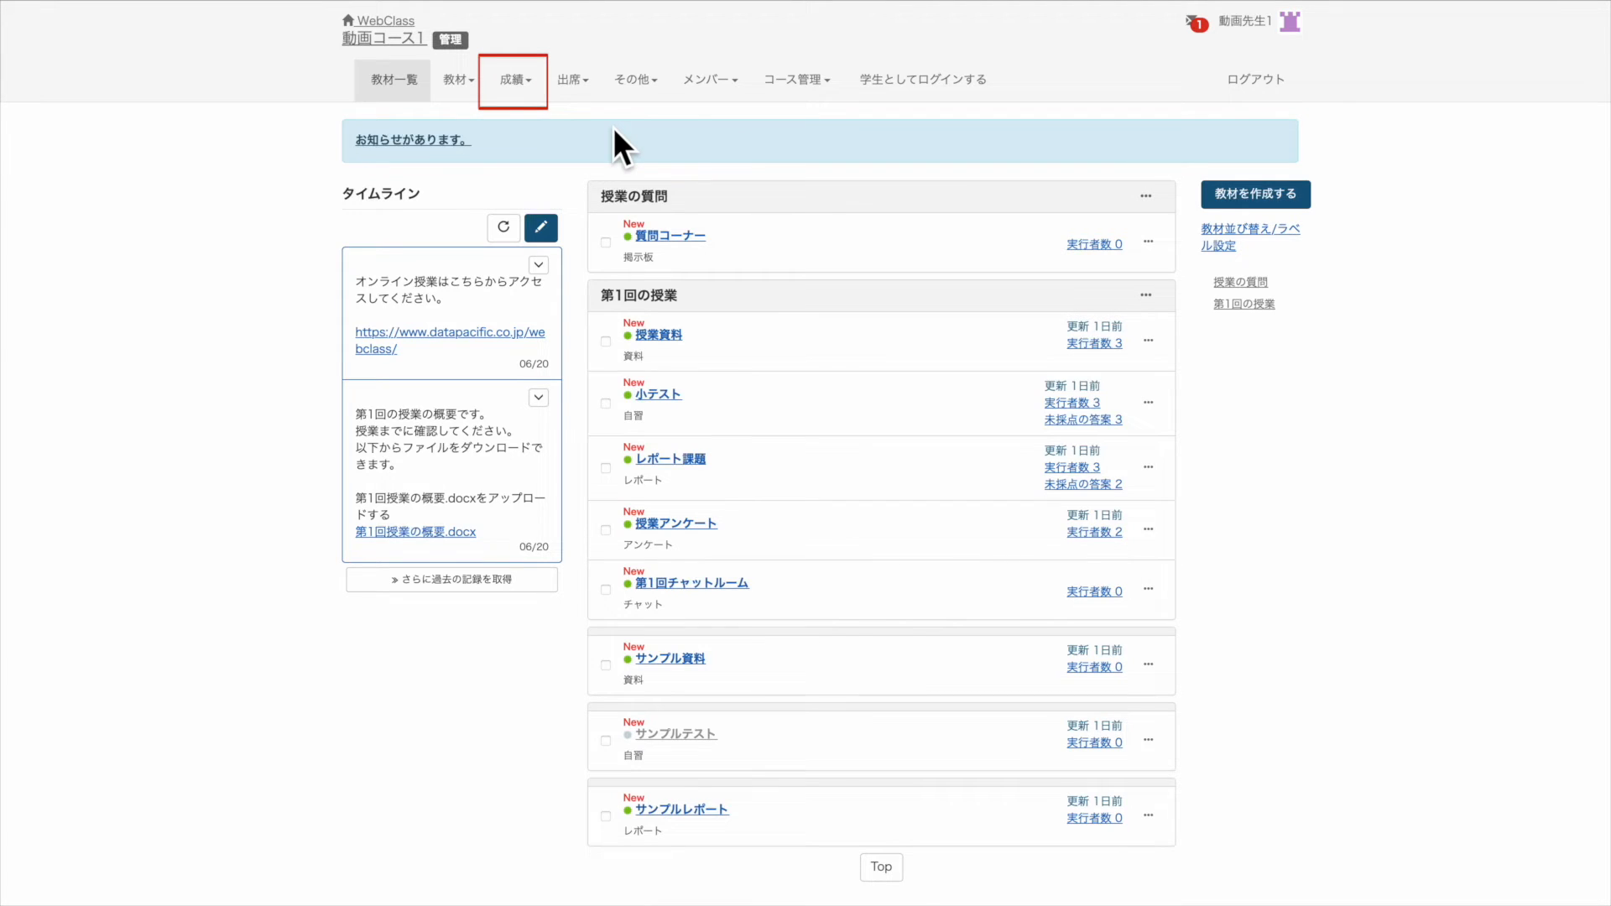
Step: Run a 類似レポート検知 job on the レポート課題 submissions and open the 差分表示 of the first listed pair in its results
left_click(529, 80)
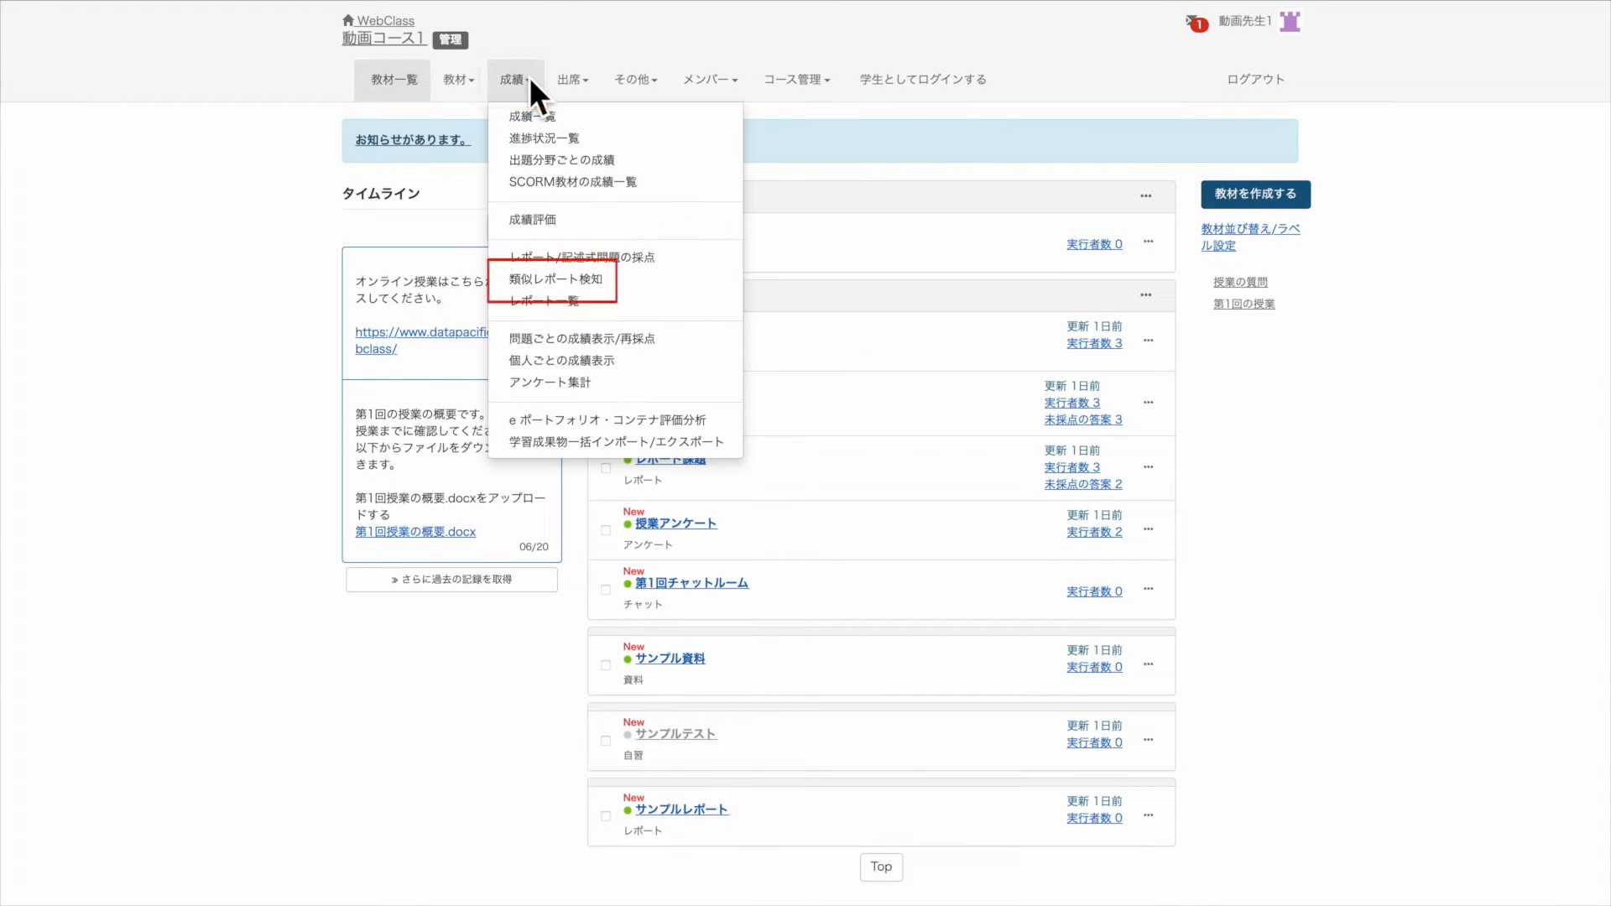
left_click(687, 280)
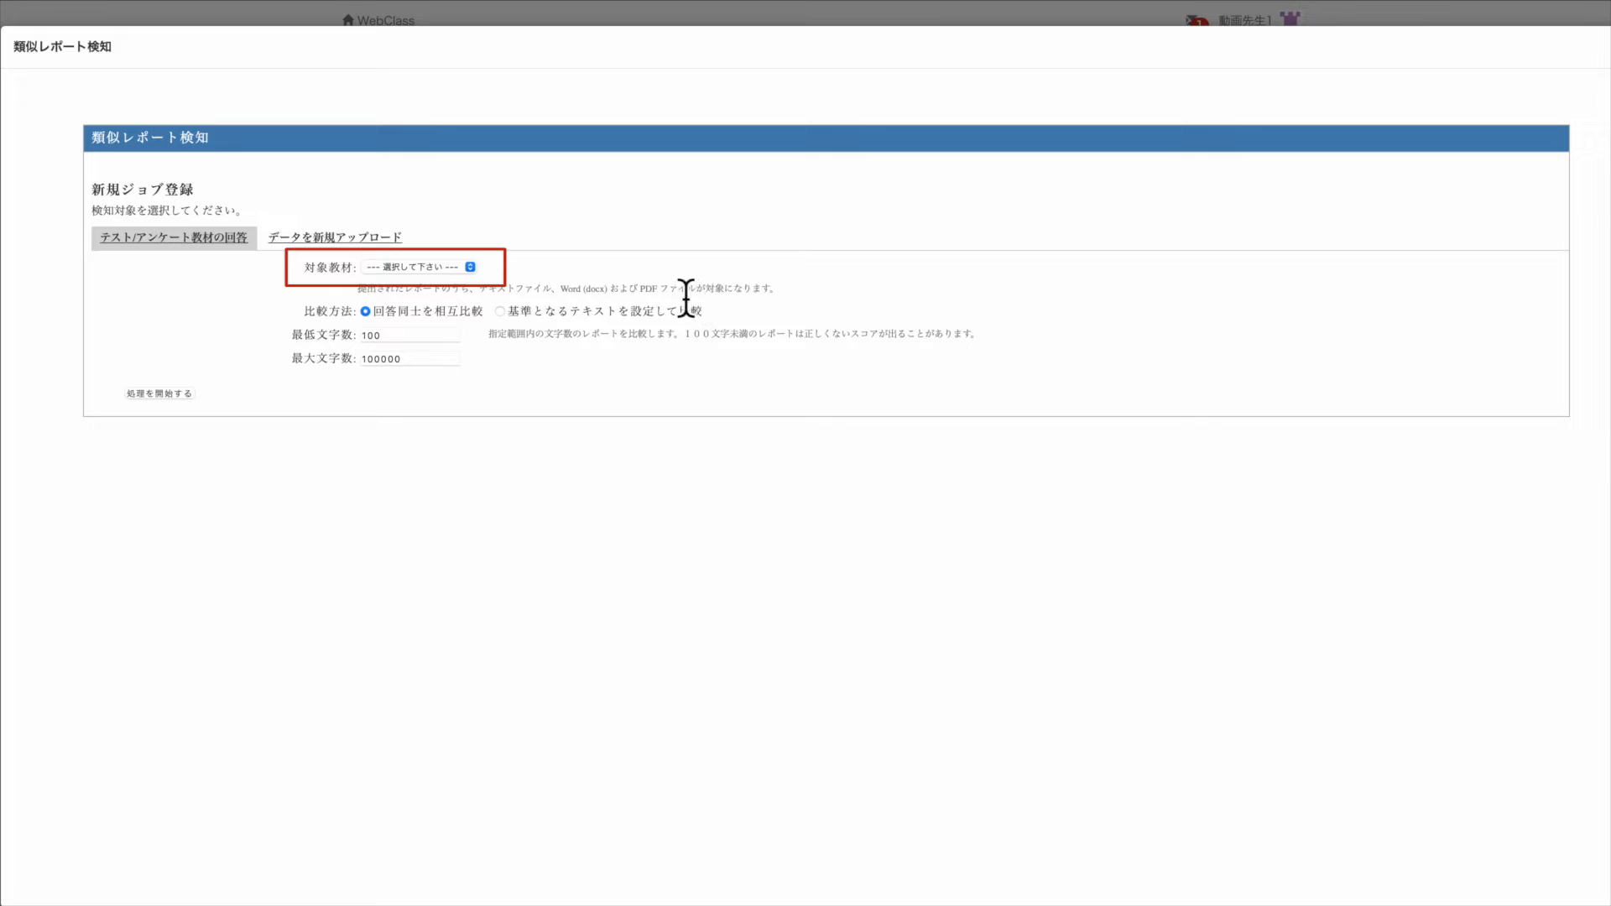
left_click(458, 274)
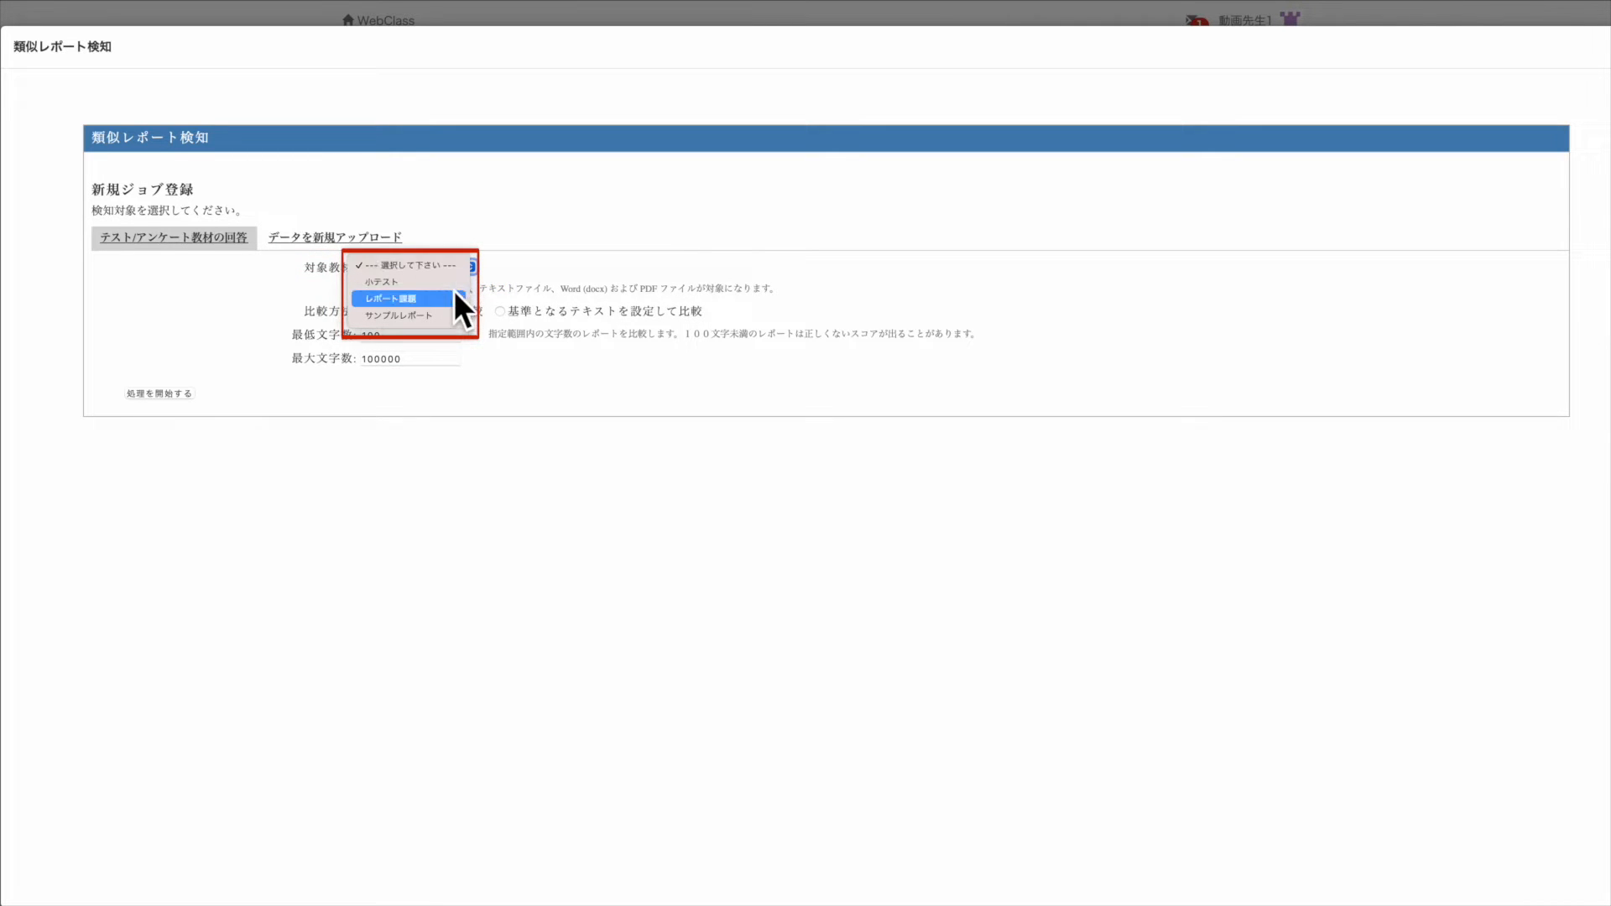
left_click(452, 297)
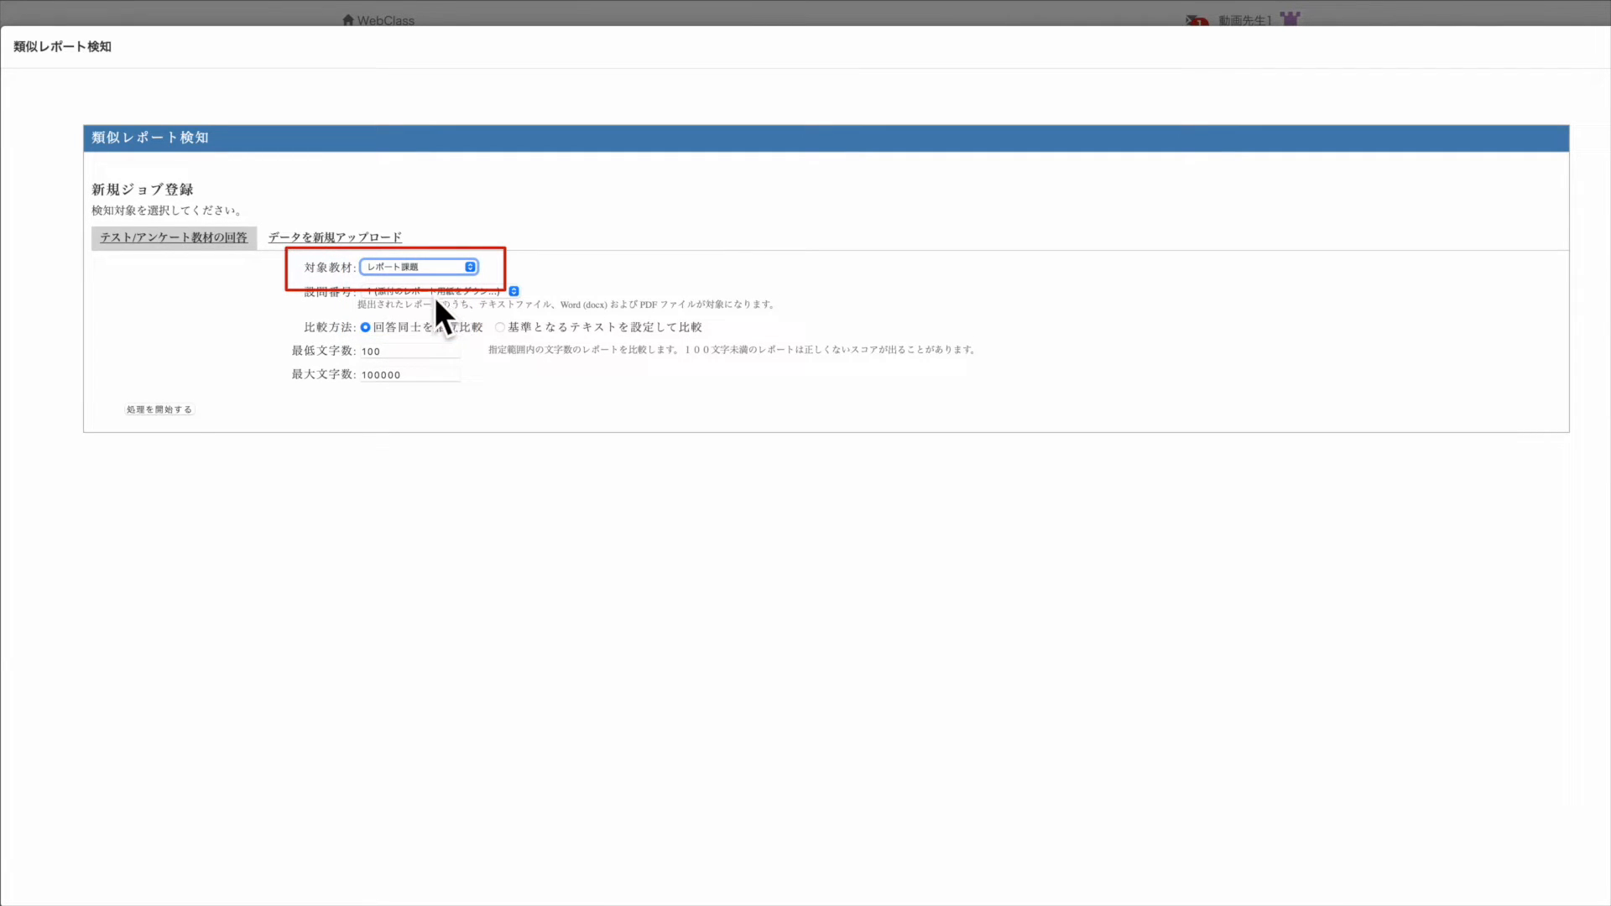
left_click(193, 408)
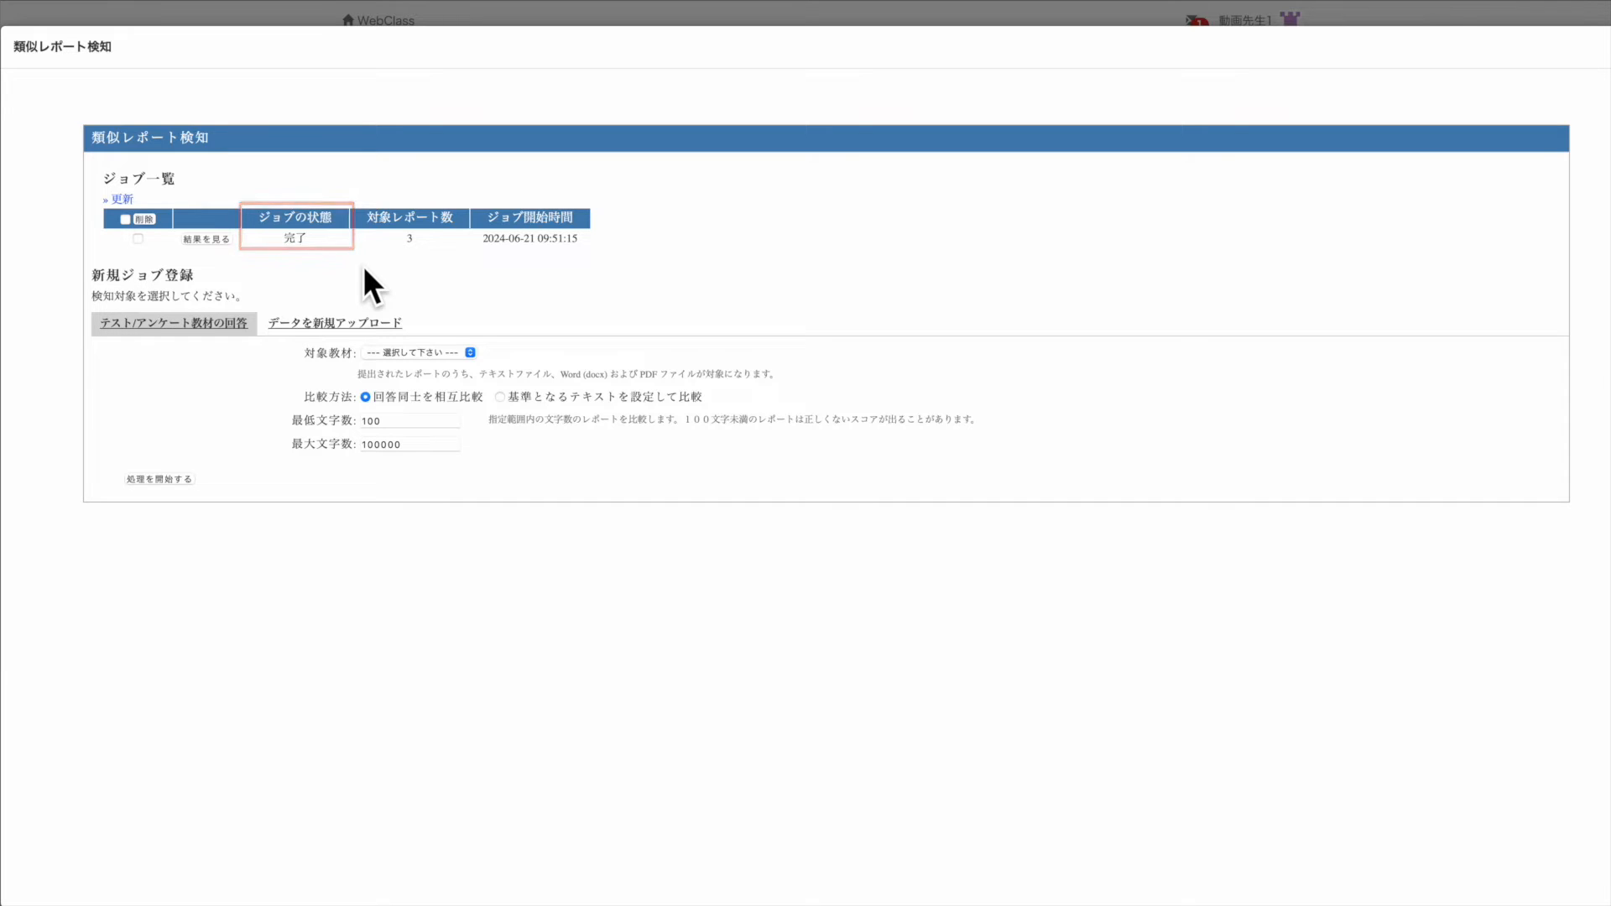
left_click(227, 239)
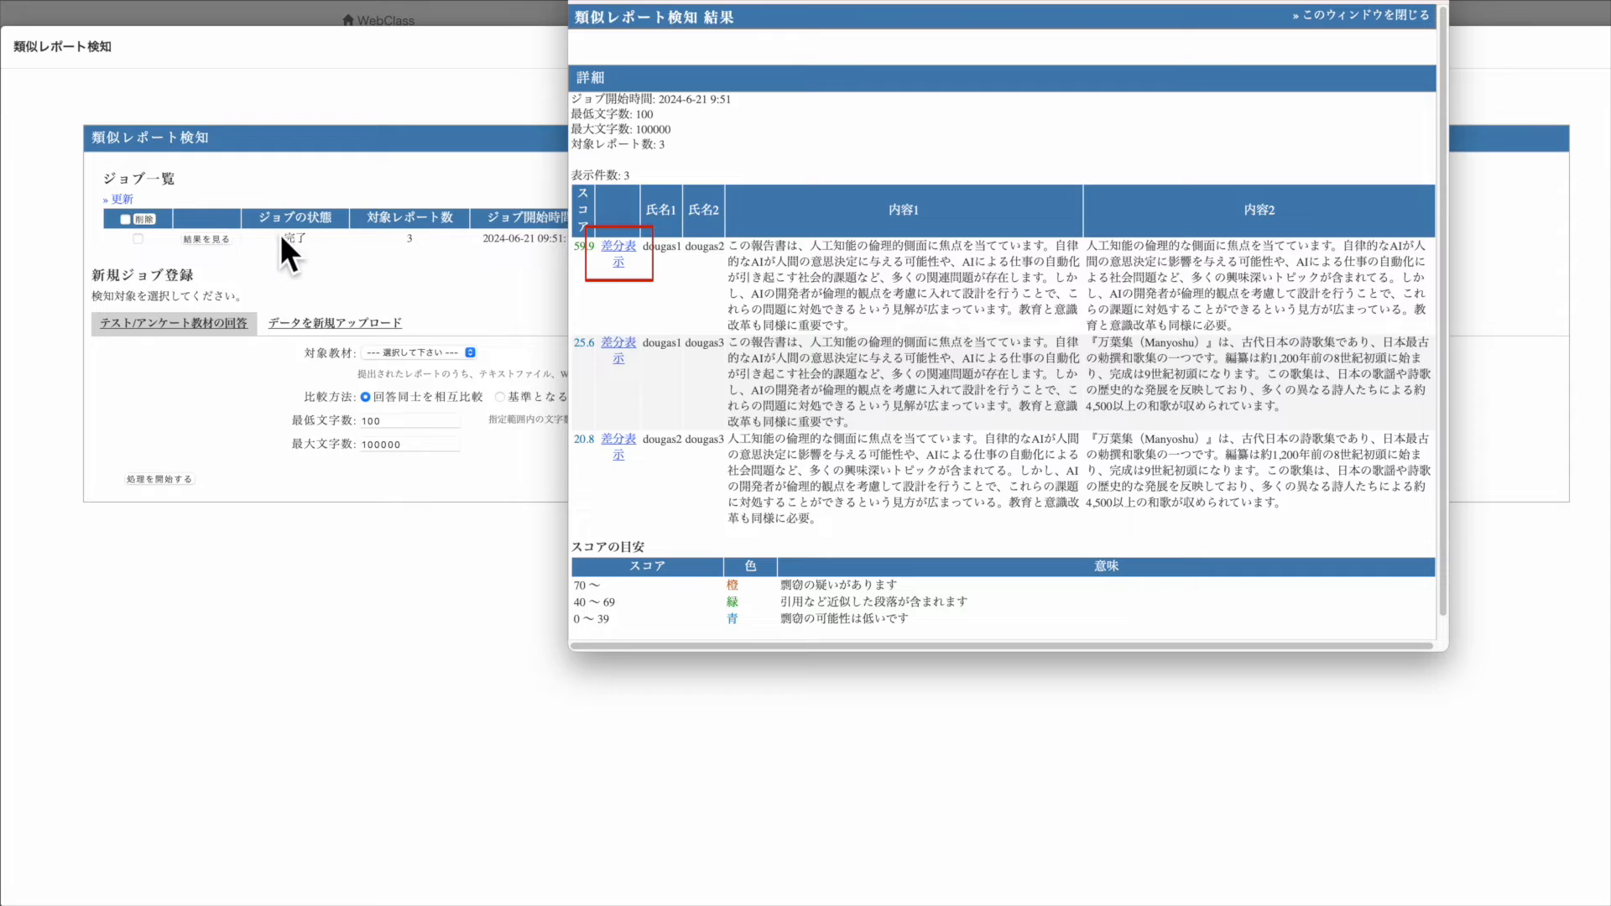
left_click(624, 250)
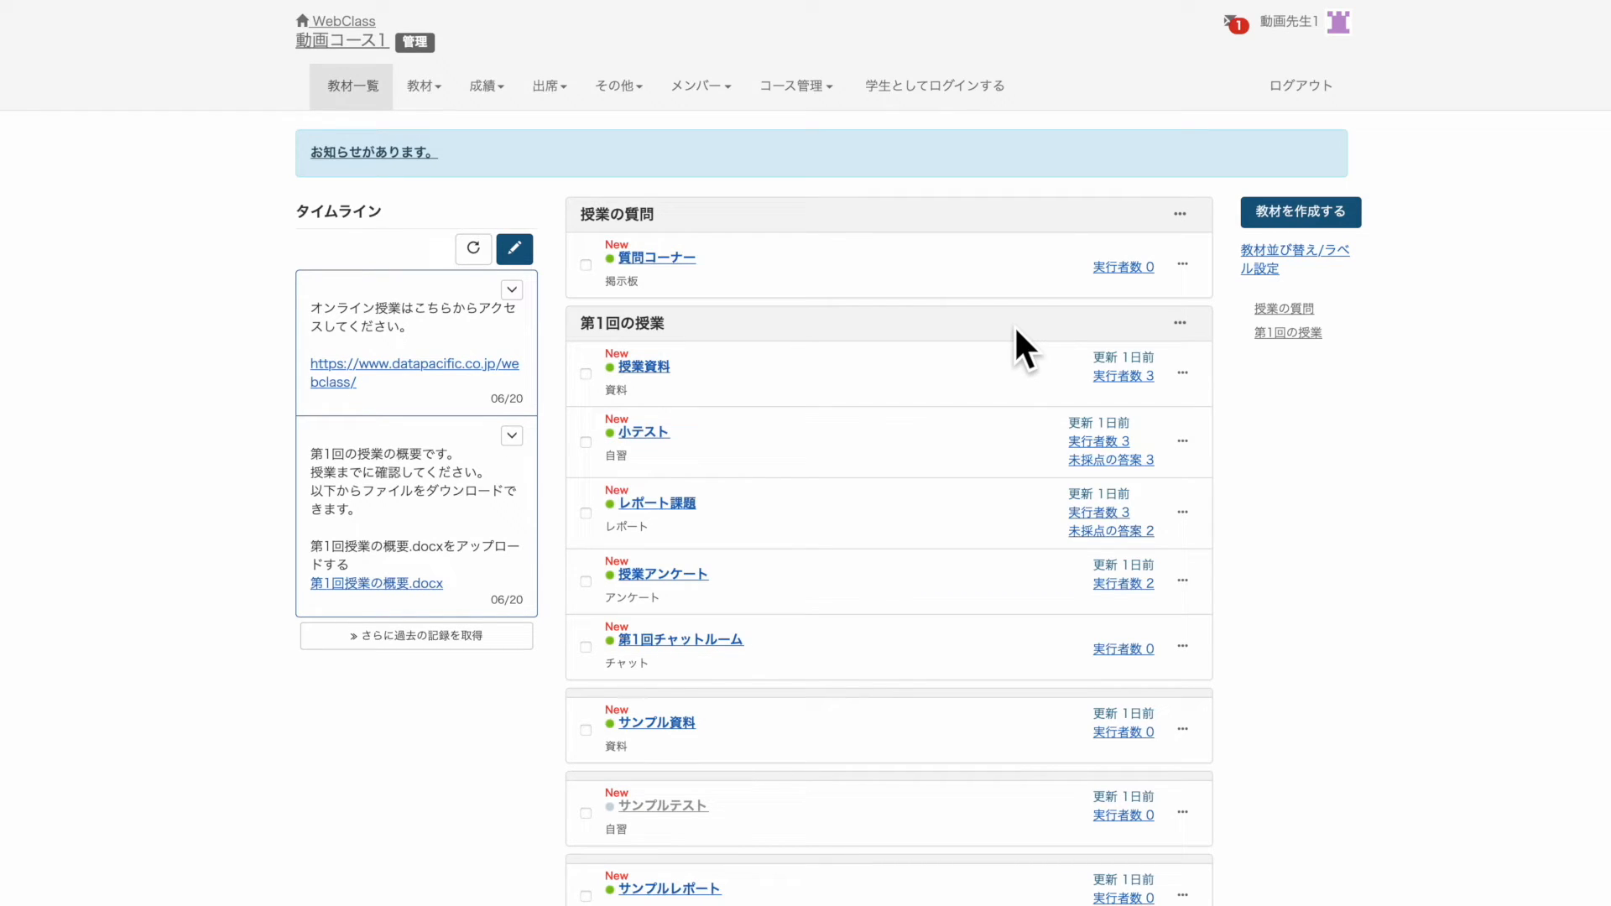
Step: In 教材並び替え/ラベル設定, move サンプル資料, サンプルテスト and サンプルレポート above the 授業の質問 label
left_click(1258, 264)
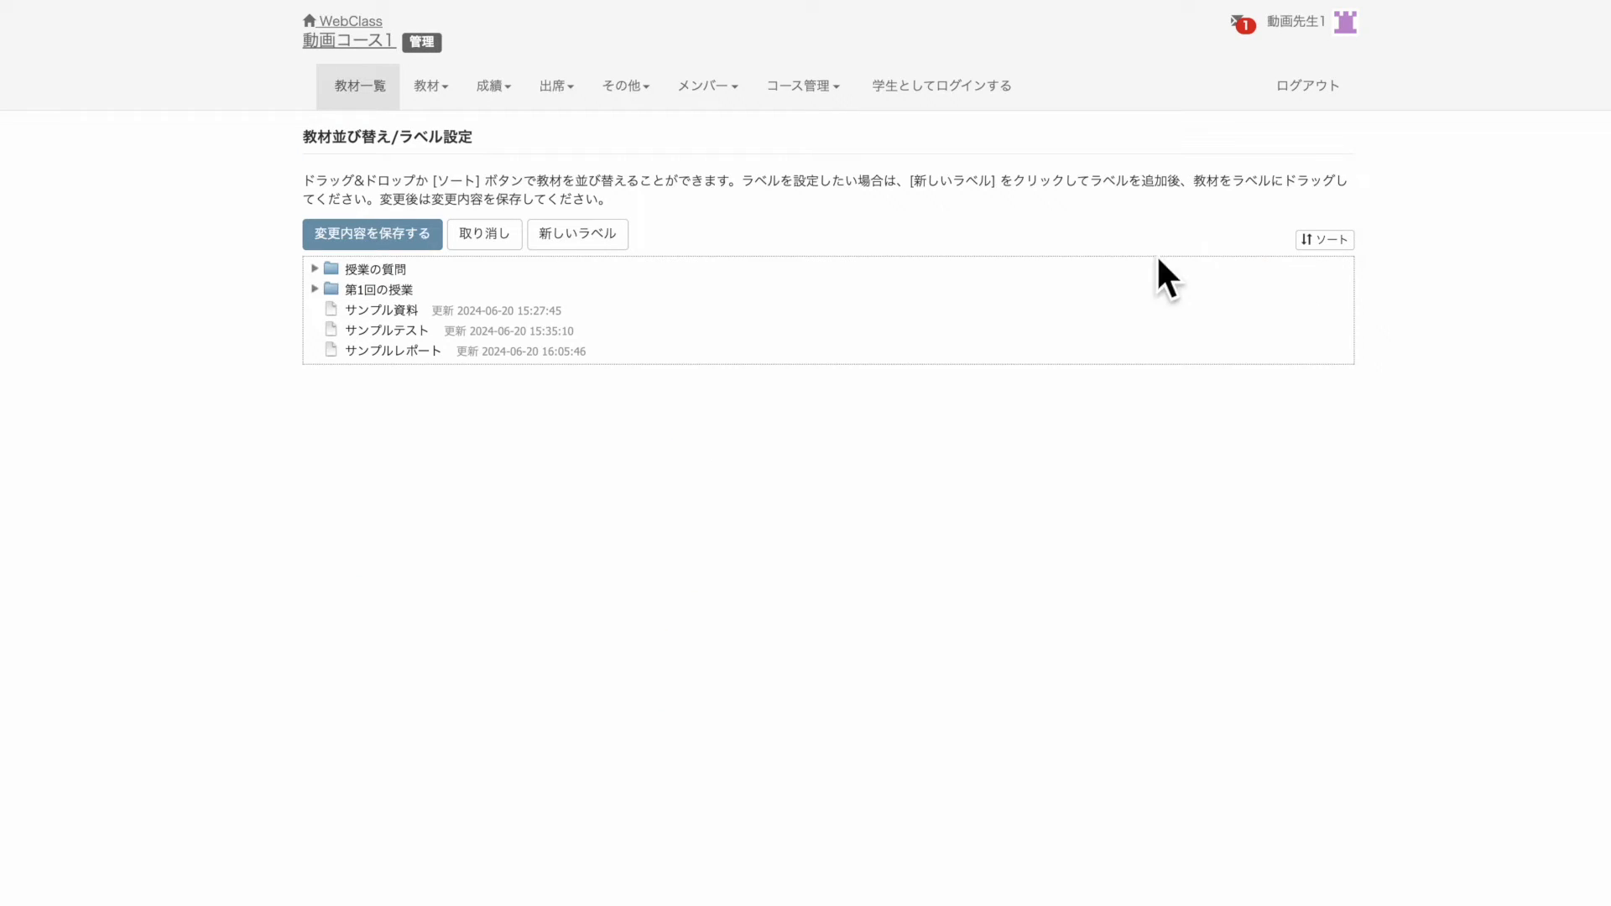
left_click_drag(406, 309, 408, 275)
left_click_drag(413, 331, 406, 309)
left_click_drag(406, 309, 406, 289)
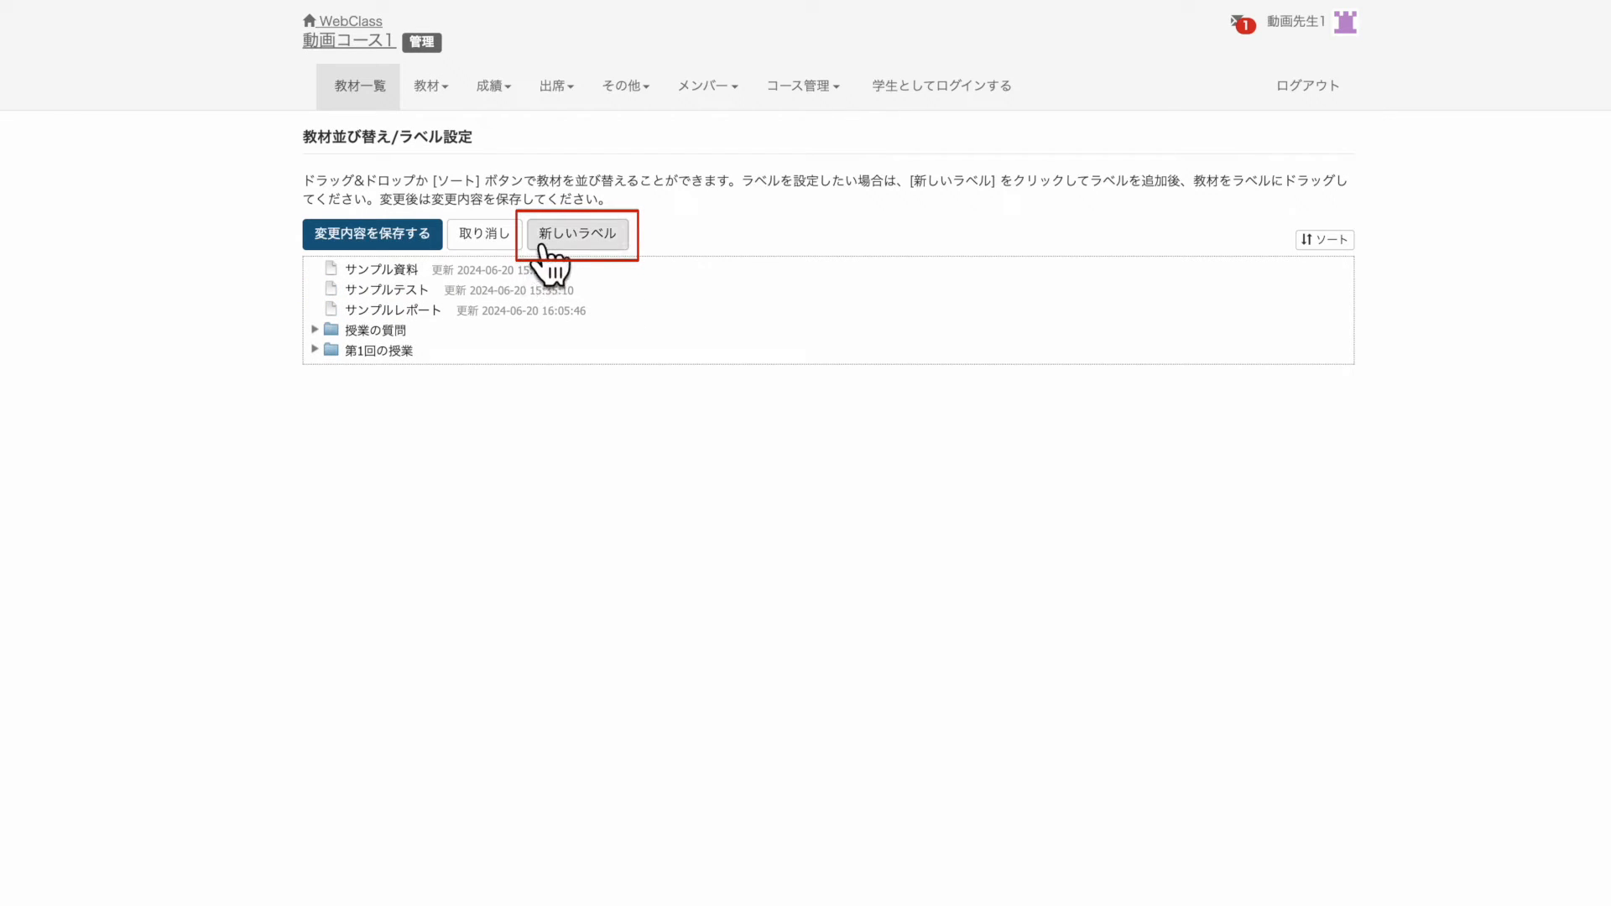
Step: Add a new label サンプルラベル at the head of the material list and file the three sample materials under it
left_click(553, 243)
type("sサンプルラベル")
left_click(998, 537)
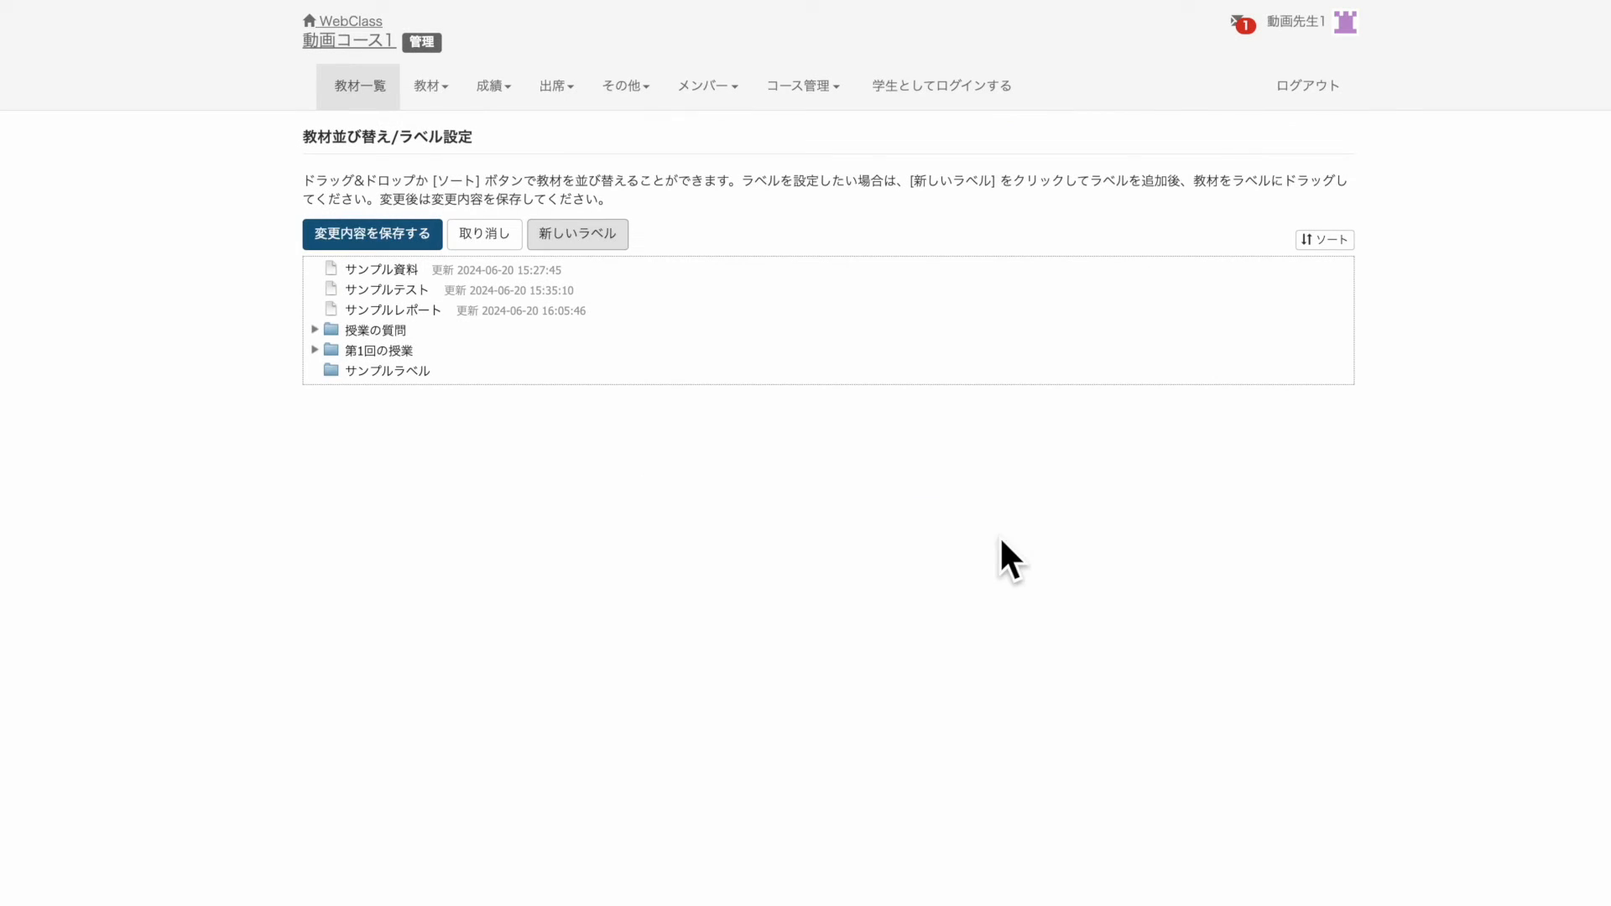
left_click_drag(406, 370, 395, 268)
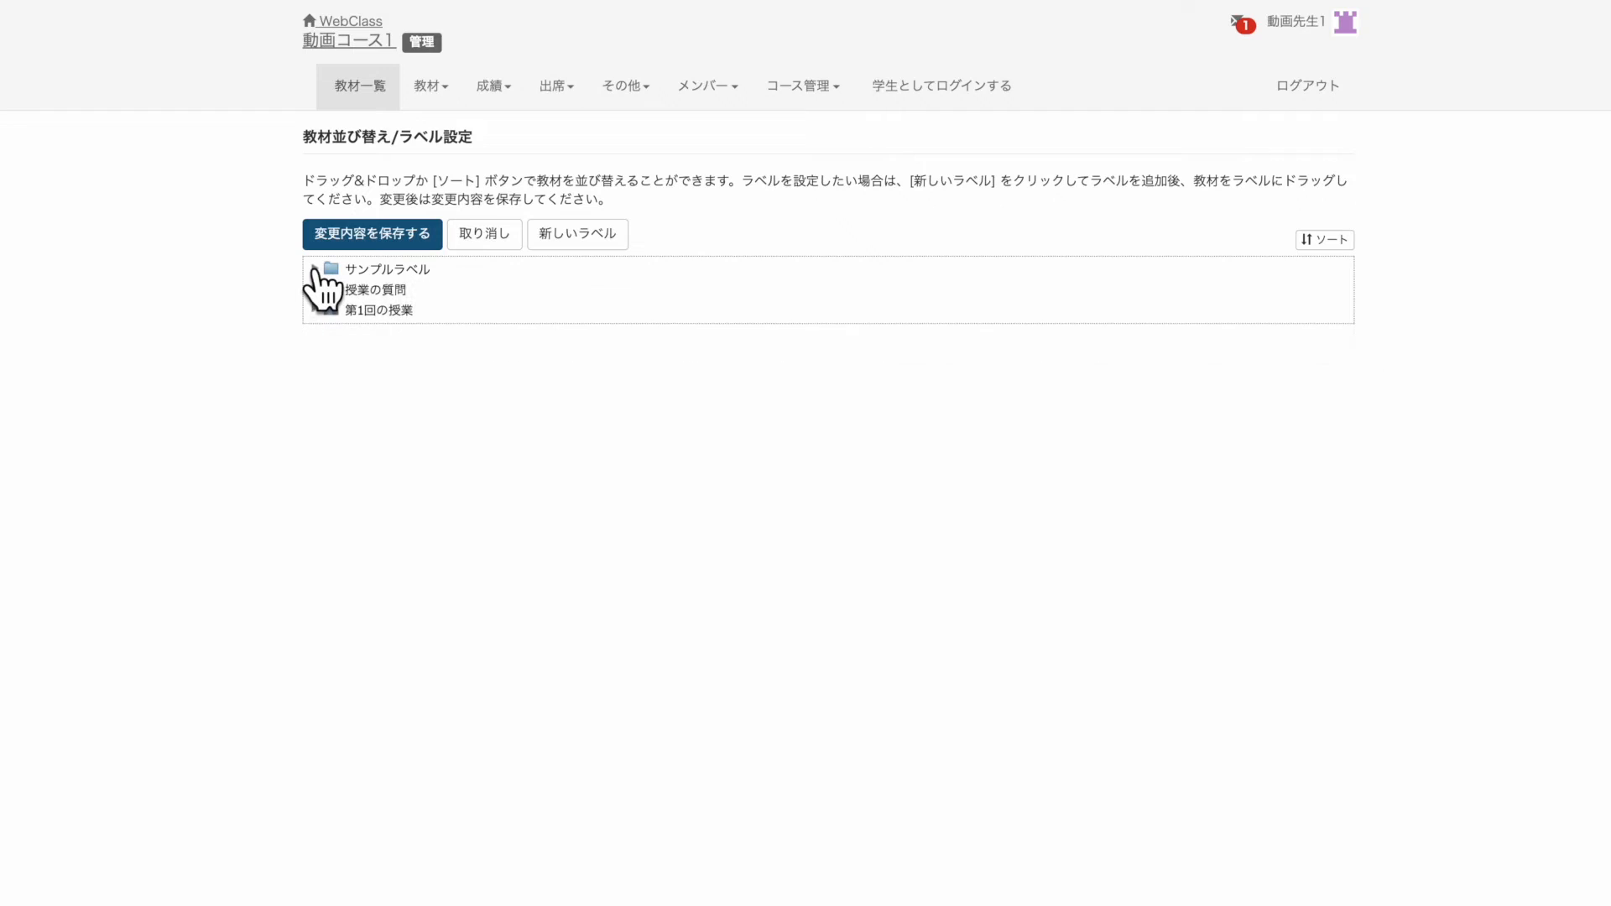
left_click(314, 270)
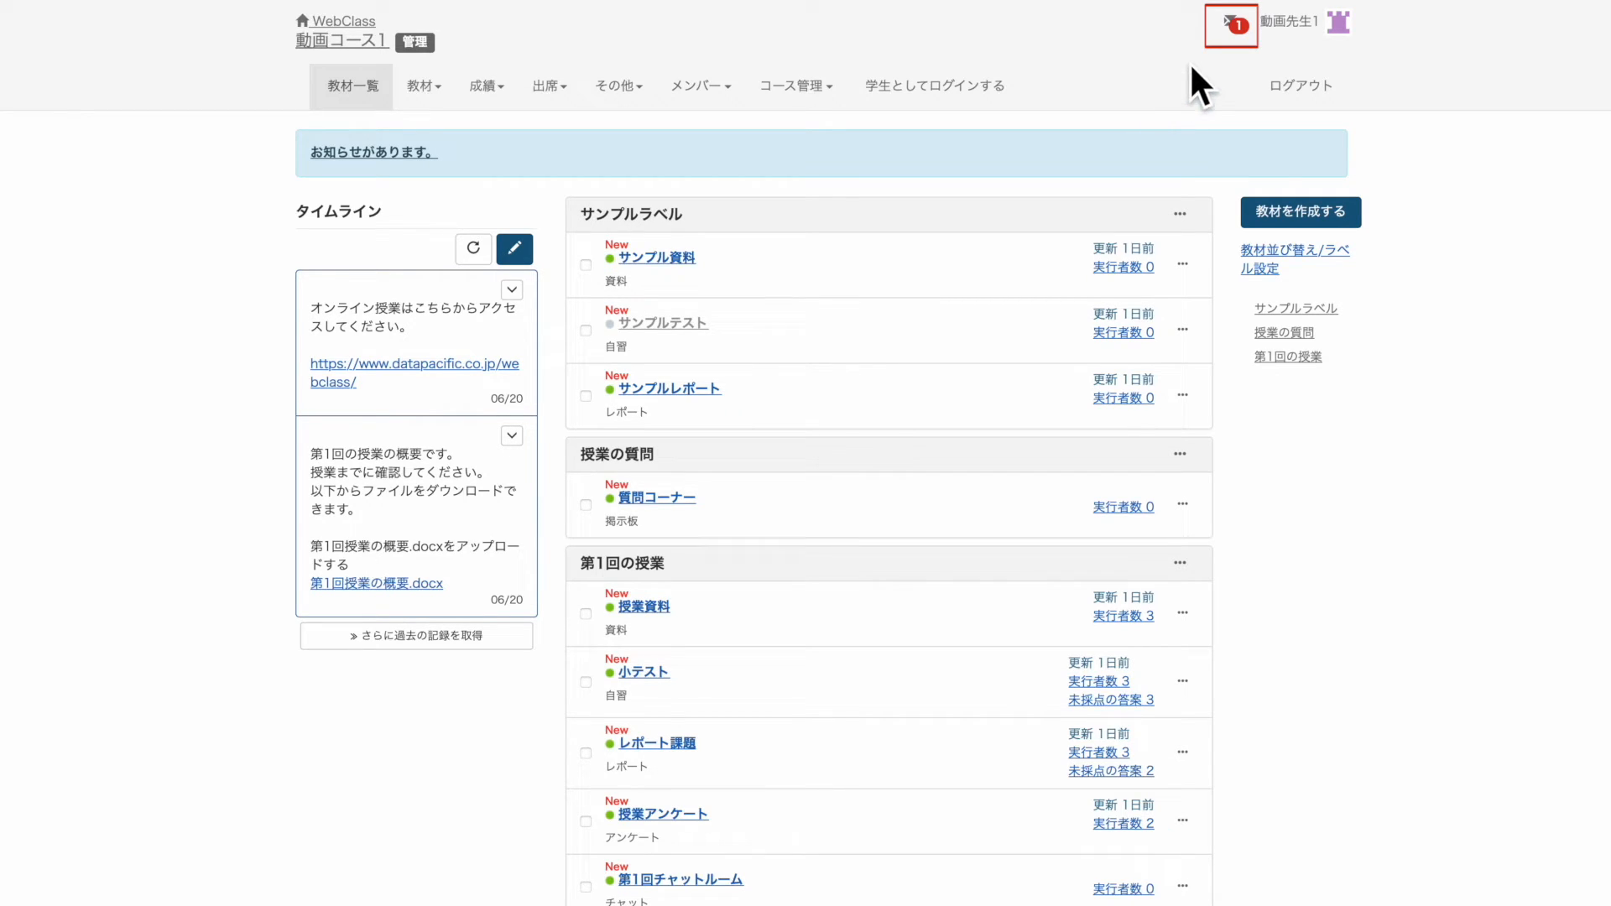
Step: Start a new message and add all five students of 動画コース1 as recipients from the user list
left_click(1231, 22)
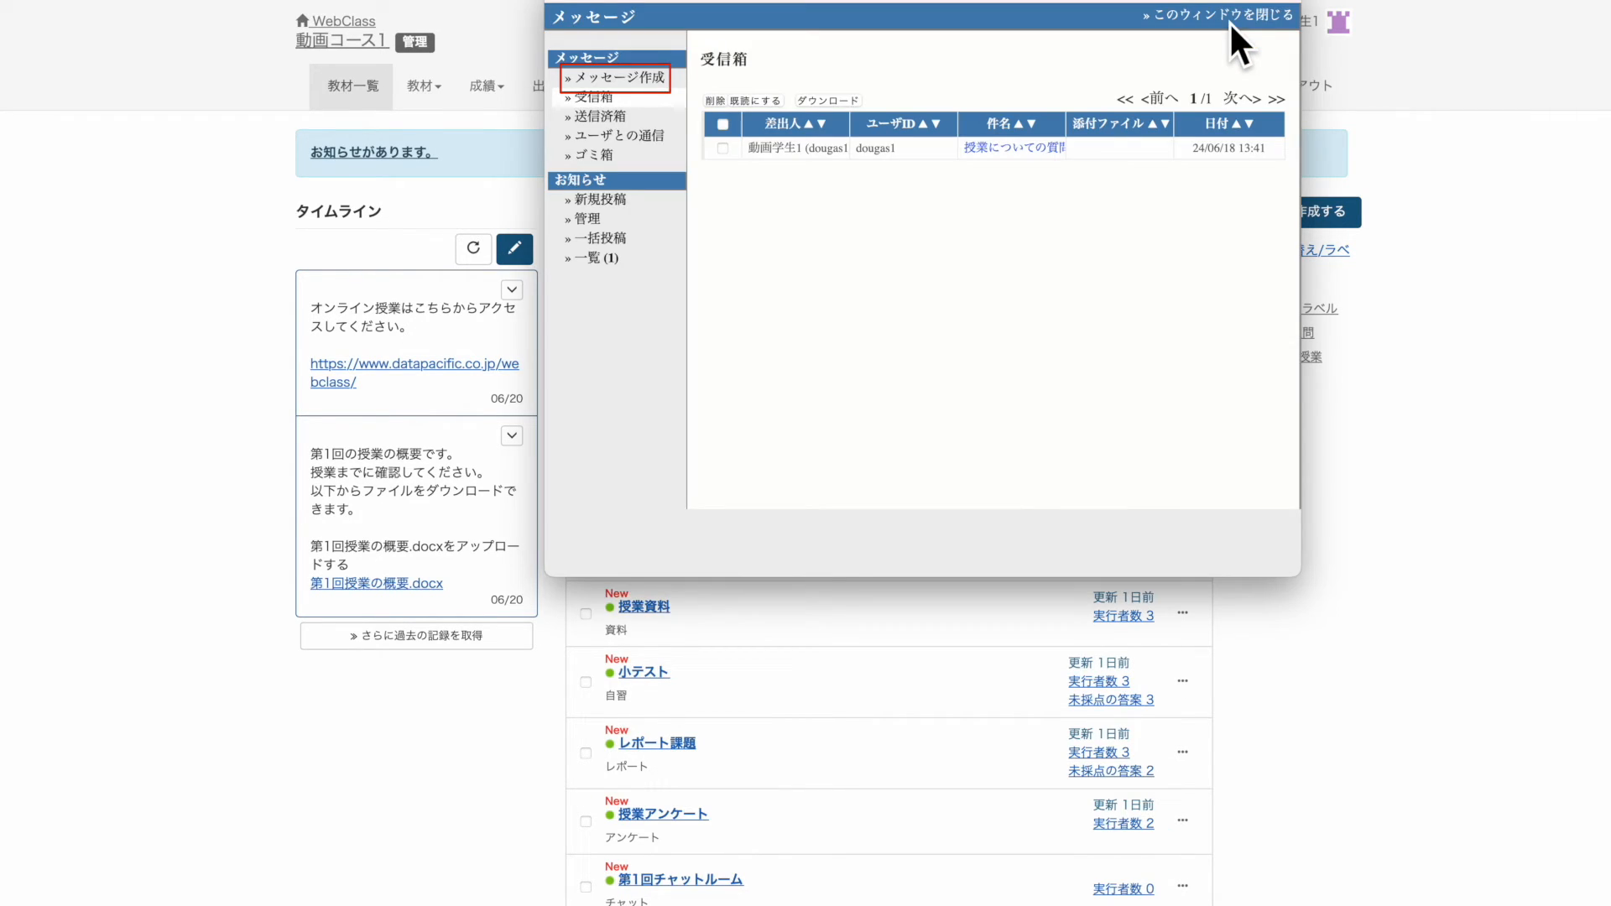
left_click(658, 77)
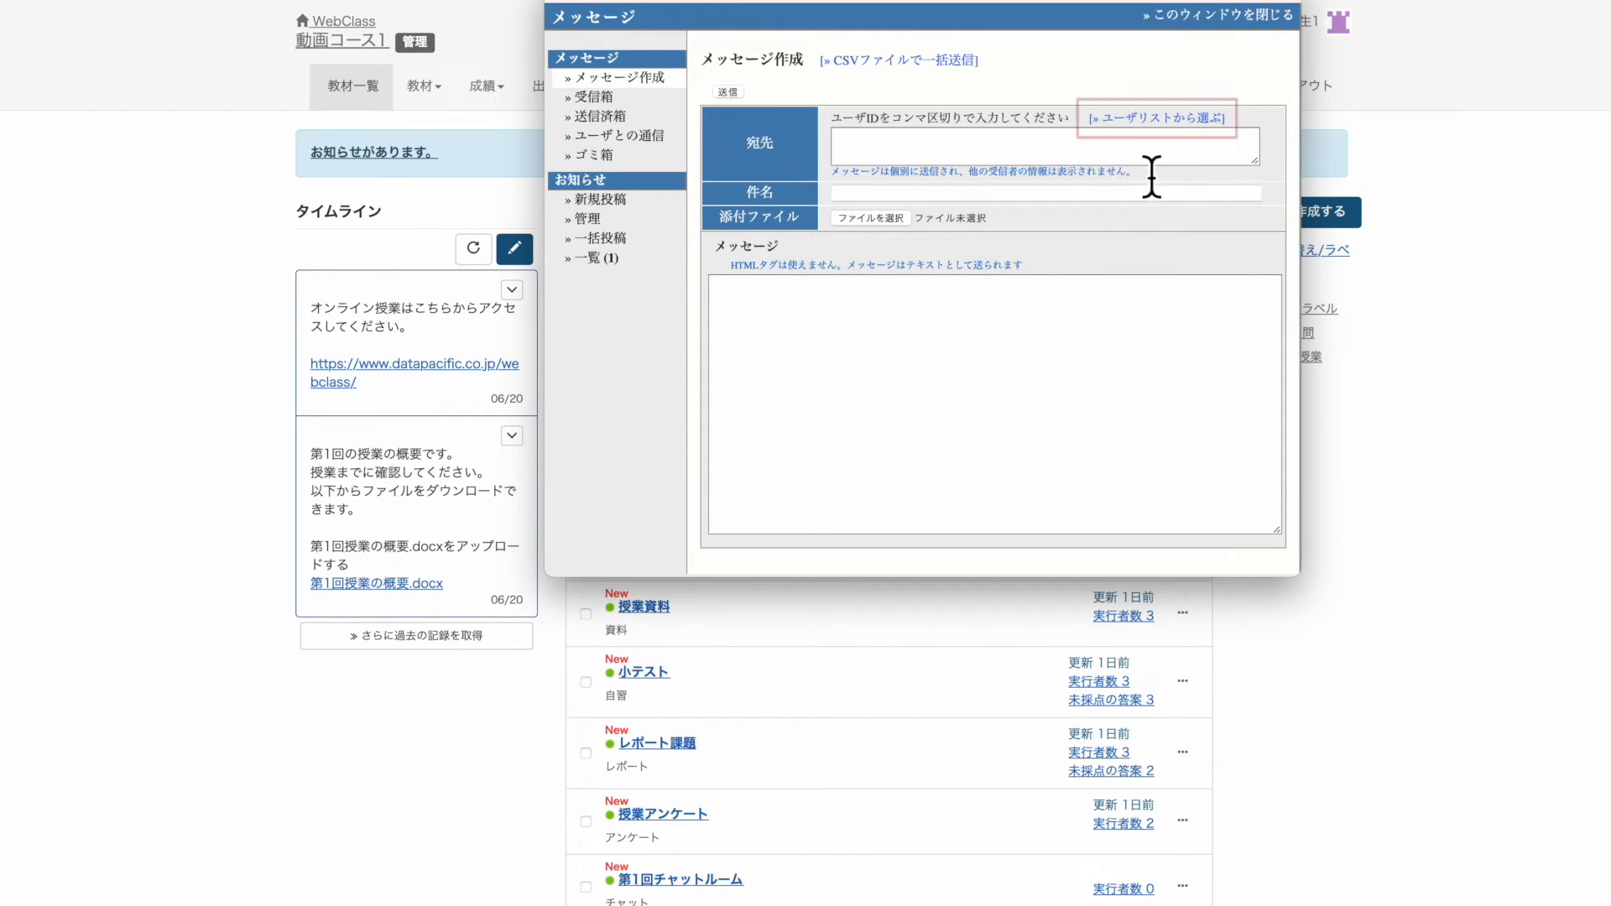
left_click(1183, 119)
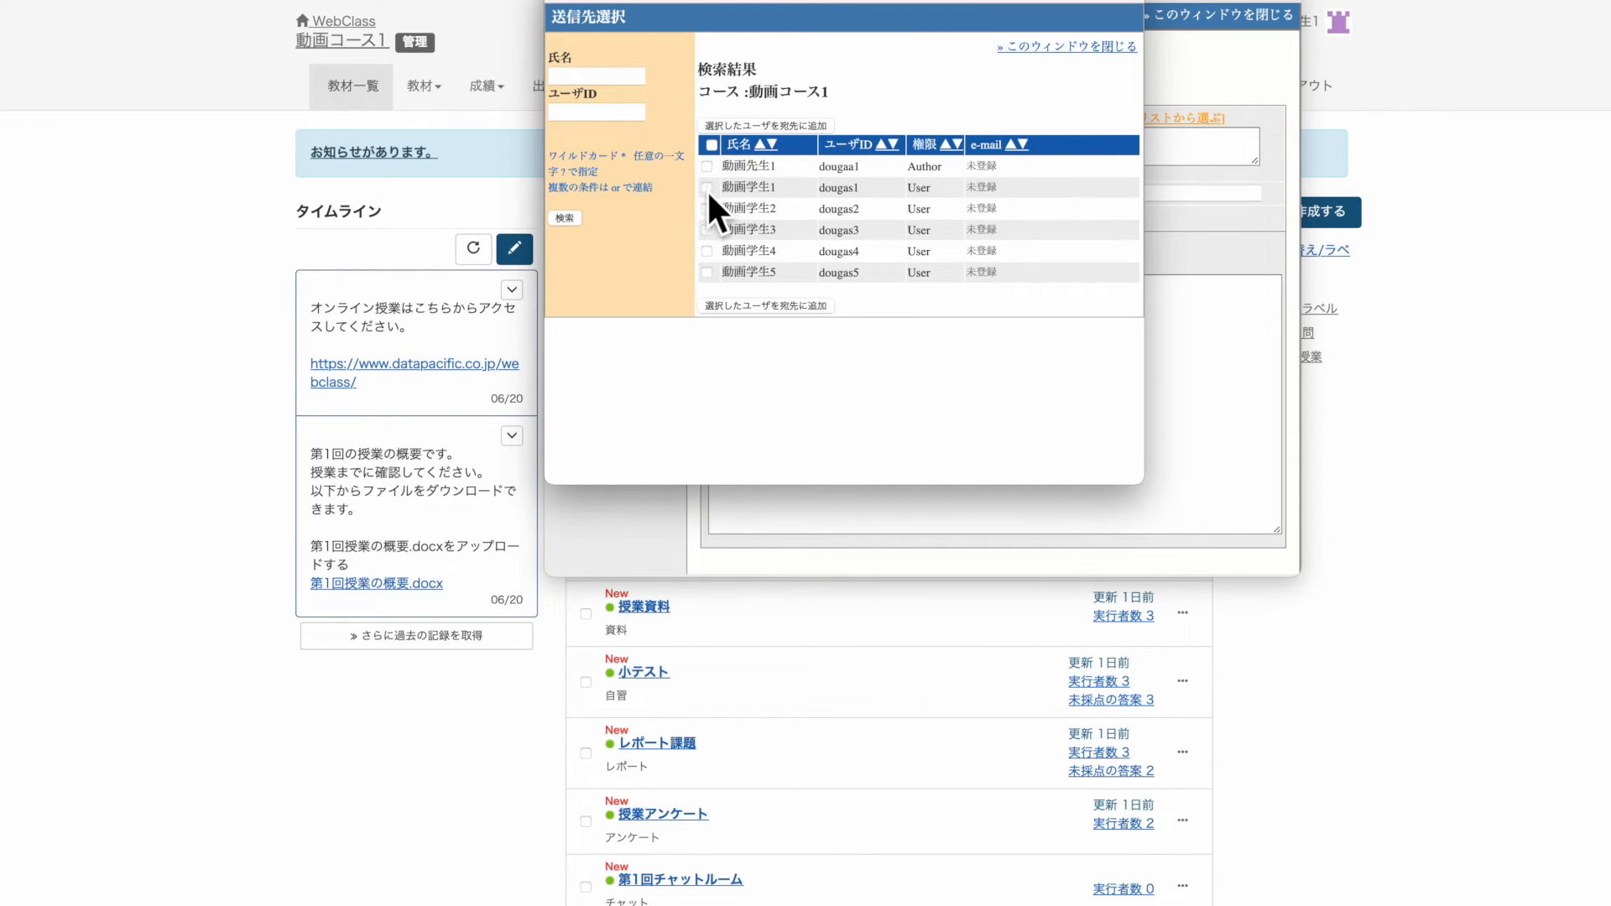
left_click(710, 143)
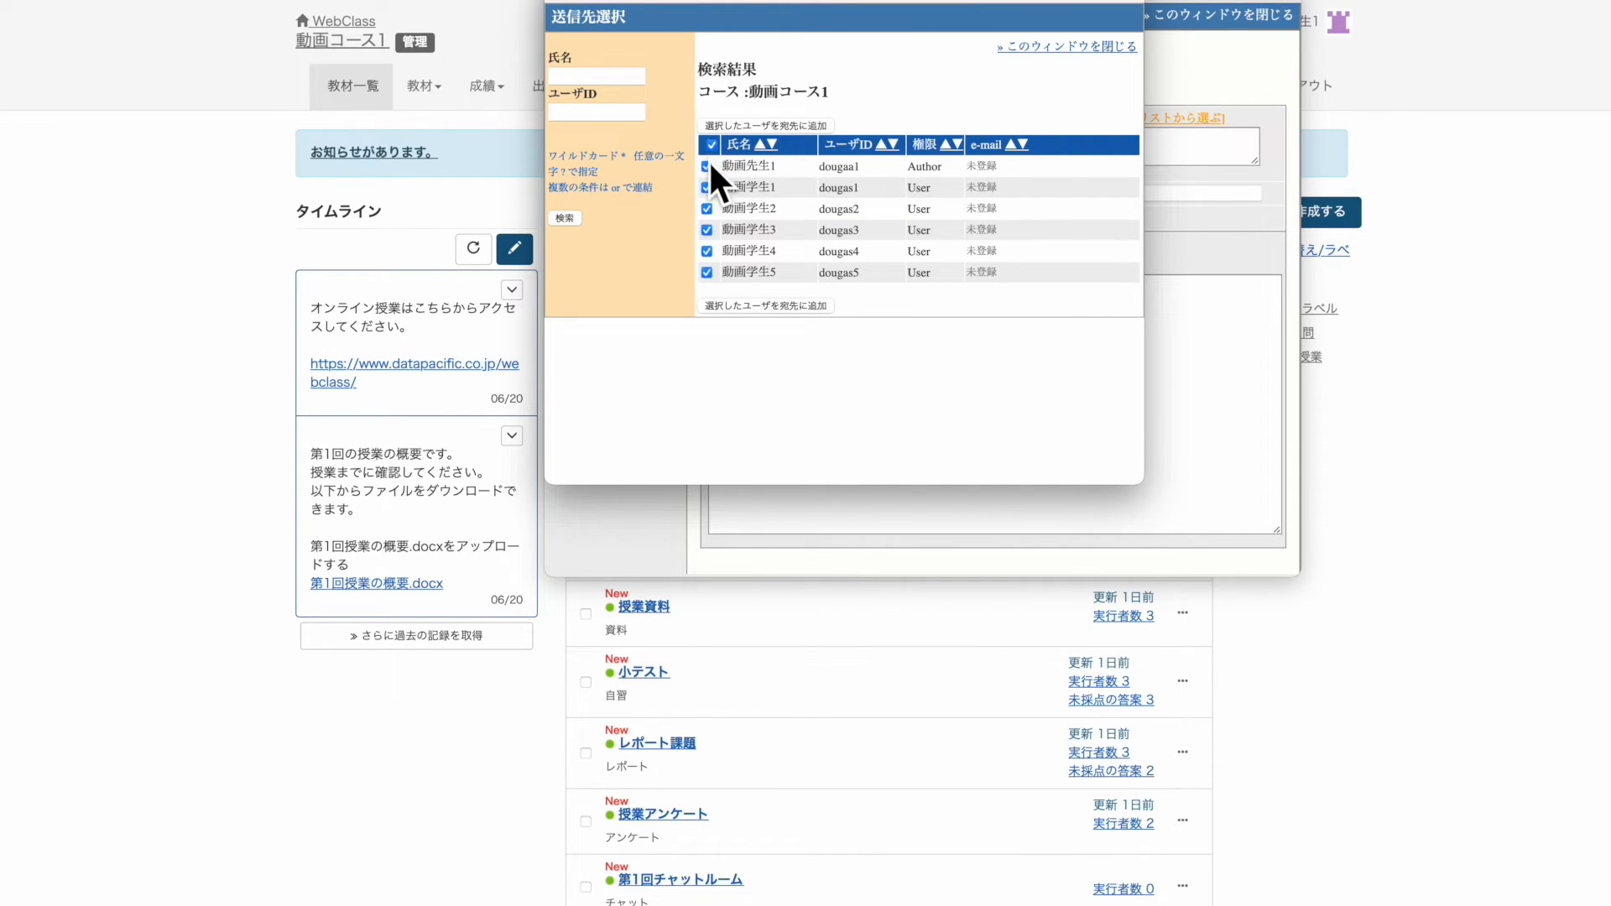
left_click(804, 126)
left_click(1059, 48)
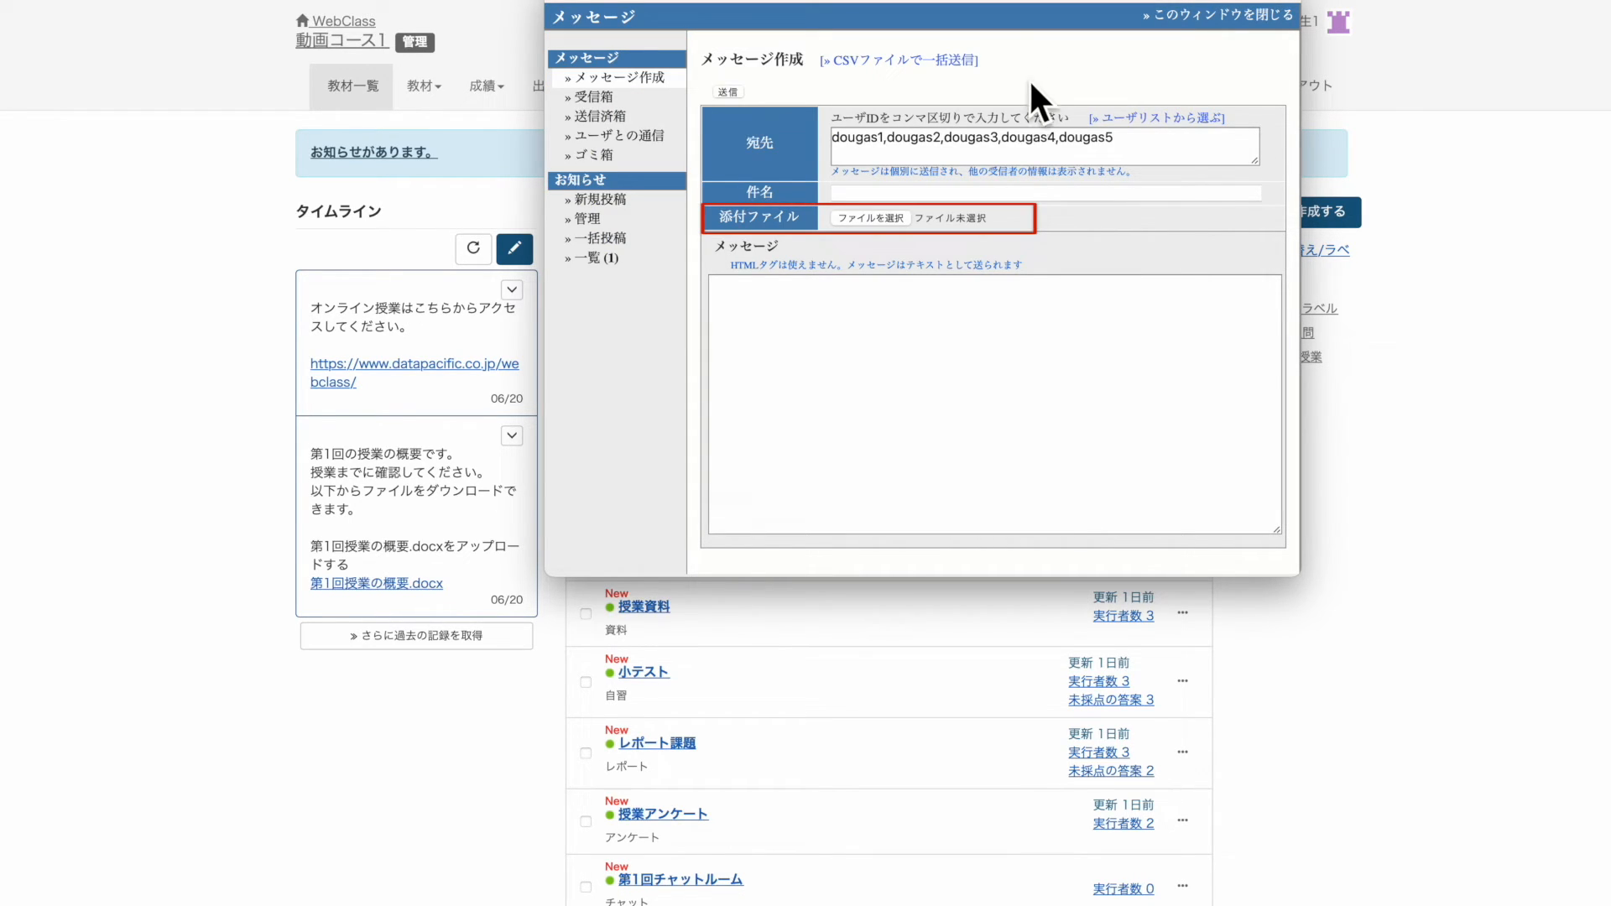
Step: Send the message with subject 出席についての連絡です。 and body 10:00から出席にアクセスできますので、アクセスして出席を送信してください。
left_click(995, 194)
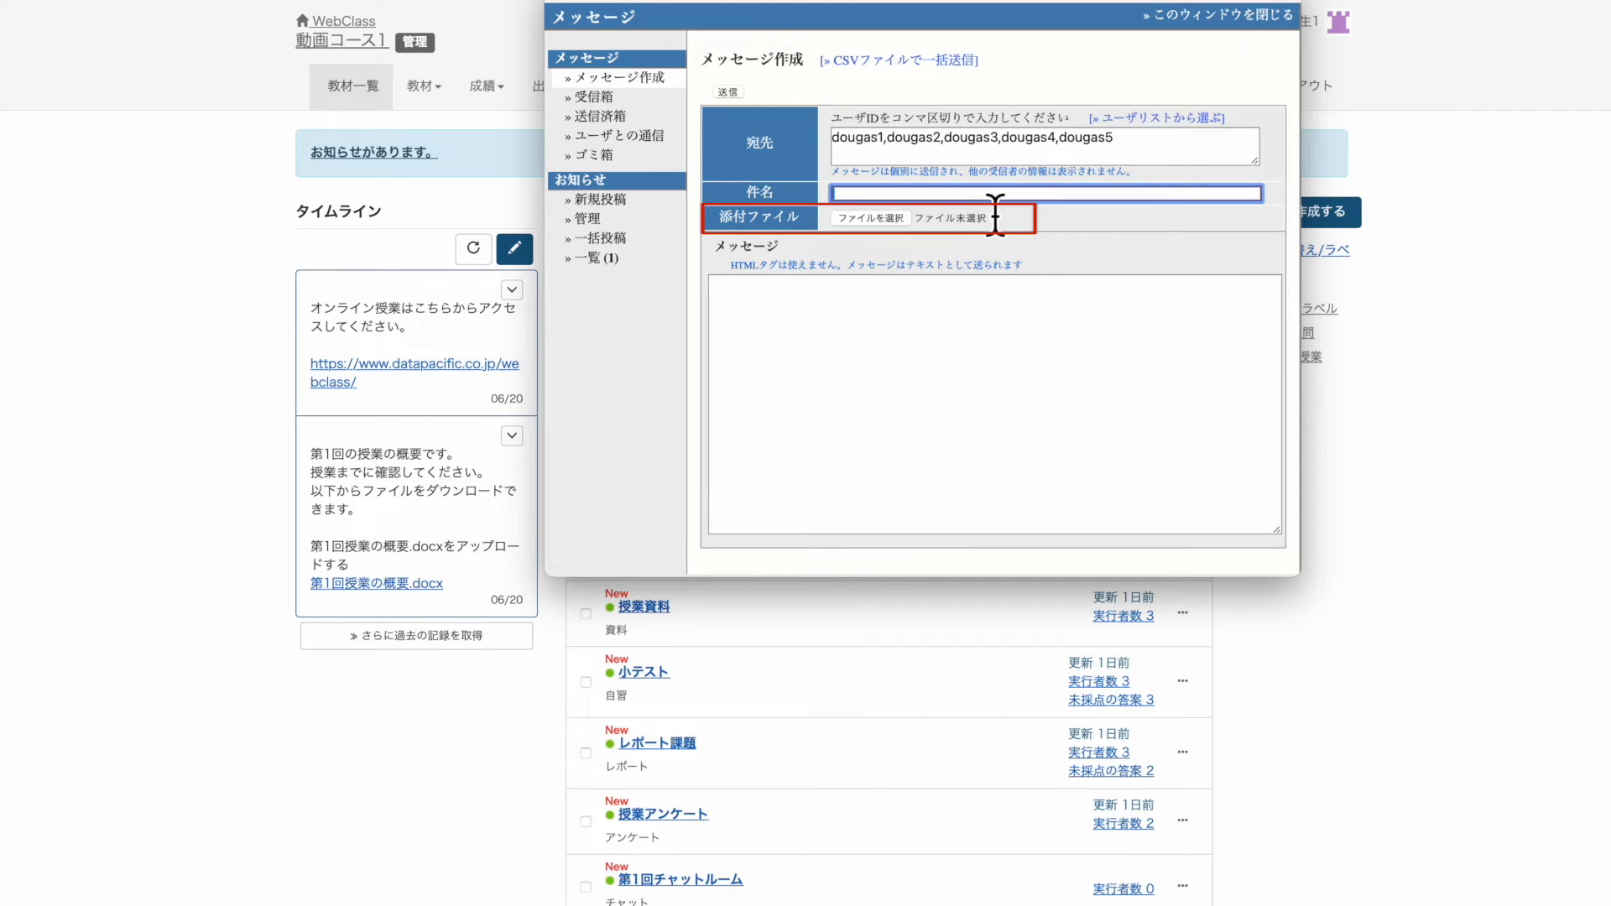
type("出席についての連絡です。")
left_click(948, 332)
type("1")
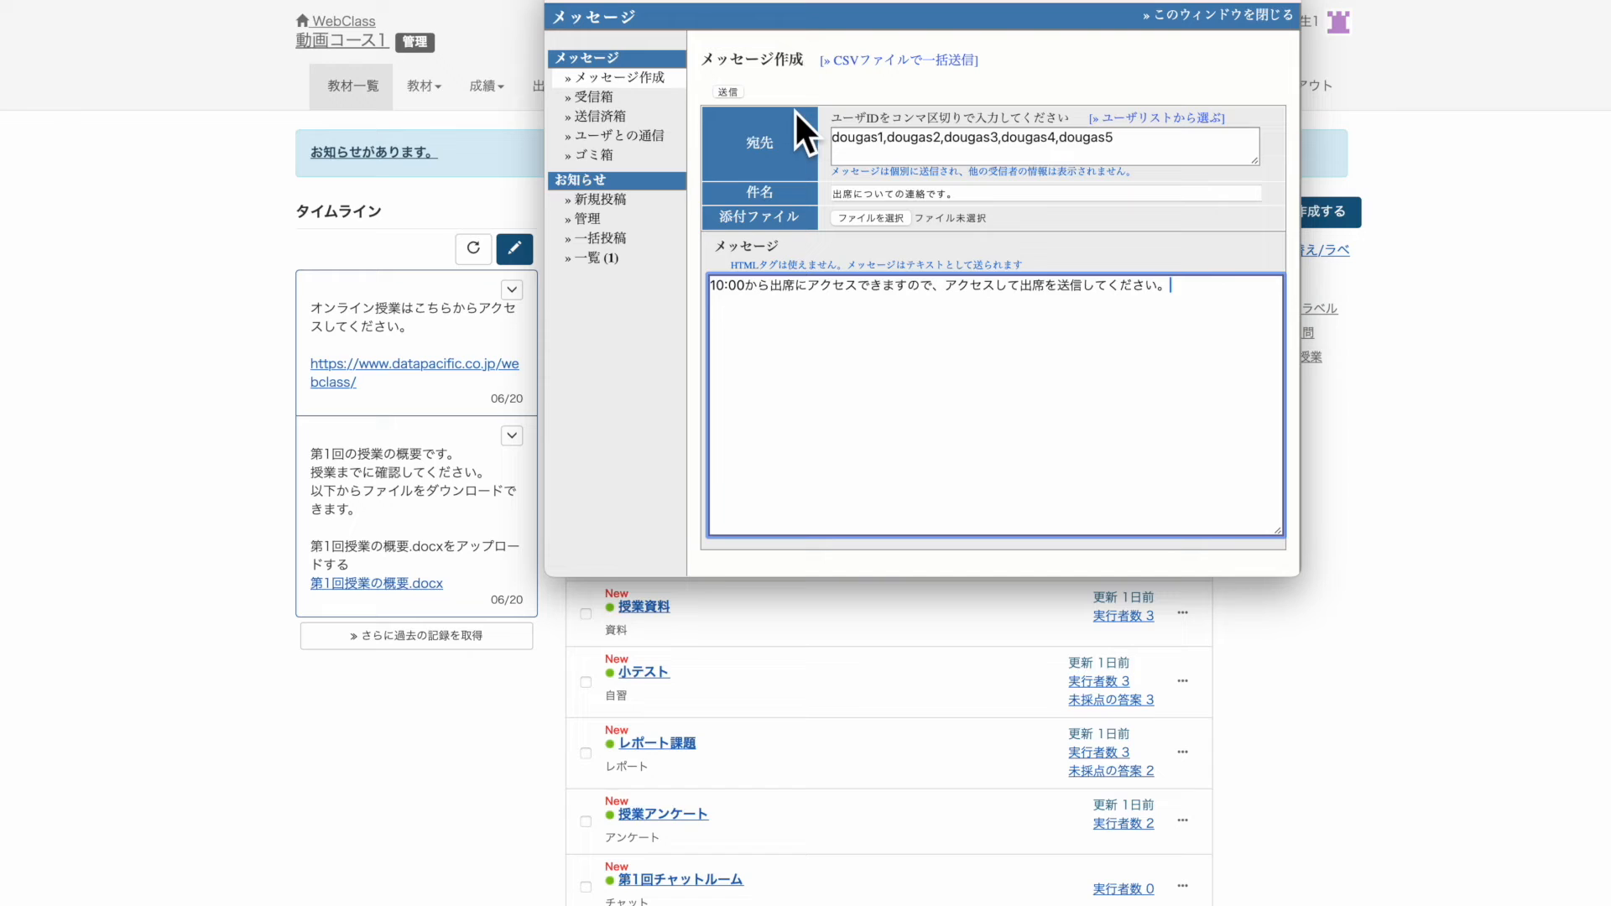
left_click(730, 91)
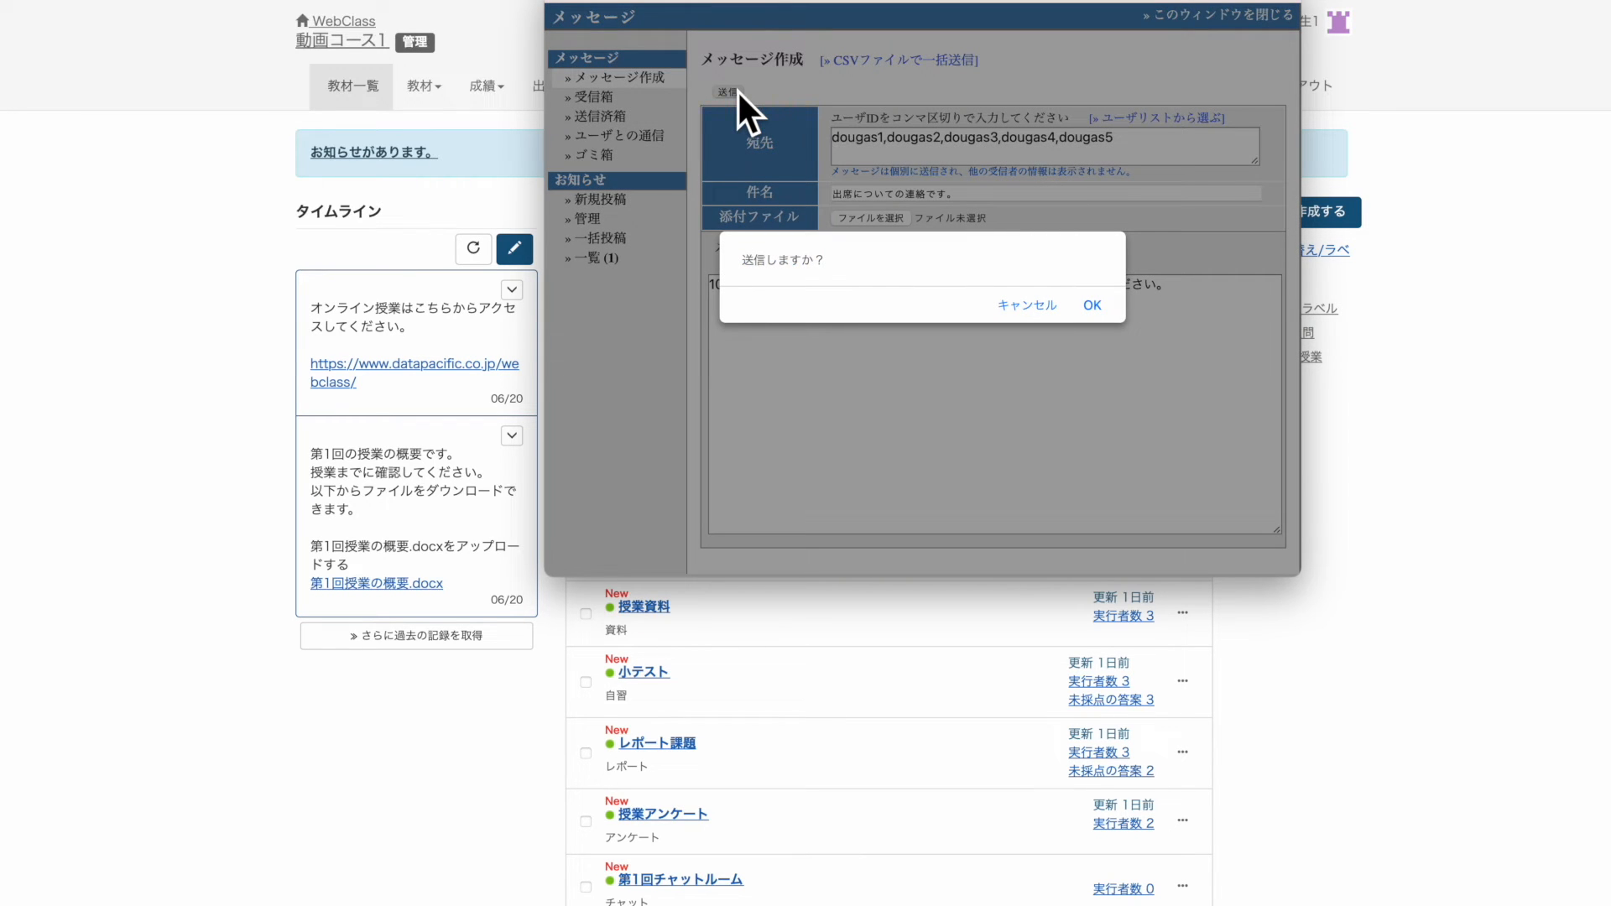
left_click(1092, 307)
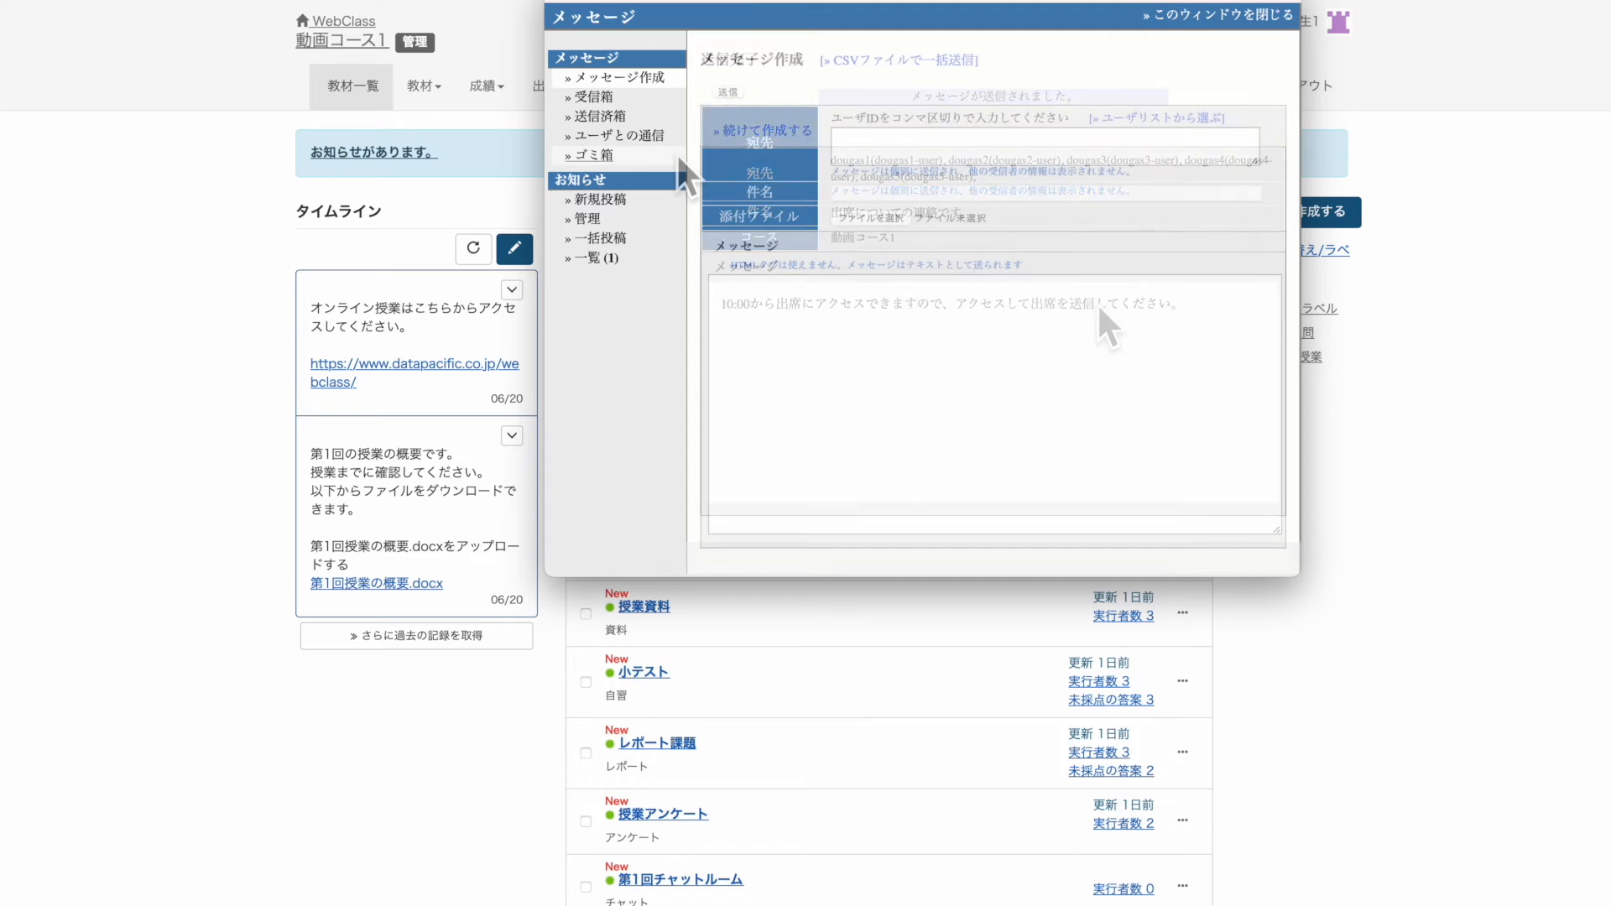
Step: Reply to the received message 授業についての質問です。 with an explanation of ベイジアンネットワーク using a 医療診断 example, and send it
left_click(634, 99)
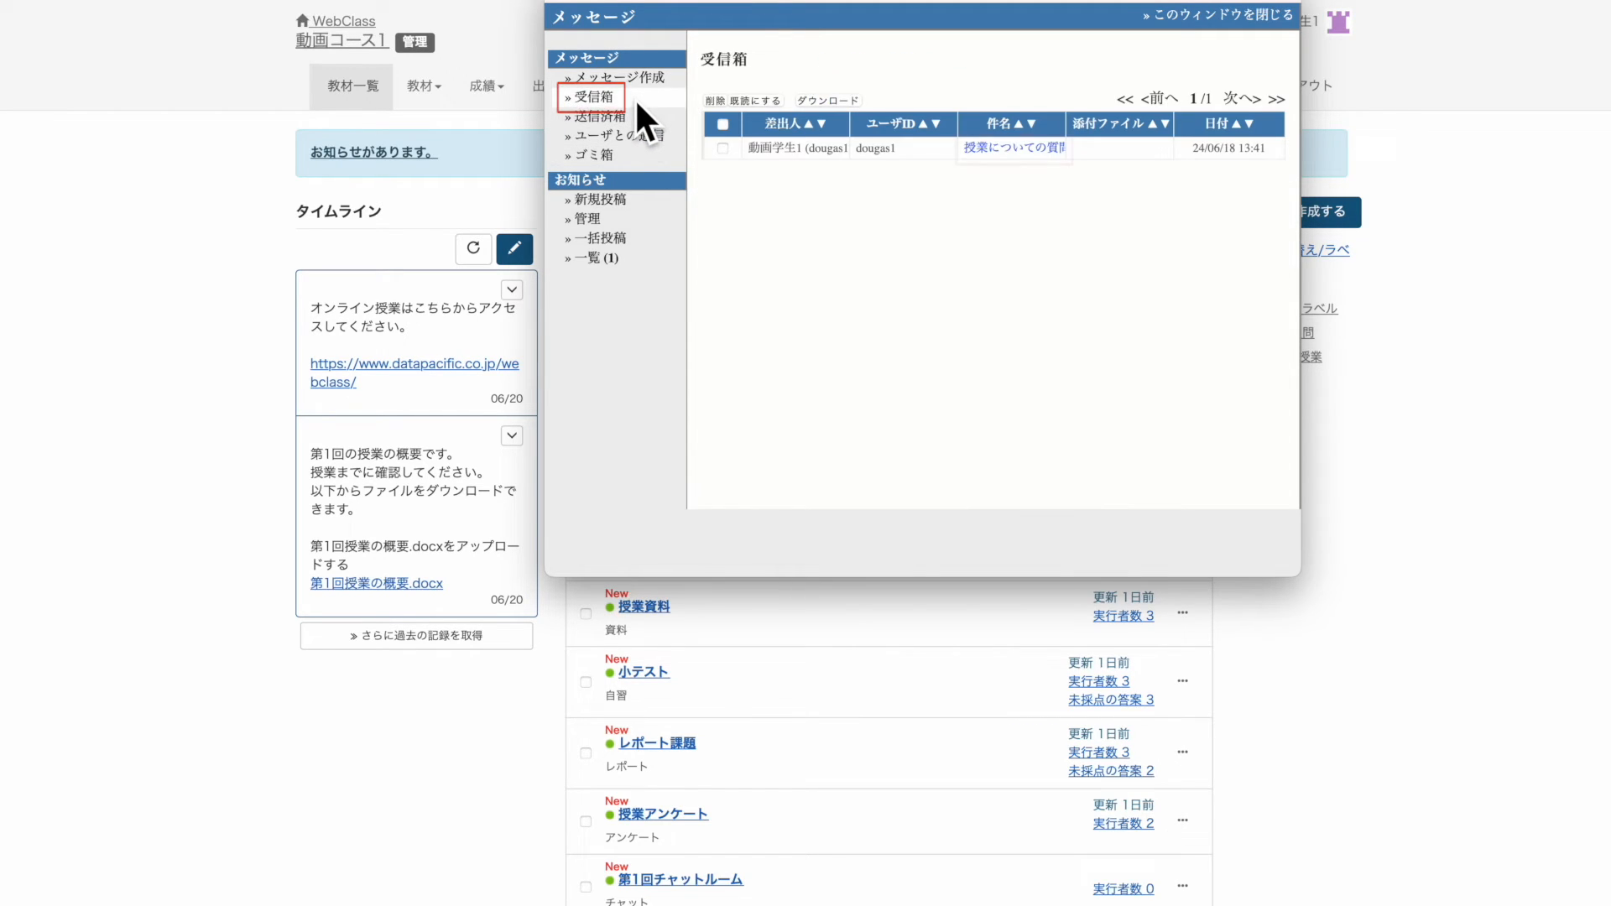
left_click(976, 151)
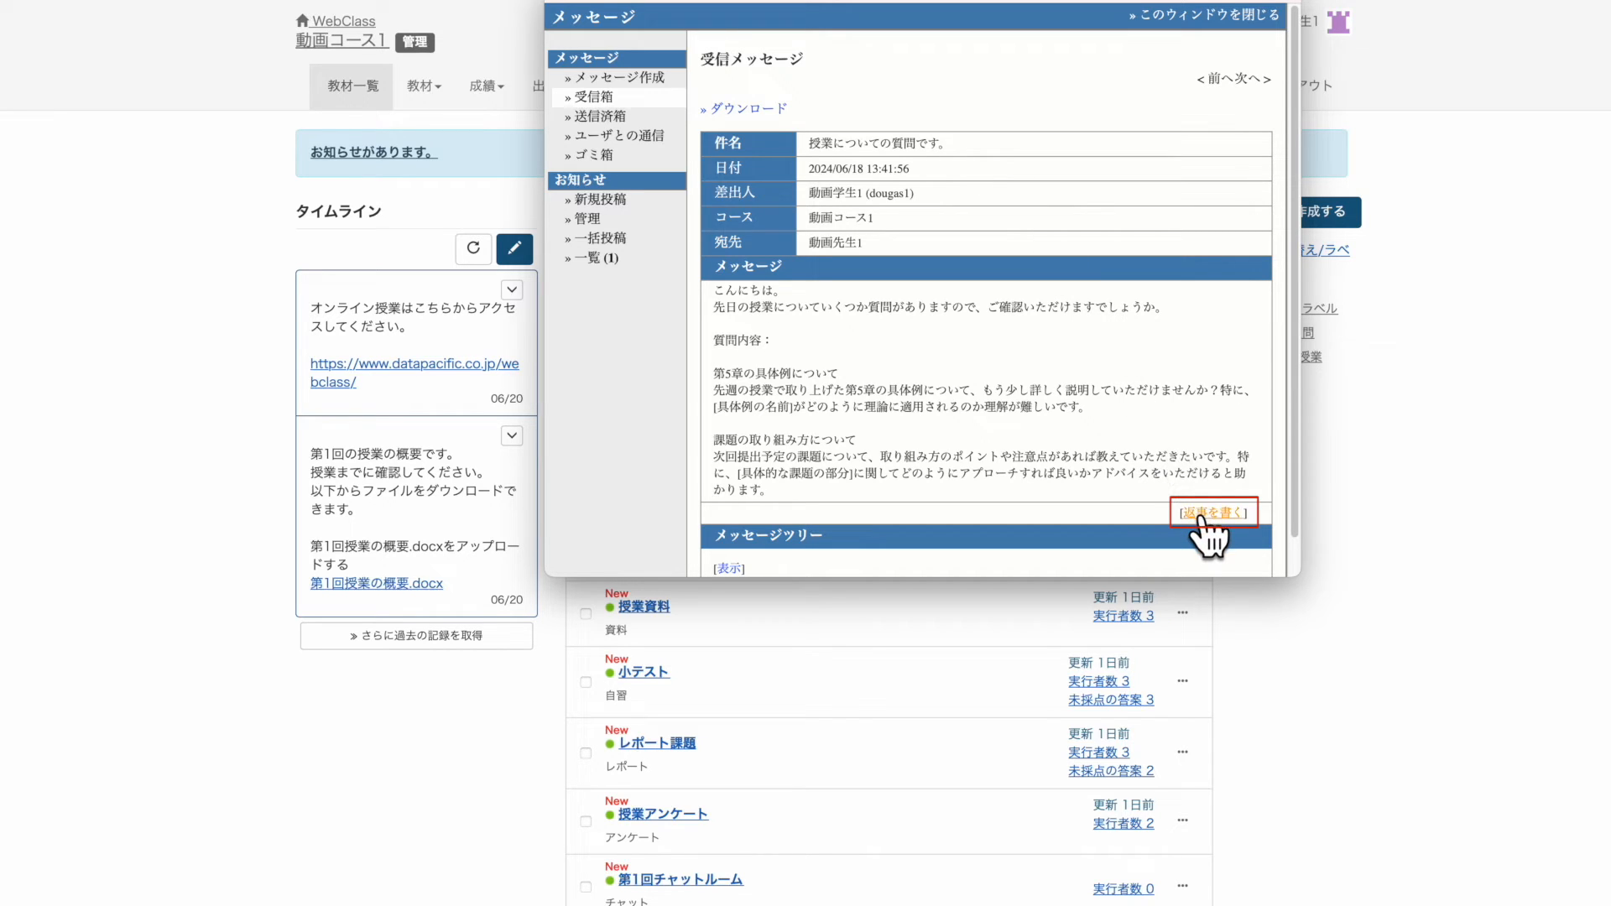
left_click(1209, 512)
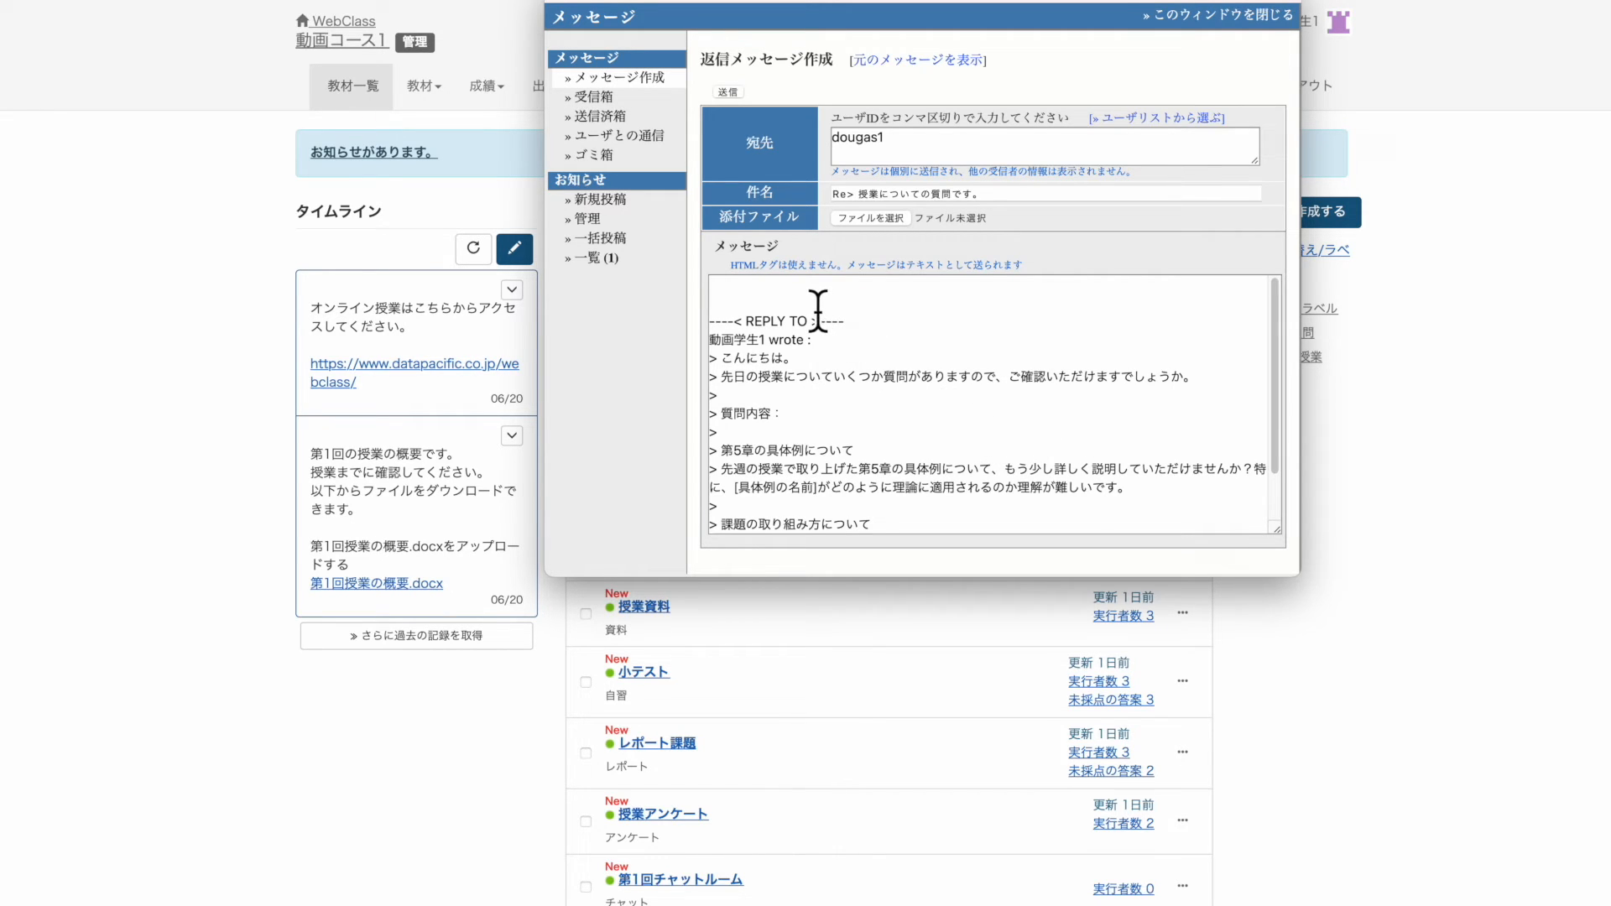
left_click(818, 309)
type("ベイジアンネットワークは、確率論的なグラフィカルモデルであり、変数間の依存関係を表現するために使用されます。理論的には、各ノードが変数を表し、エッジが条件付き依存関係を示します。具体例として、「医療診断」のシナリオを考えましょう。  ノードとエッジの設定：ノードは病気や症状を表し、エッジは病気が症状に与える影響を示します。例えば、「肺がん」と「喫煙」、「咳」のように。 条件付き確率の計算：各ノードに対して条件付き確率を設定します。例えば、「喫煙者が肺がんになる確率」、「肺がん患者が咳をする確率」などです。 ベイジアン推定の適用：観測データ（例えば、患者が咳をしている）を基に、逆に「肺がんである確率」を推定します。 このように、ベイジアンネットワークを使用することで、複雑な依存関係を持つデータに対して確率的な推論を行うことが可能となります。授業で取り上げた具体例を再度確認しながら、この理論的フレームワークに当てはめてみてください。")
left_click(725, 92)
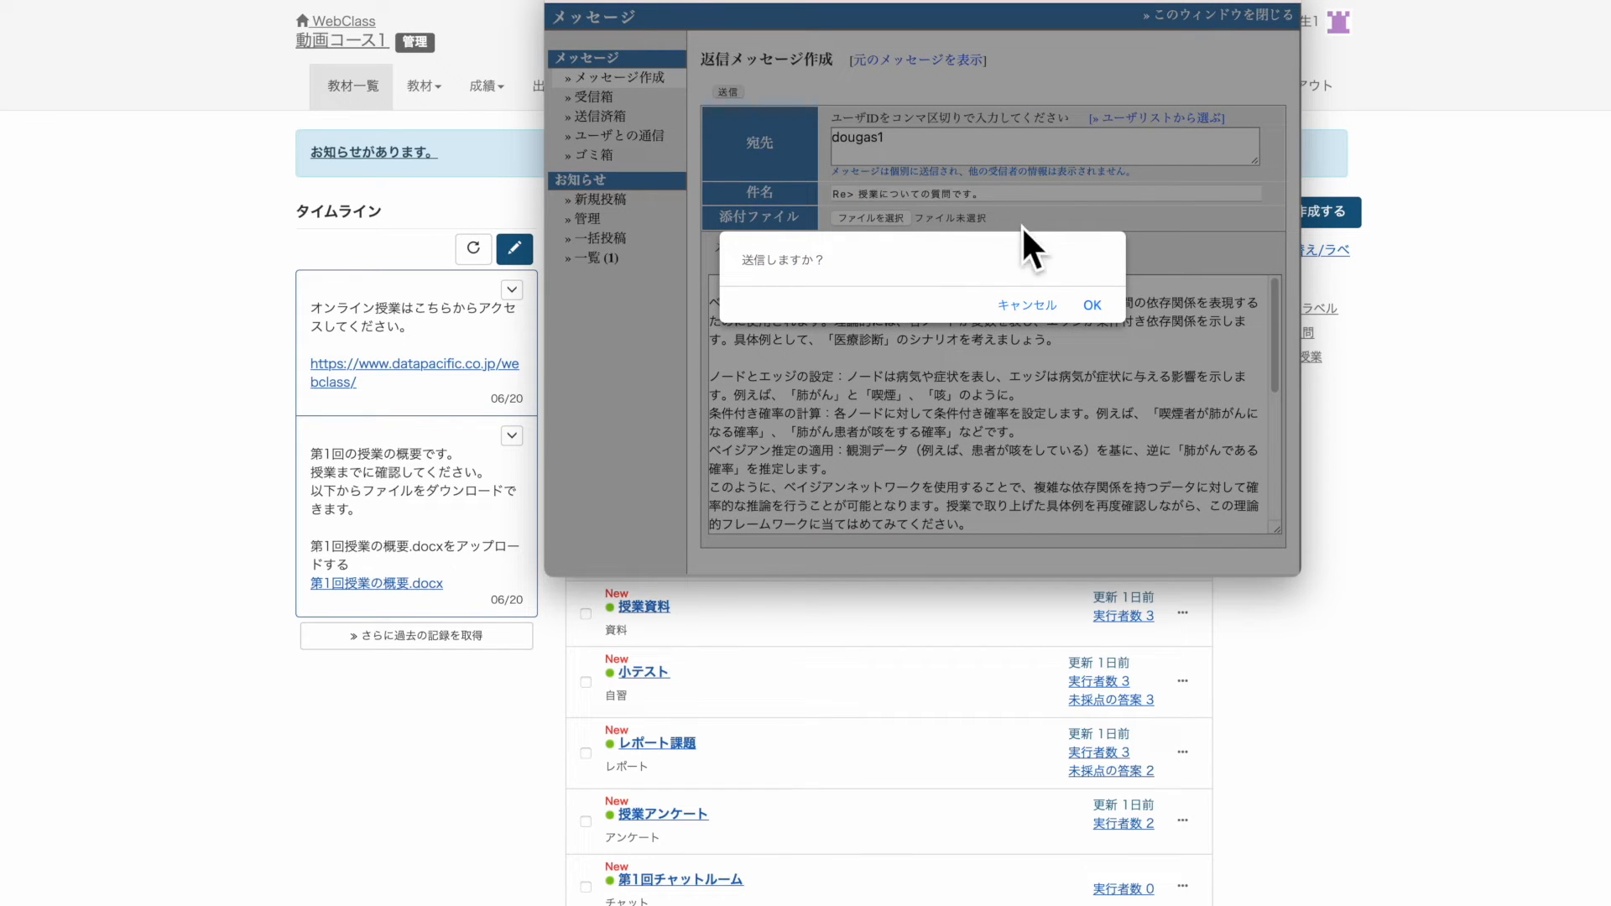
left_click(1092, 305)
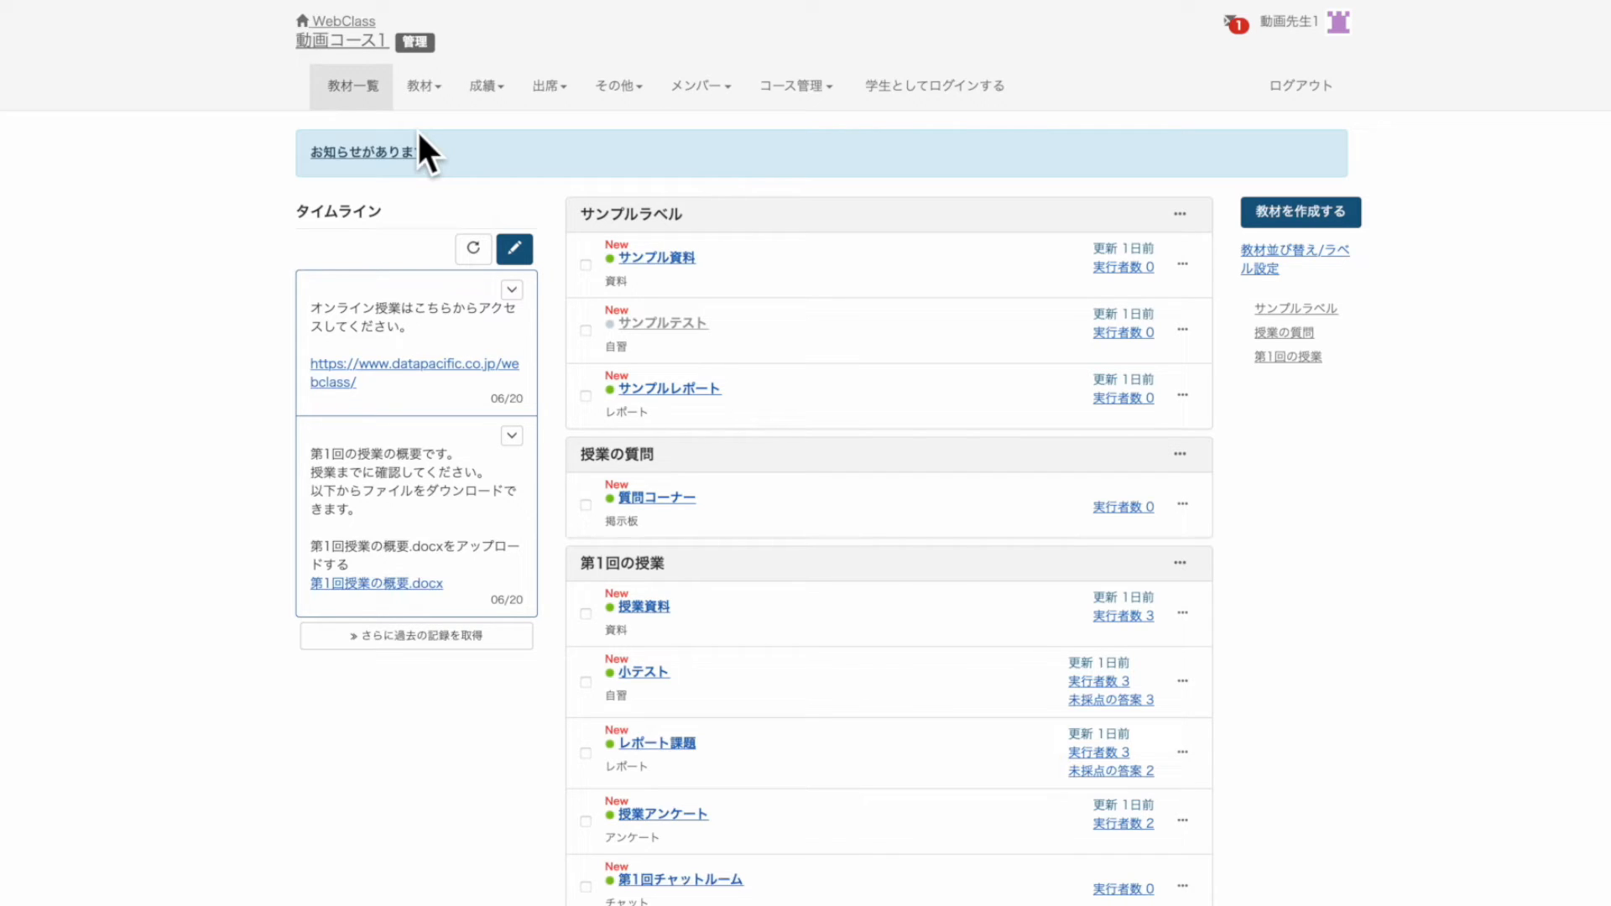
Step: Open the course's 成績一覧 and view the scores as 平均得点, 最大得点 and 最小得点
left_click(495, 97)
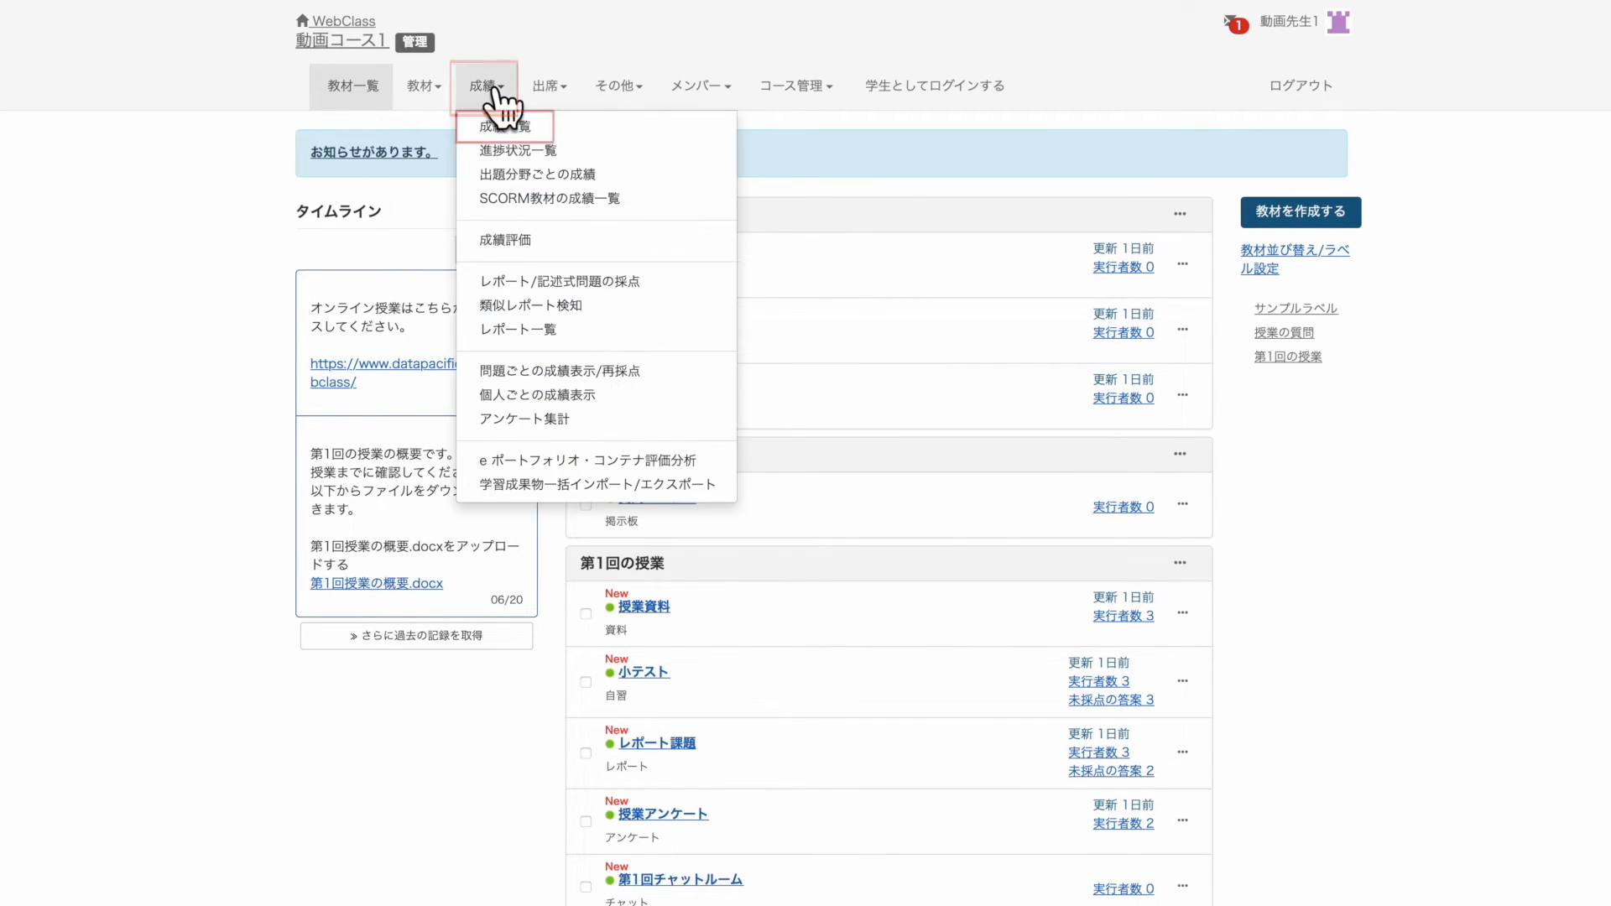
left_click(571, 128)
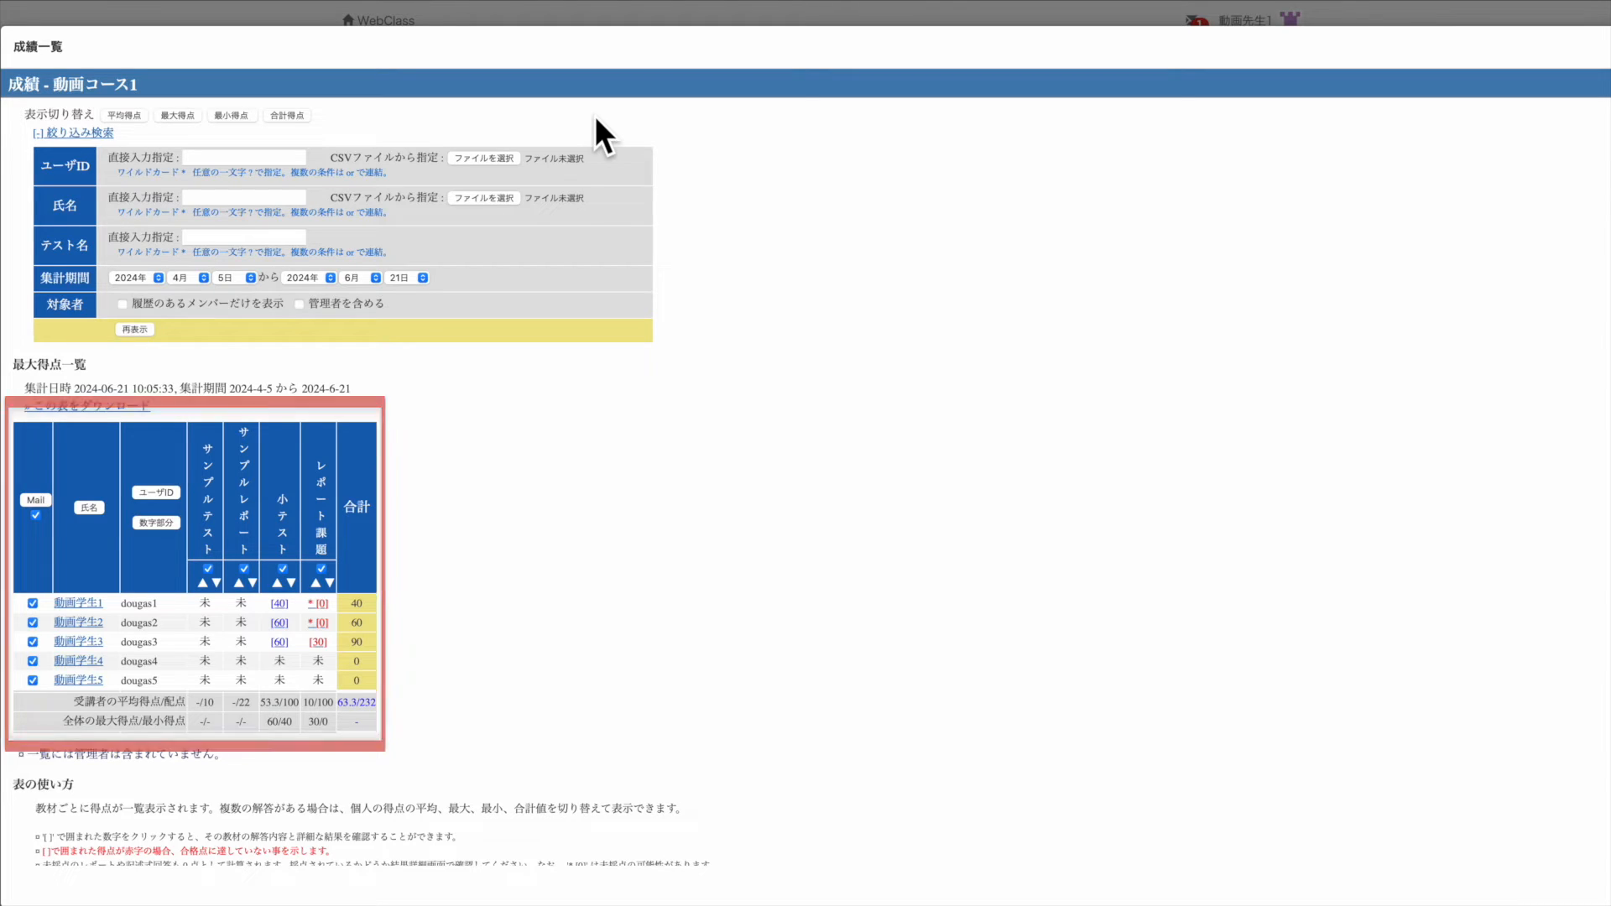
left_click(136, 115)
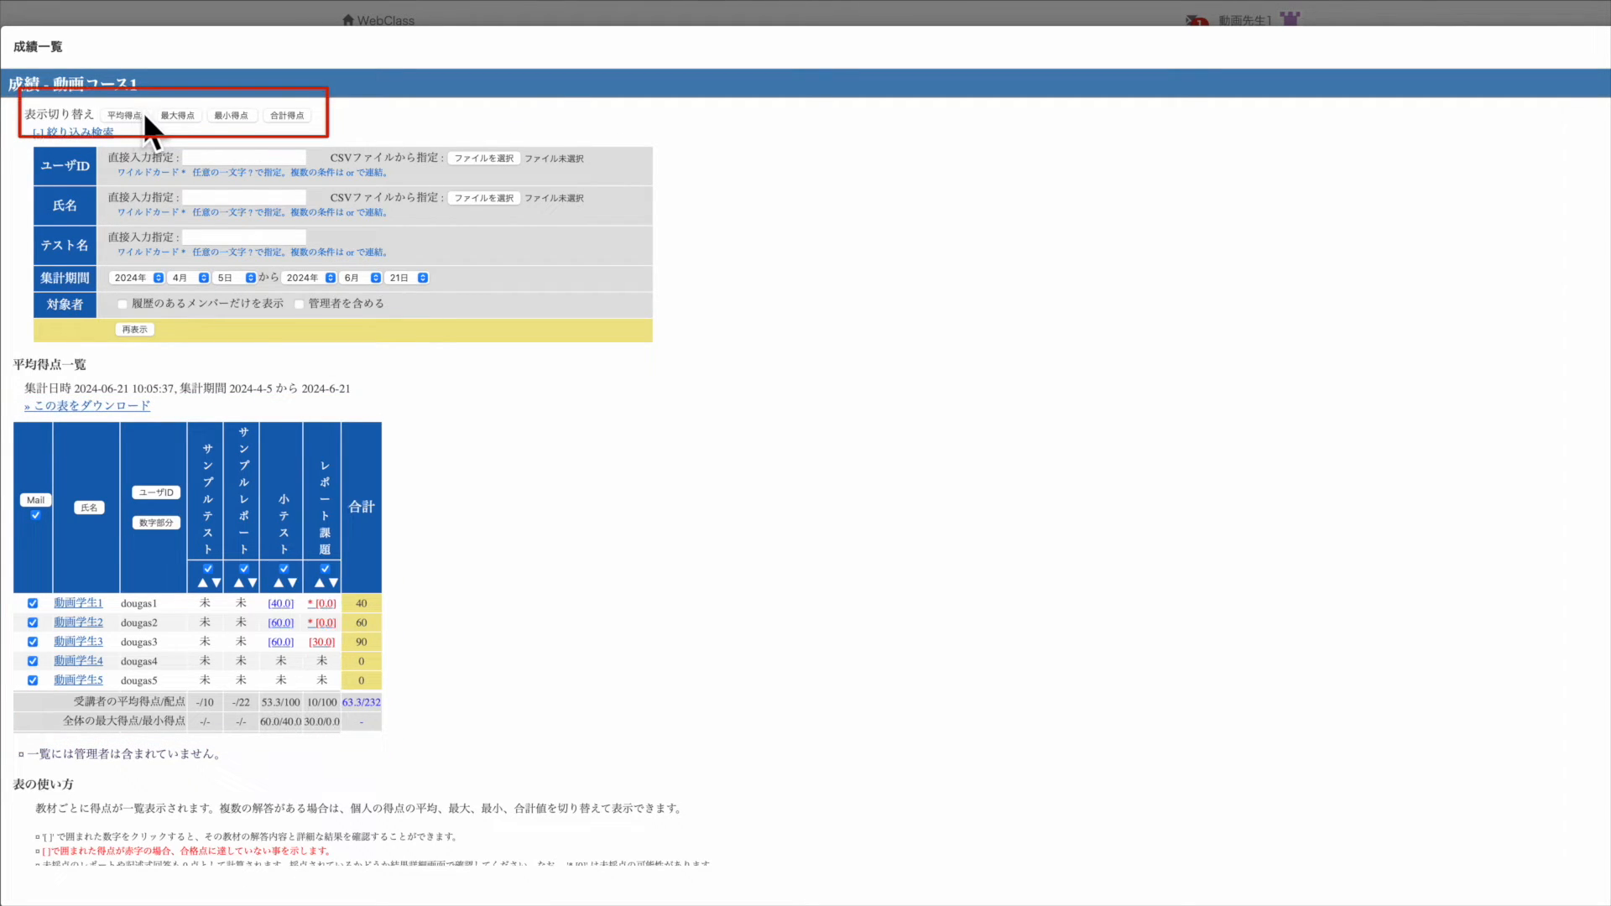
left_click(172, 116)
left_click(231, 115)
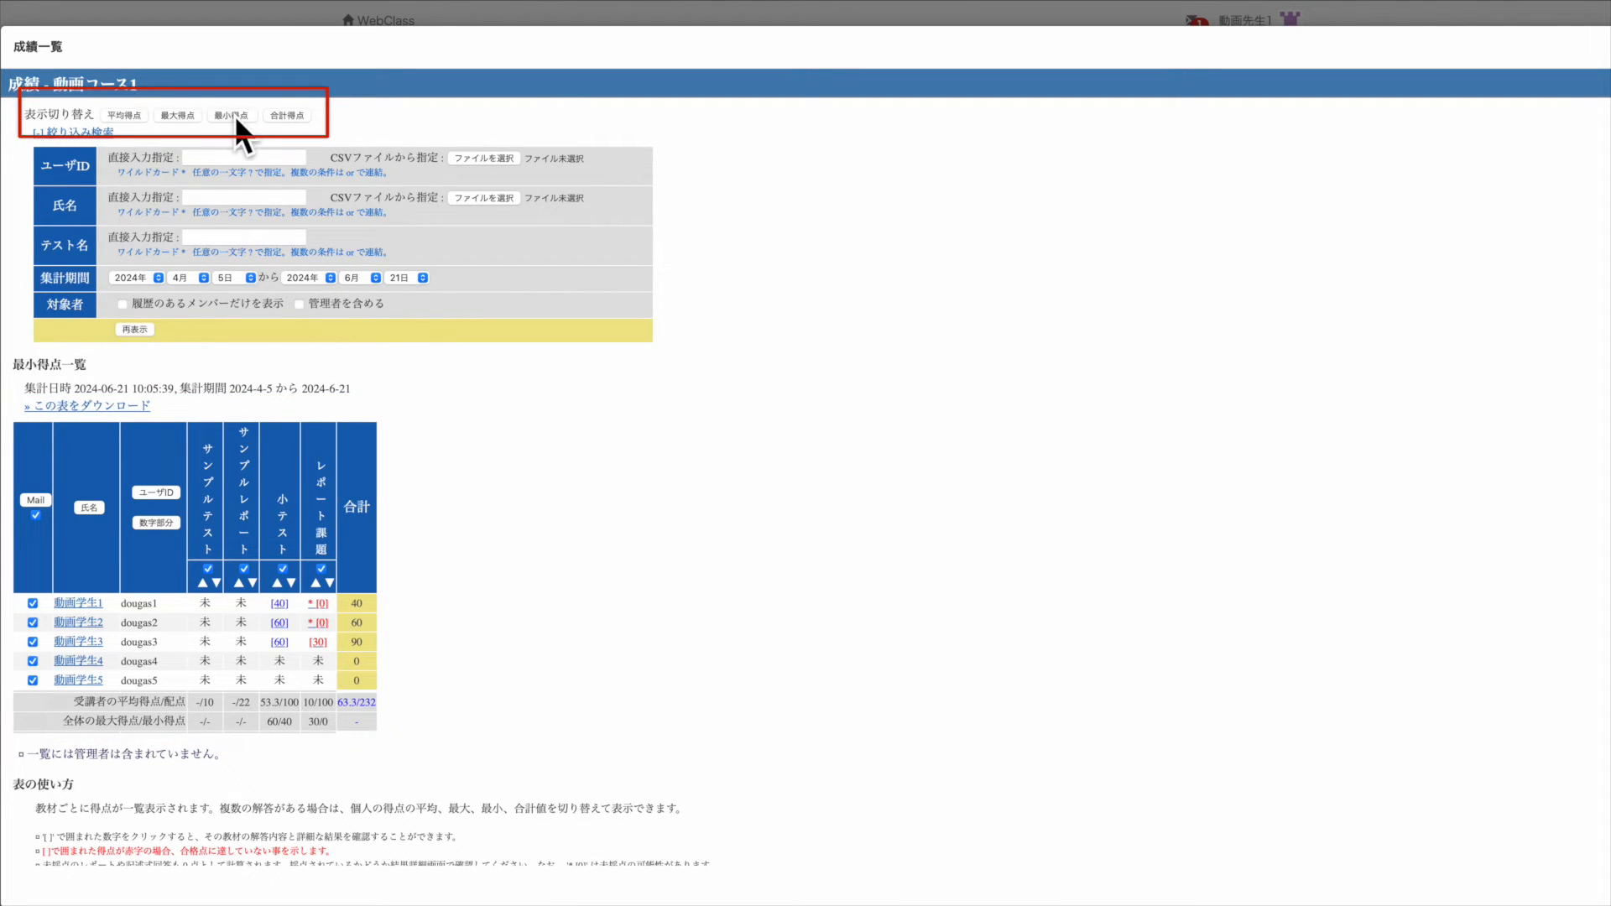
Step: Show the 合計得点 scores filtered to the test 小テスト and download the table as result.csv
left_click(283, 117)
left_click(247, 239)
type("s小テスト")
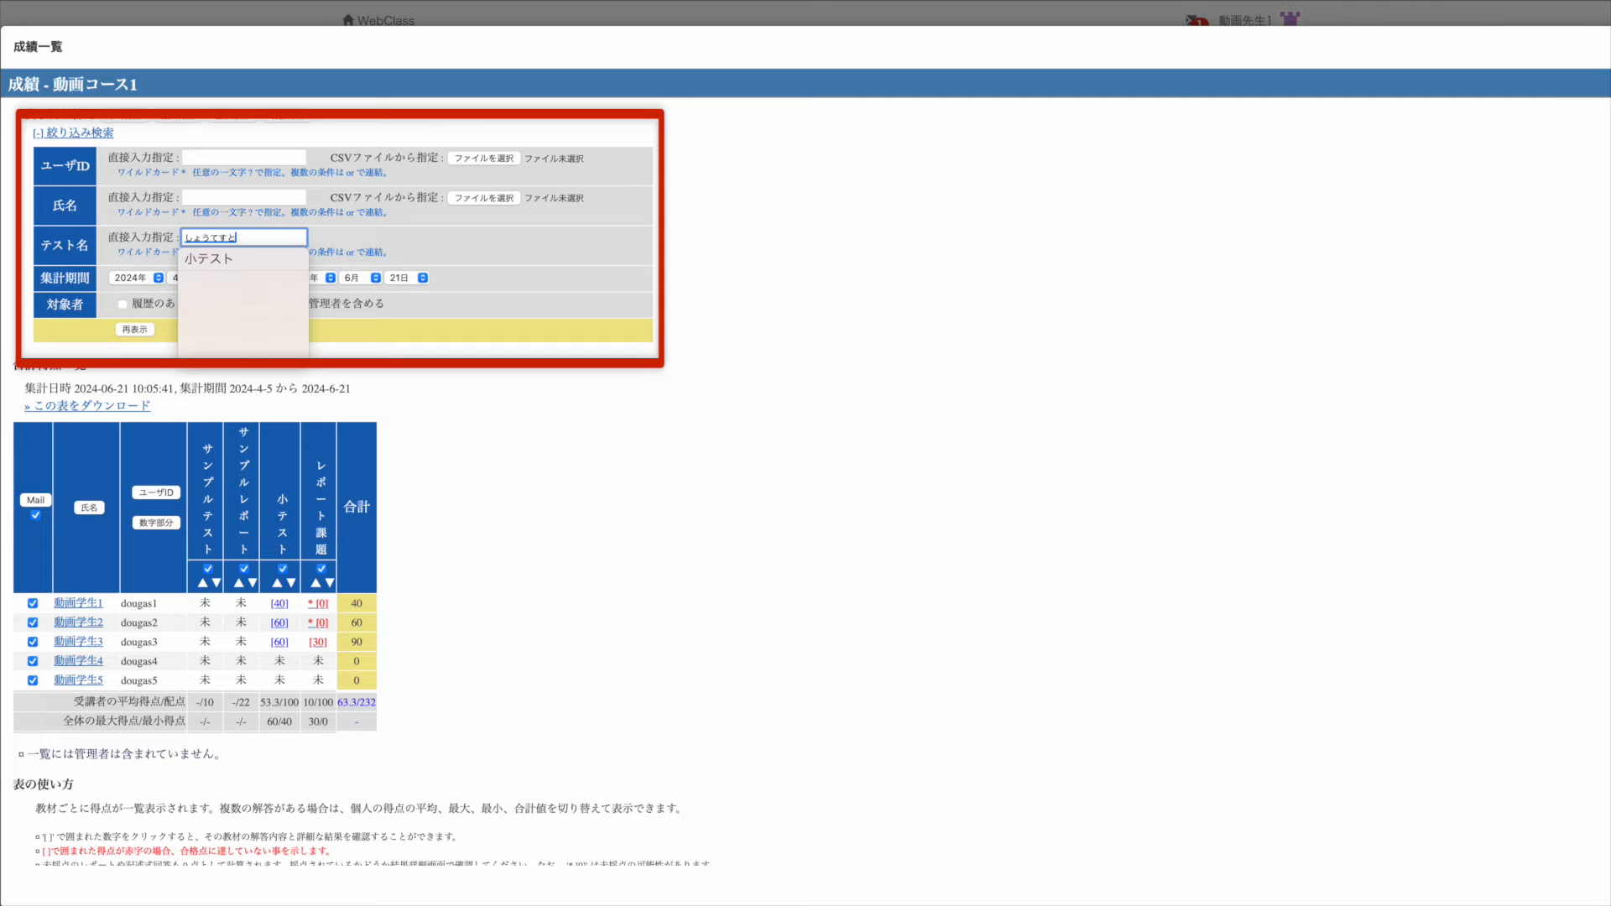
key("Return")
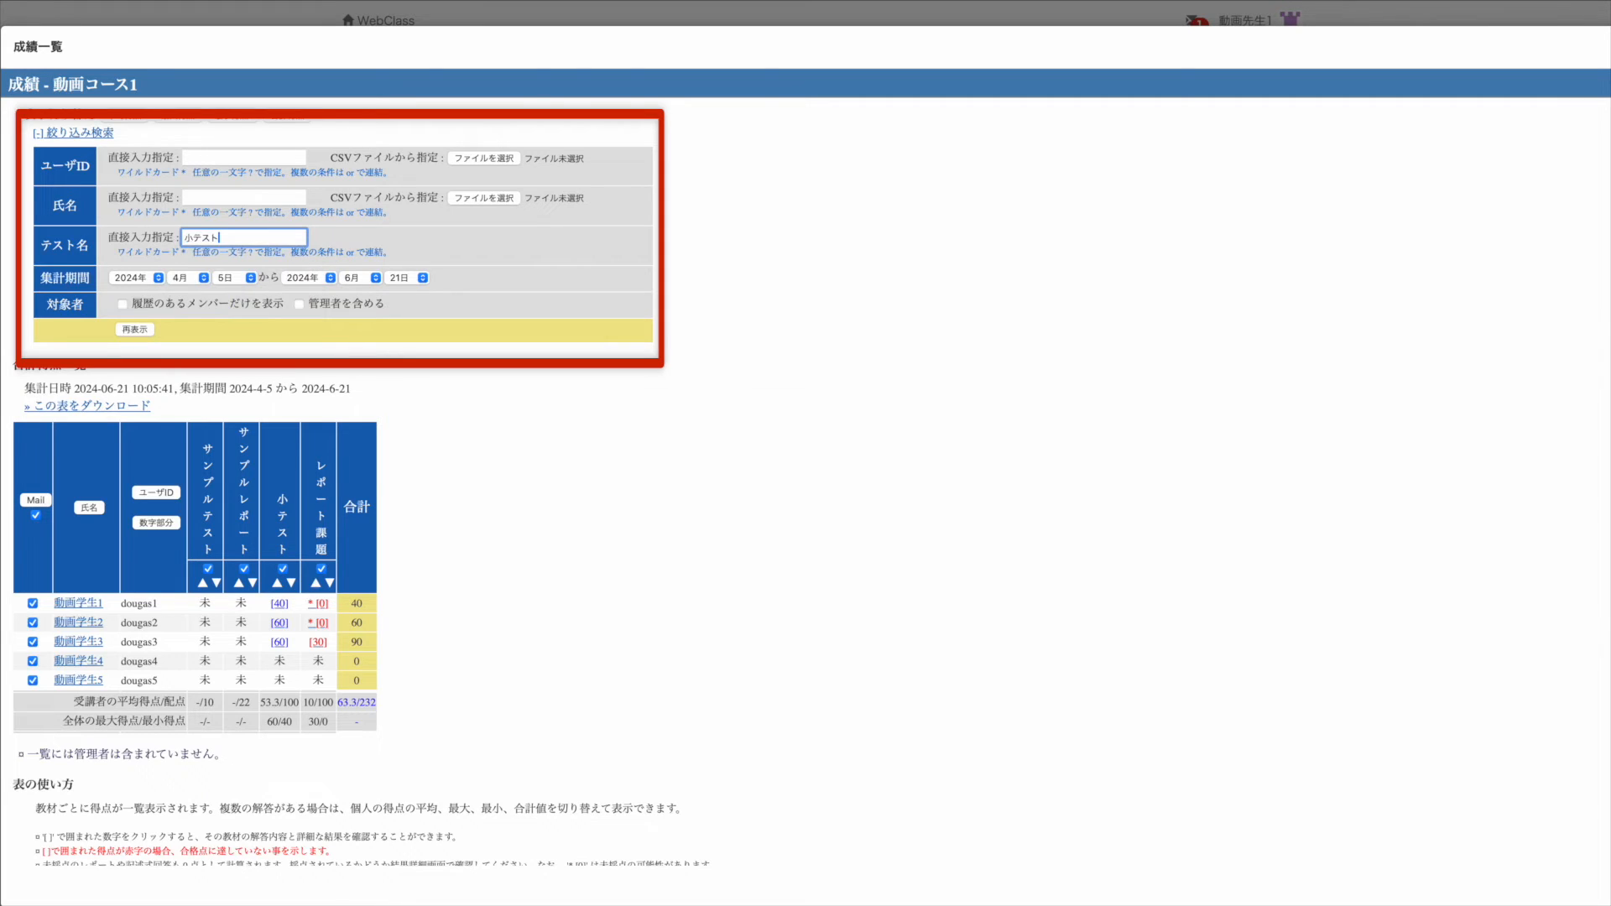
left_click(148, 329)
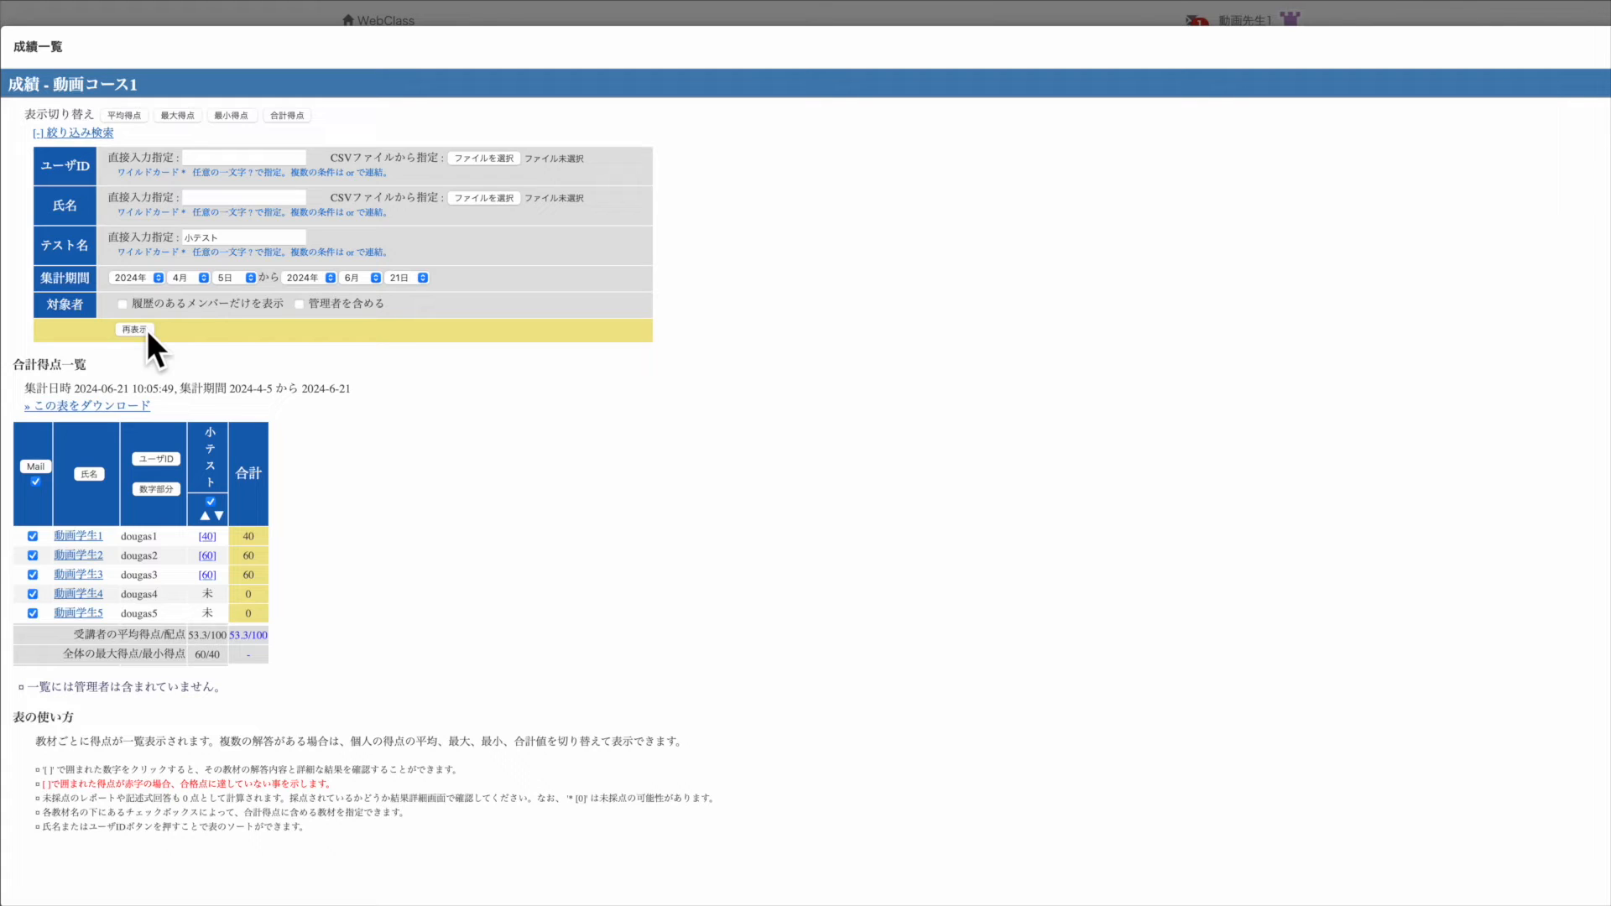
left_click(134, 406)
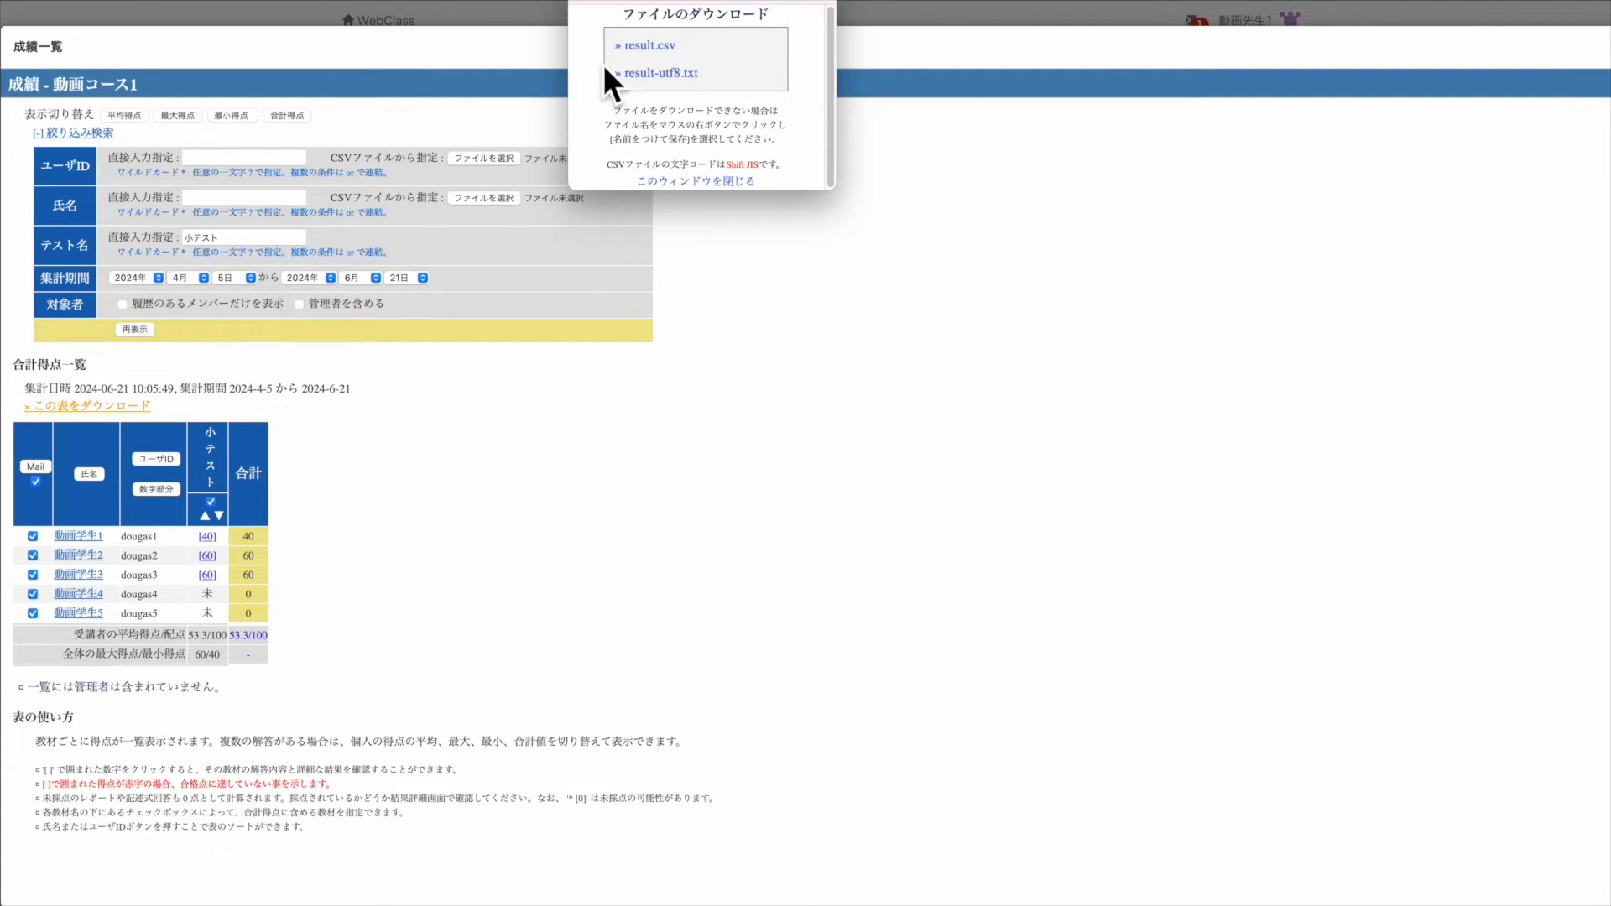
left_click(647, 47)
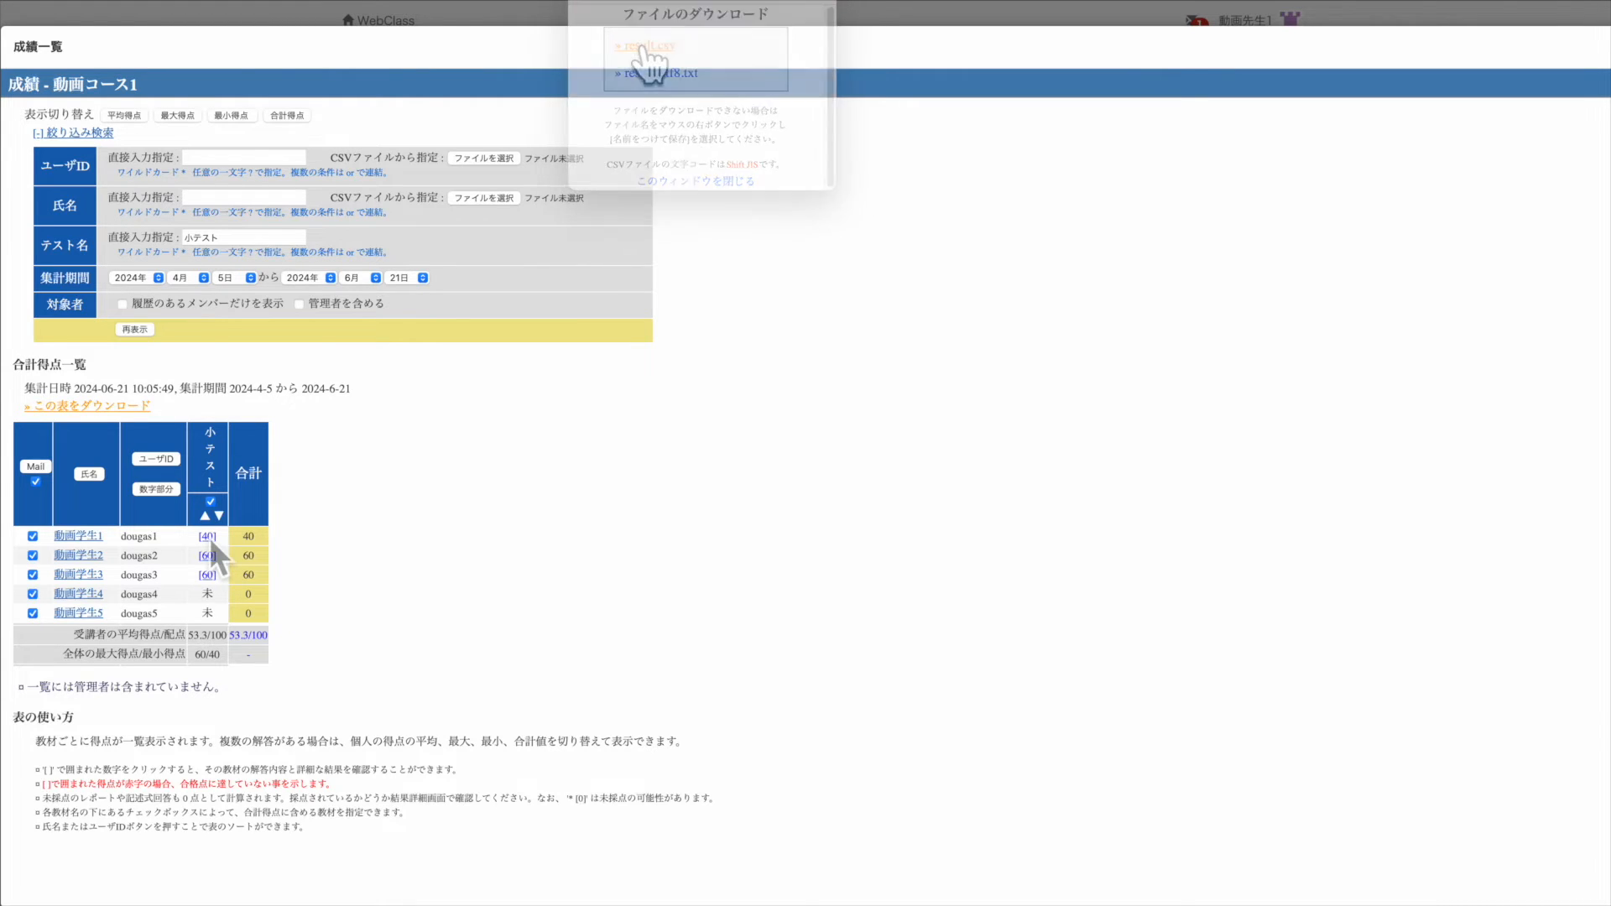
Step: Examine the first student's 小テスト answer details and return to the 成績一覧
left_click(209, 537)
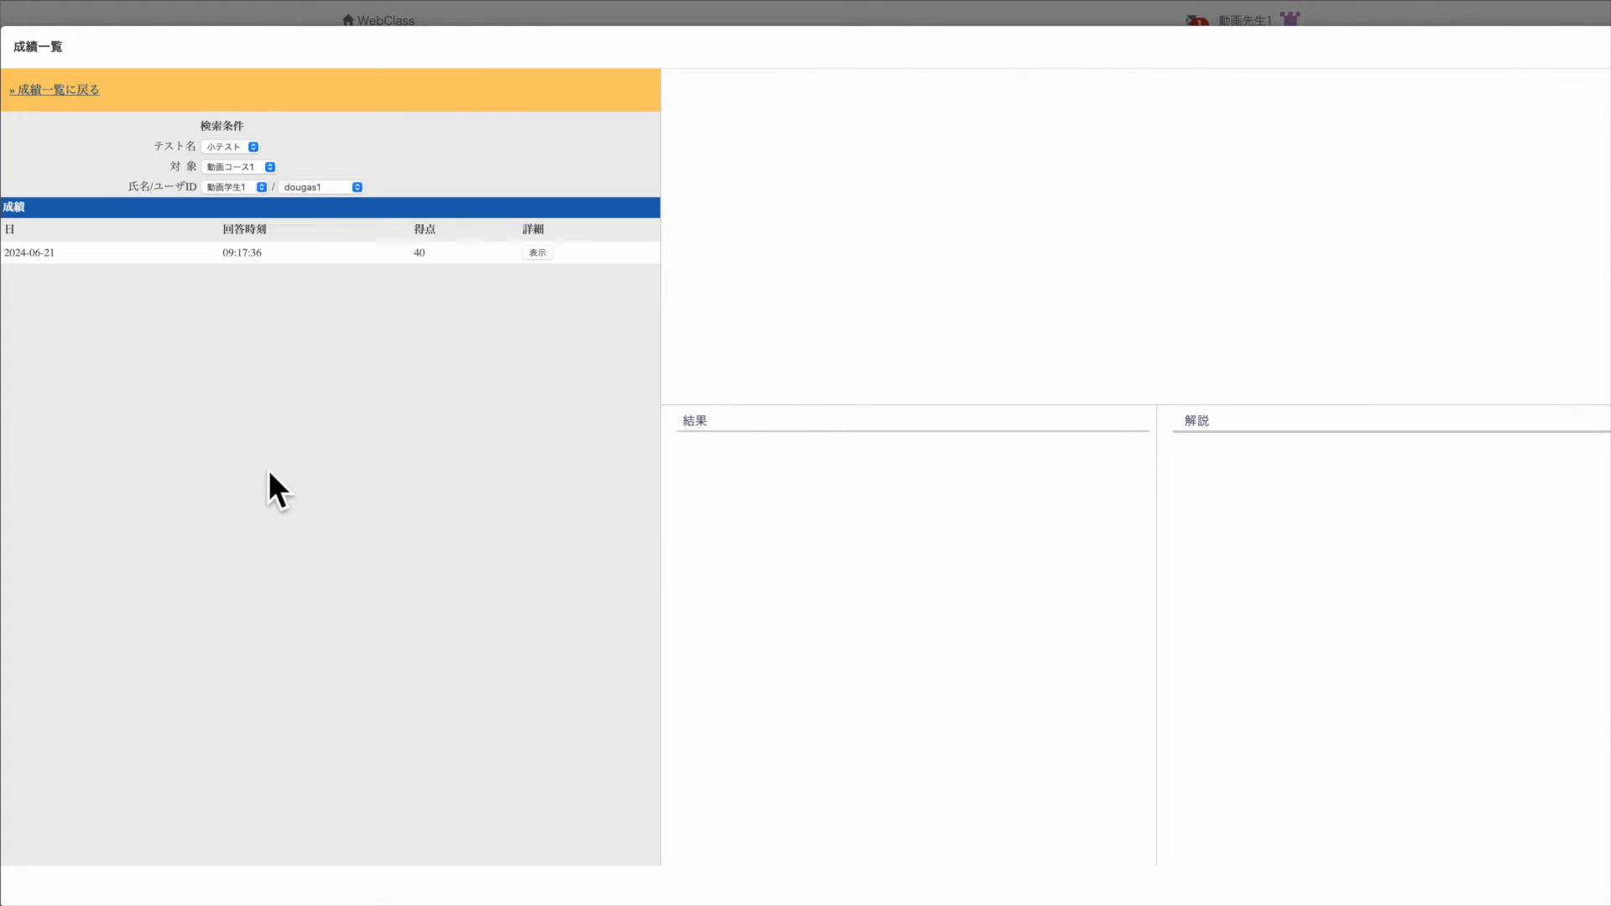
left_click(532, 252)
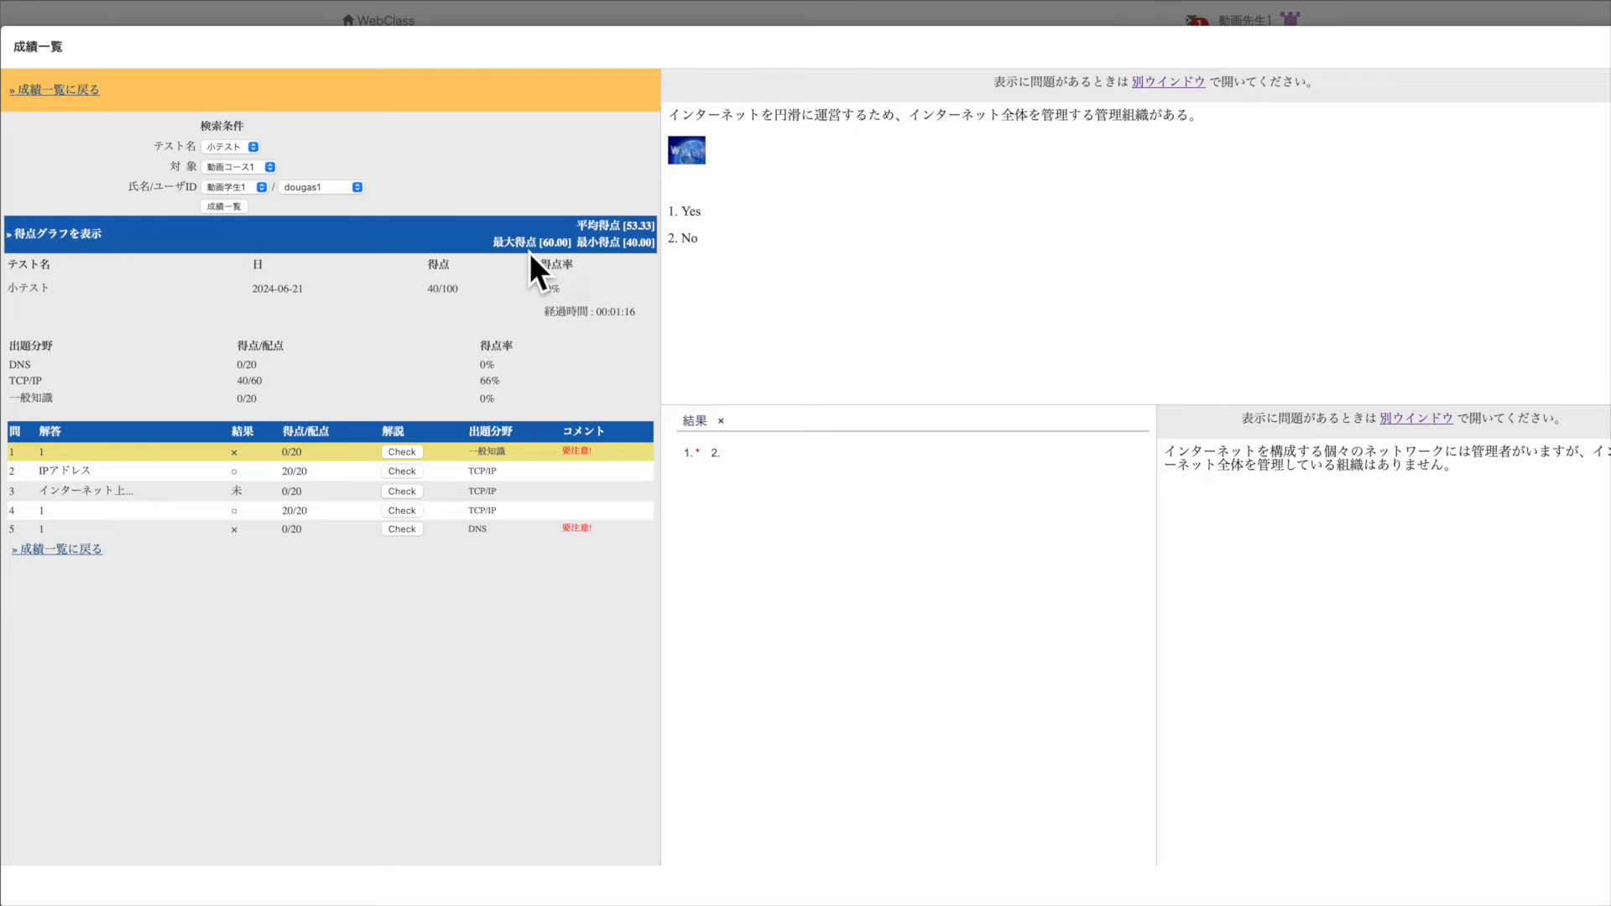
left_click(74, 91)
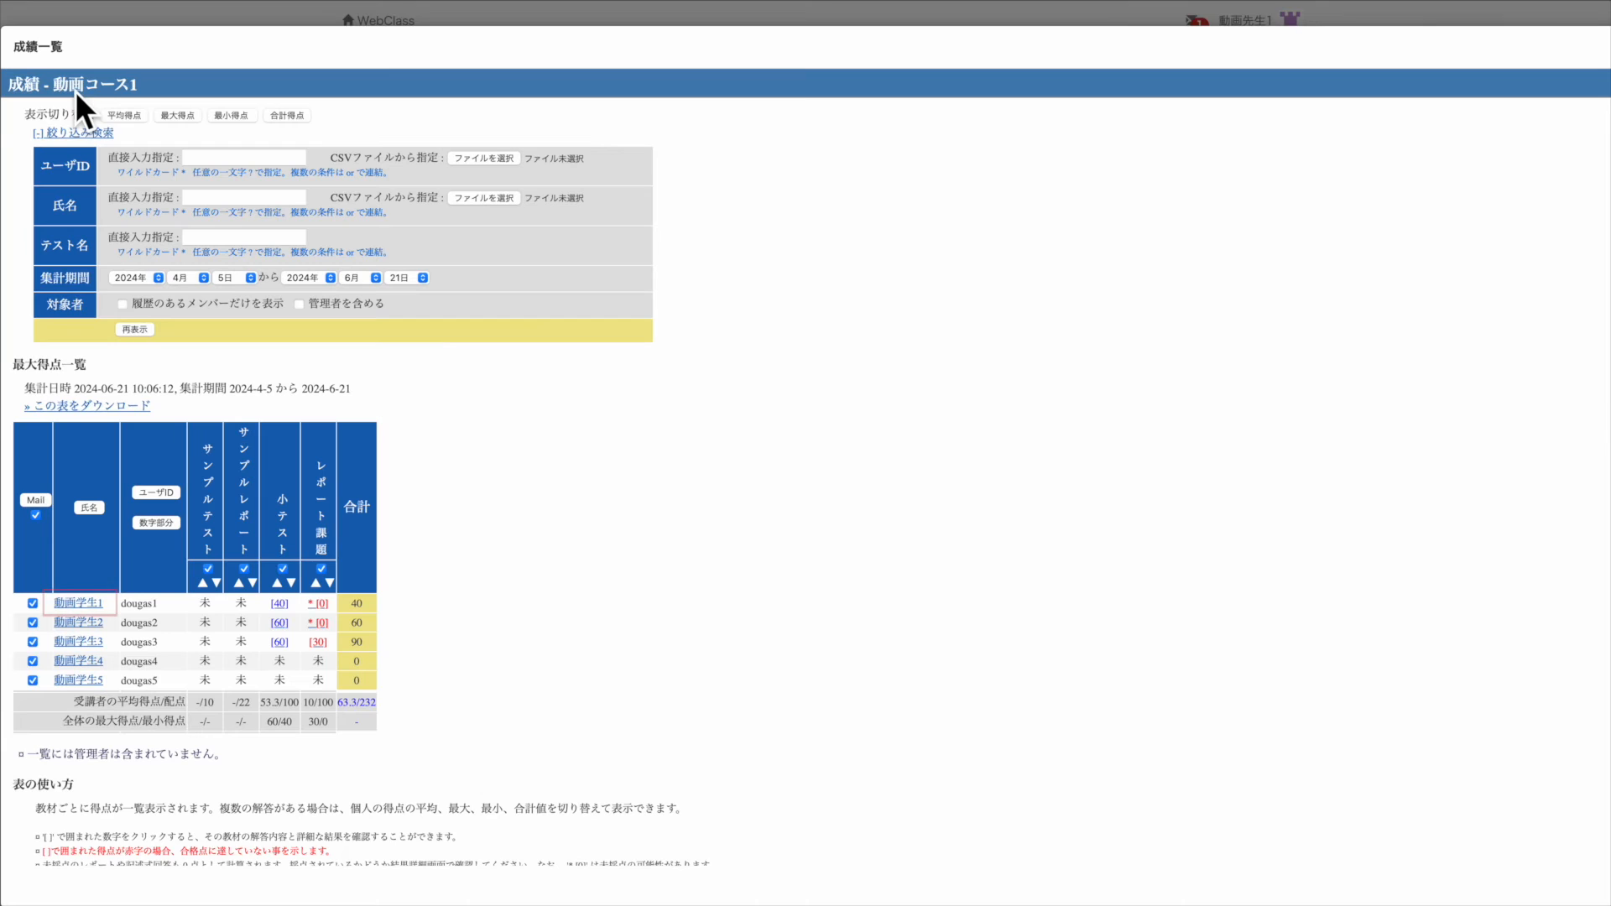
Step: Open a new message to the first student from the grade list, followed by one to all checked students
left_click(88, 603)
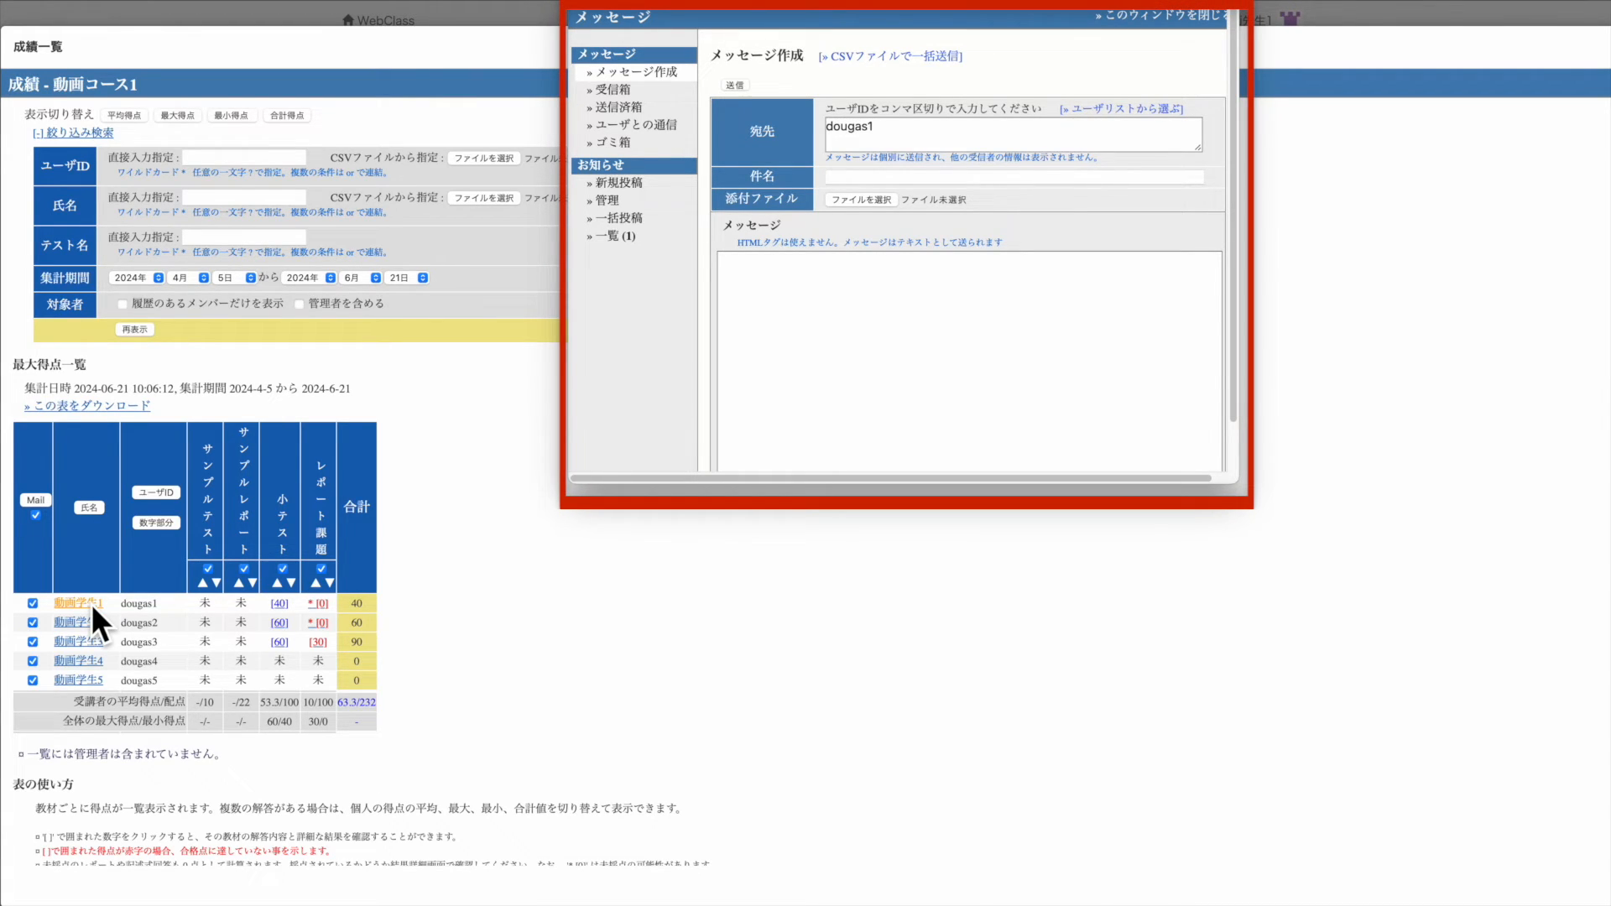
left_click(47, 501)
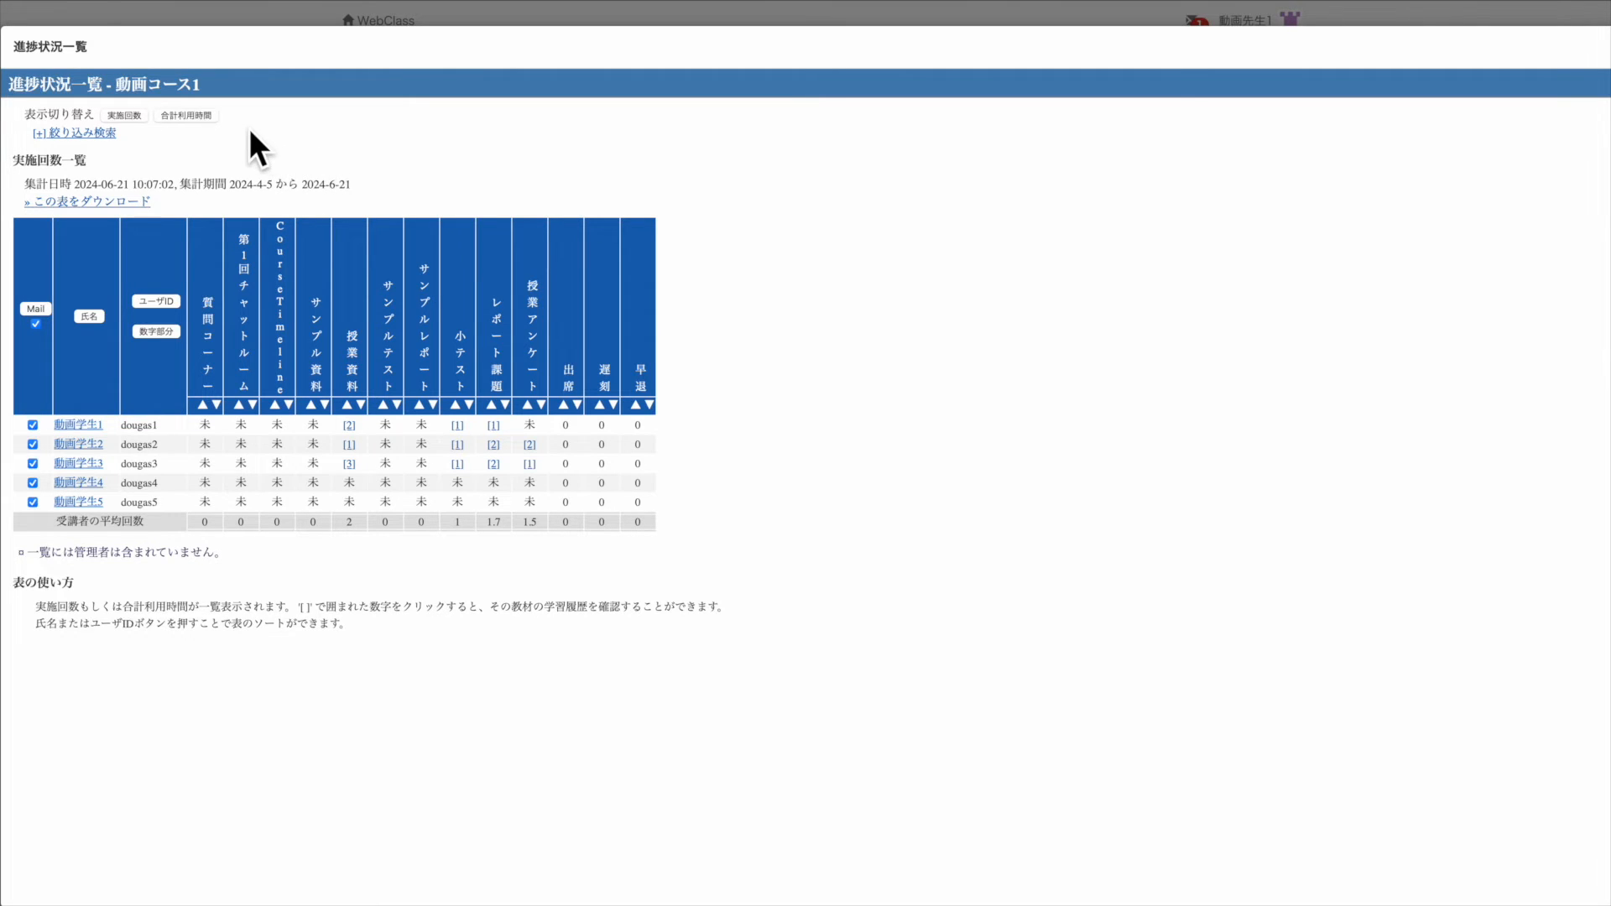
Step: View the course's 進捗状況一覧 by 合計利用時間 and return it to 実施回数
left_click(199, 117)
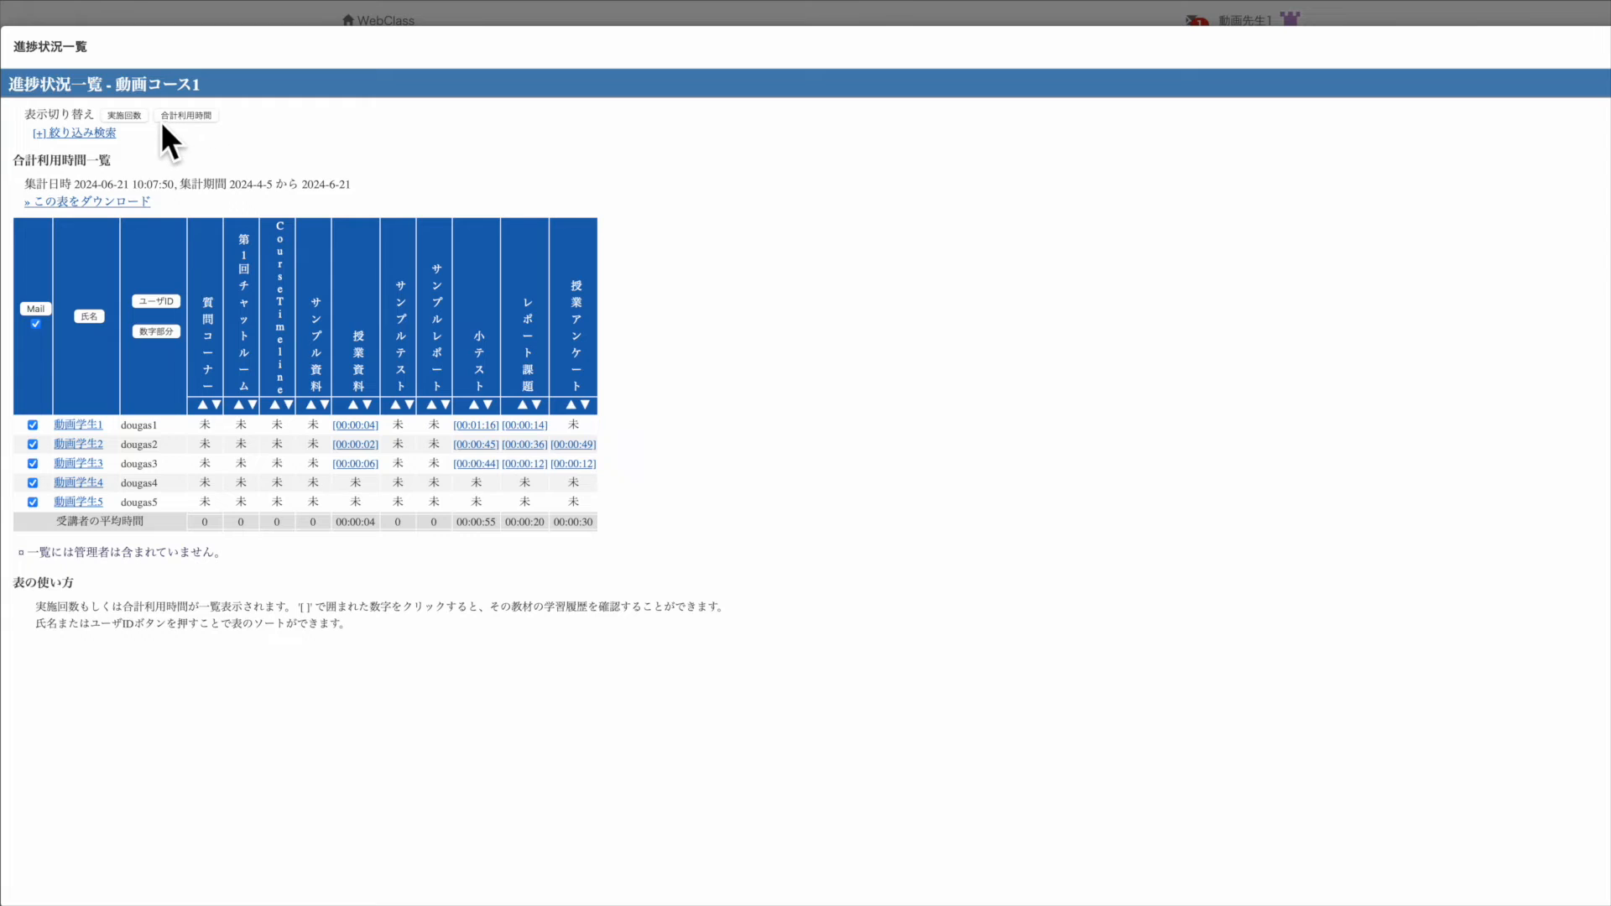
left_click(139, 115)
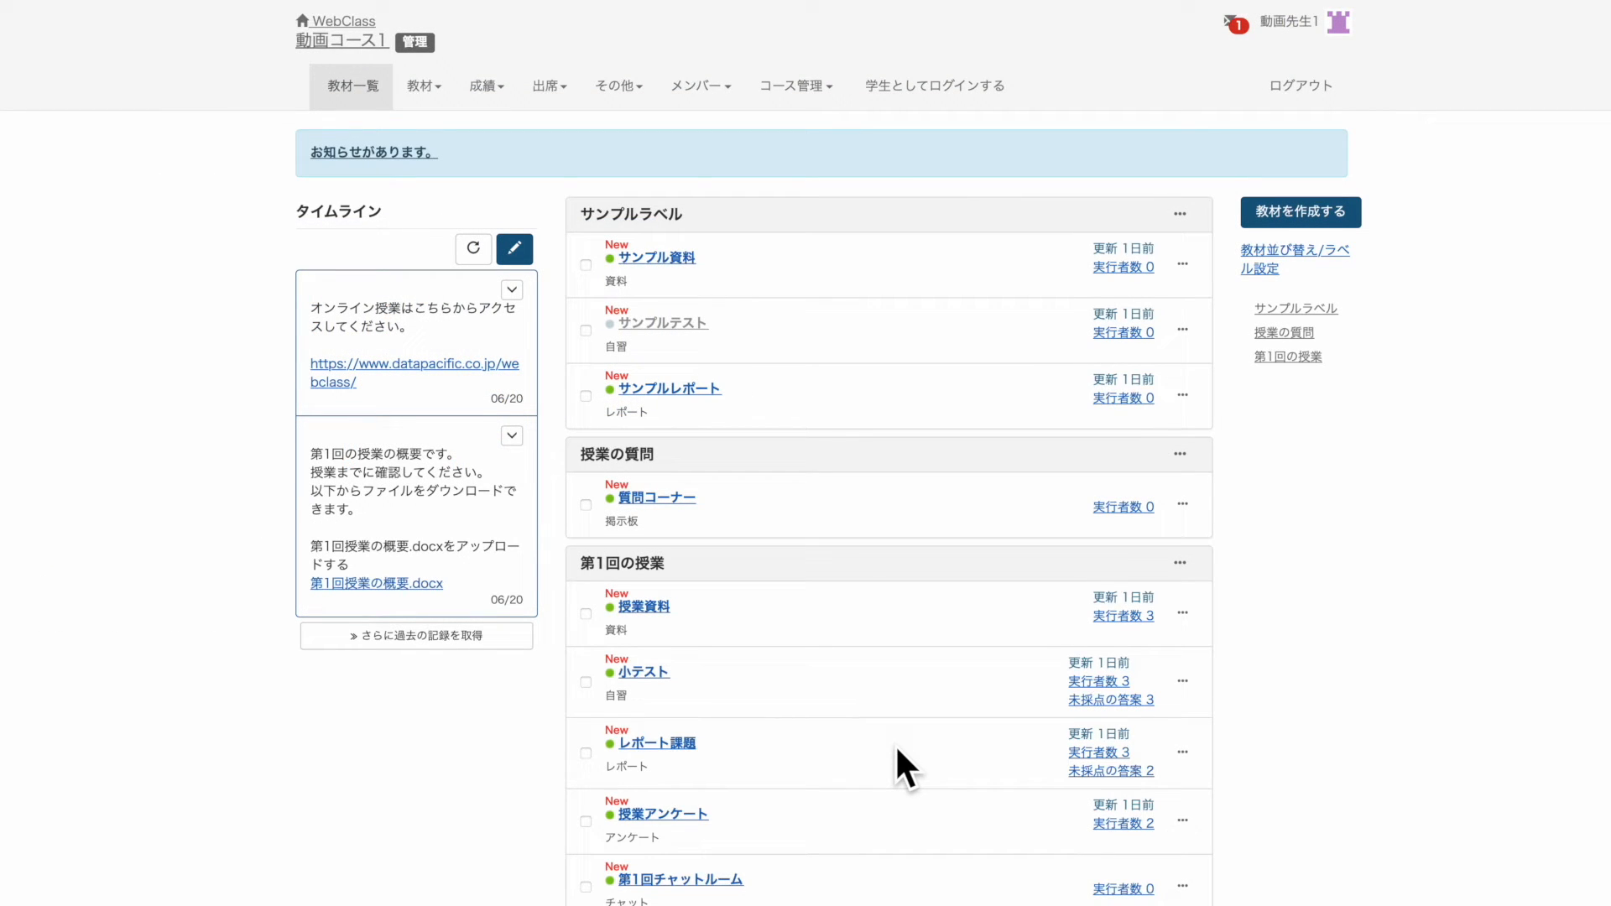
Step: Open the アンケート集計 of 授業アンケート and view Q. 1 as a 円グラフ and the 回答一覧 for Q. 2
scroll(1161, 767, "down", 1)
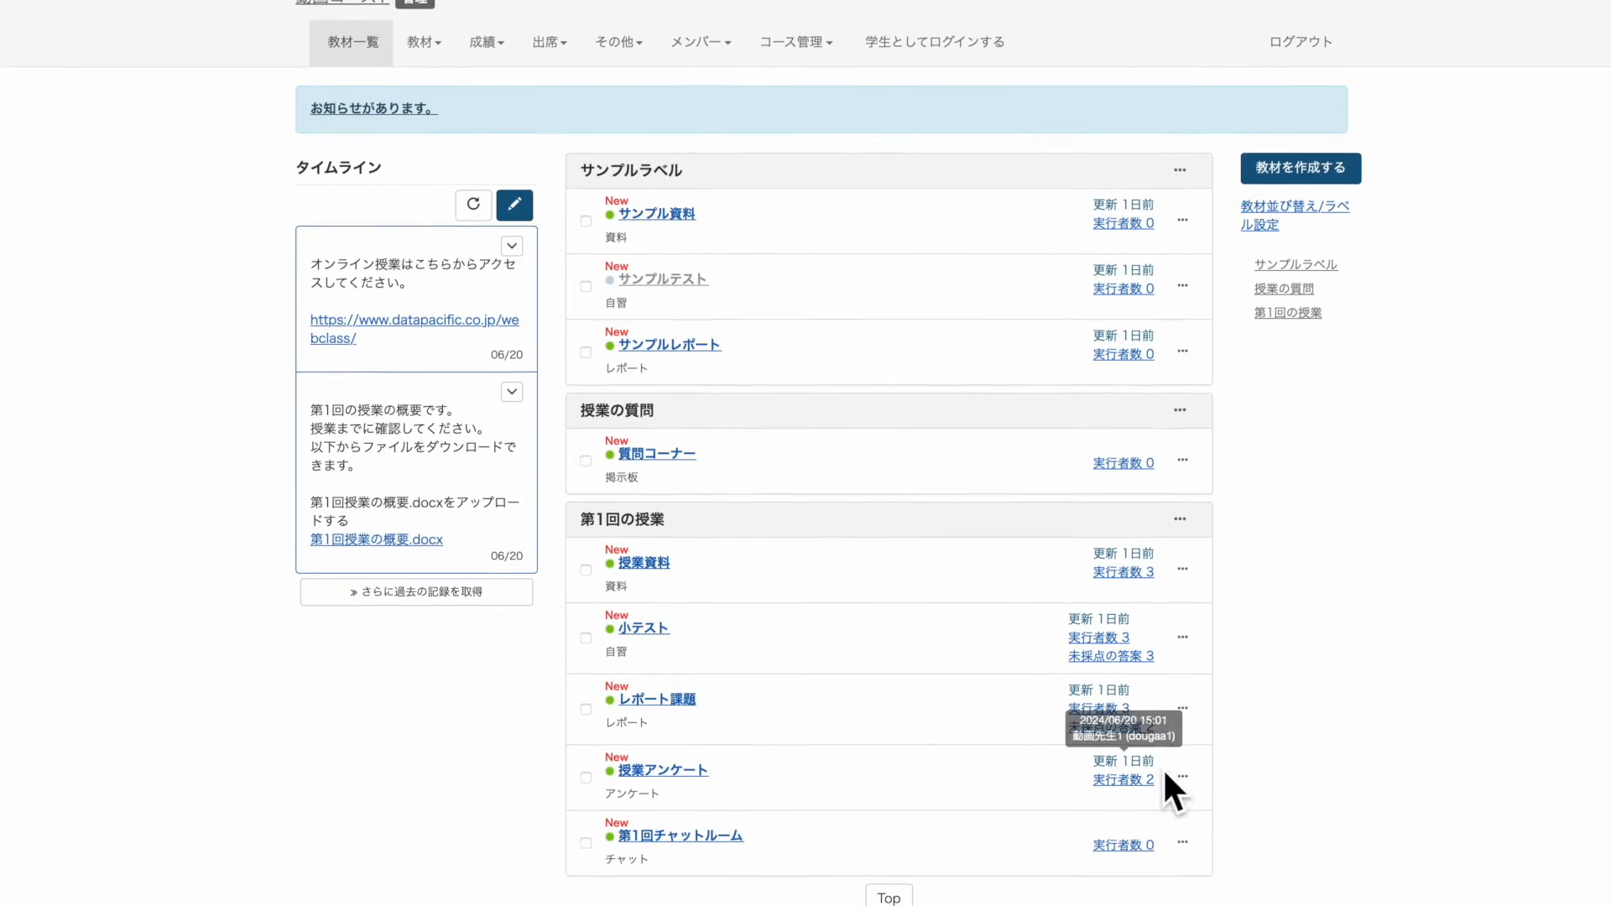
left_click(1179, 751)
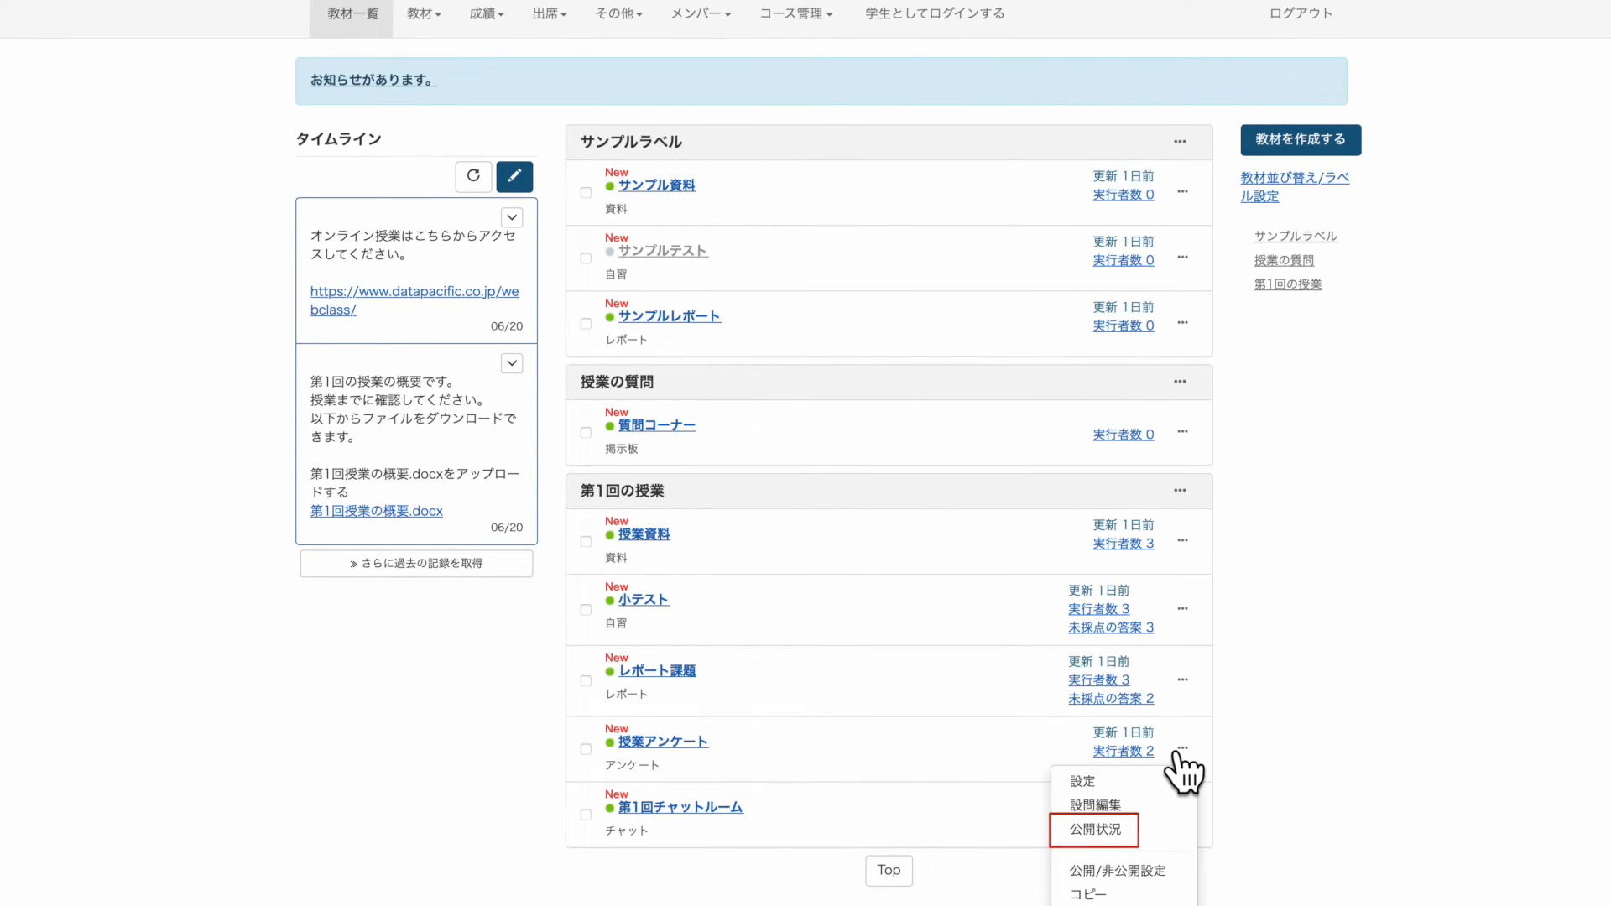
left_click(1169, 827)
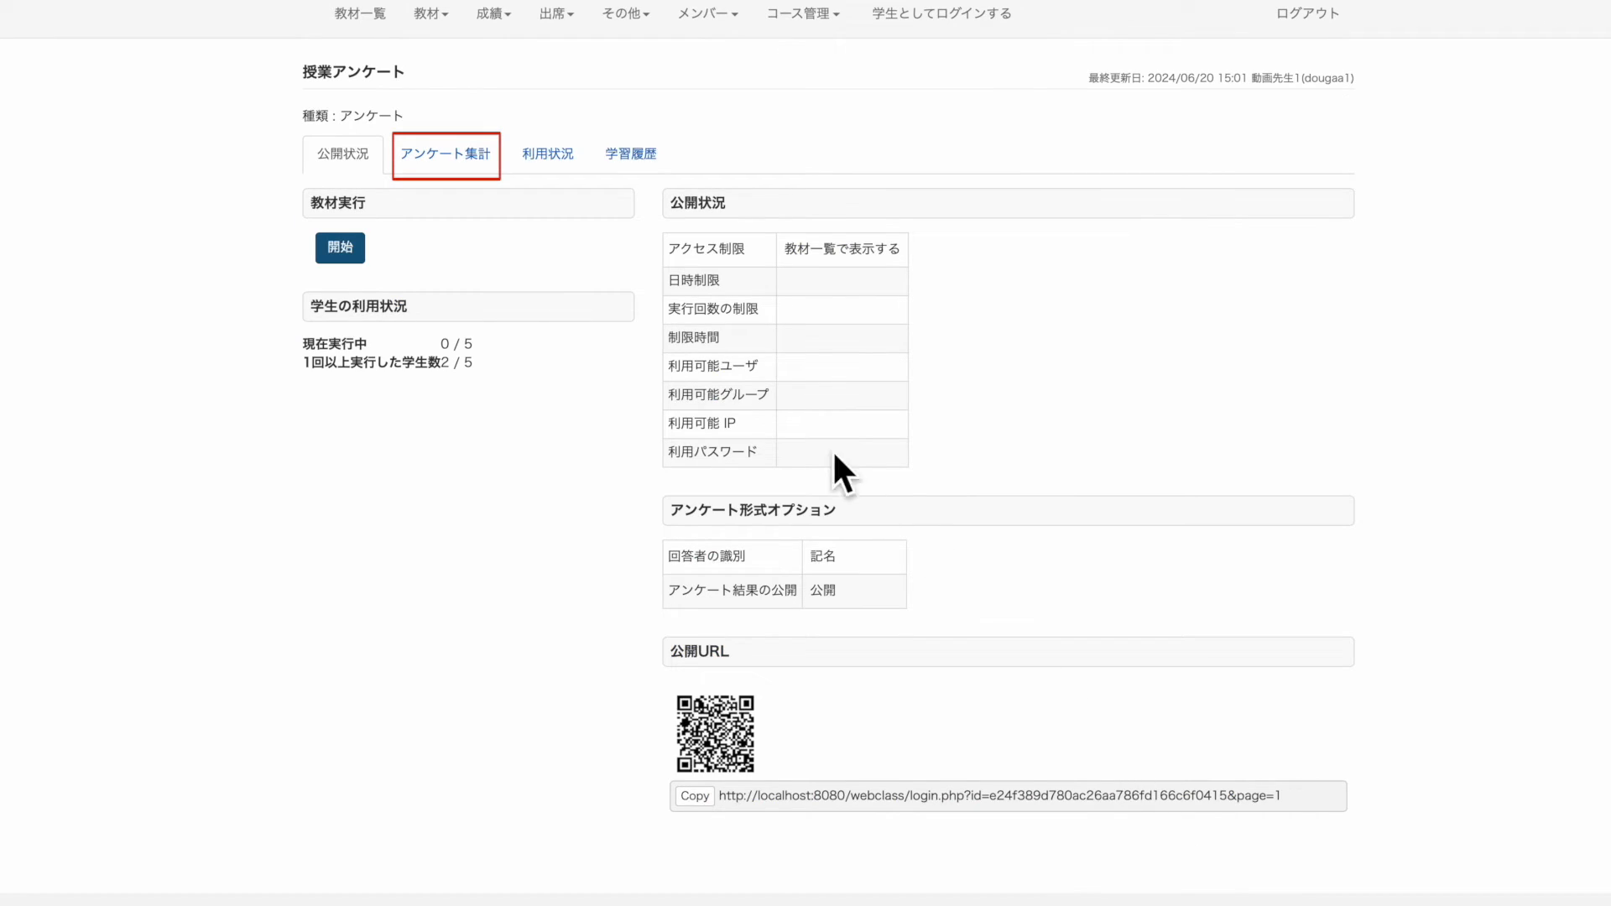
left_click(485, 153)
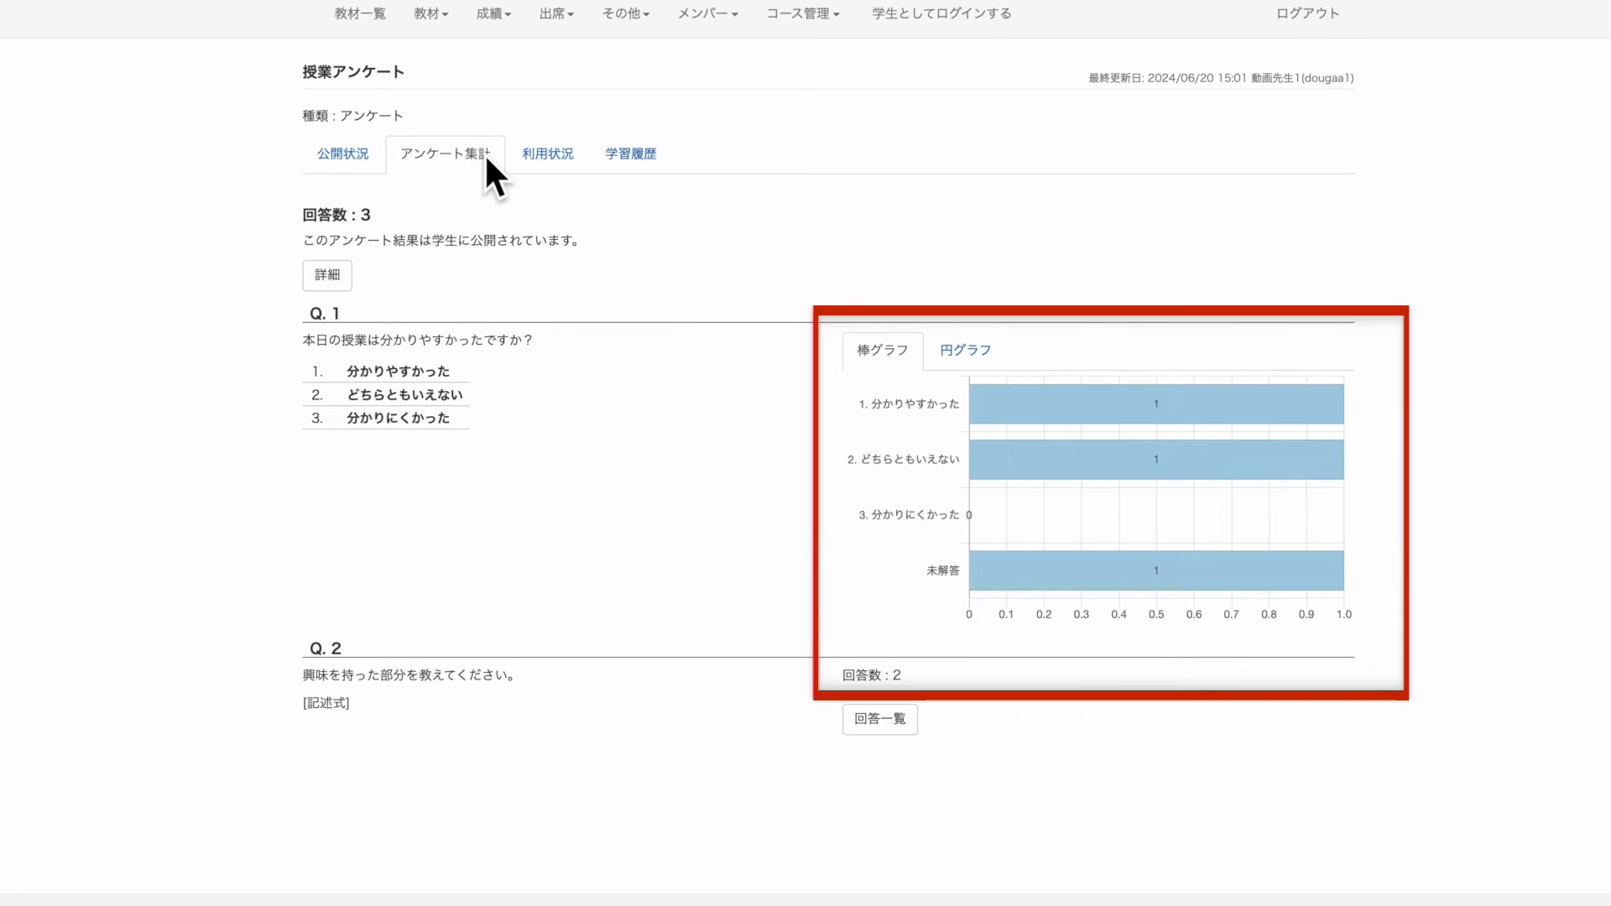
left_click(978, 361)
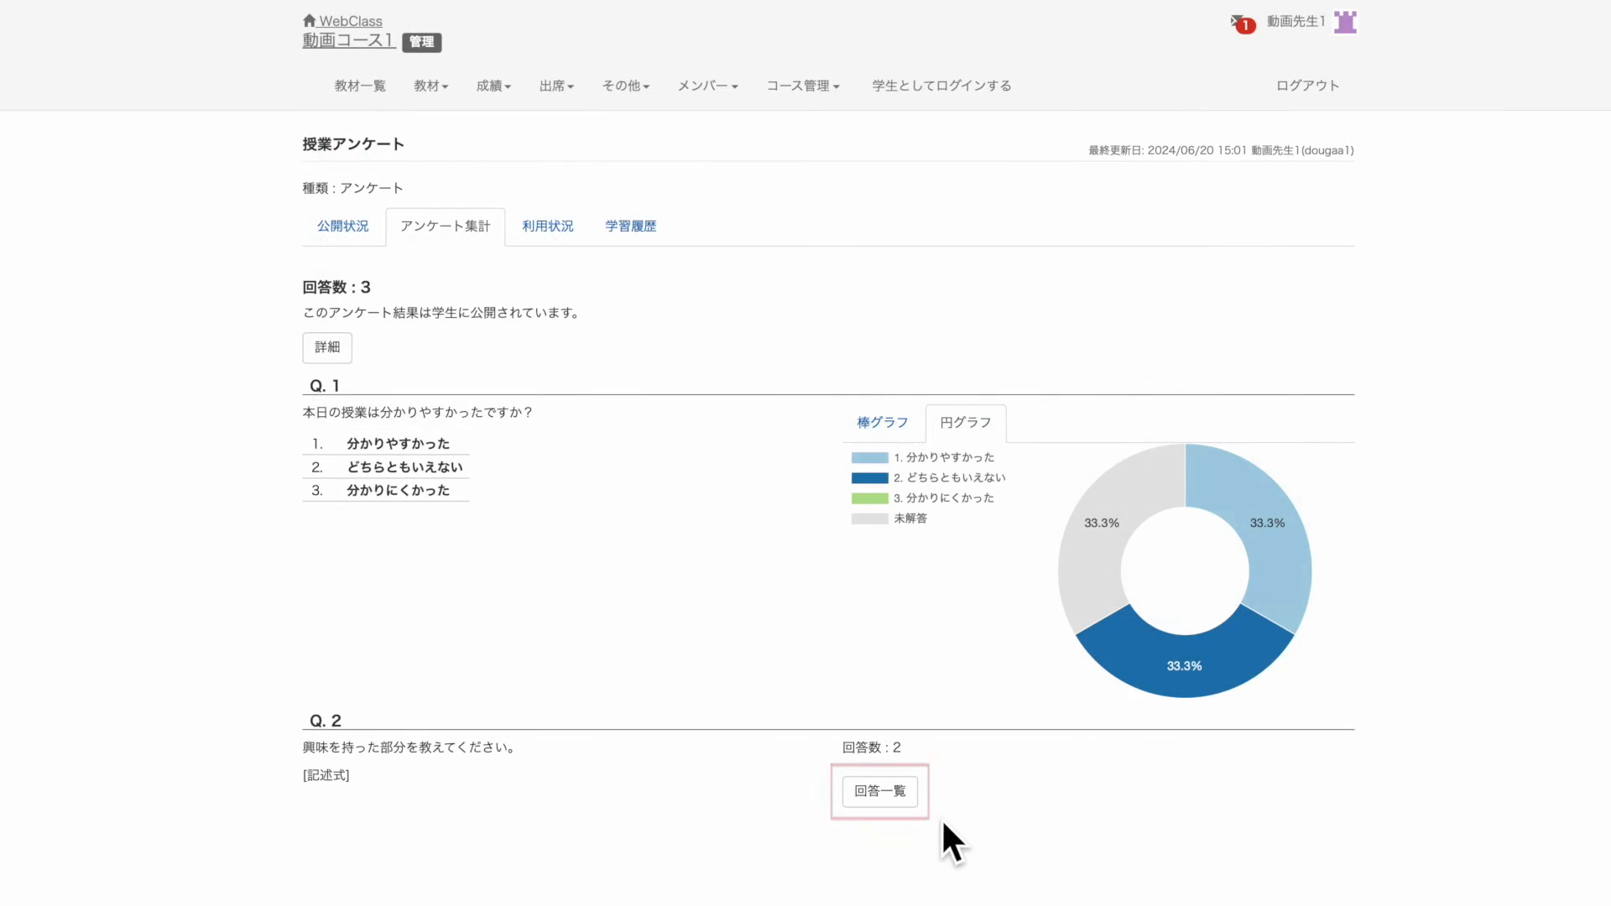
left_click(913, 799)
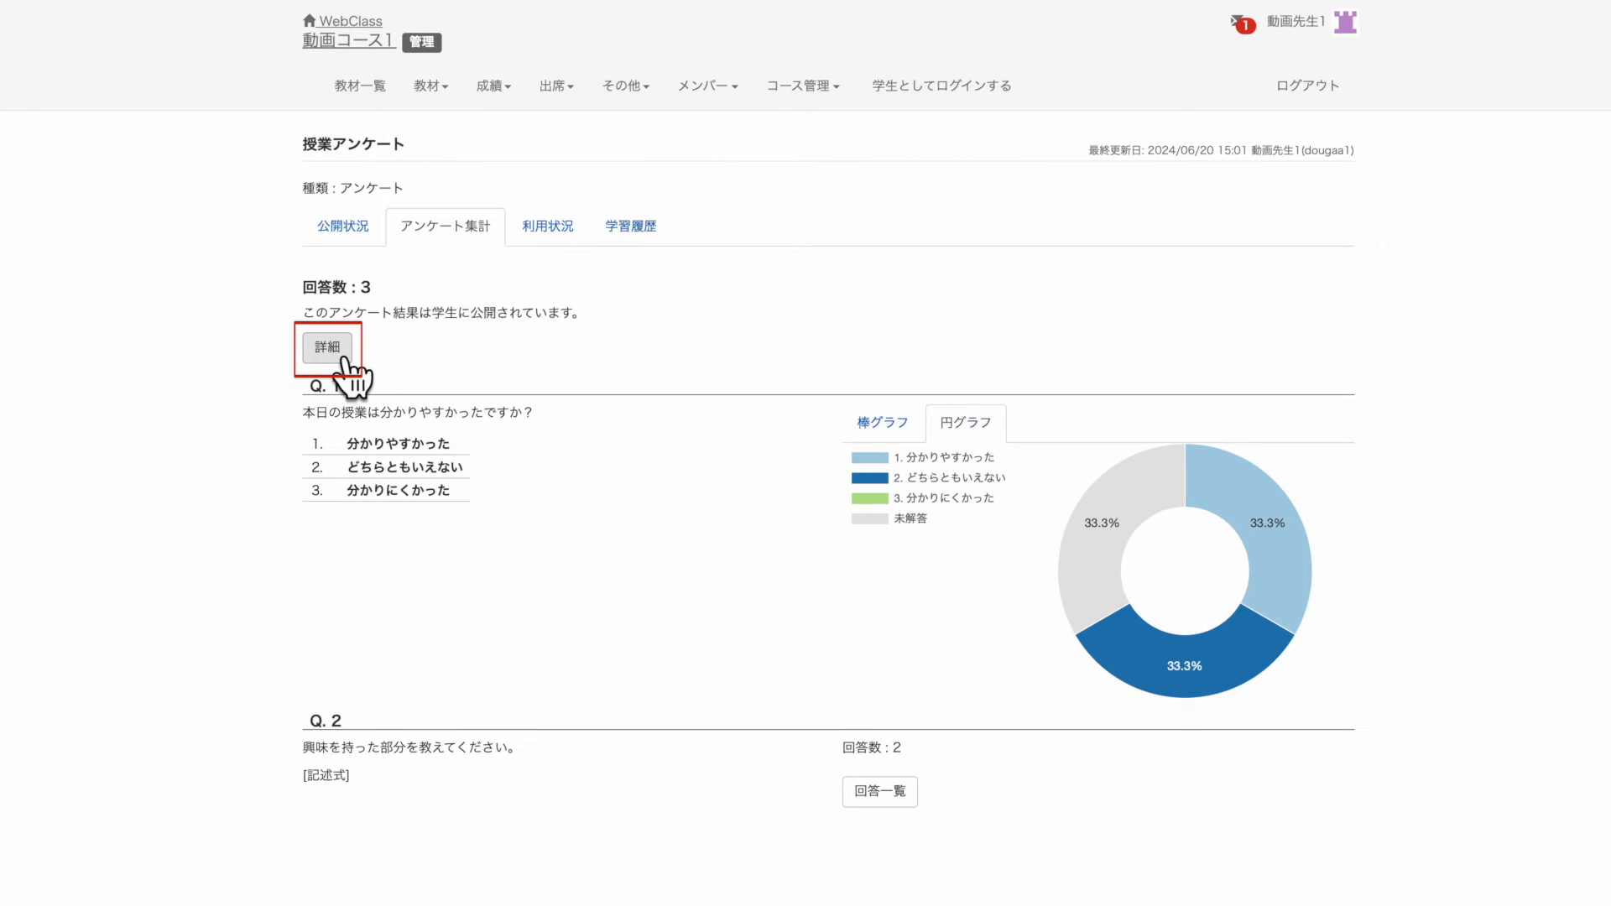
Step: Display the detailed results of 授業アンケート and check who gave 未解答, answer 3 and answer 2 for 設問 1
left_click(344, 359)
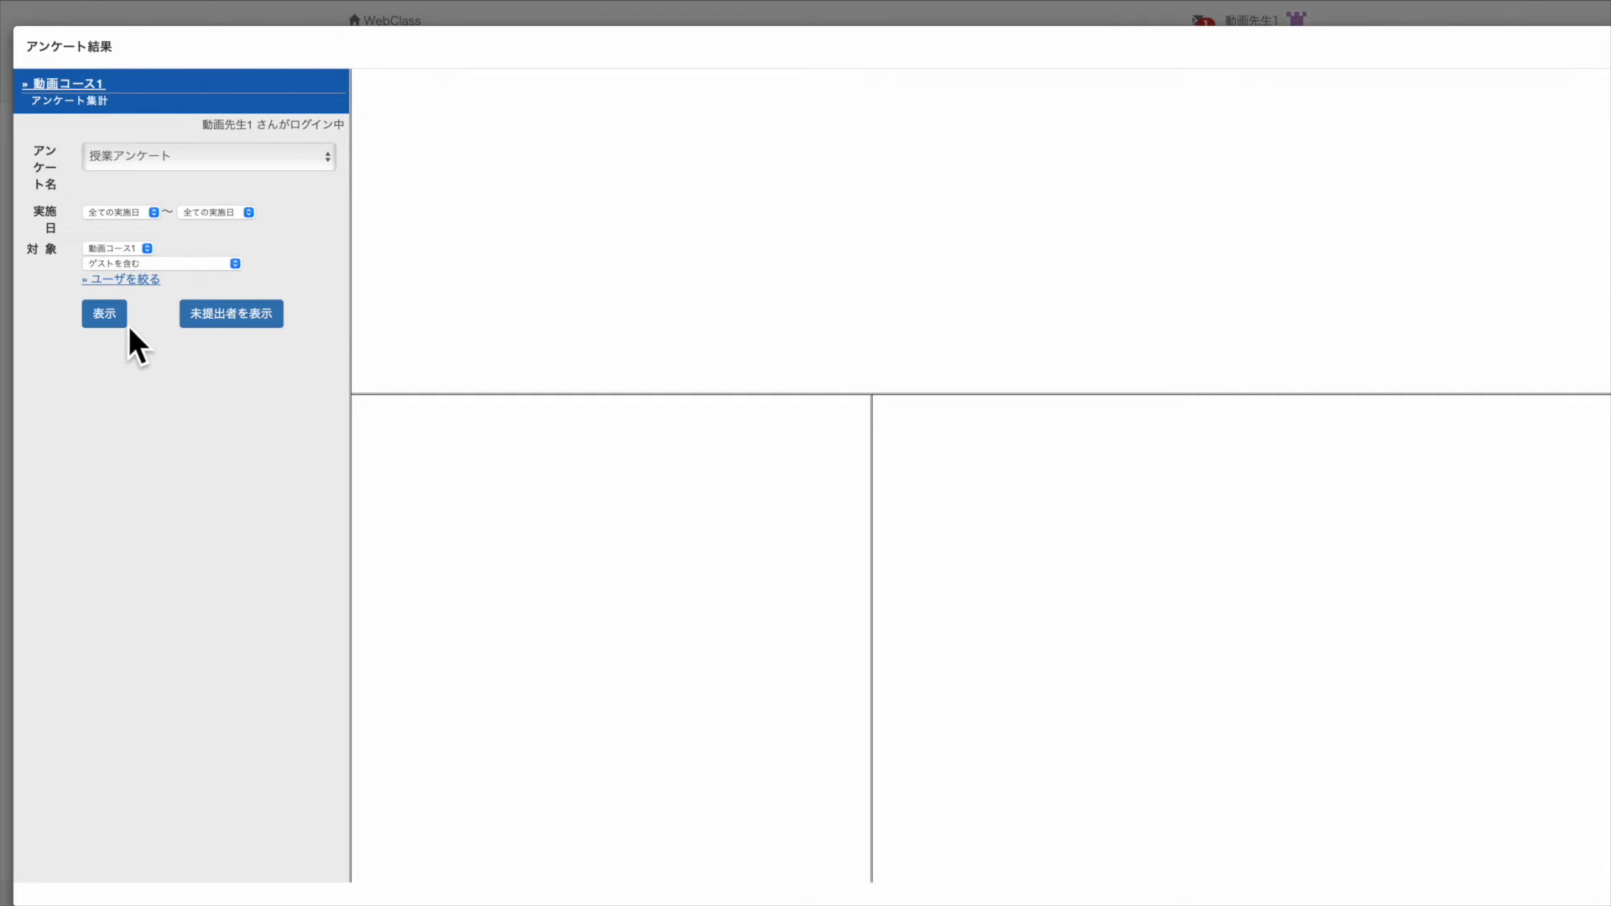
left_click(120, 323)
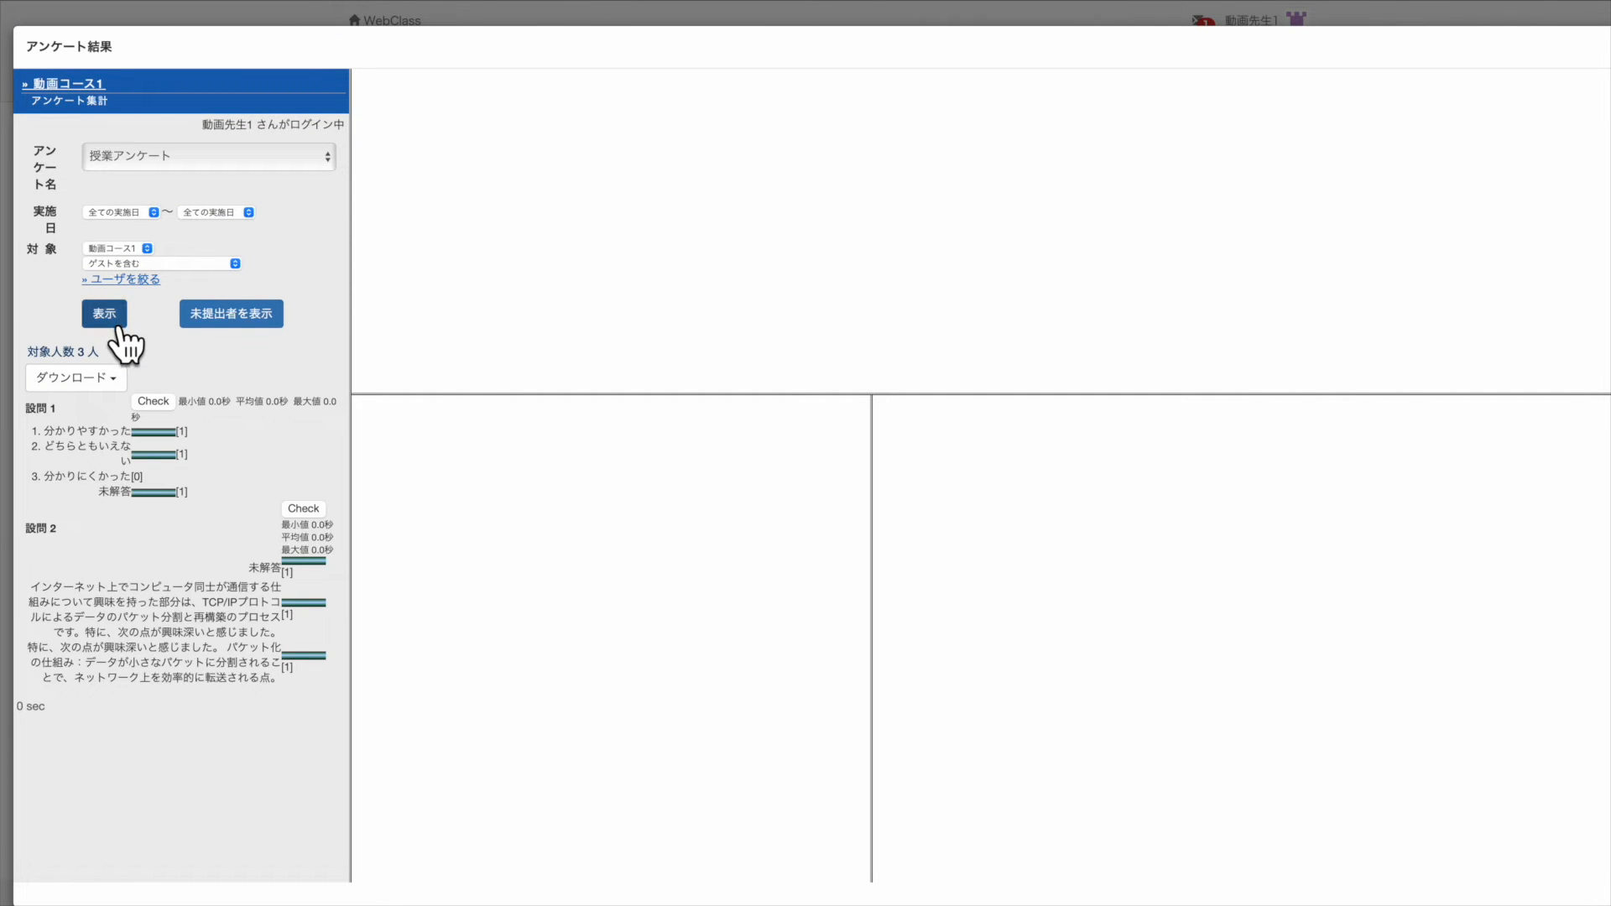
left_click(155, 401)
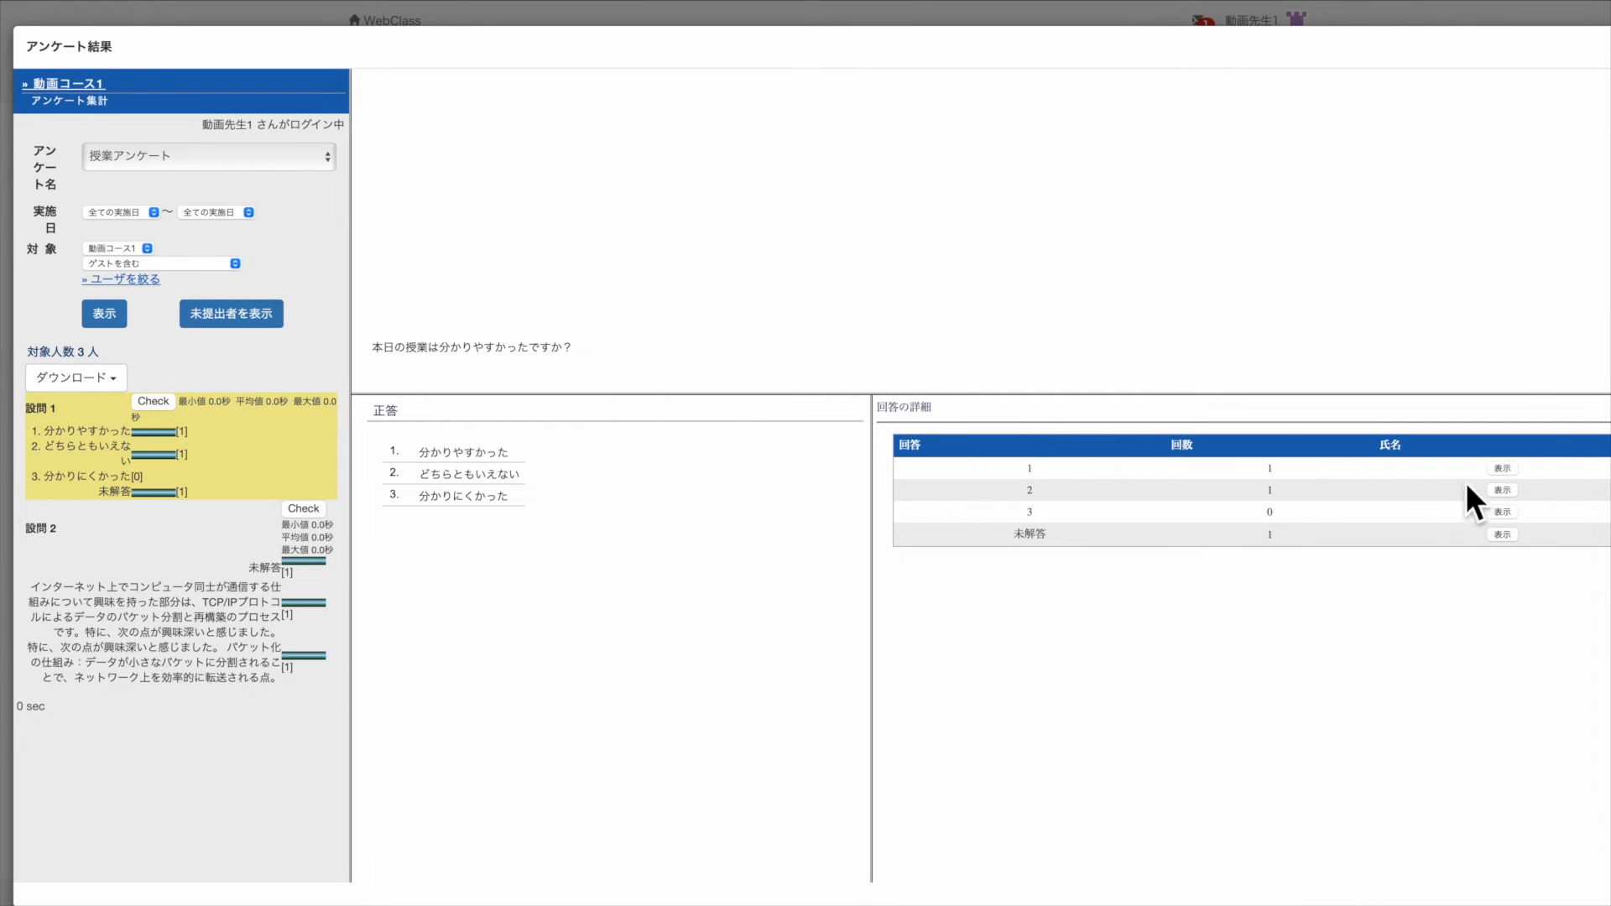
left_click(1508, 537)
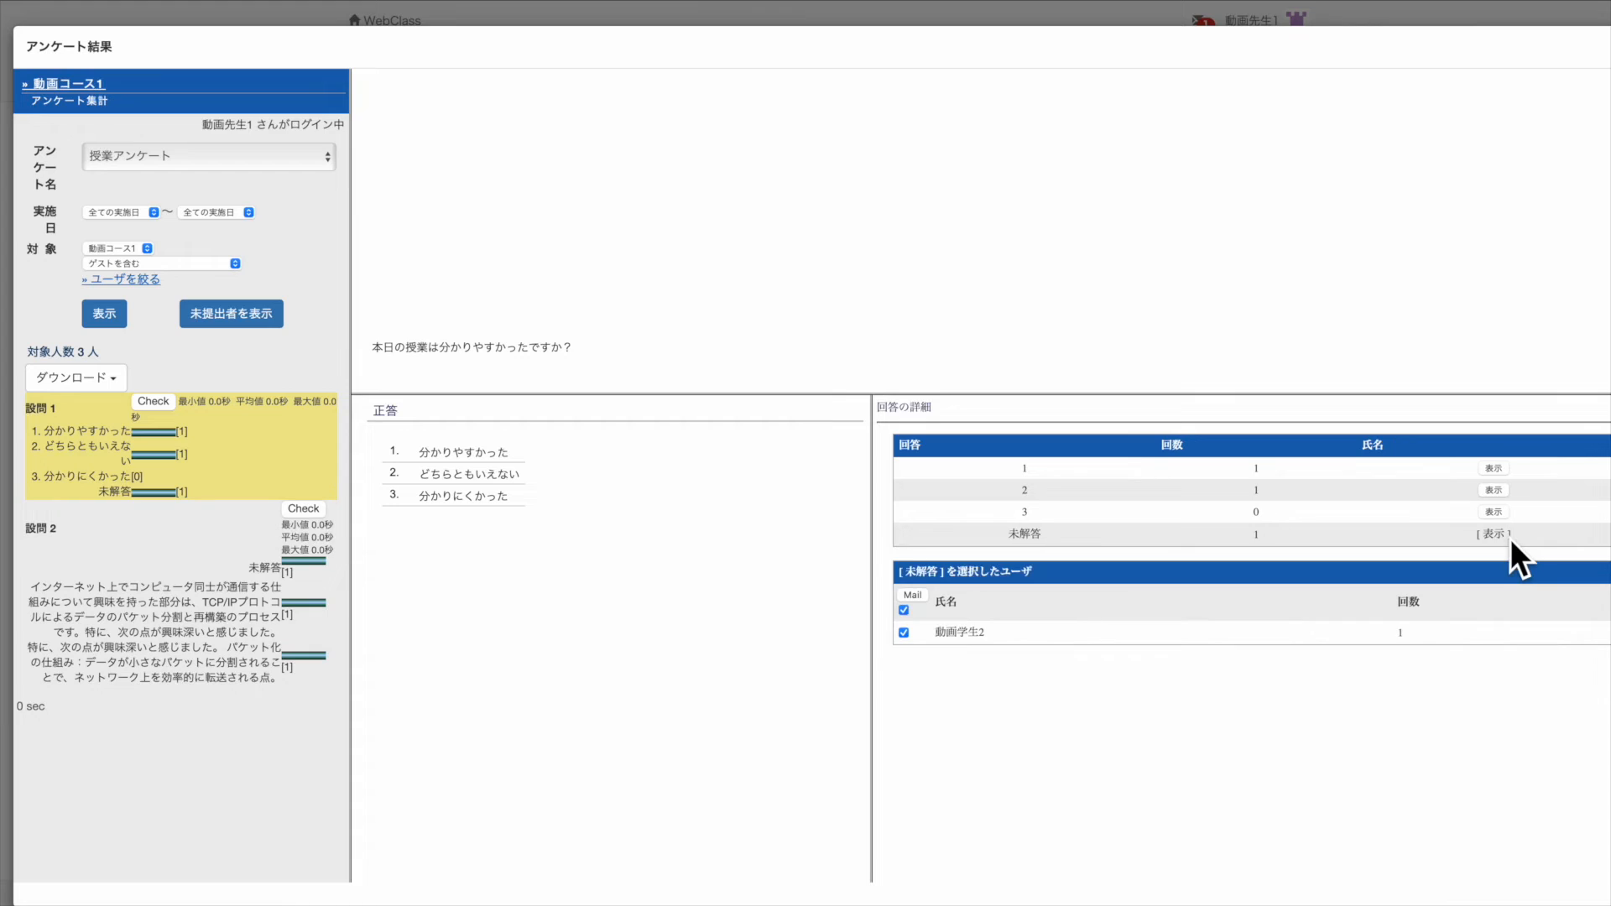
left_click(1505, 514)
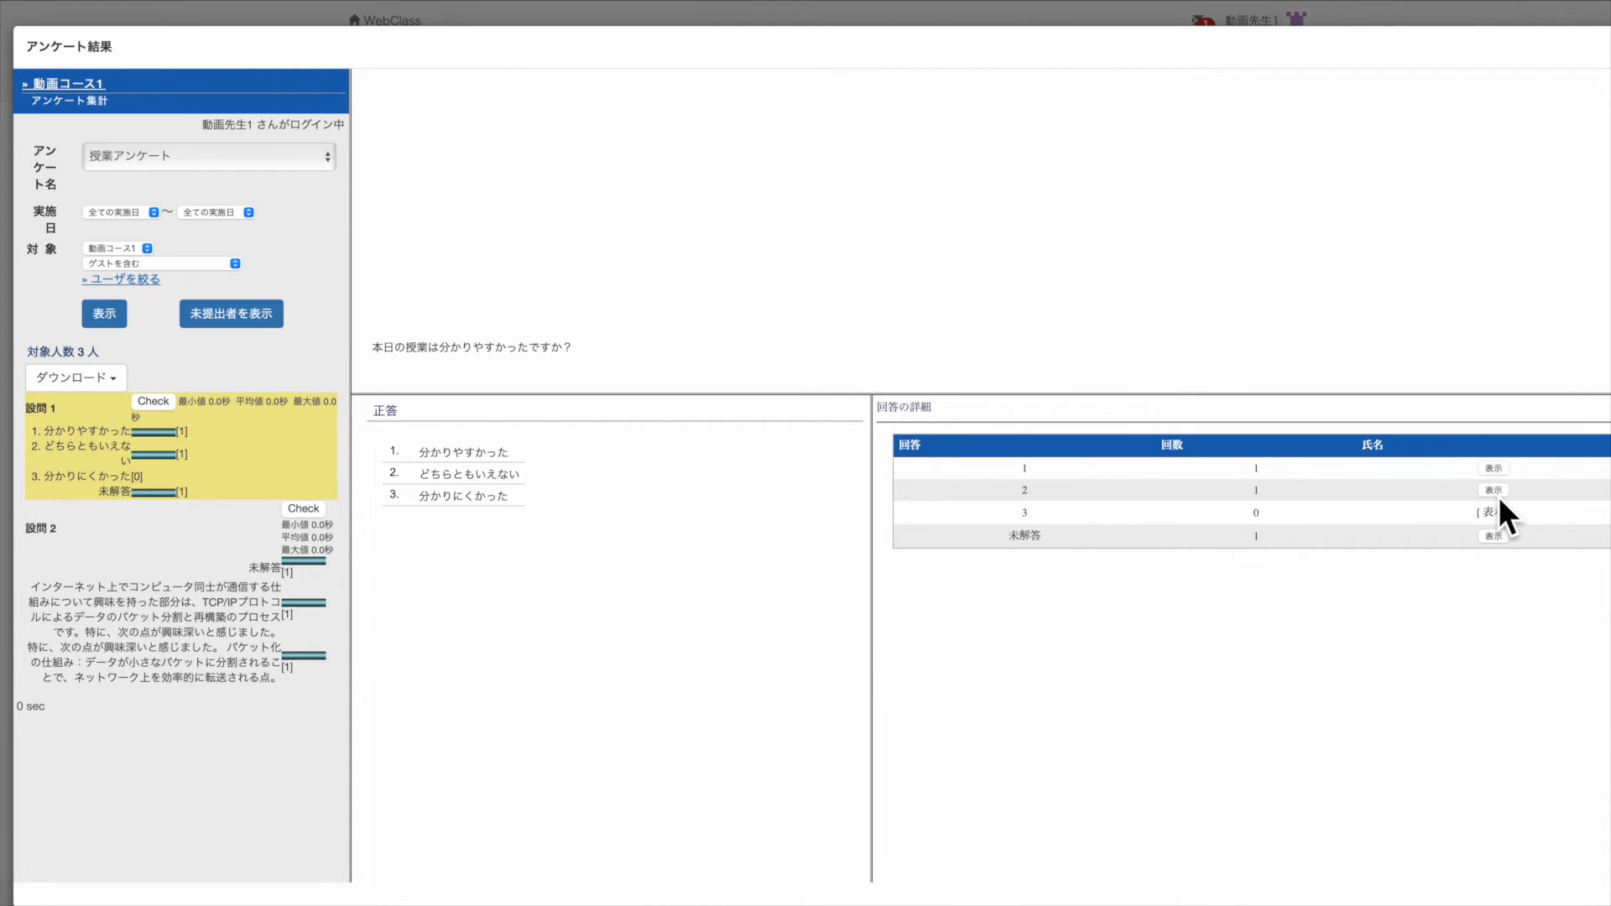
left_click(1496, 490)
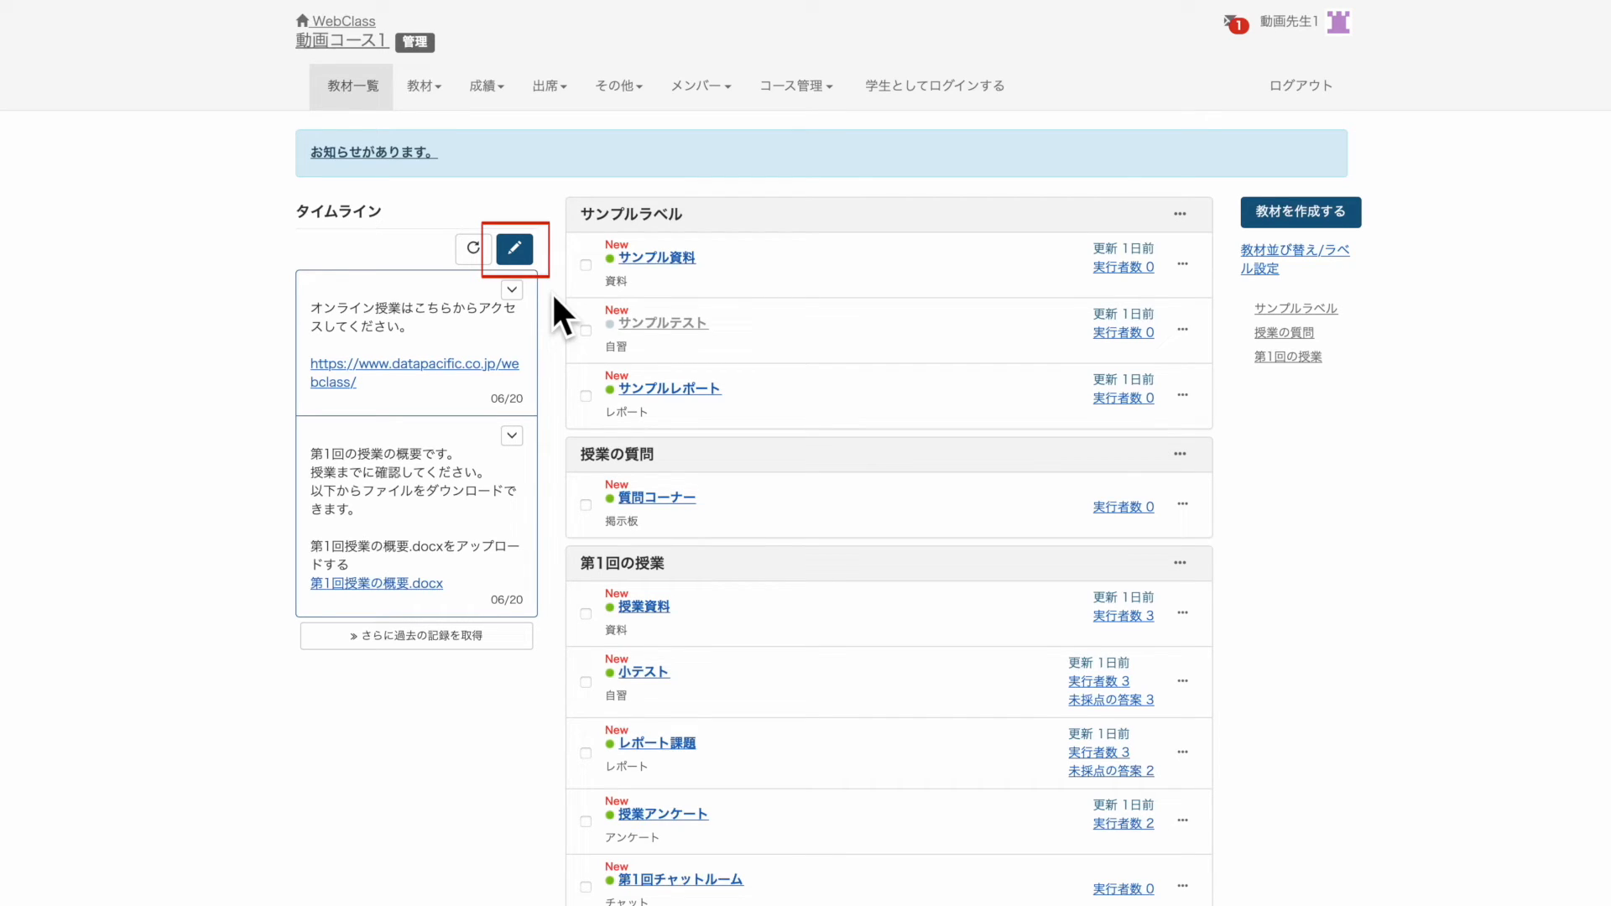
Step: Post レポート用紙は、こちらからダウンロードしてください。 to the タイムライン with the file 提出用のレポート用紙です.docx attached
left_click(517, 250)
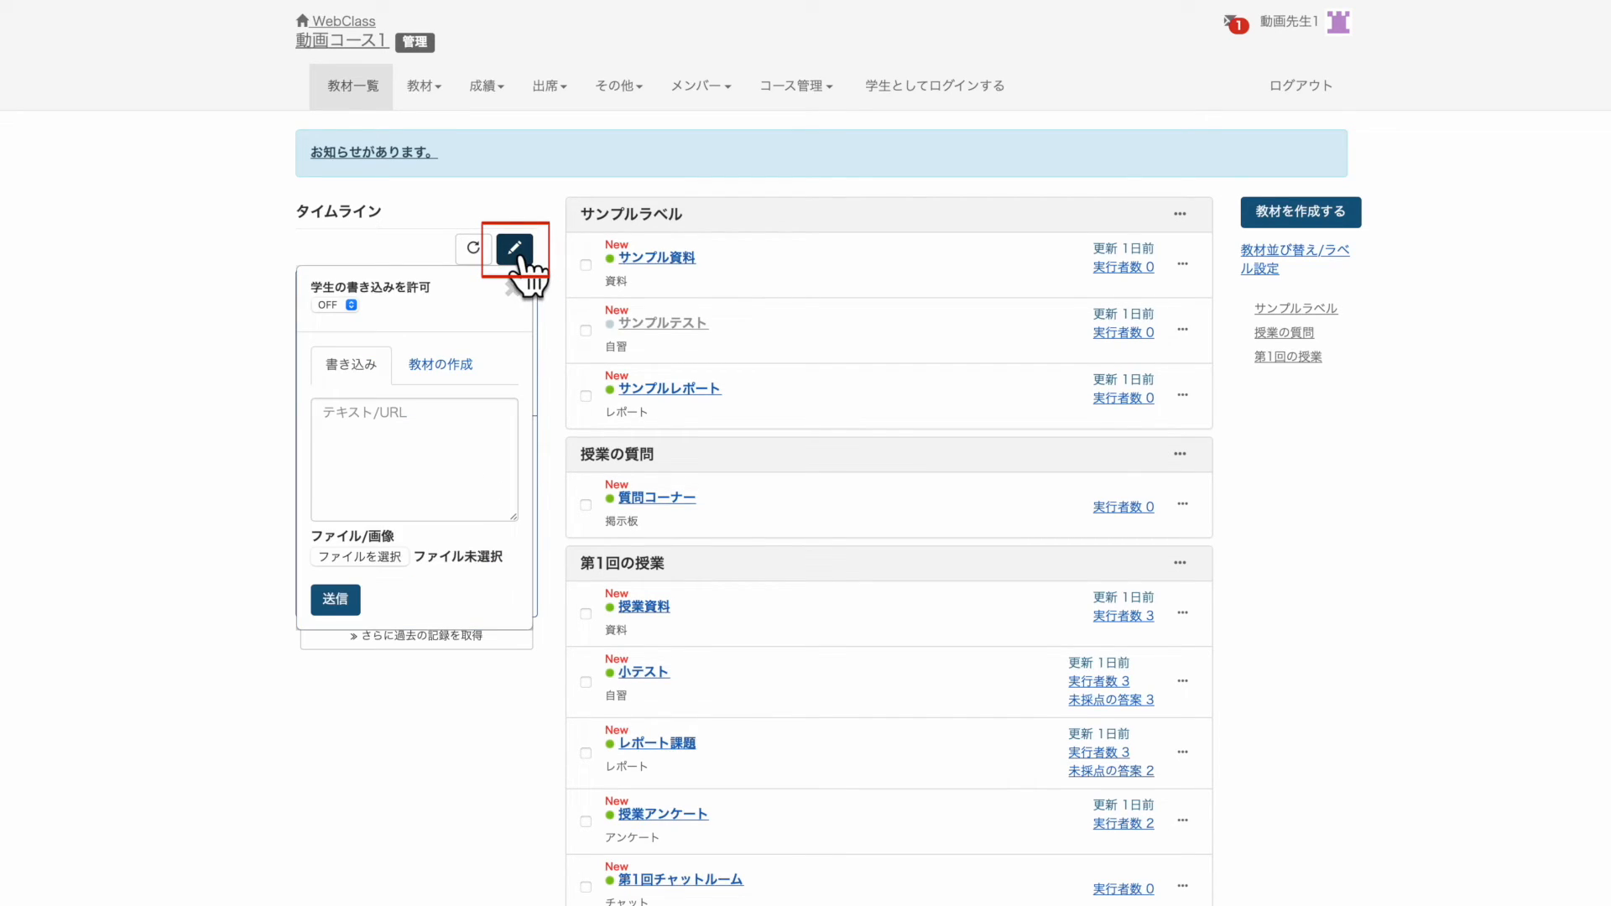
left_click(436, 436)
type("れ")
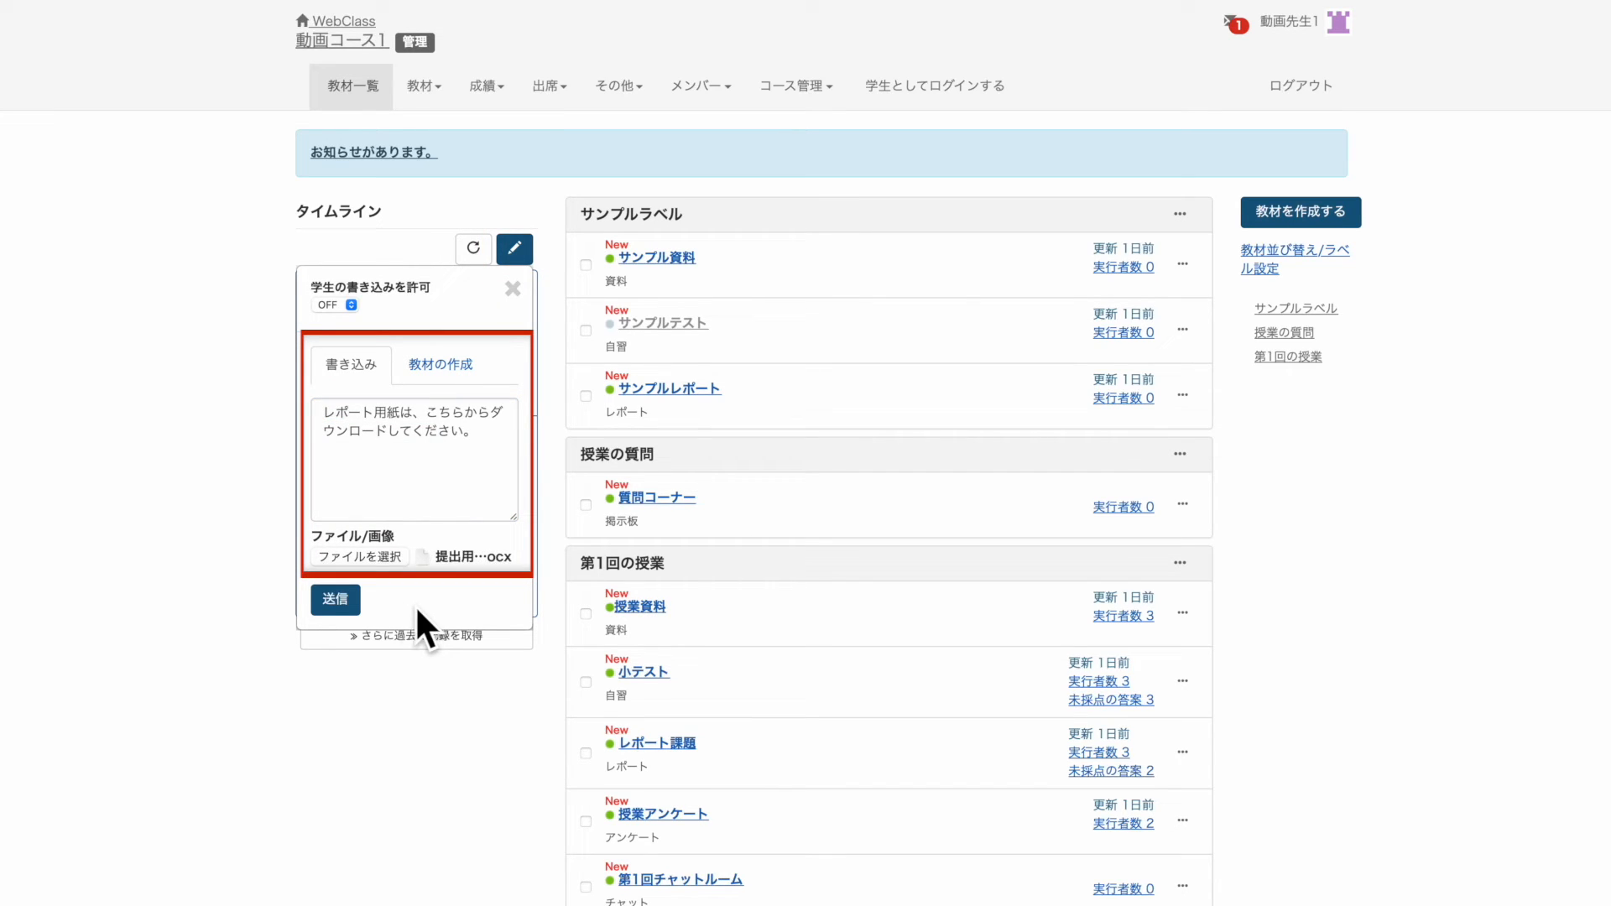
left_click(344, 603)
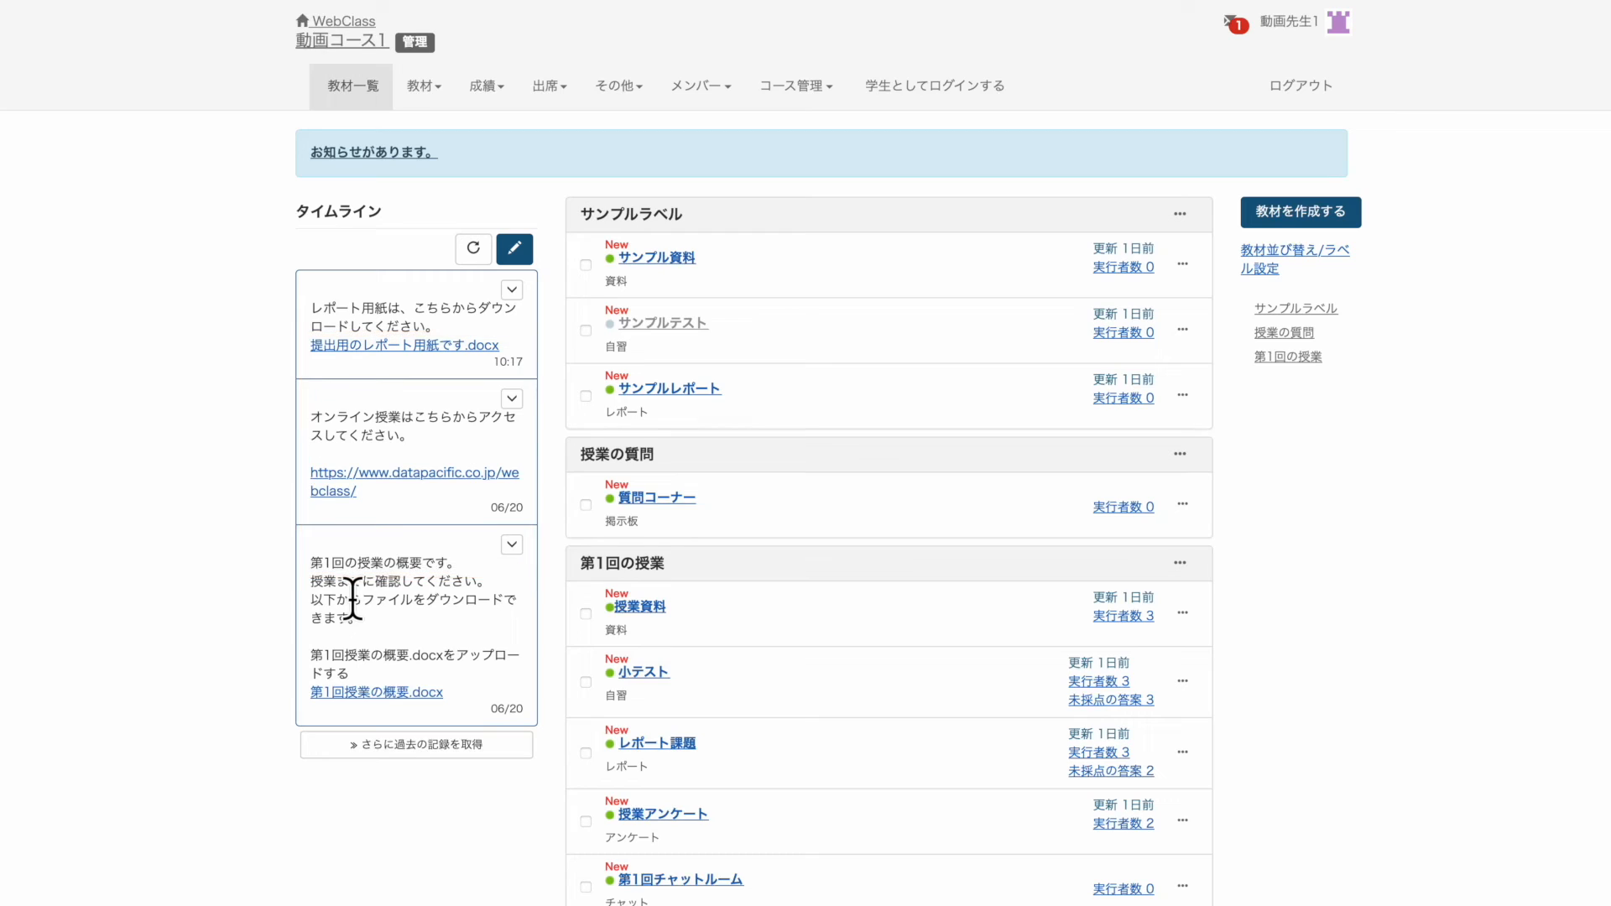
Step: Start a 簡易アンケート from the タイムライン and title it サンプルアンケート
left_click(520, 249)
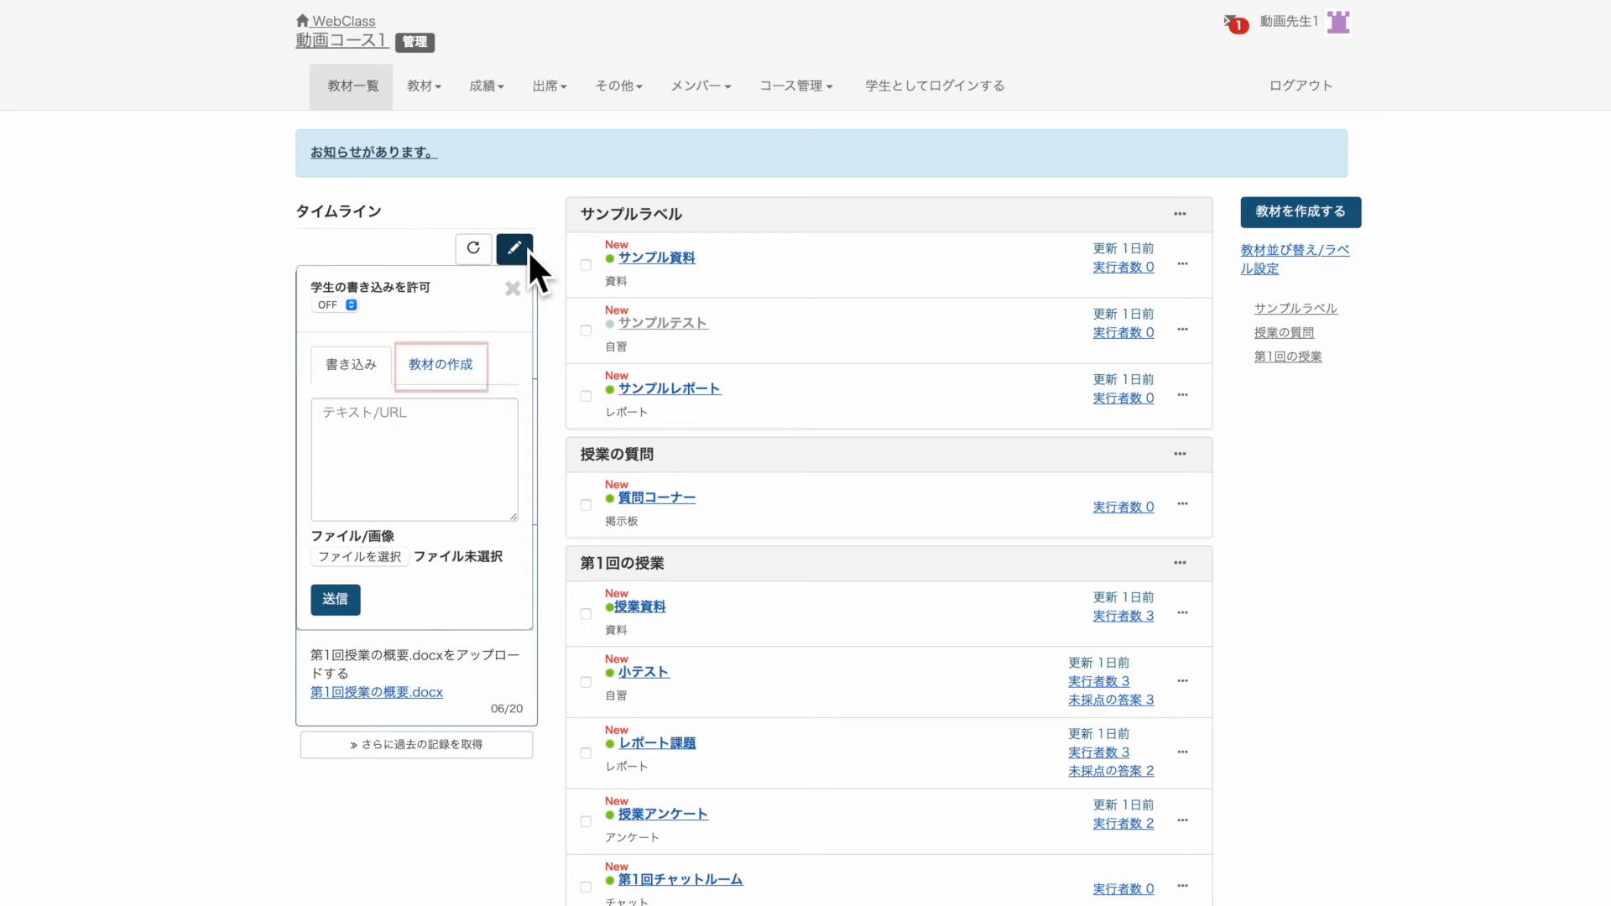
left_click(477, 367)
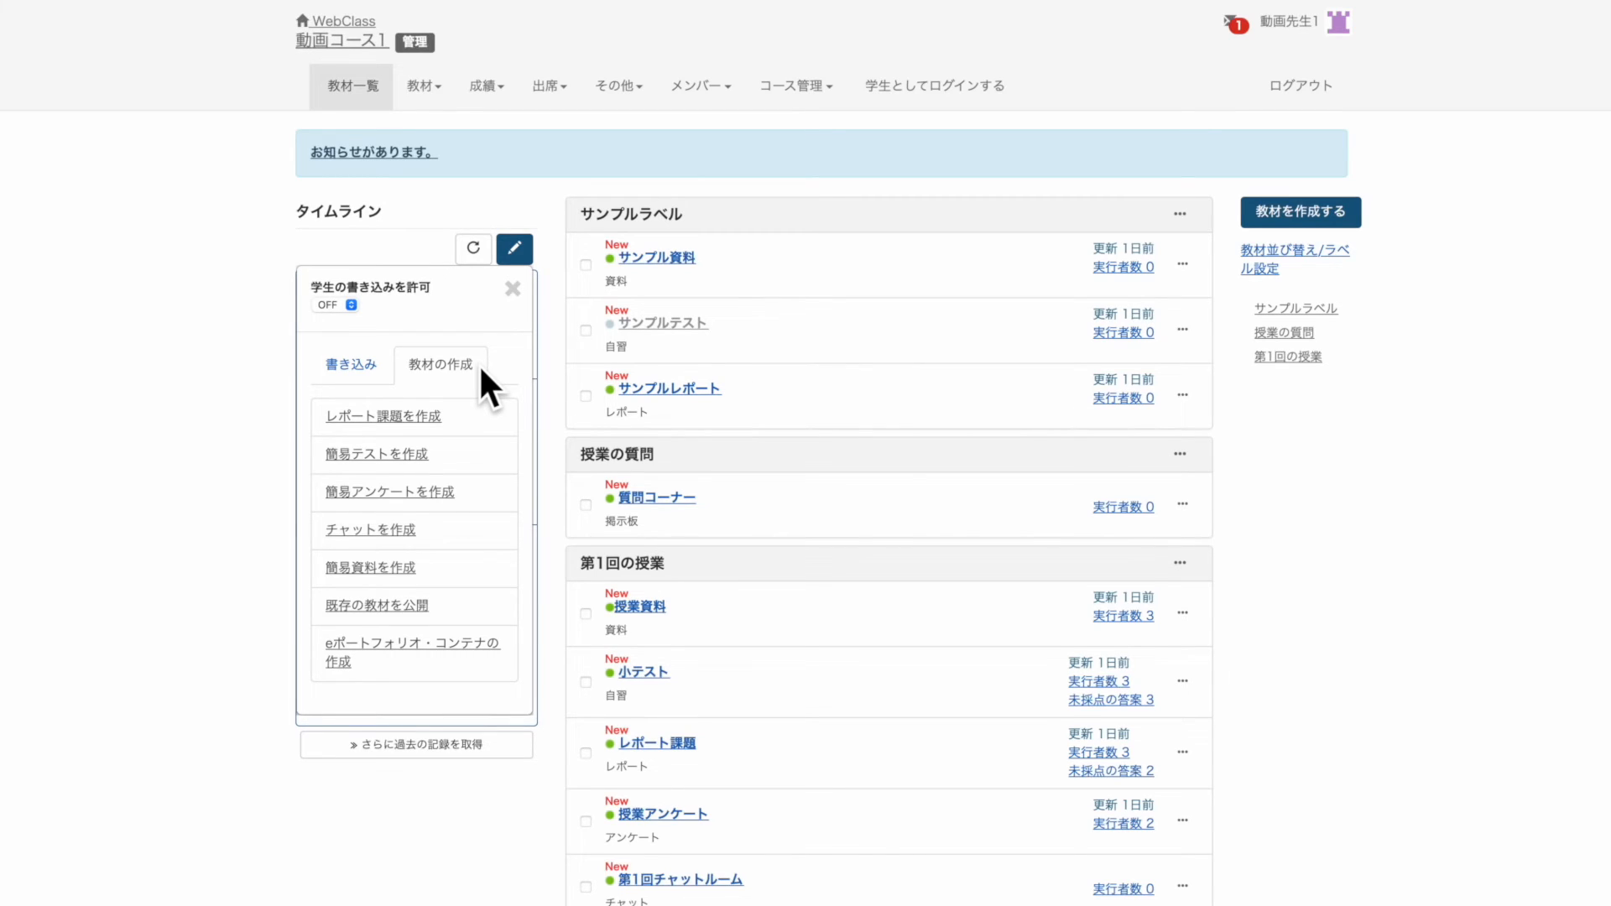
left_click(447, 492)
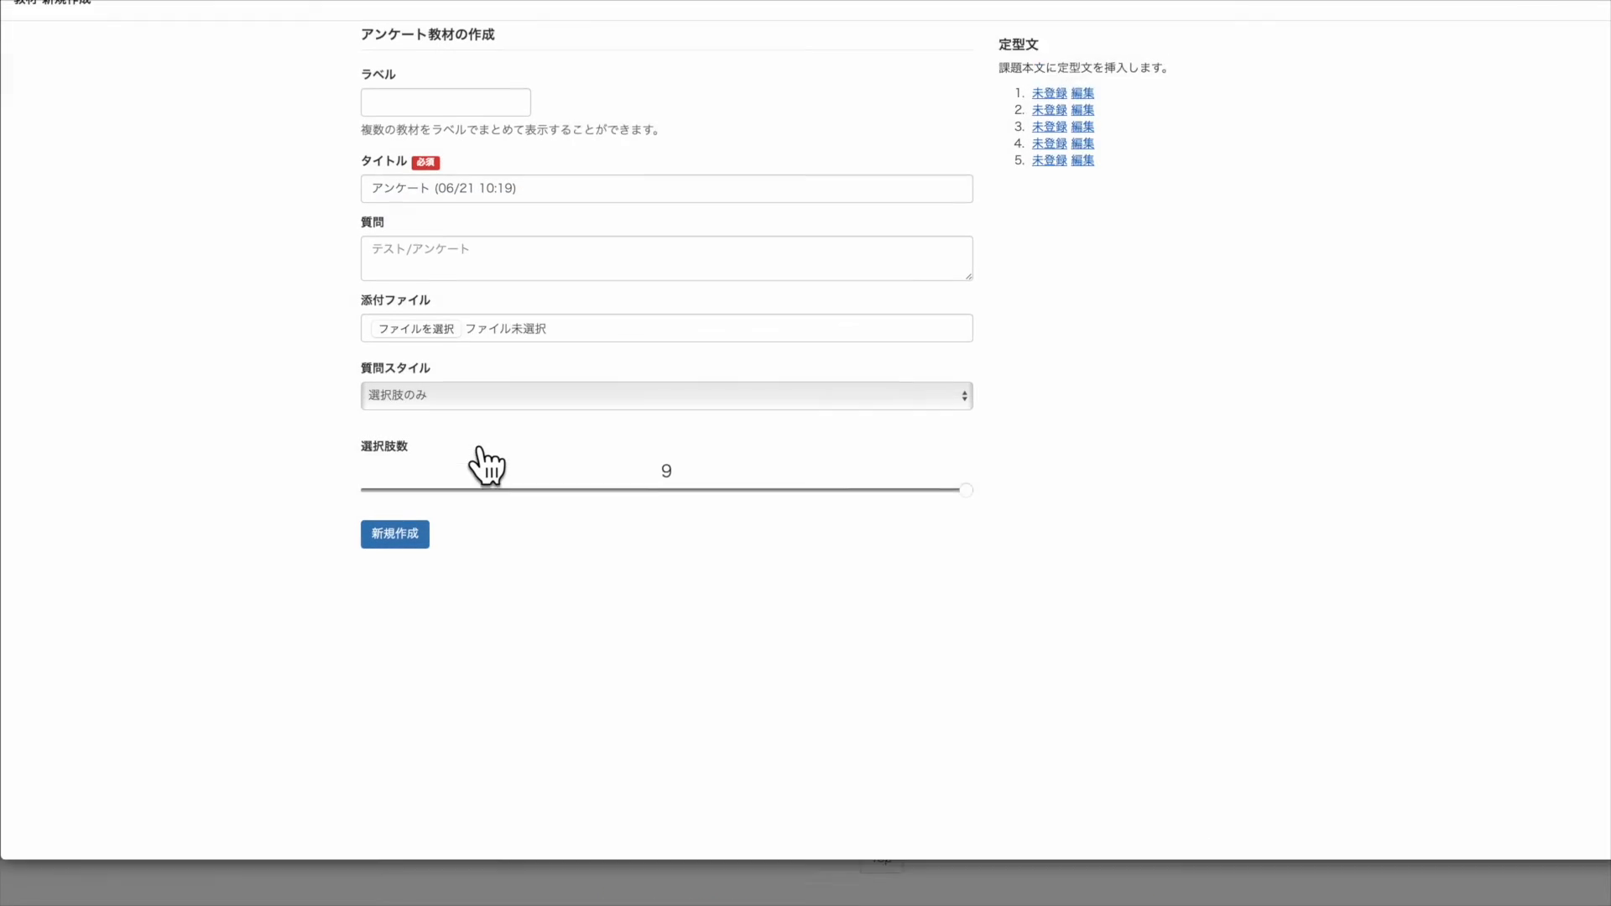
triple_click(443, 237)
type("サンプルアンケート")
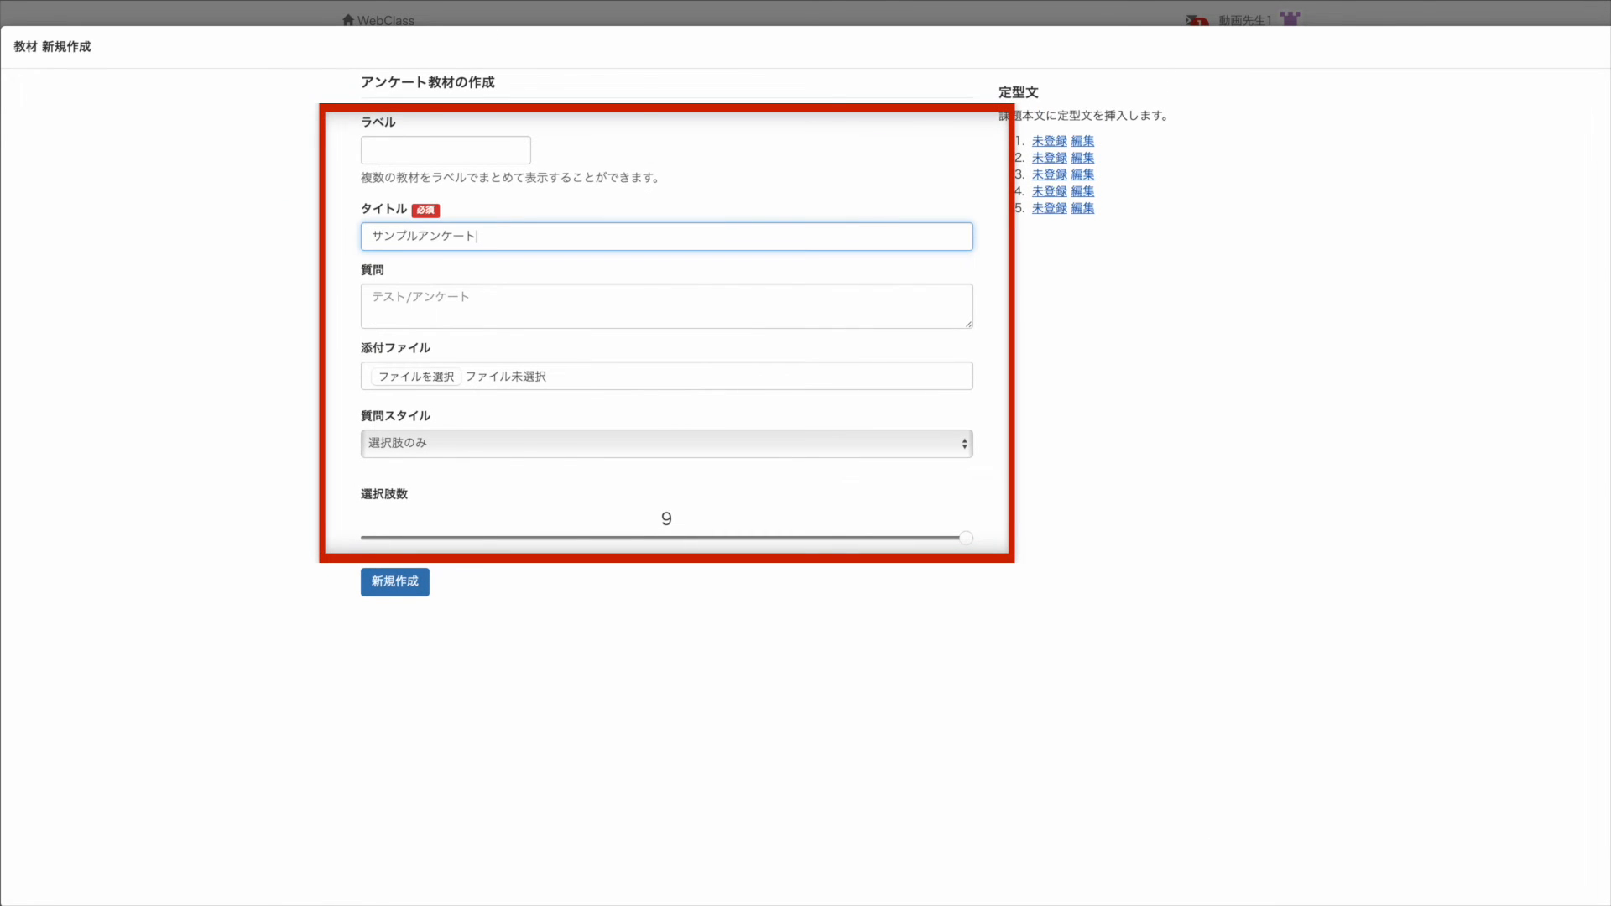
Step: Enter the survey question 教室は暑いですか？ with the choices 1暑い, 2普通 and 3寒い on separate lines
left_click(539, 309)
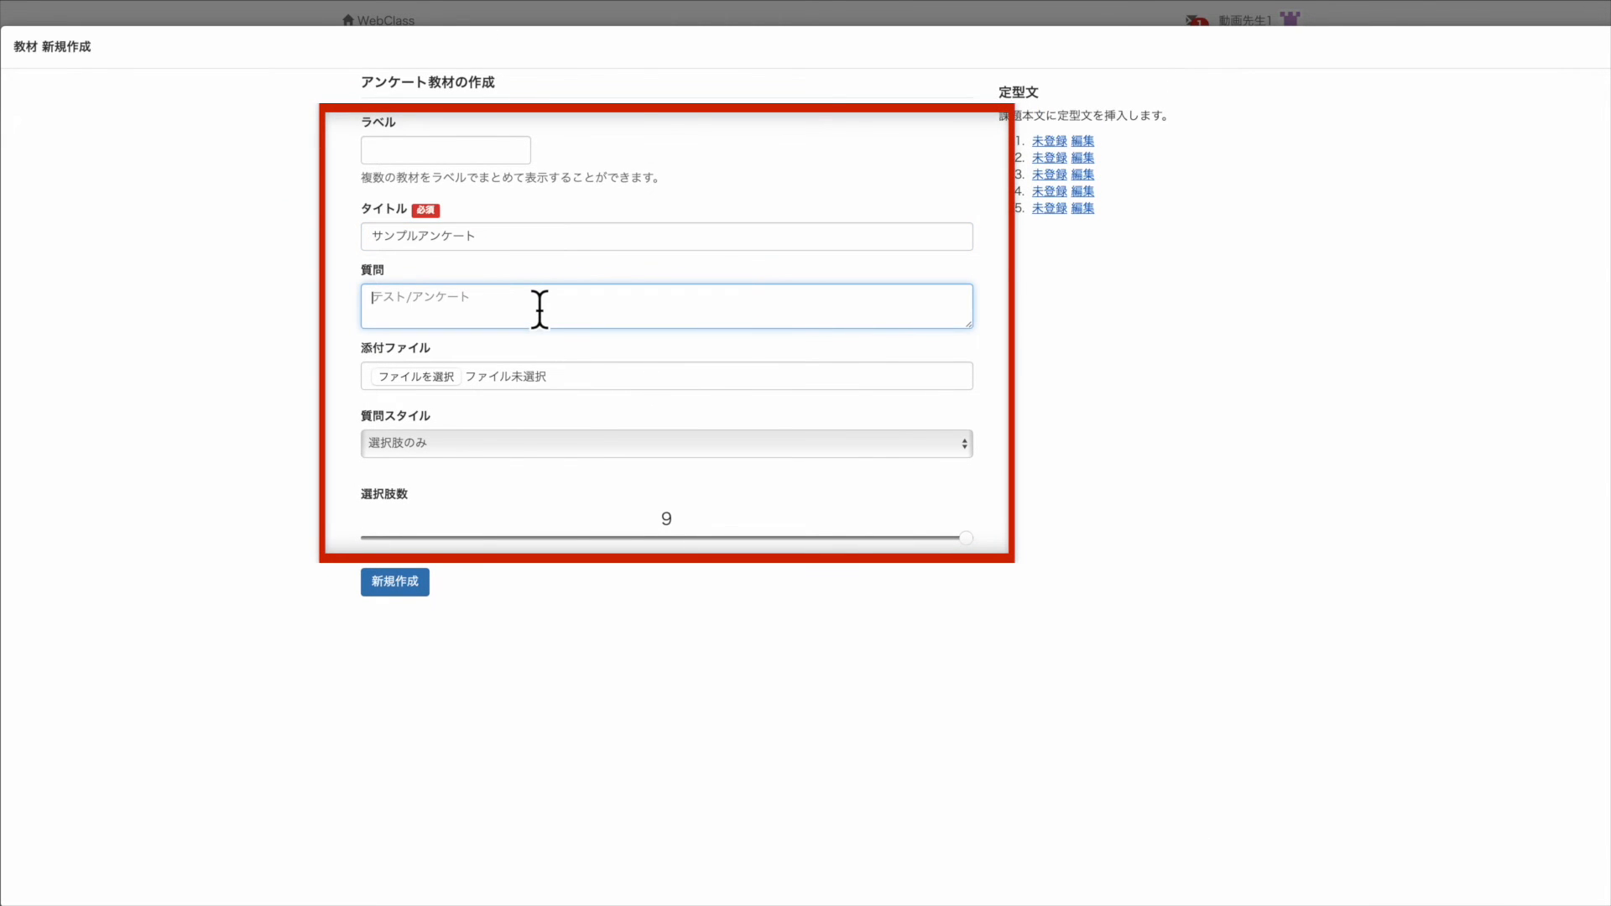
type("教室は暑いですか？")
key("Return")
type("1暑い")
key("Return")
type("2普通")
key("Return")
type("3寒い")
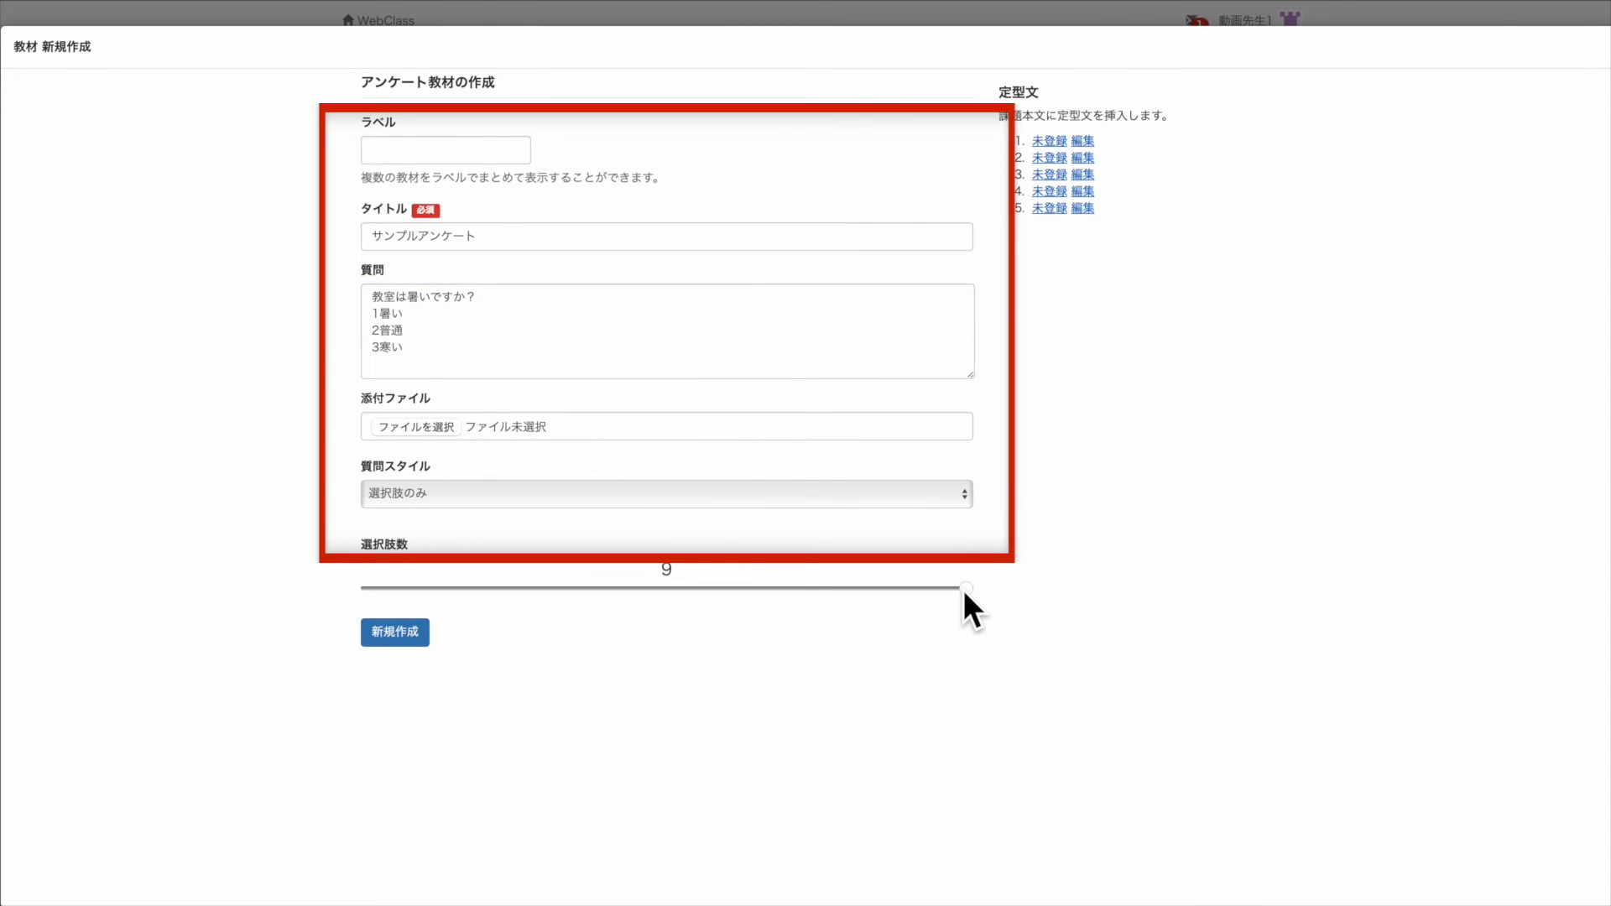
Step: Set 選択肢数 to 3 and create the survey
left_click_drag(964, 589, 532, 587)
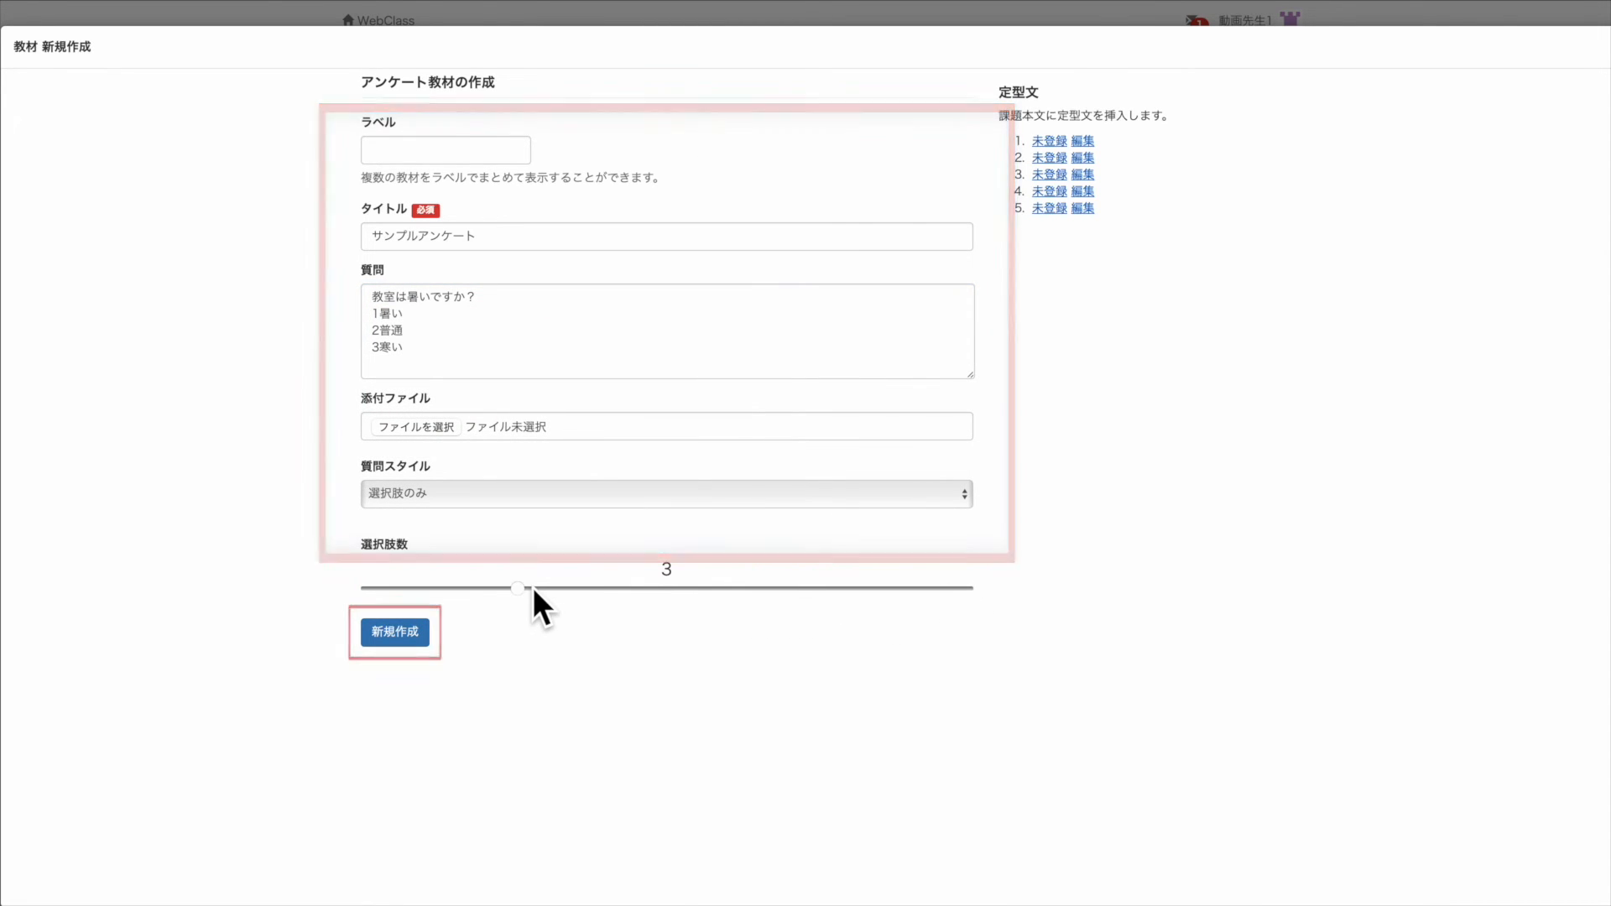
left_click(414, 635)
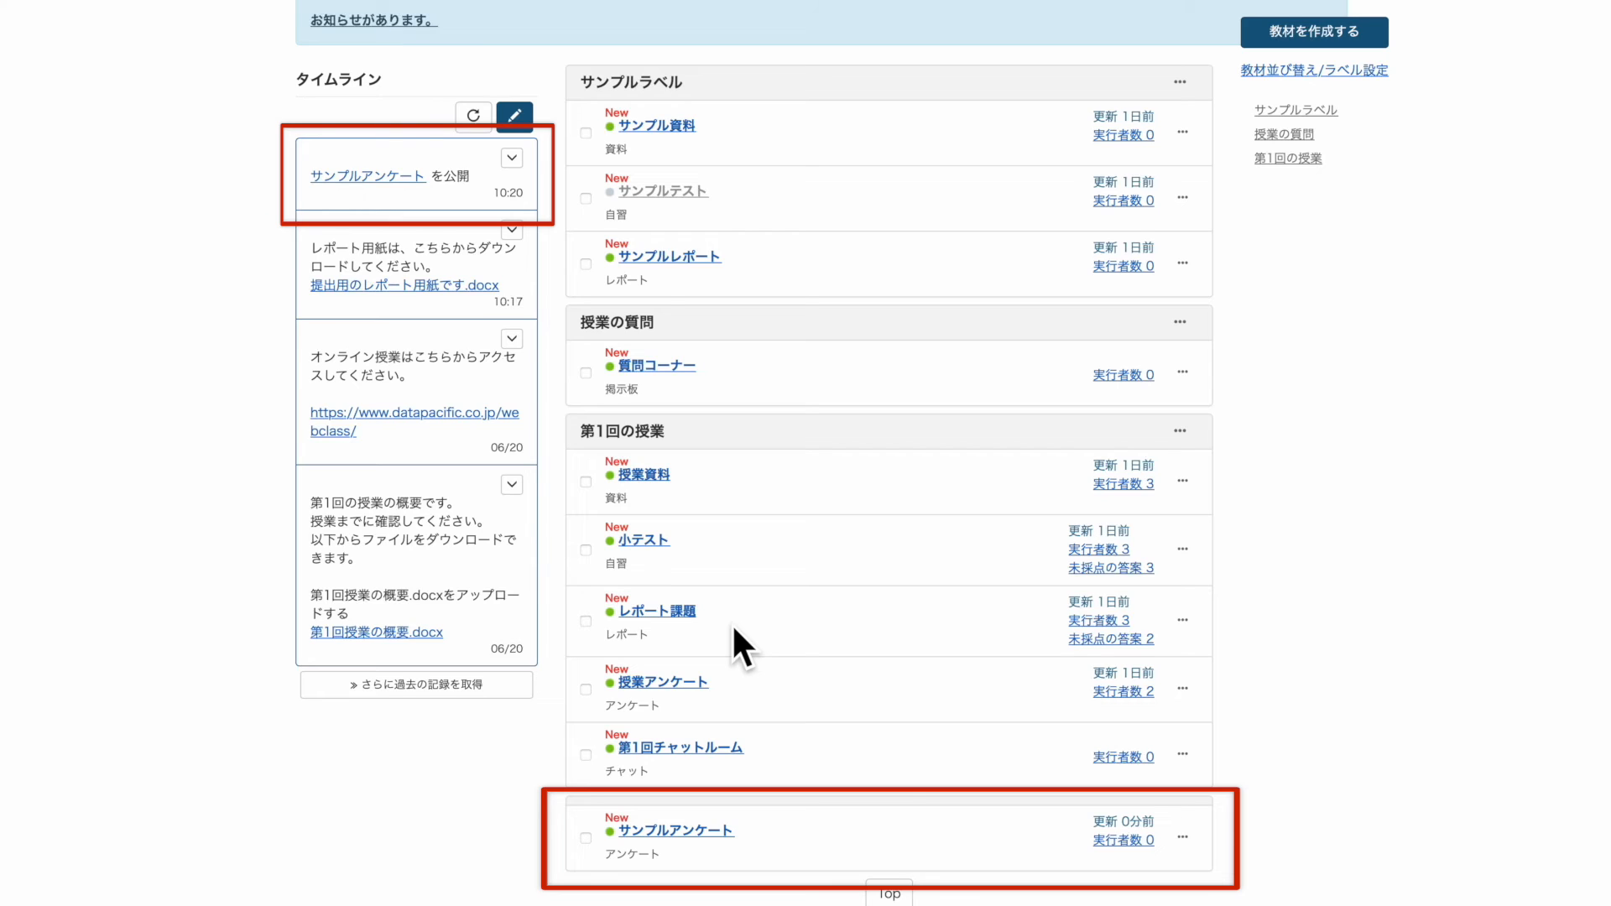
Step: Delete the サンプルアンケート entry from the タイムライン
scroll(562, 245, "up", 1)
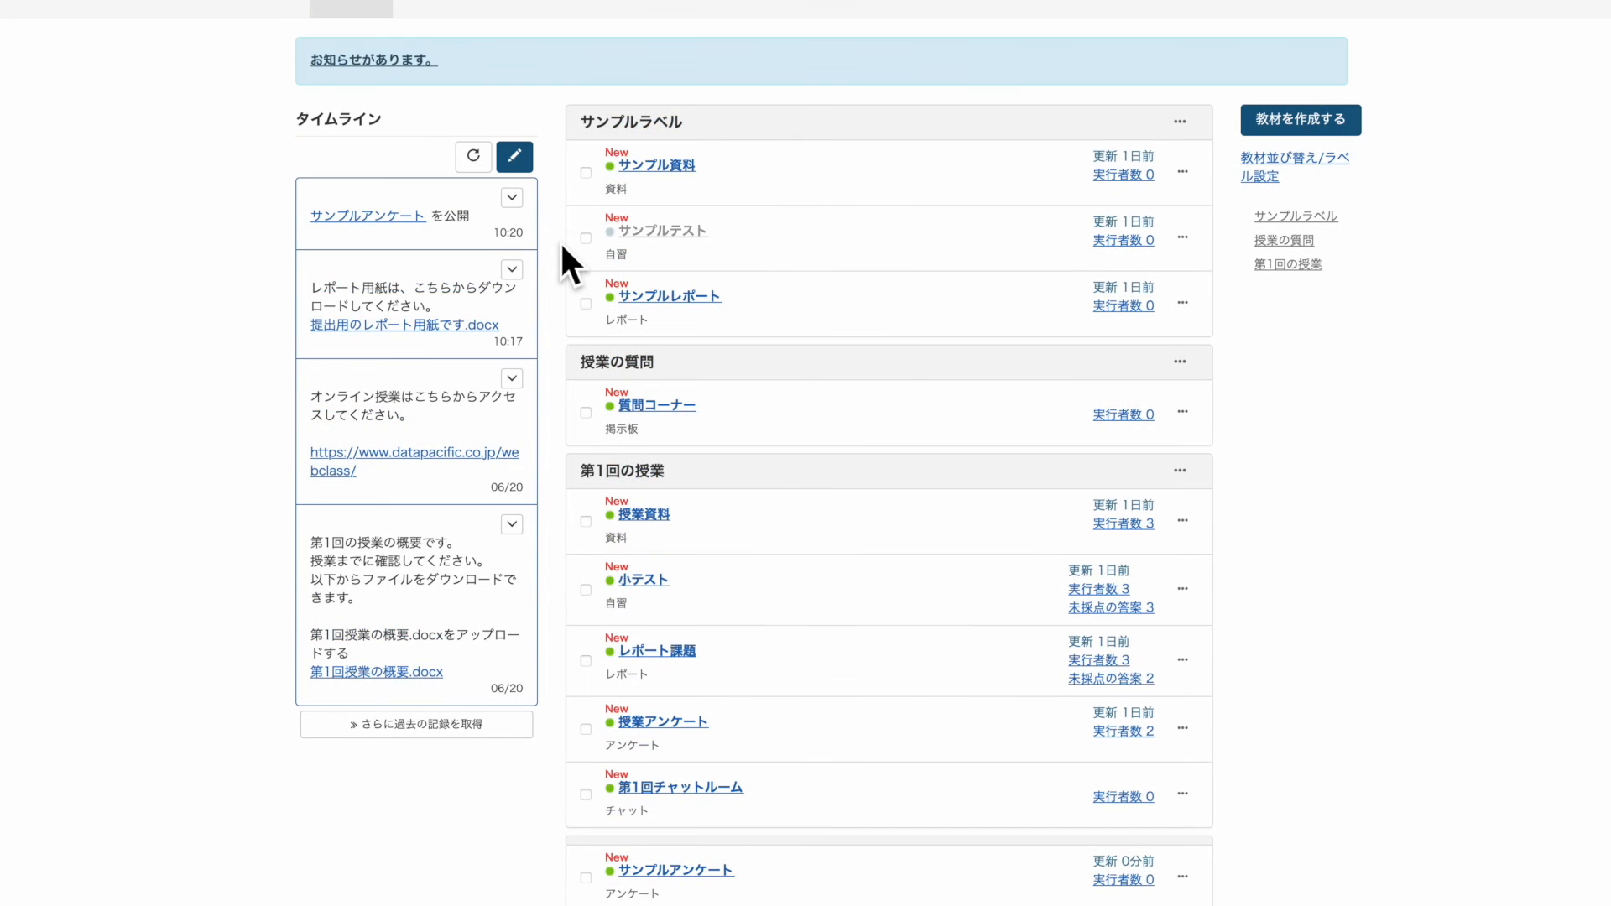
left_click(512, 199)
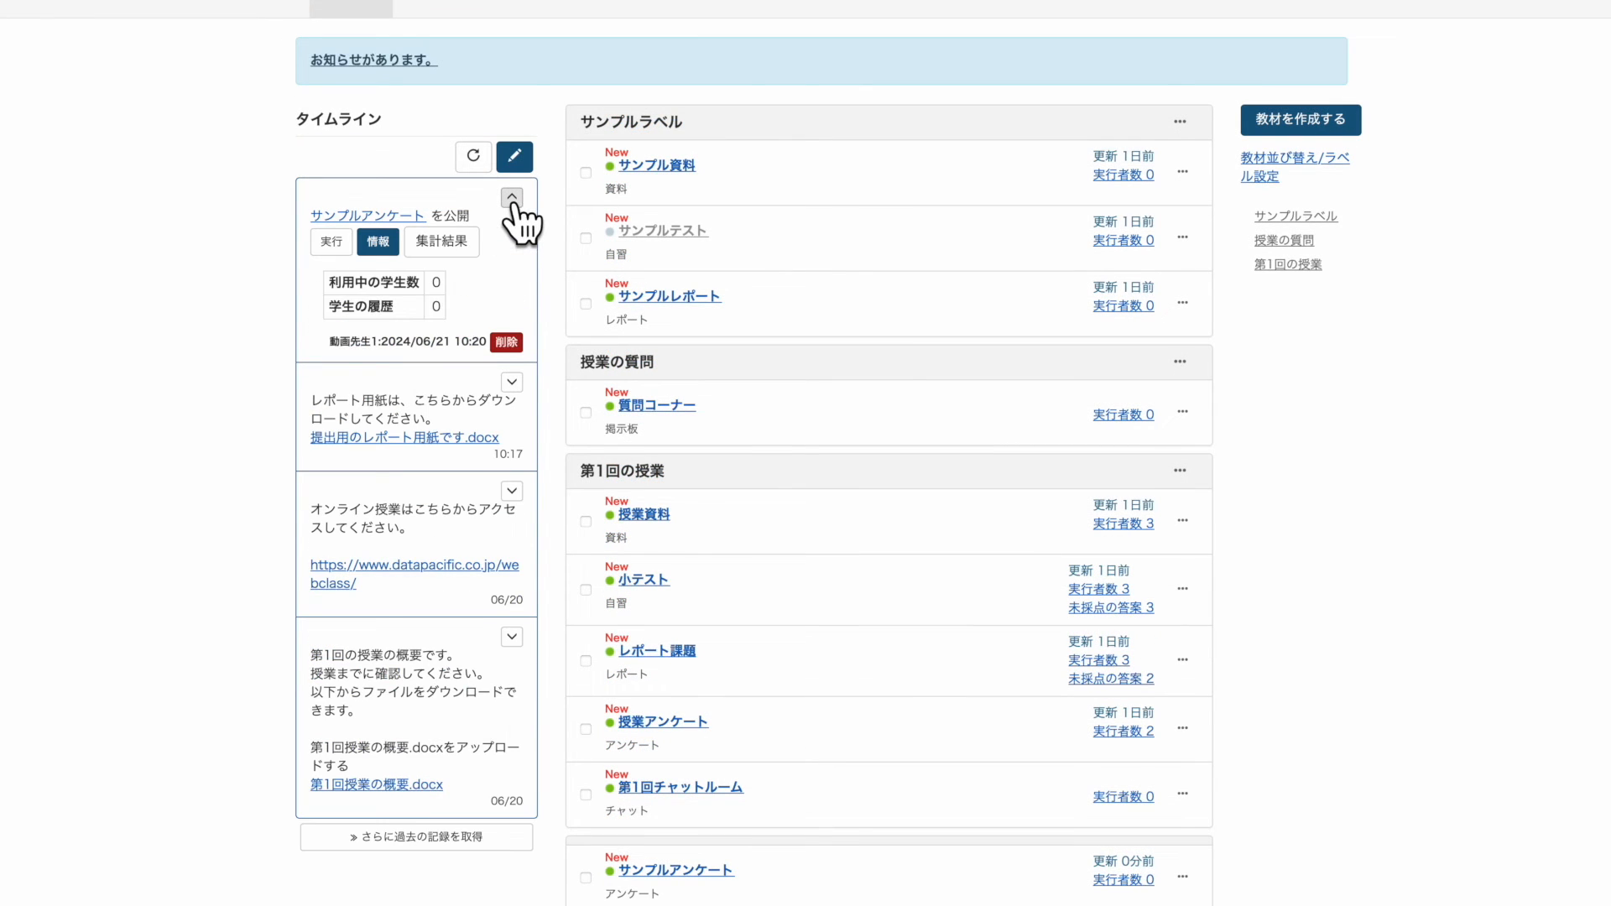
left_click(509, 341)
left_click(1099, 515)
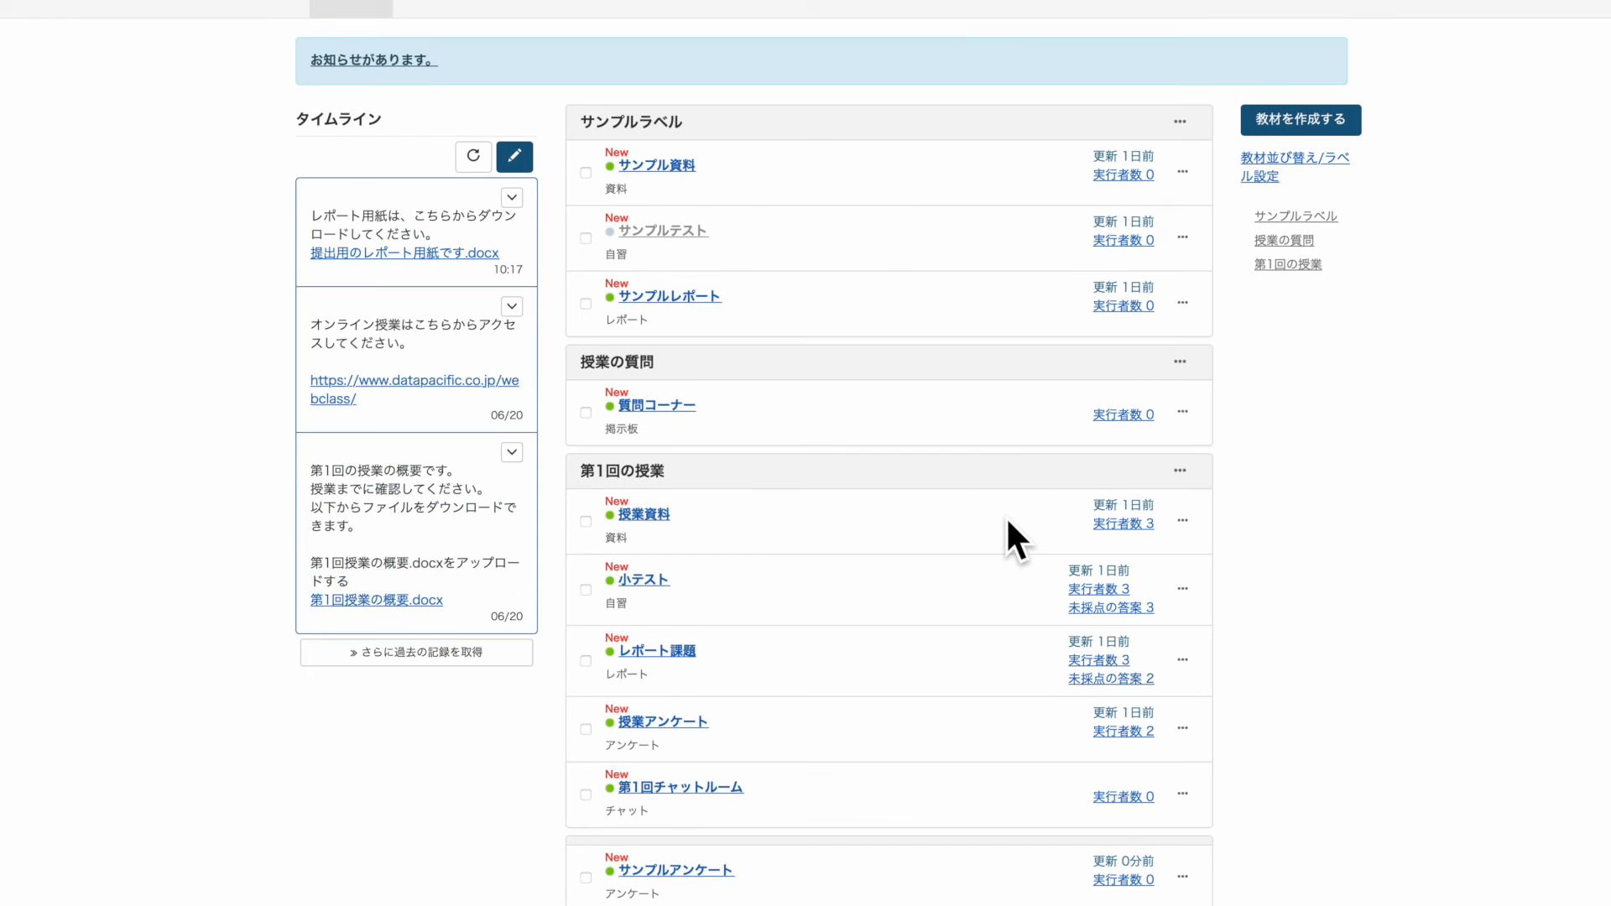
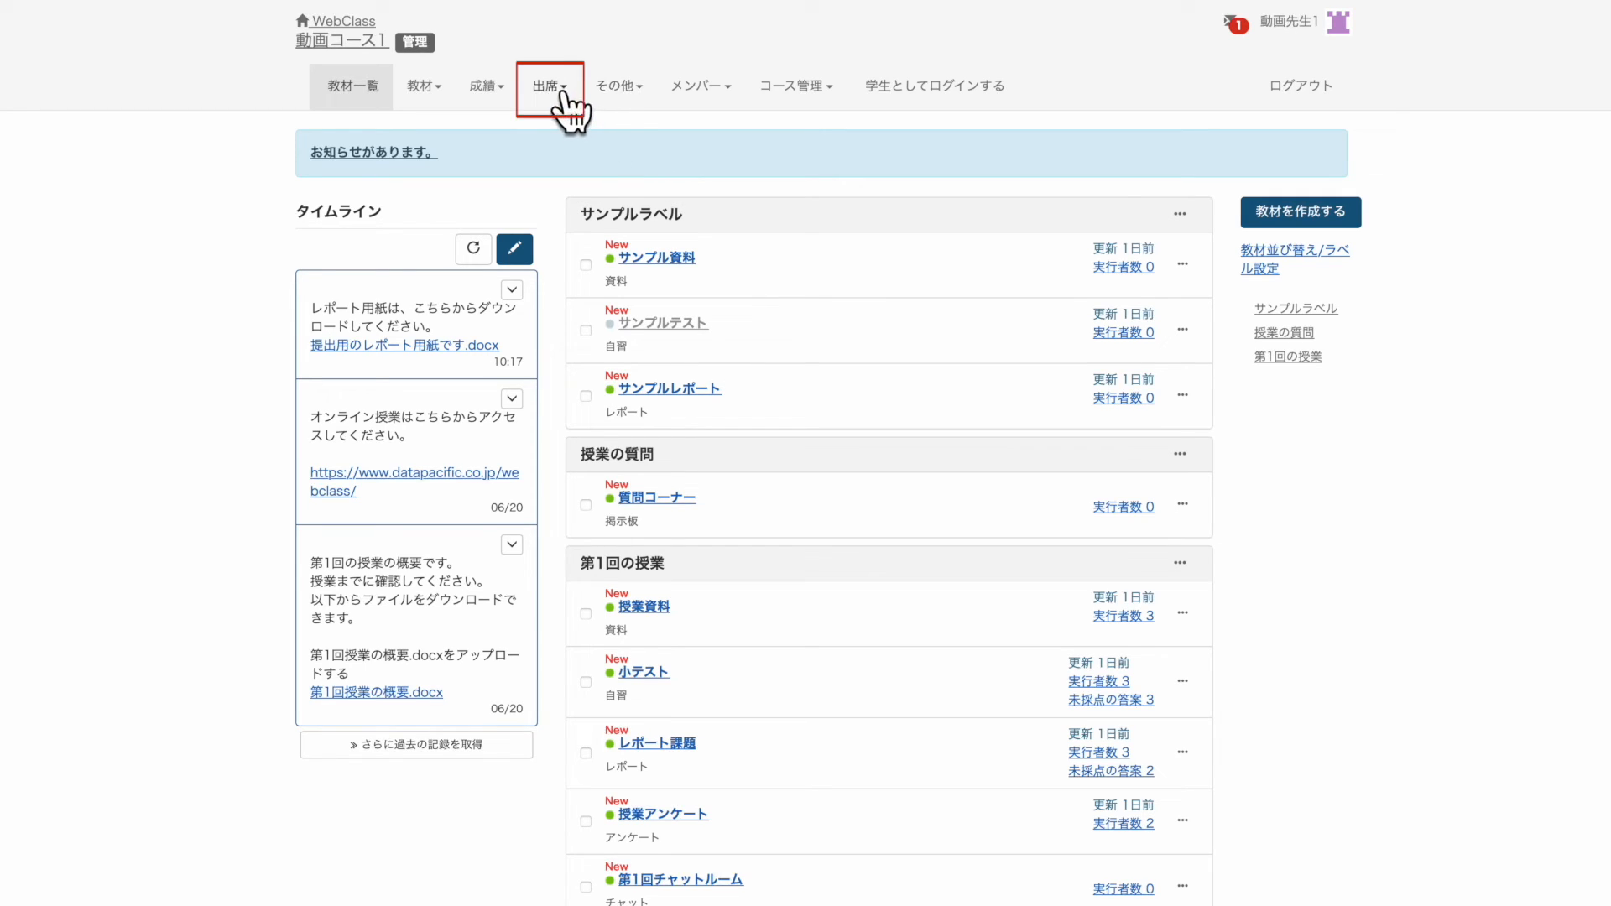
Step: Open the attendance settings and select 06/21, 06/28 and 07/05 as the 授業日
left_click(562, 88)
left_click(659, 126)
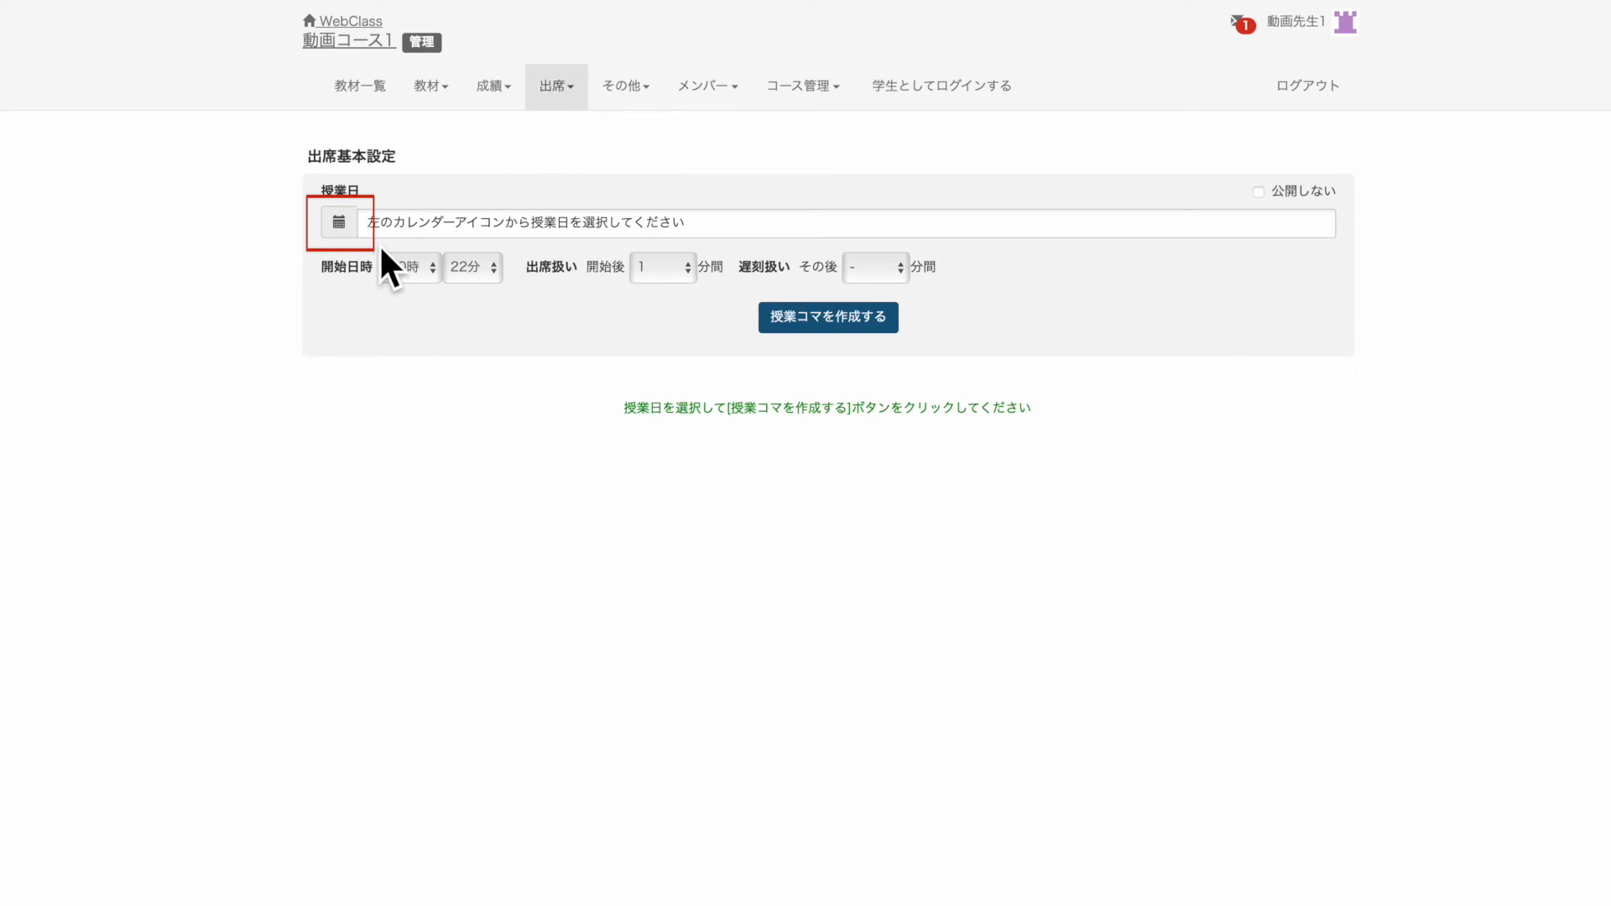
left_click(350, 229)
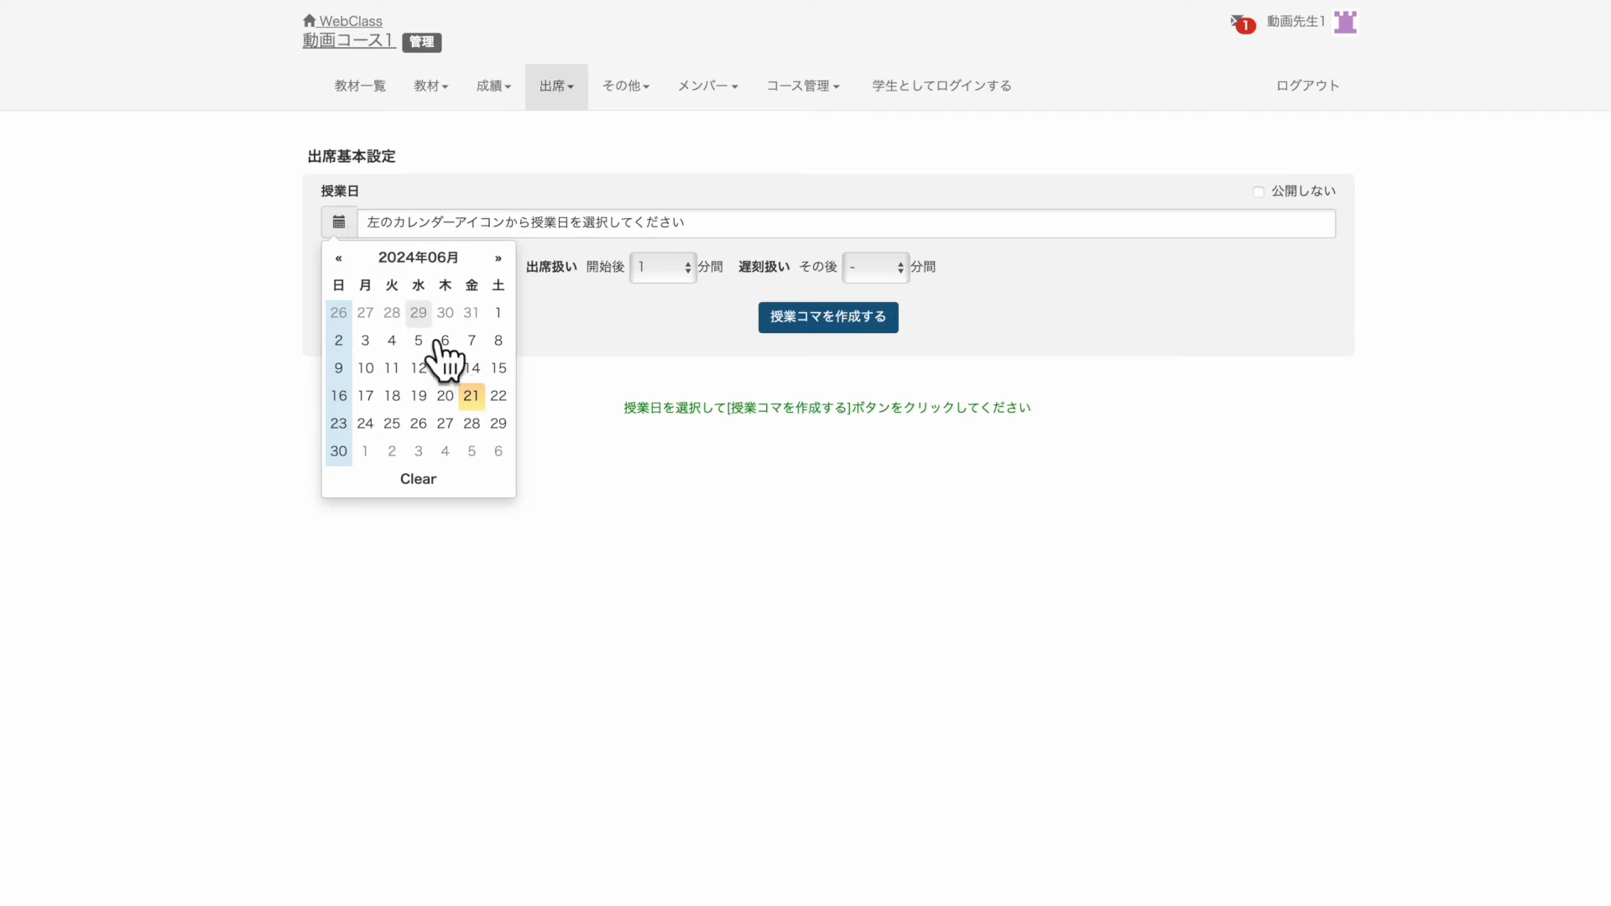
left_click(472, 398)
left_click(472, 422)
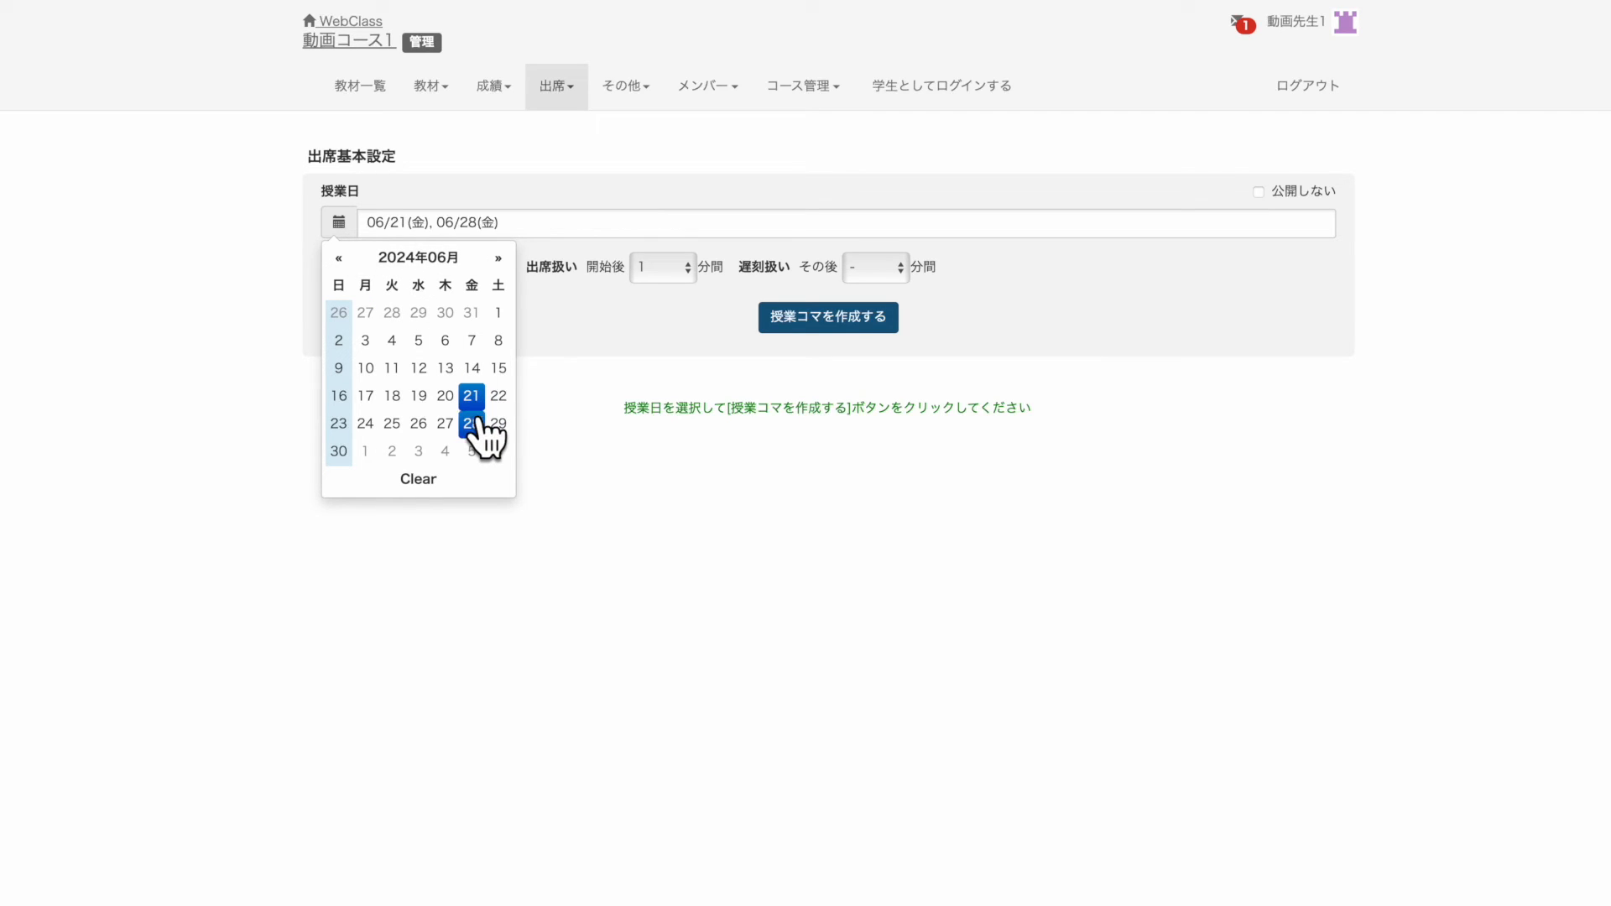
left_click(472, 451)
left_click(560, 433)
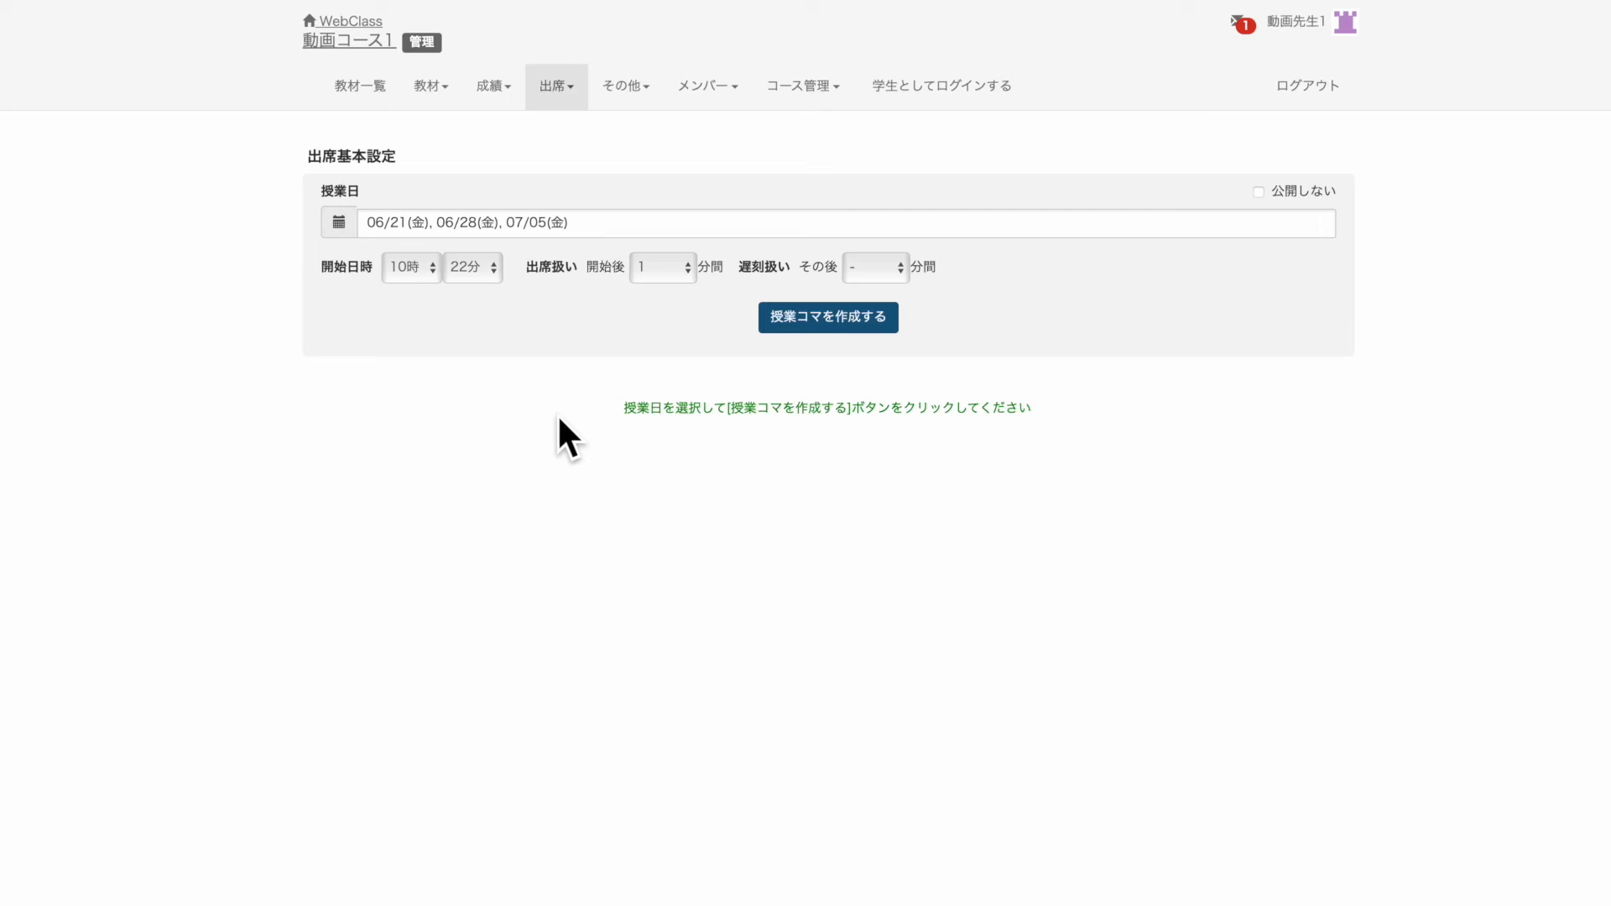
Step: Set the start minute to 30分, 出席扱い to 10 minutes and 遅刻扱い to 10 minutes, and create the class sessions
left_click(486, 277)
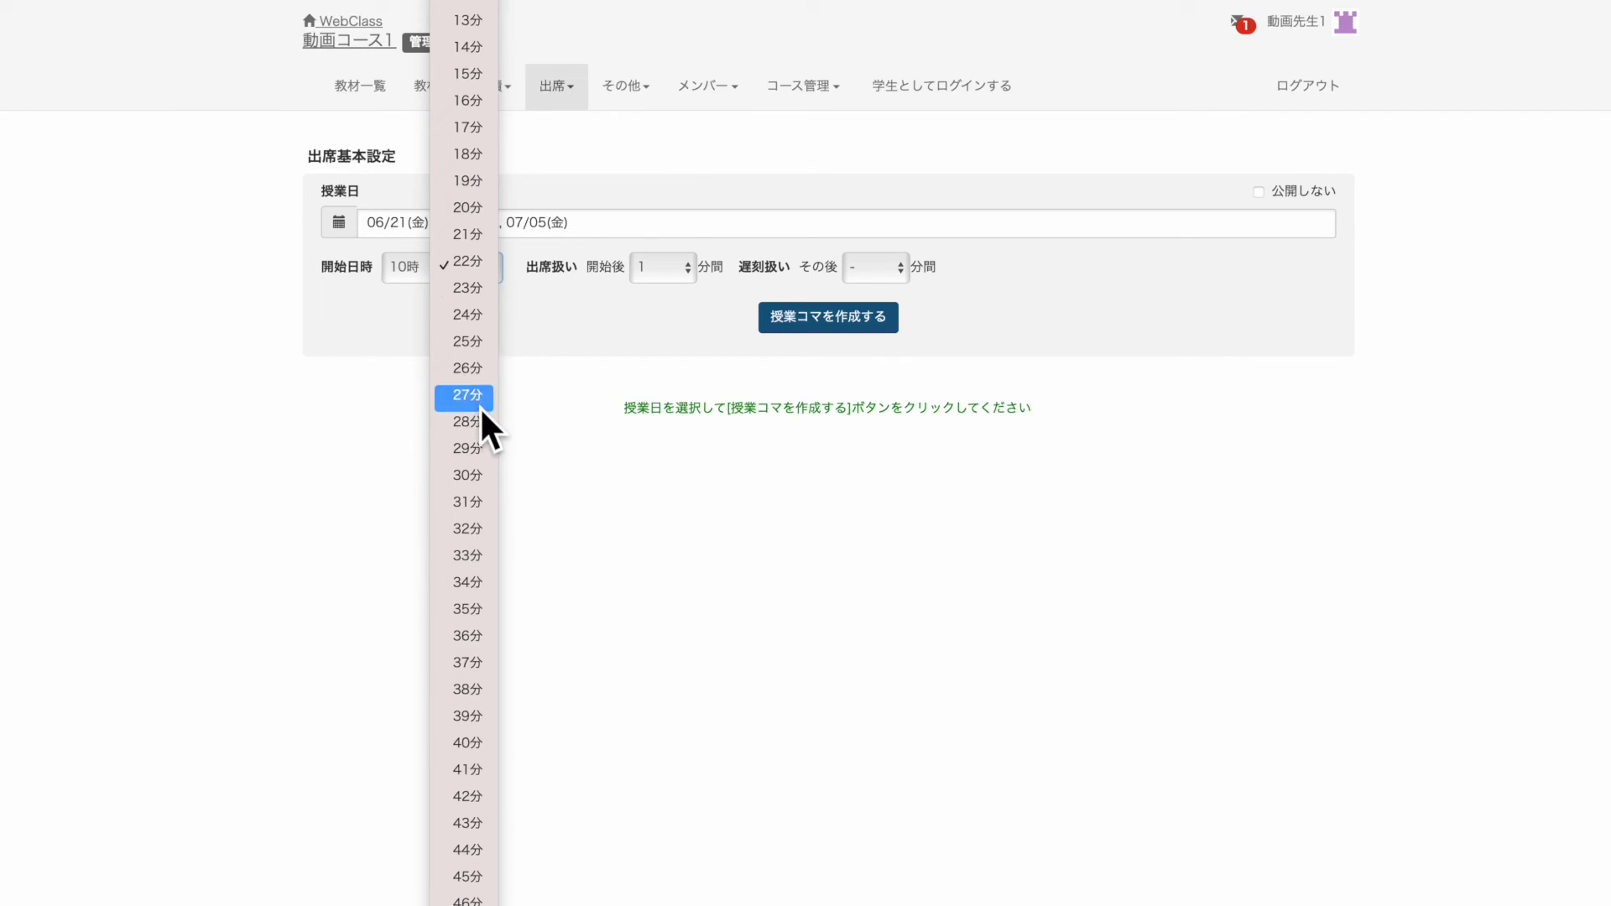
left_click(486, 474)
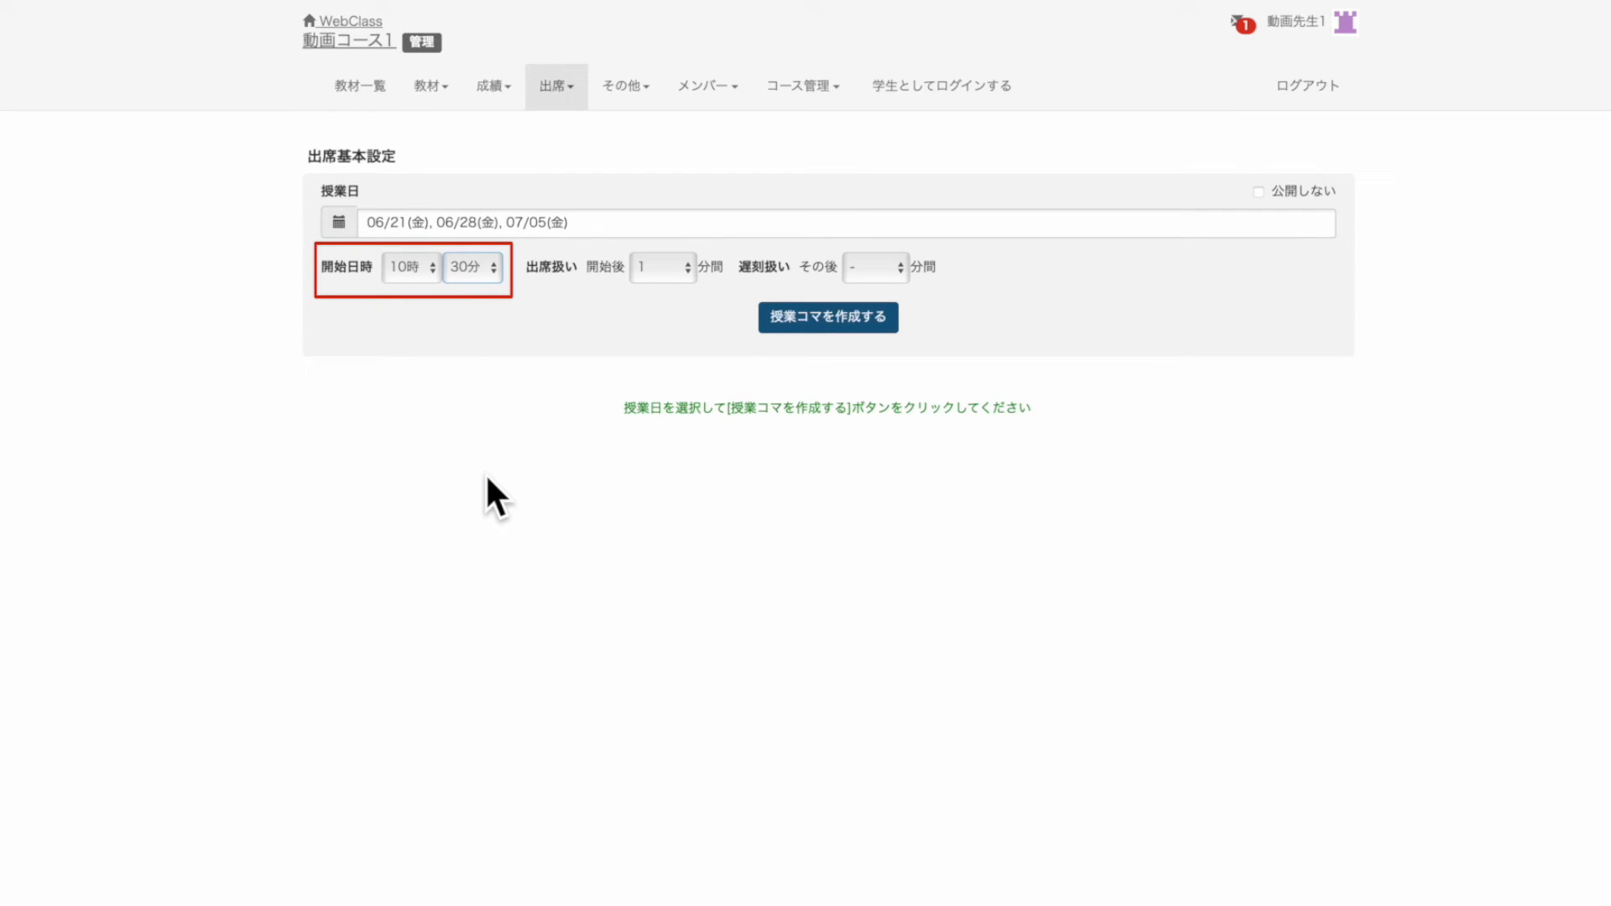
left_click(687, 268)
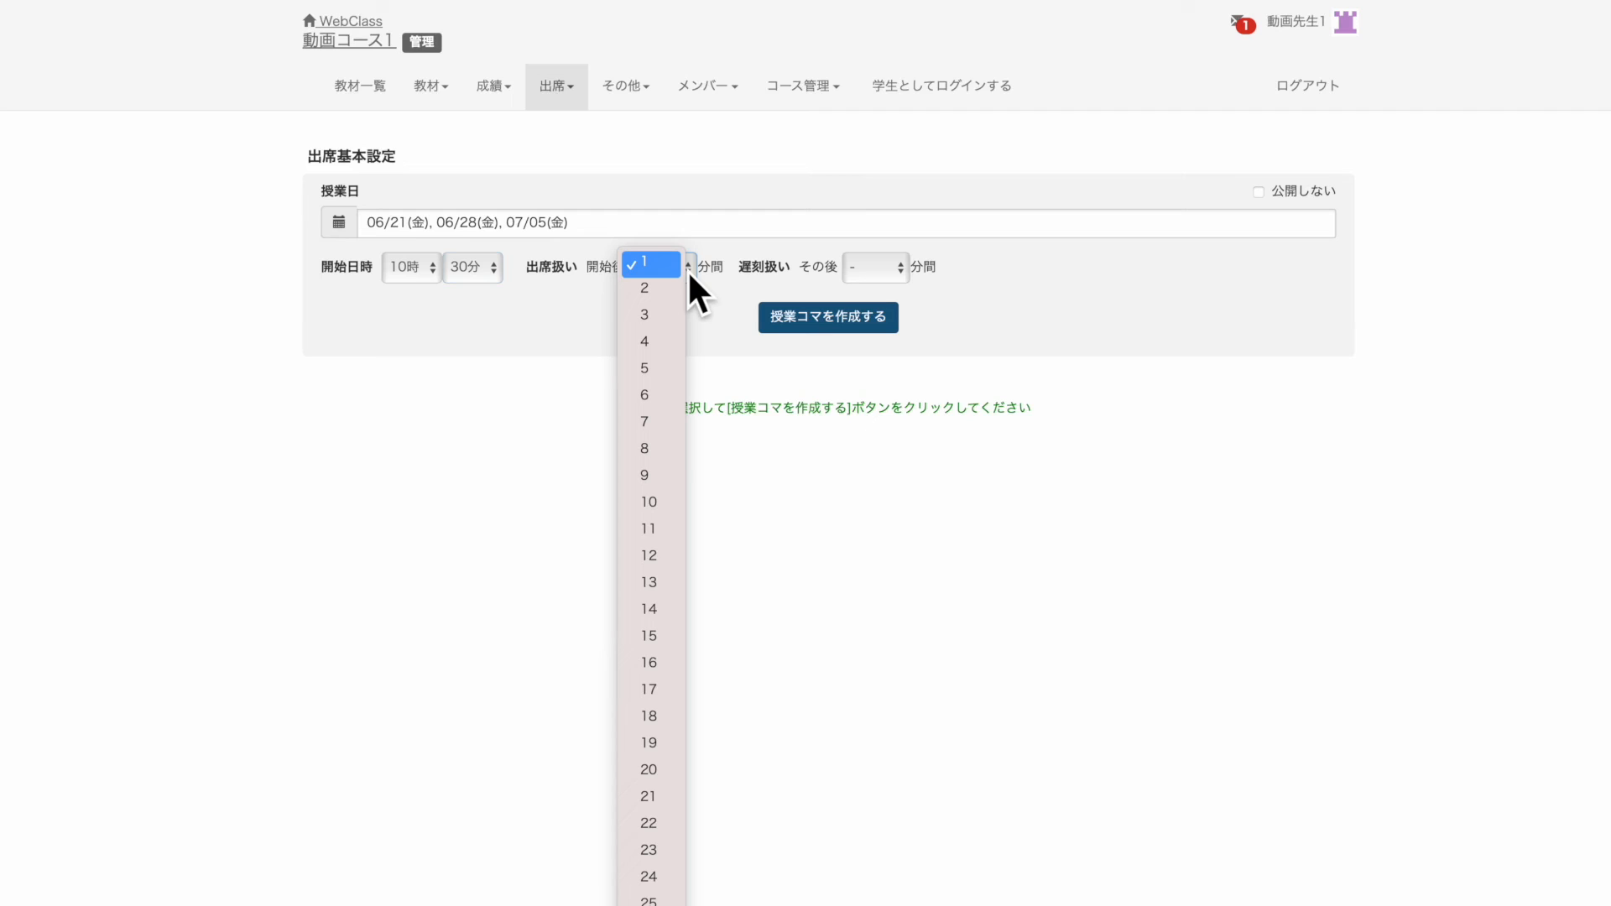
left_click(671, 494)
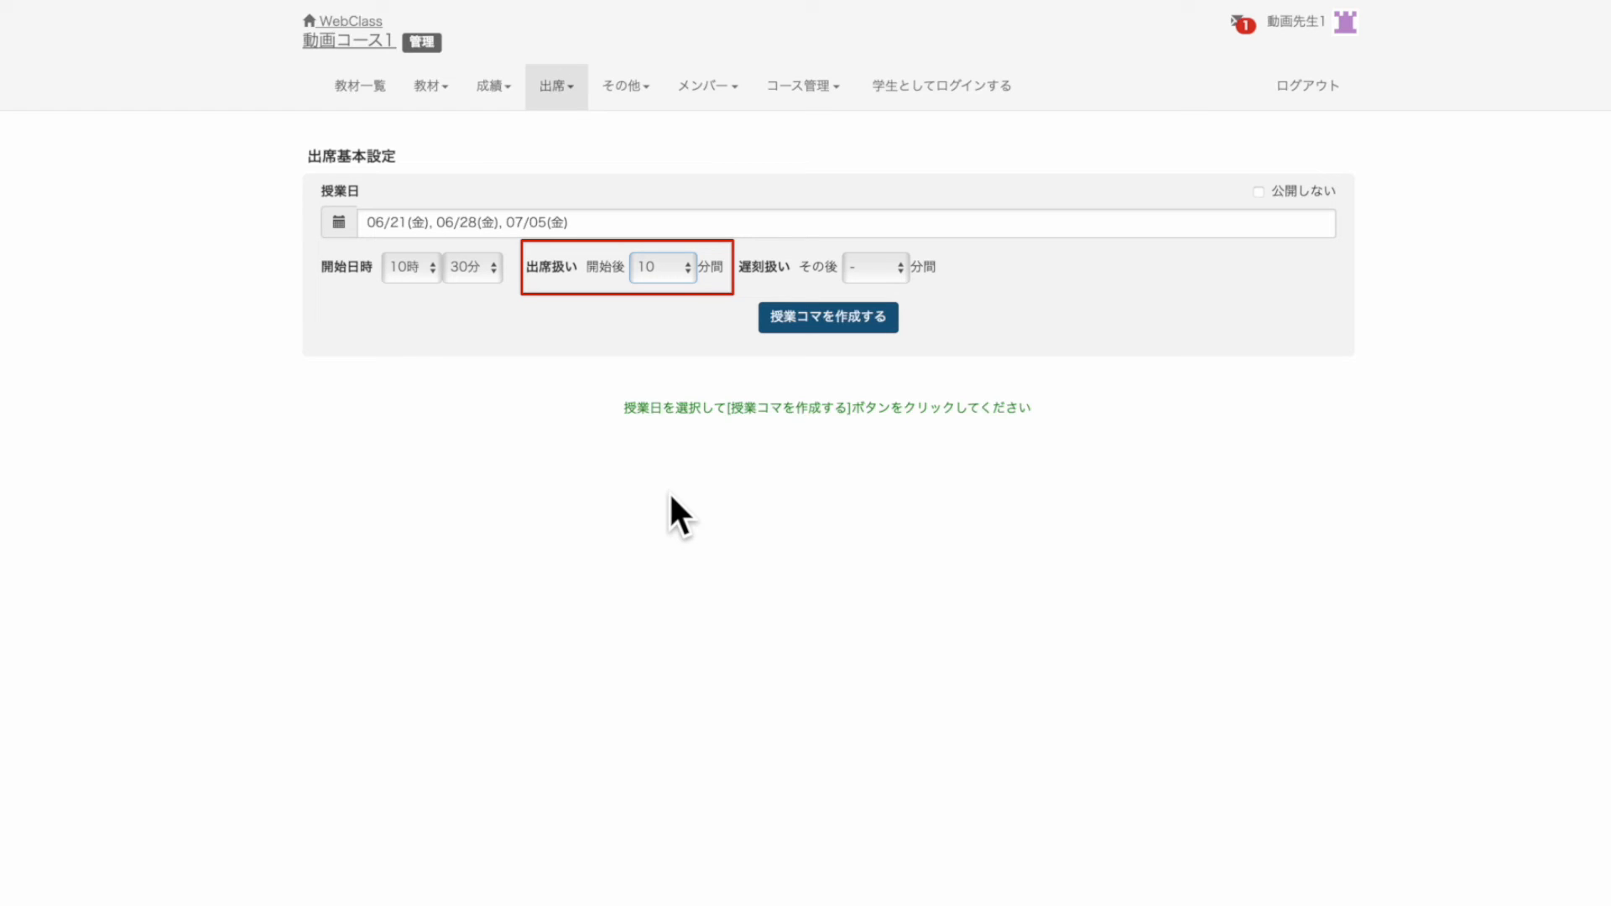
left_click(904, 273)
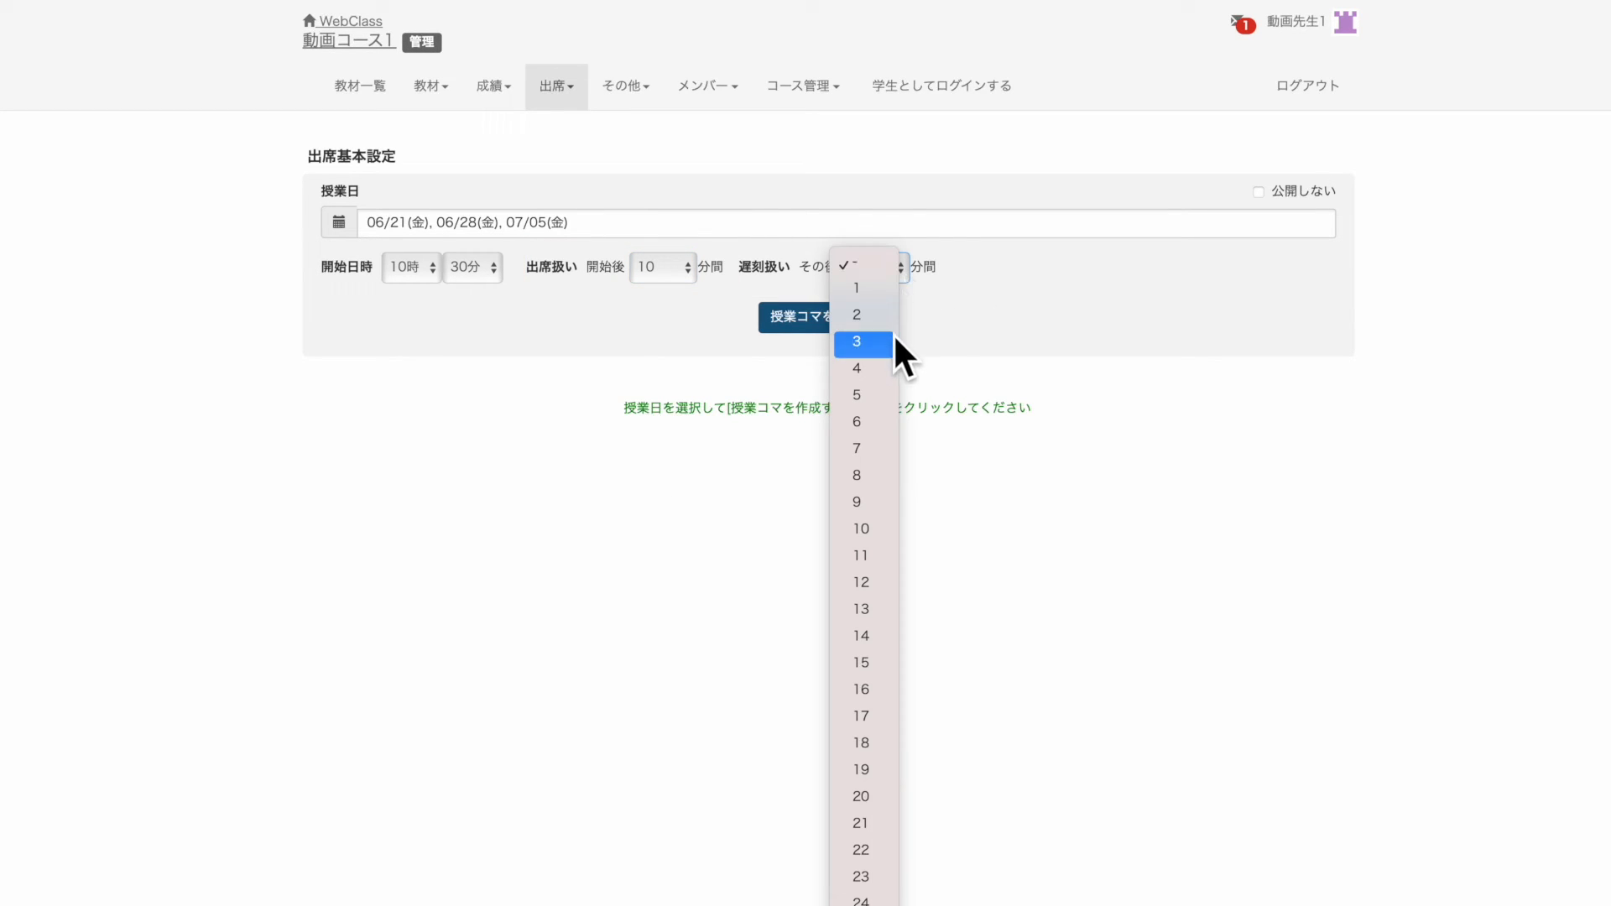
left_click(878, 521)
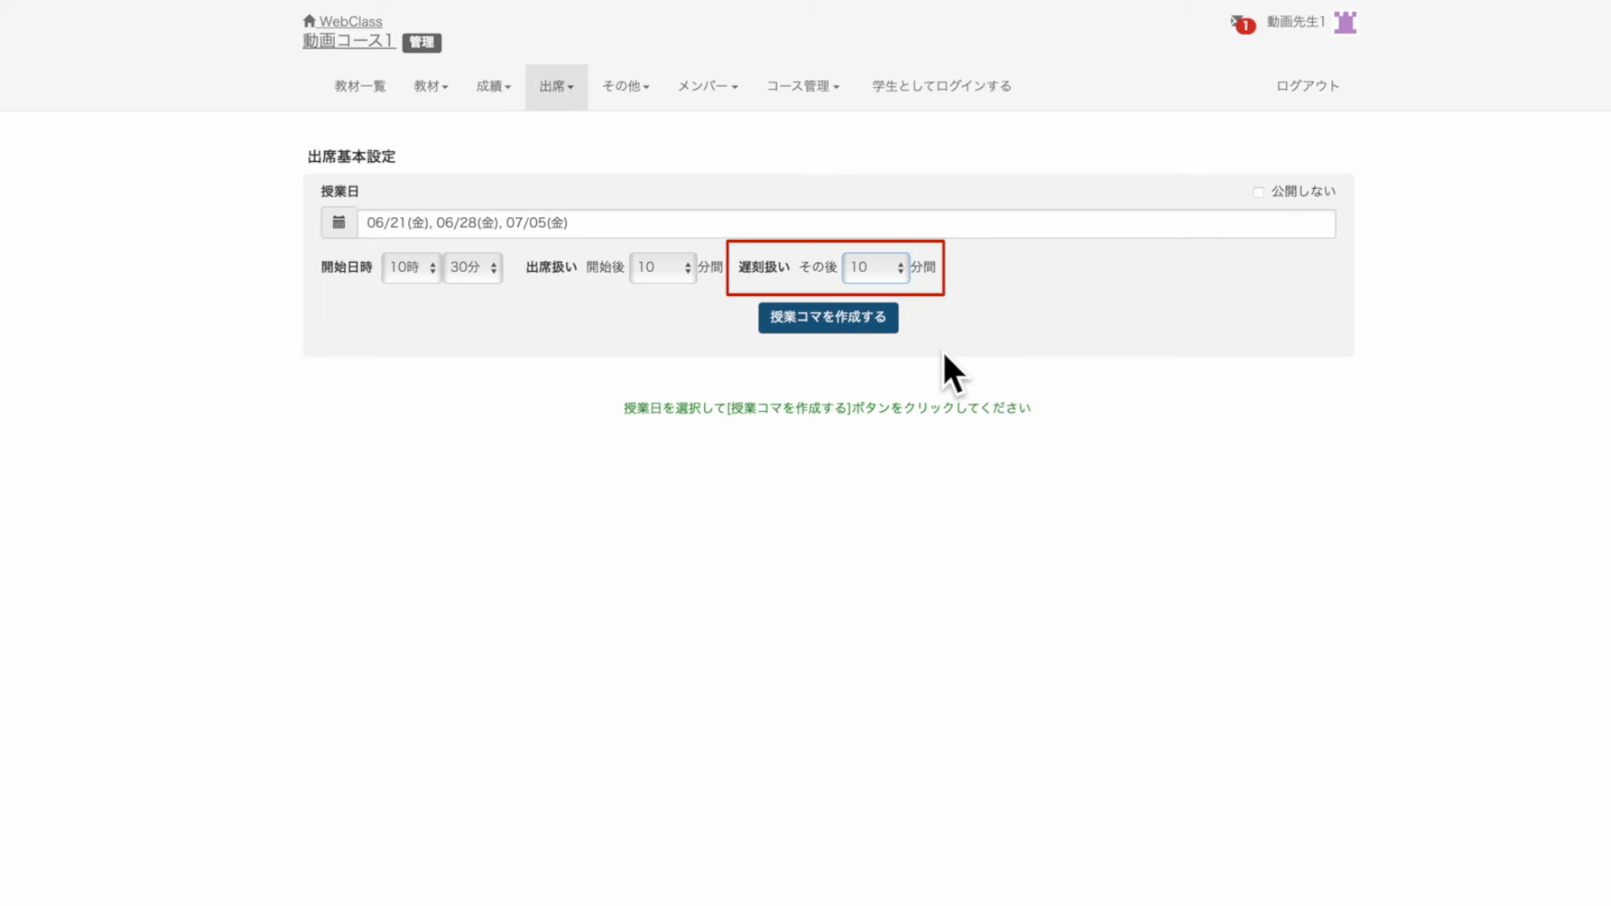
left_click(891, 327)
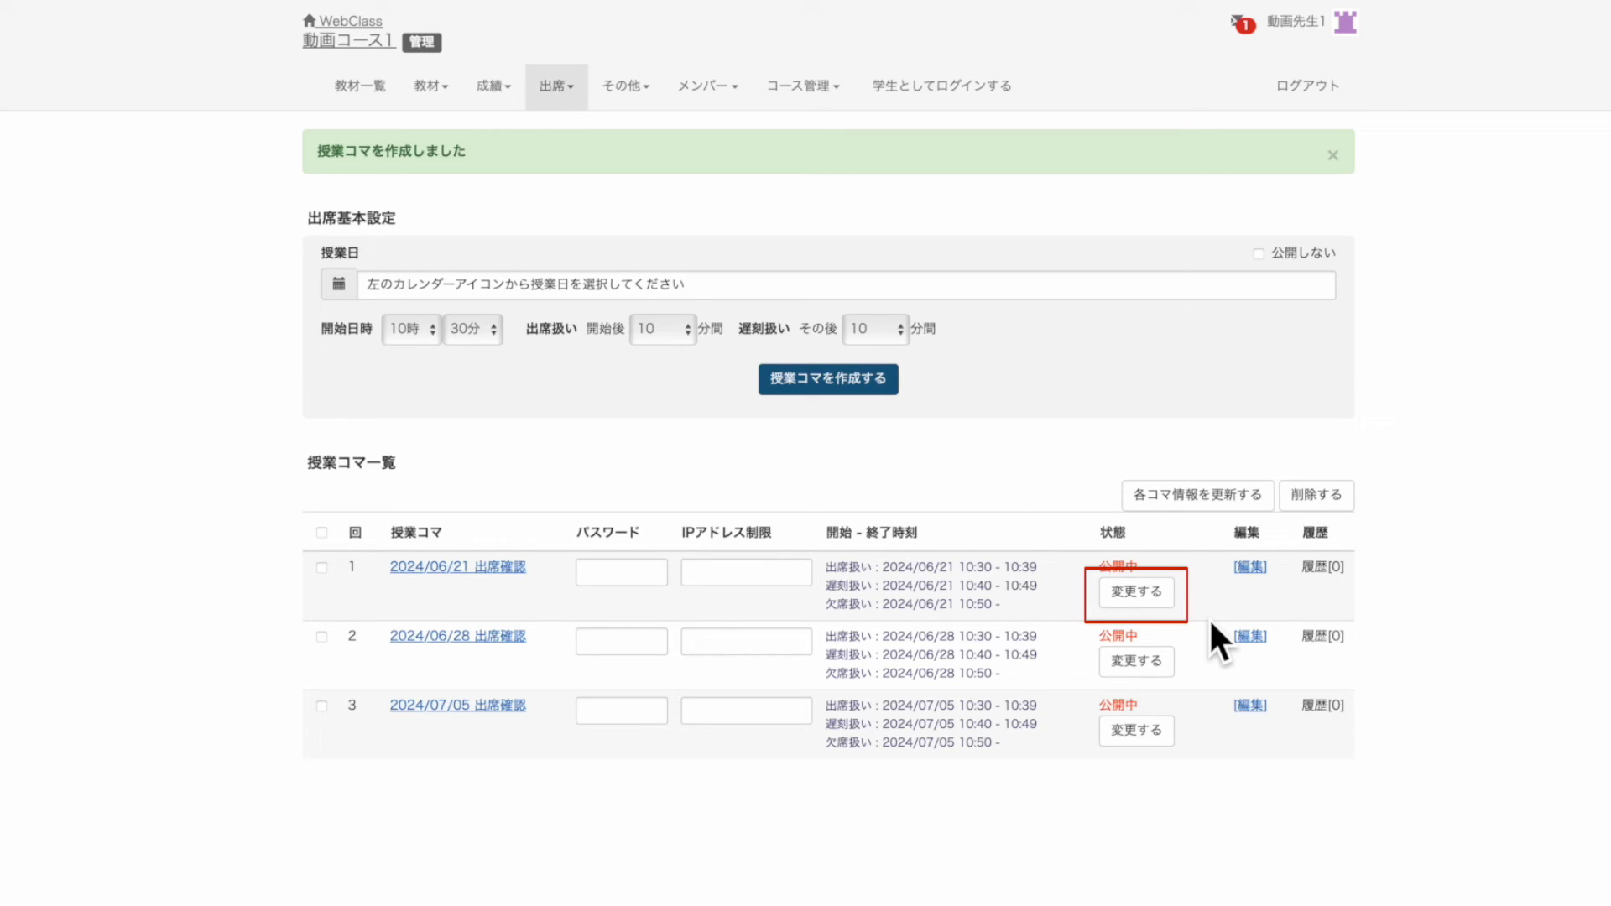
Step: Unpublish the first class session, change its day to 20日, and republish it with the session information updated
left_click(1162, 594)
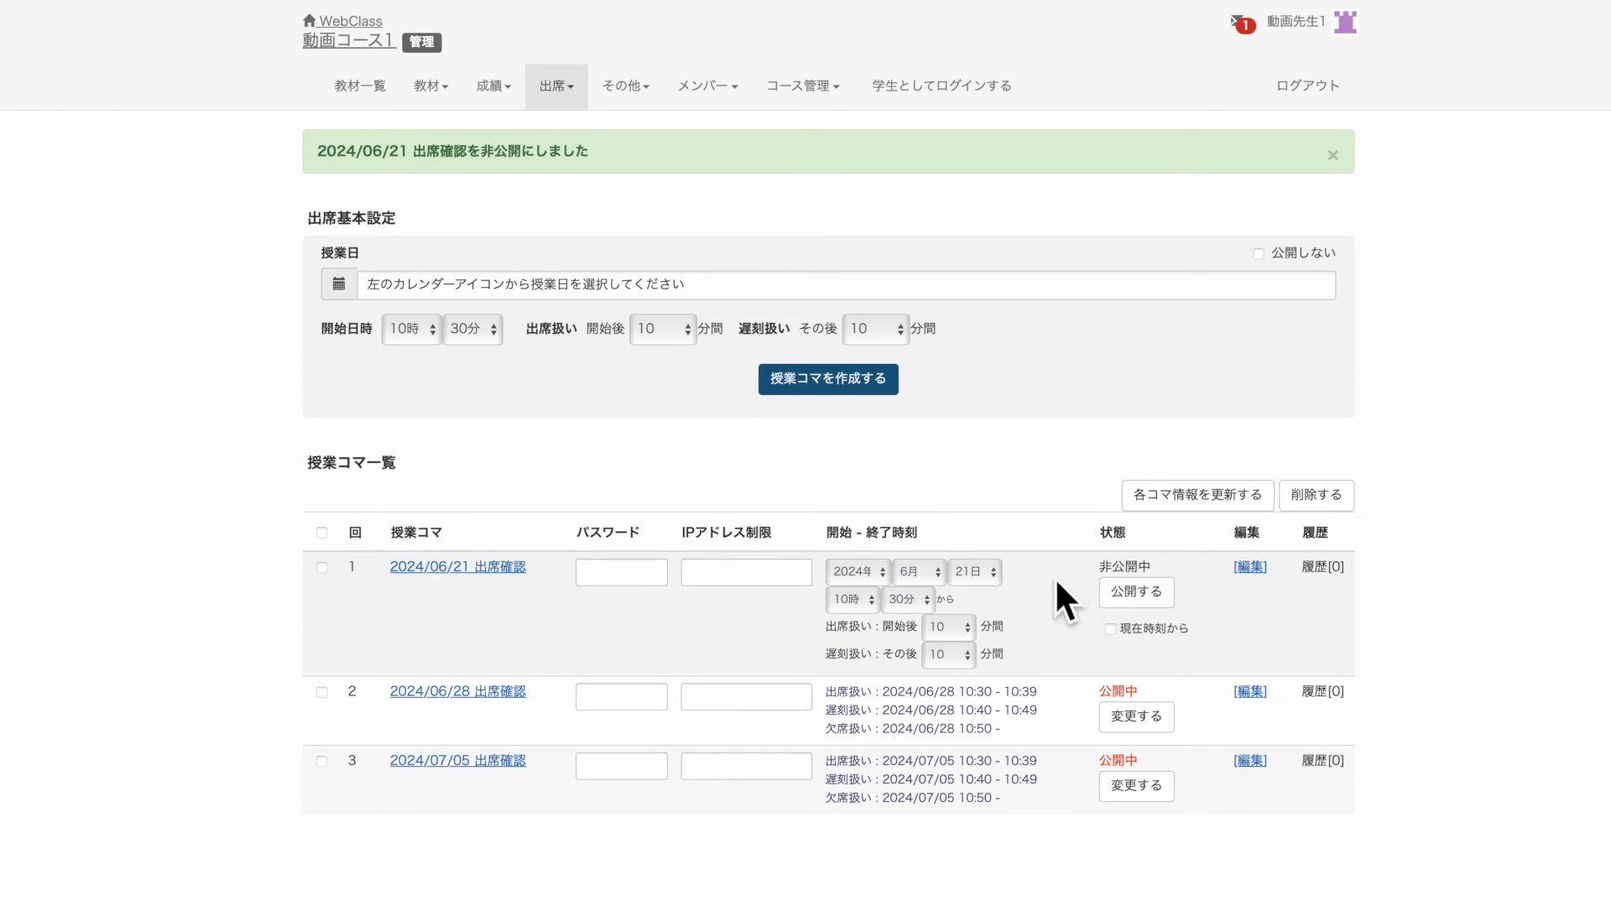
left_click(993, 571)
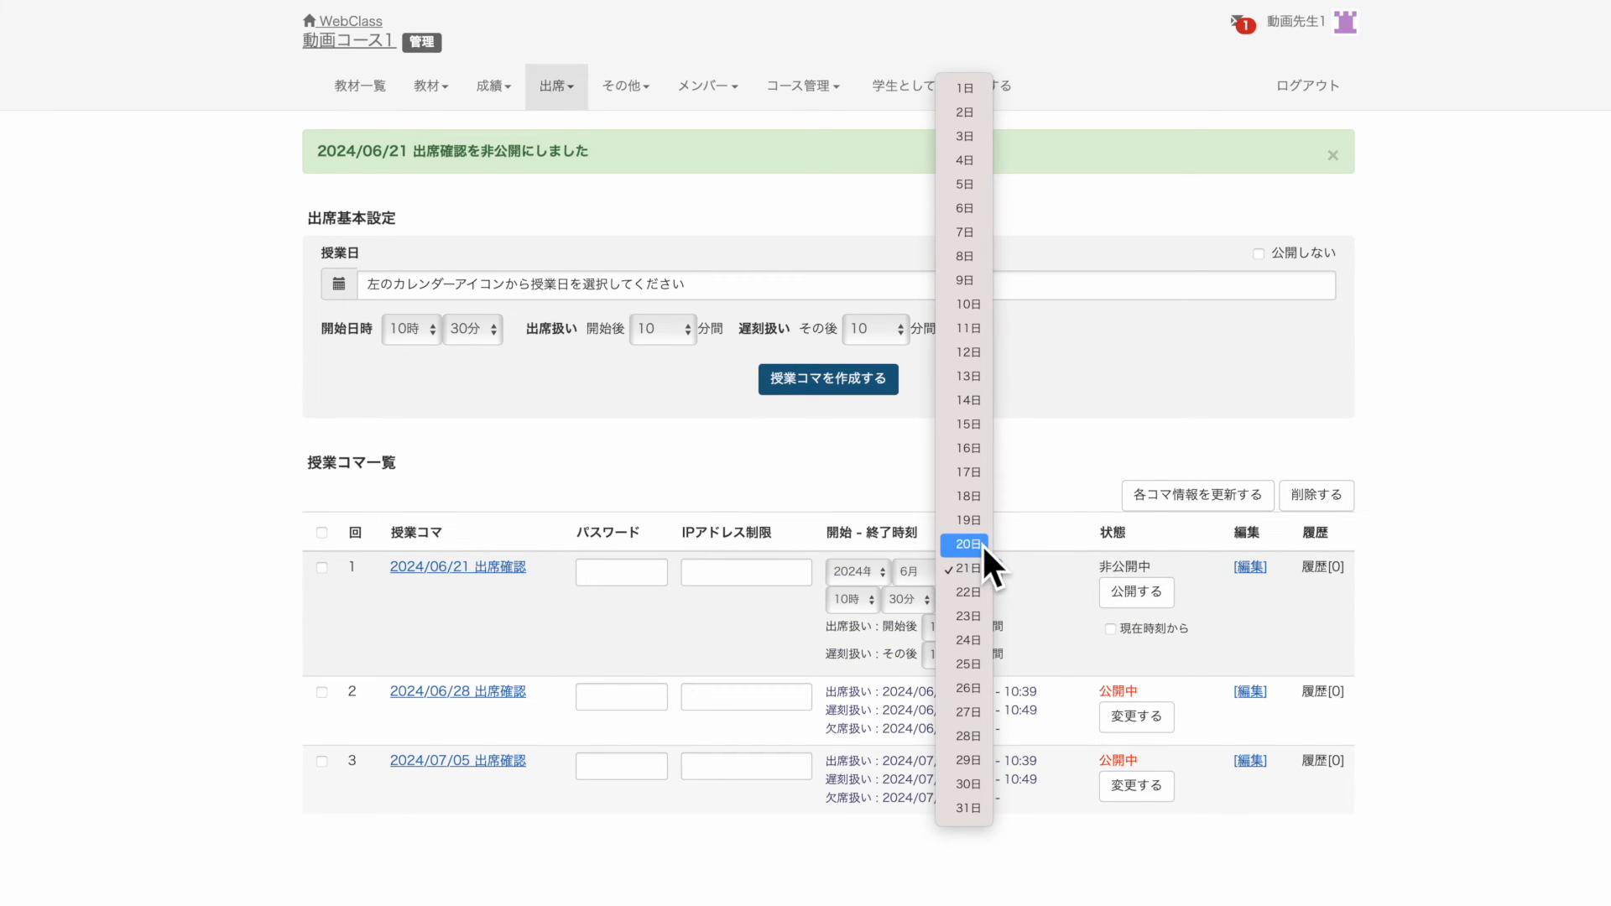
left_click(980, 544)
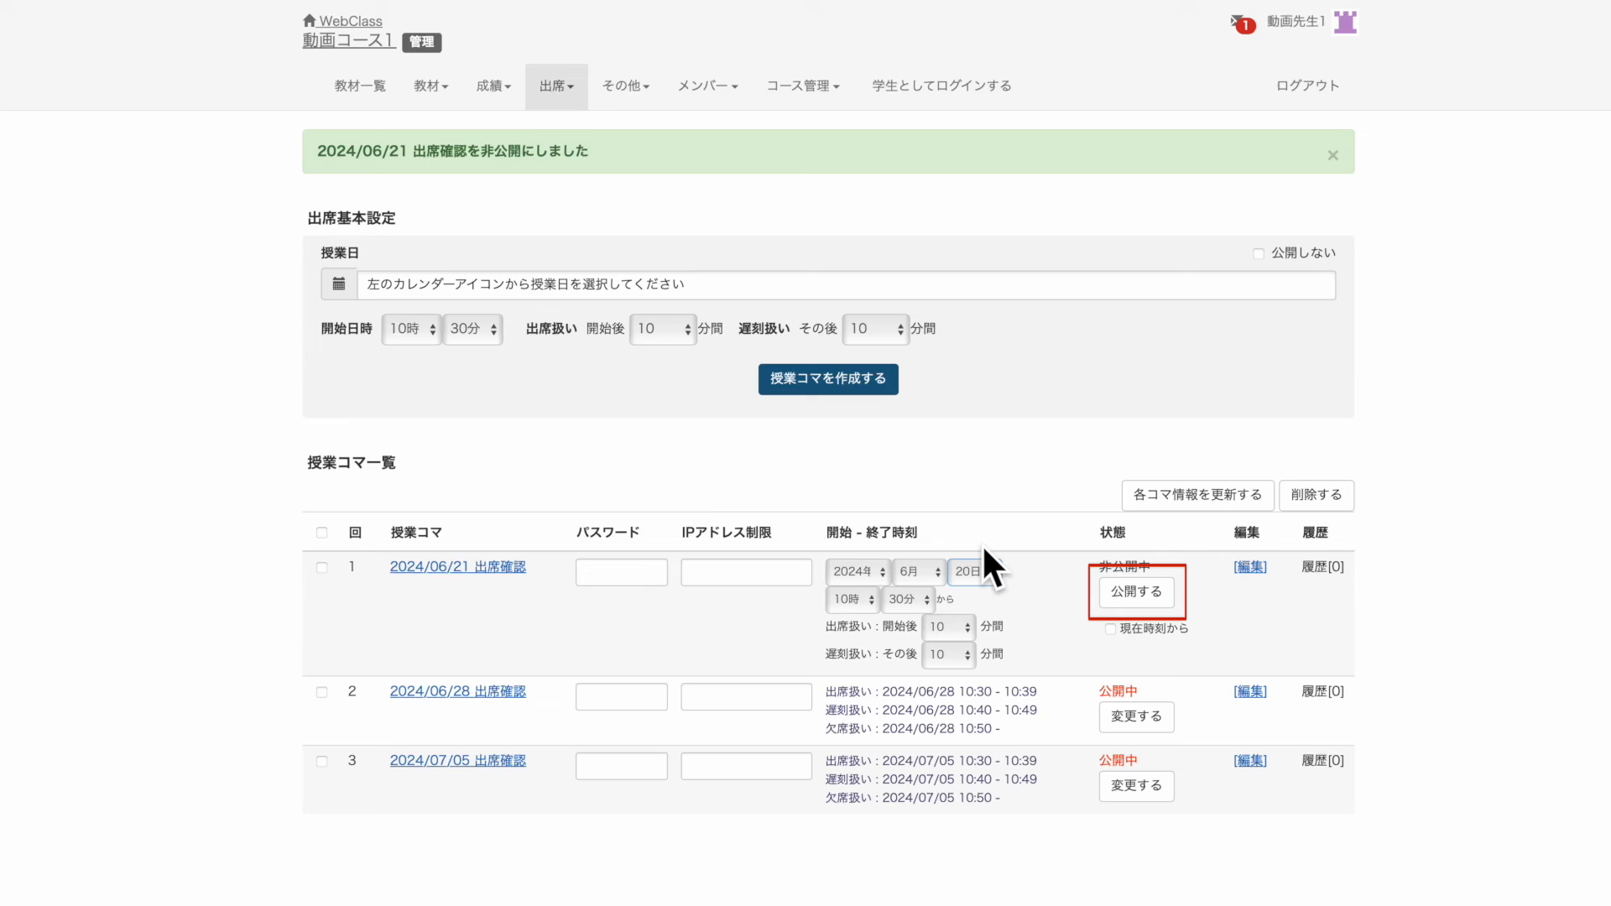
left_click(1109, 598)
left_click(1165, 501)
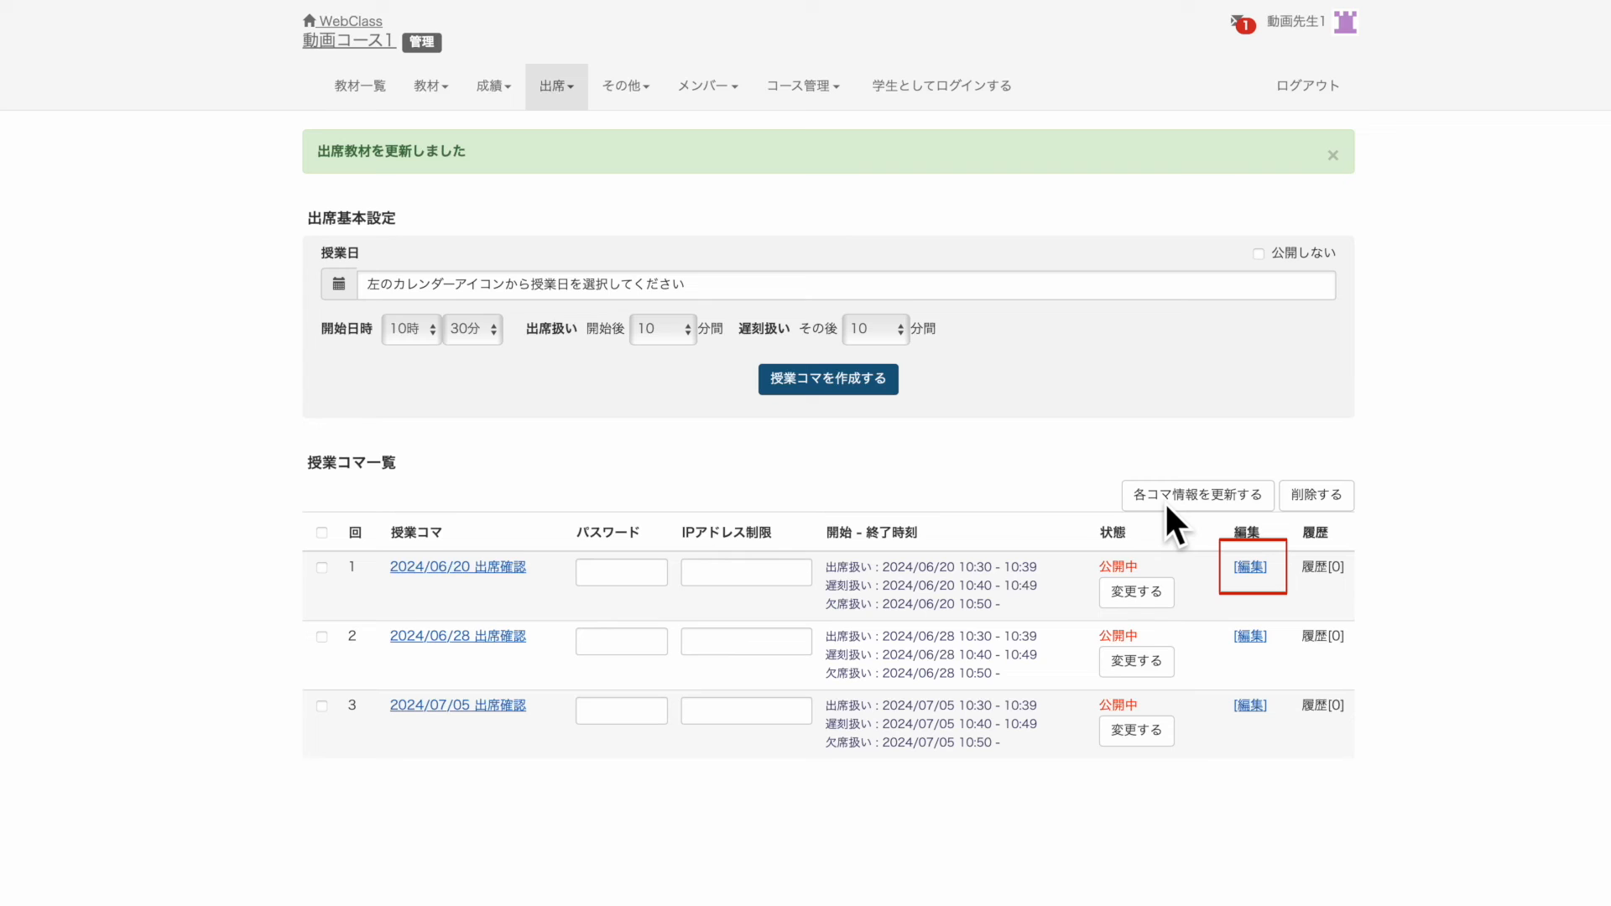
Step: Edit the 2024/06/20 出席確認 session to set 実行回数の制限 to 3回 and save the changes
left_click(1250, 568)
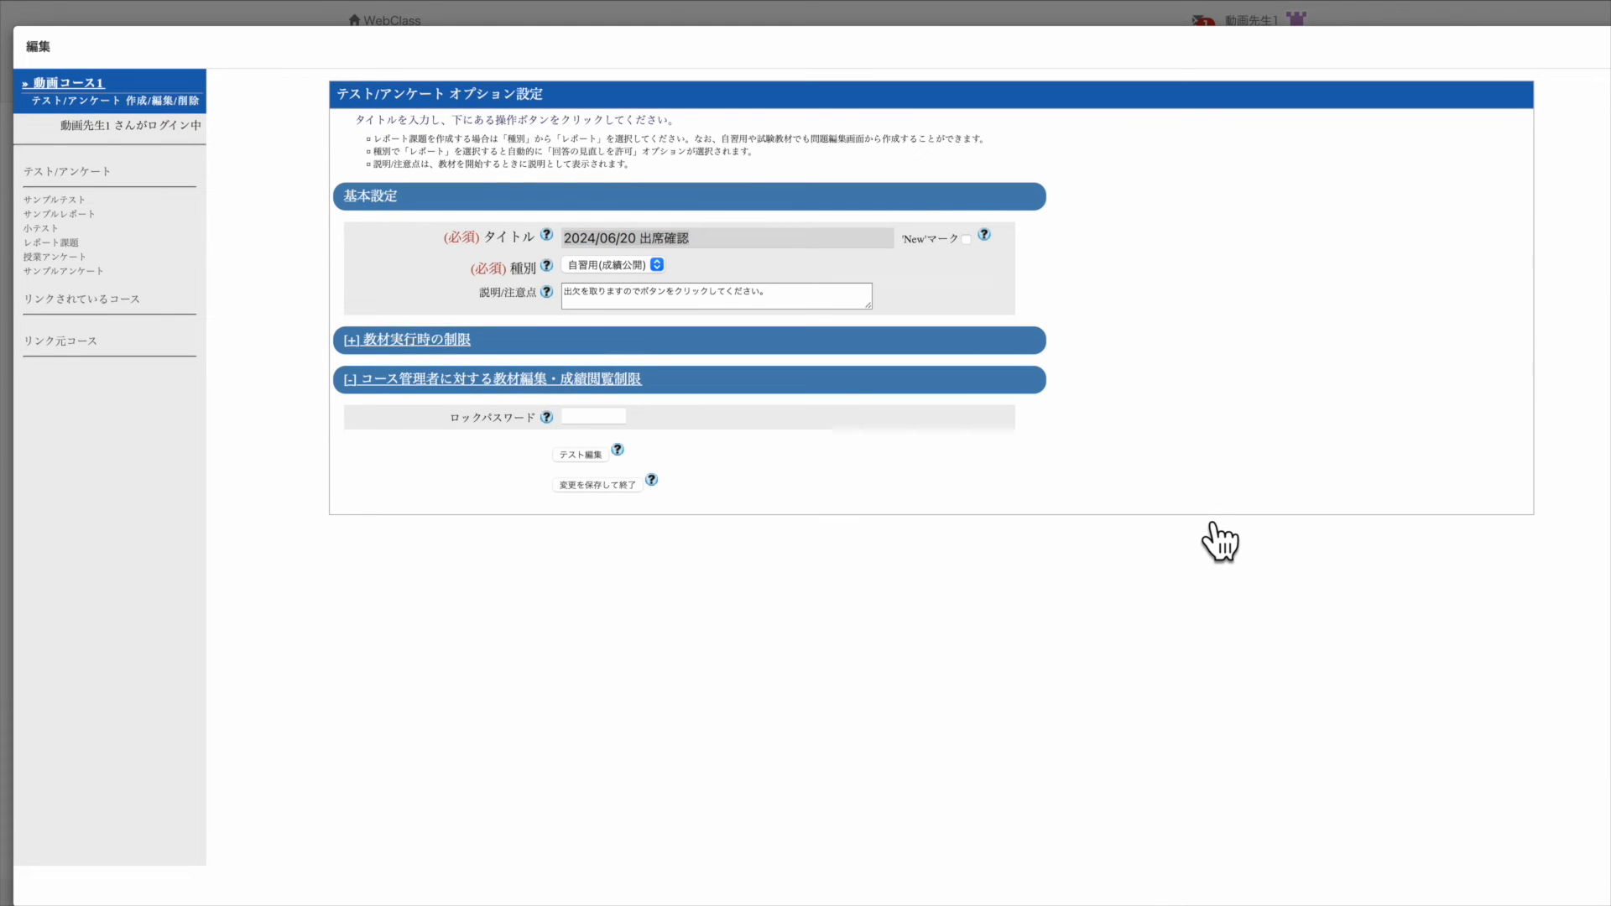
left_click(908, 346)
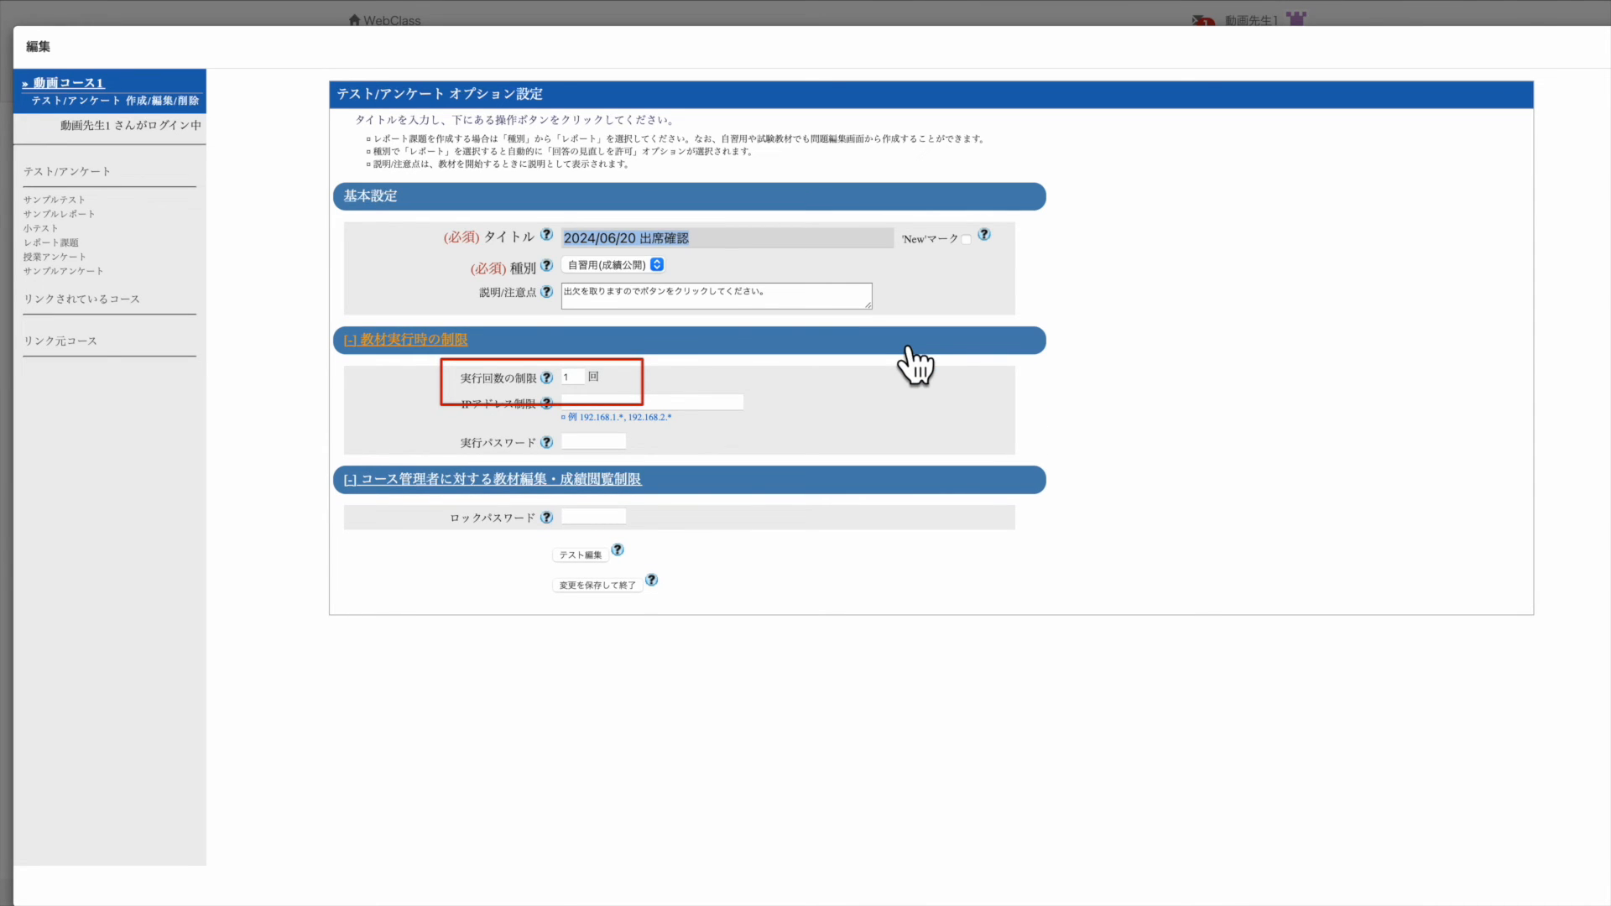
double_click(583, 379)
type("3")
key("Return")
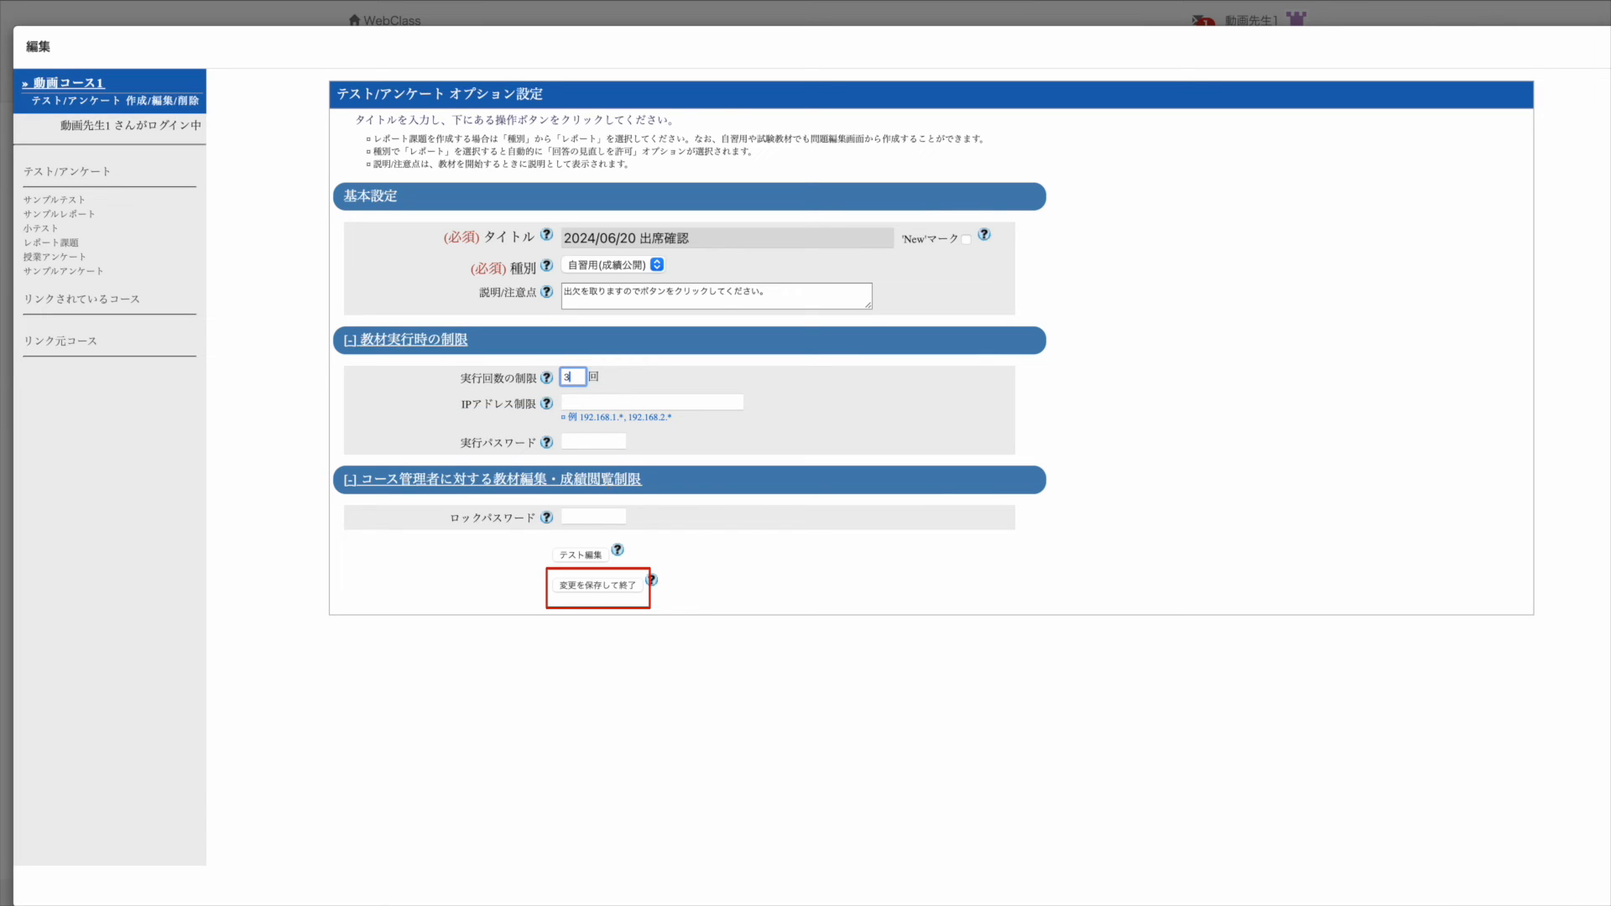
left_click(591, 585)
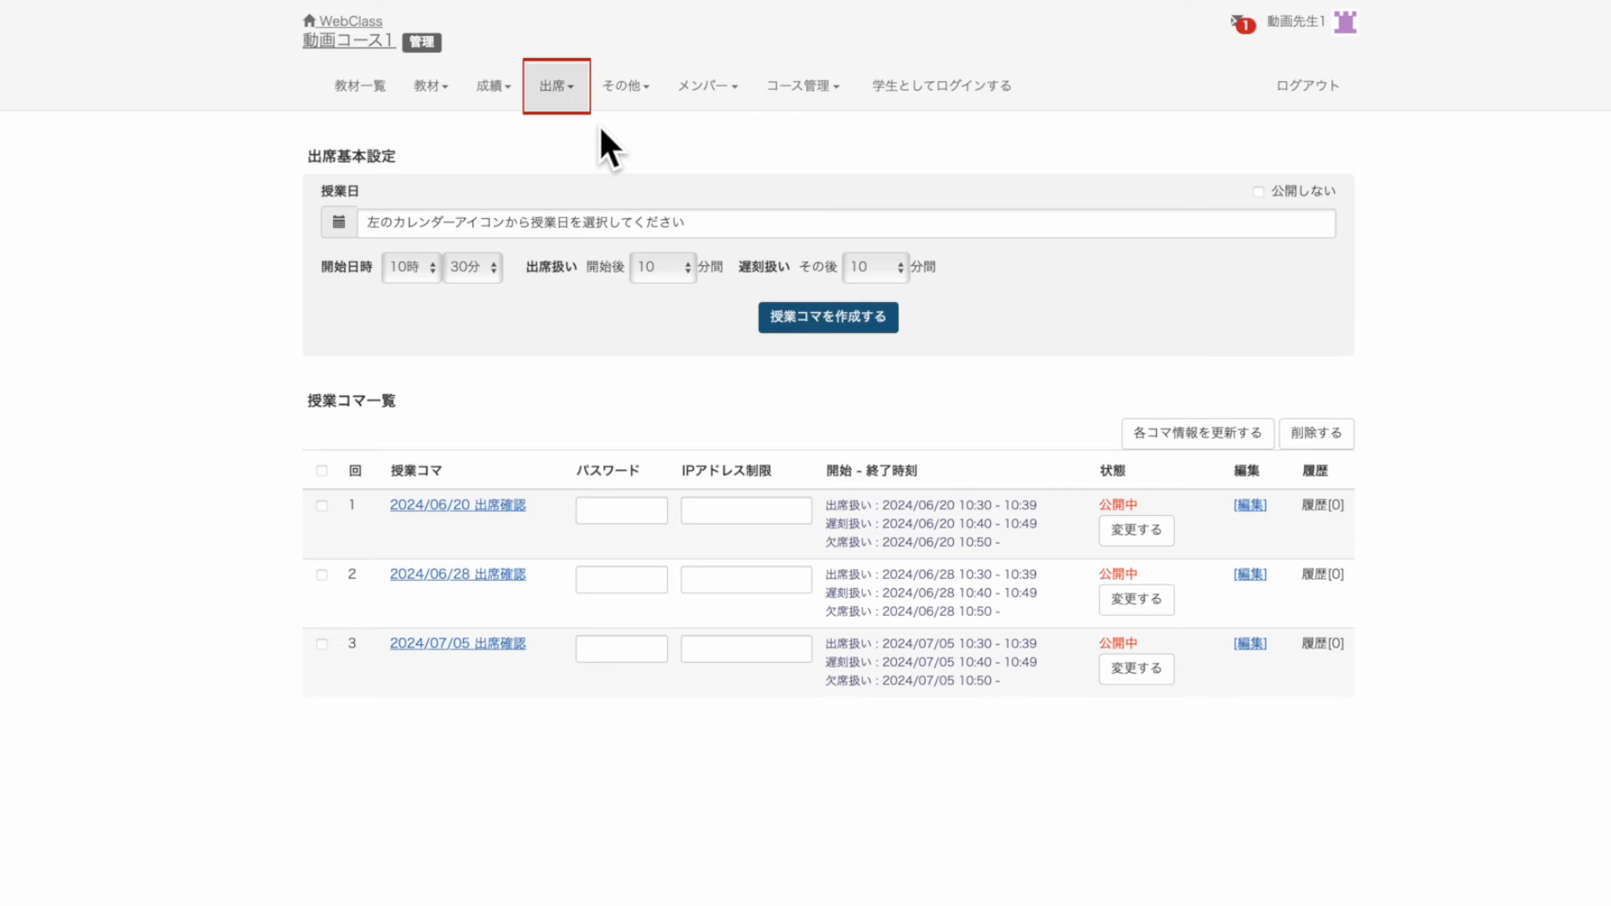
Step: From 出席状況一覧 / 修正, view the first student's attendance details and open a message form for the checked students
left_click(574, 108)
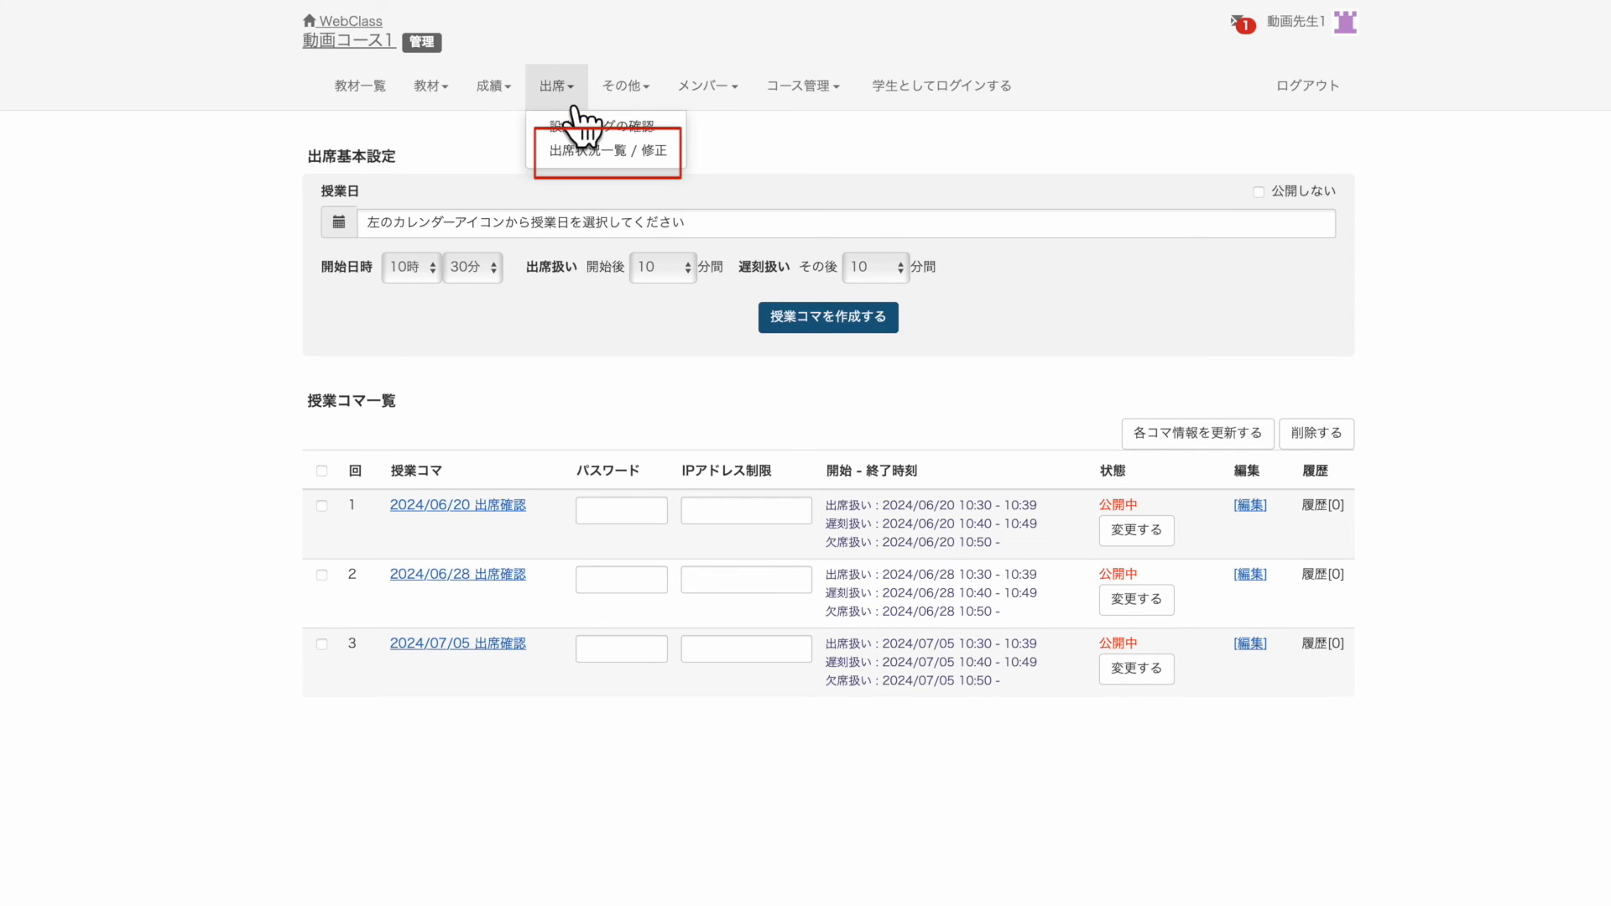
left_click(633, 159)
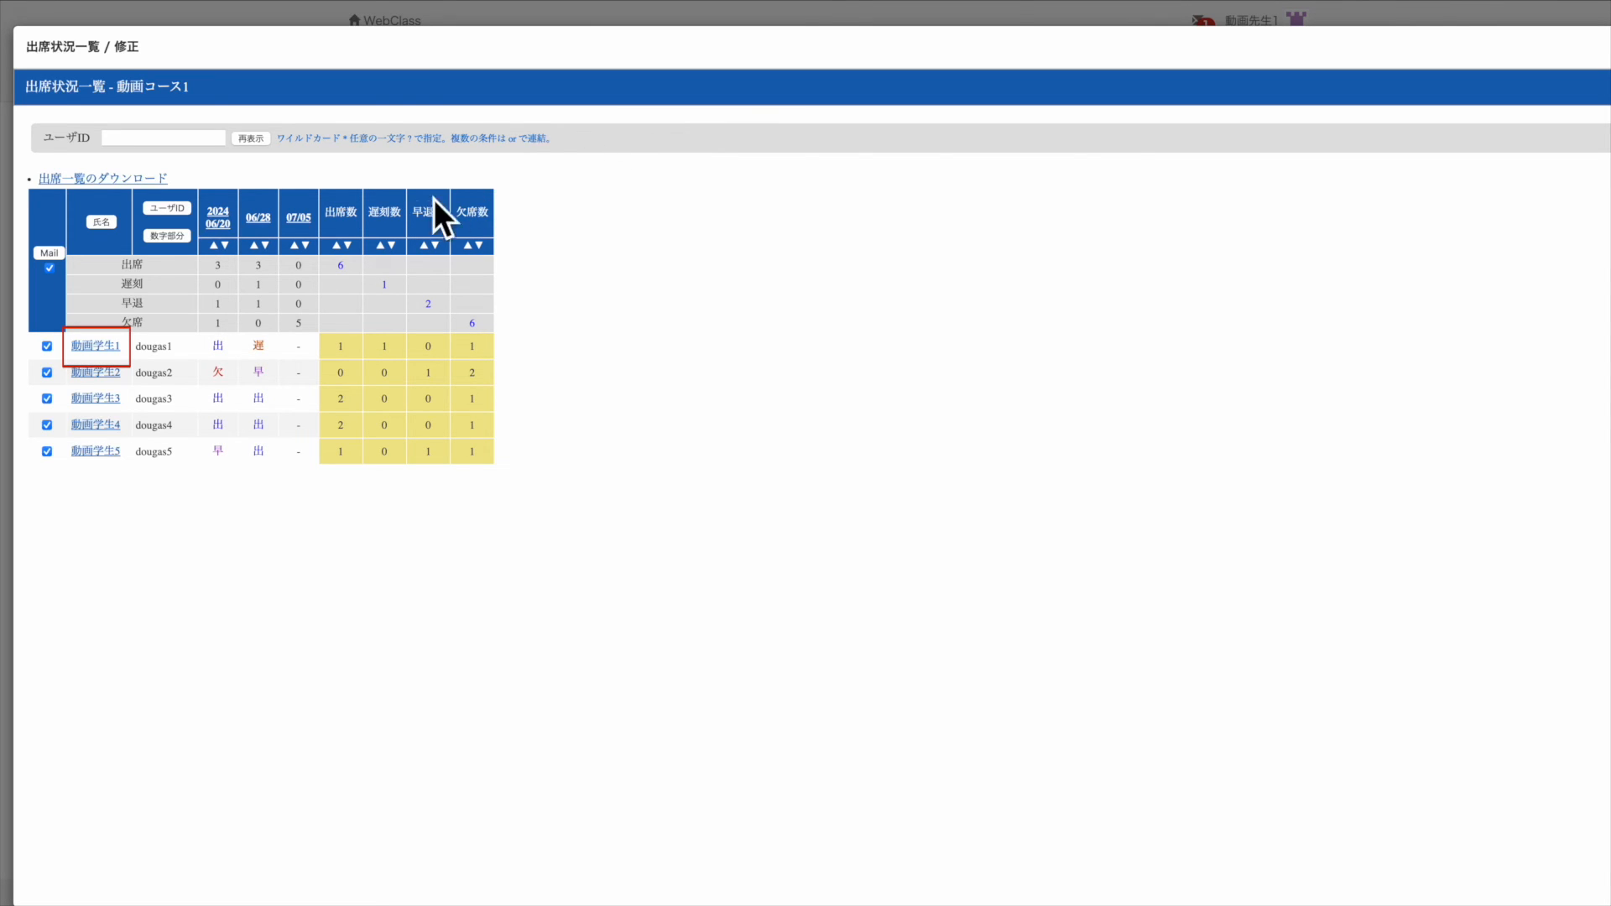
left_click(118, 347)
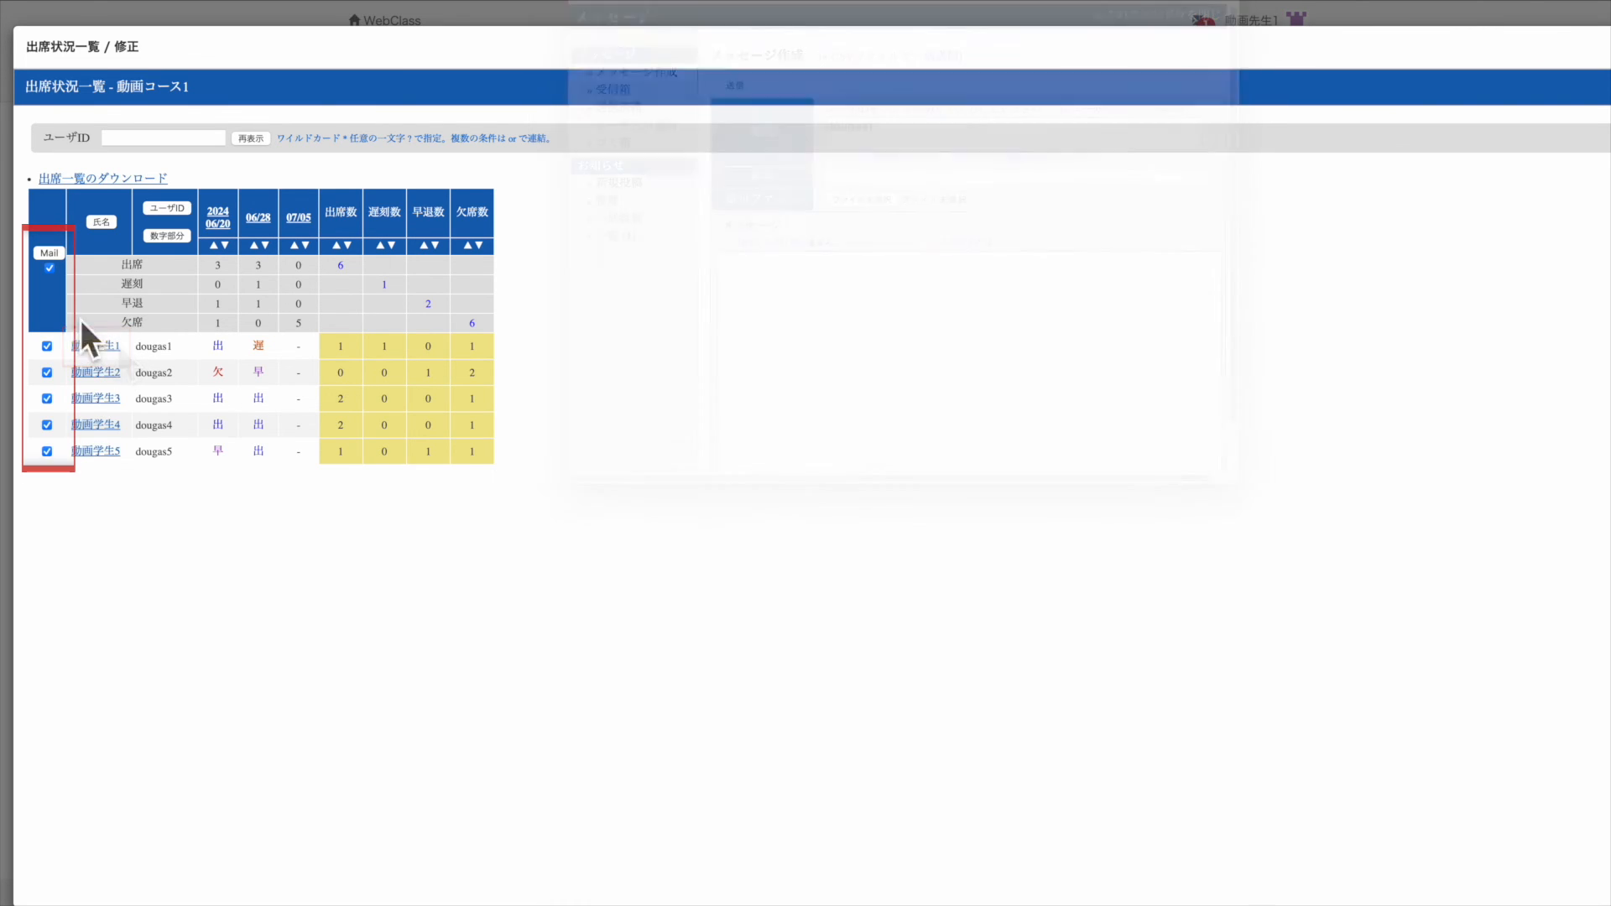
left_click(53, 259)
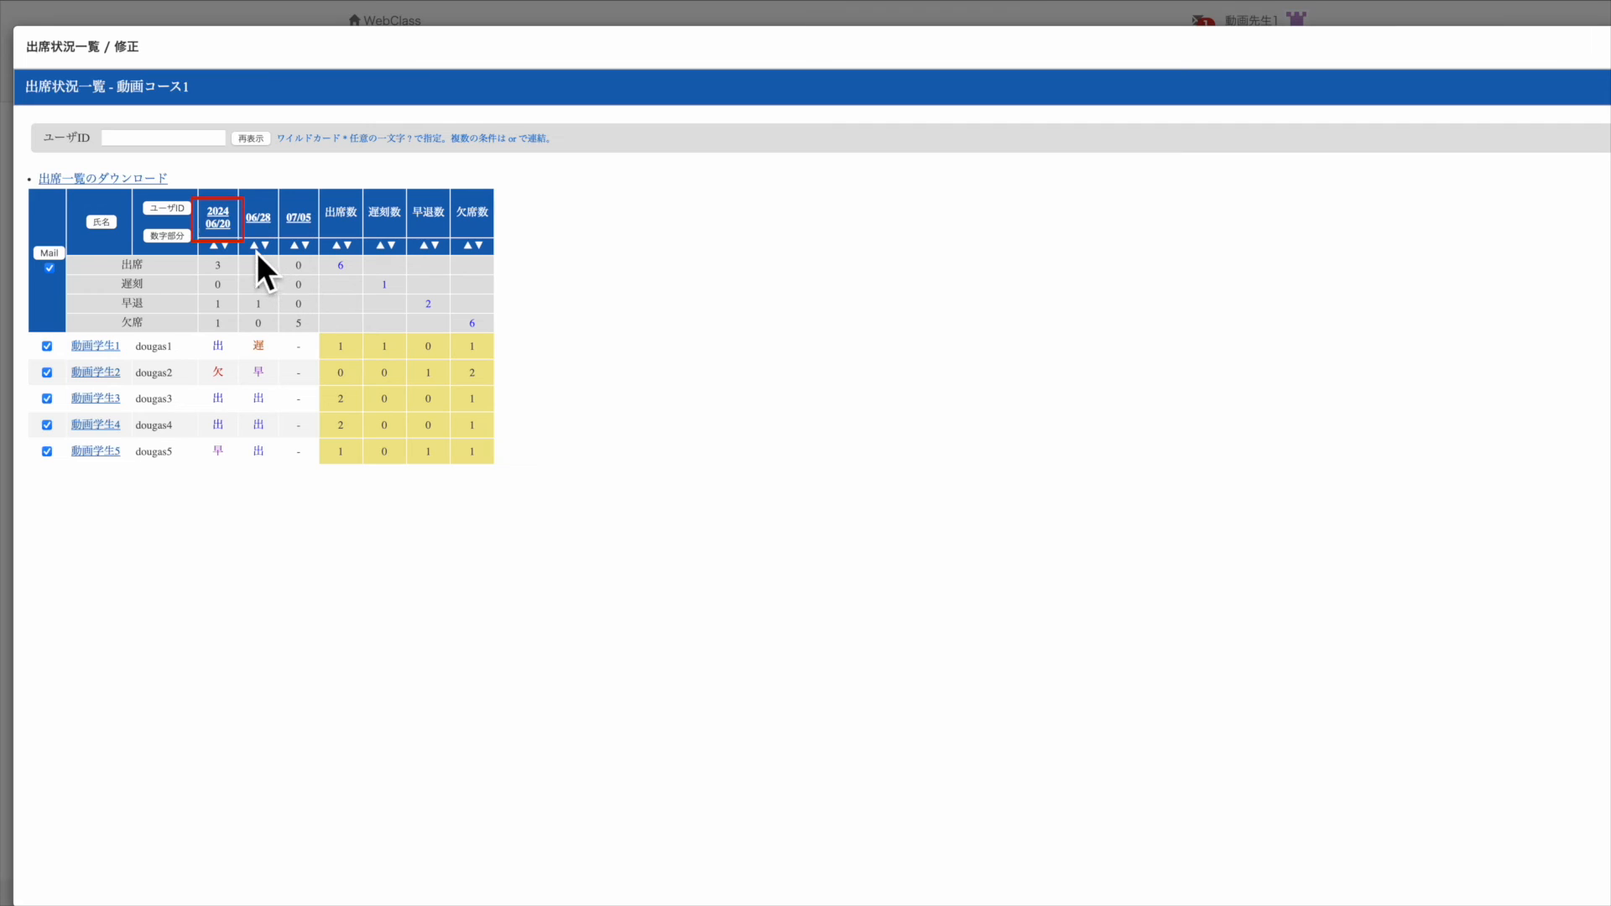
Step: Correct the second student's 06/20 attendance to 出席 with the reason 交通機関の遅れにより and the comment 出席とする
left_click(218, 224)
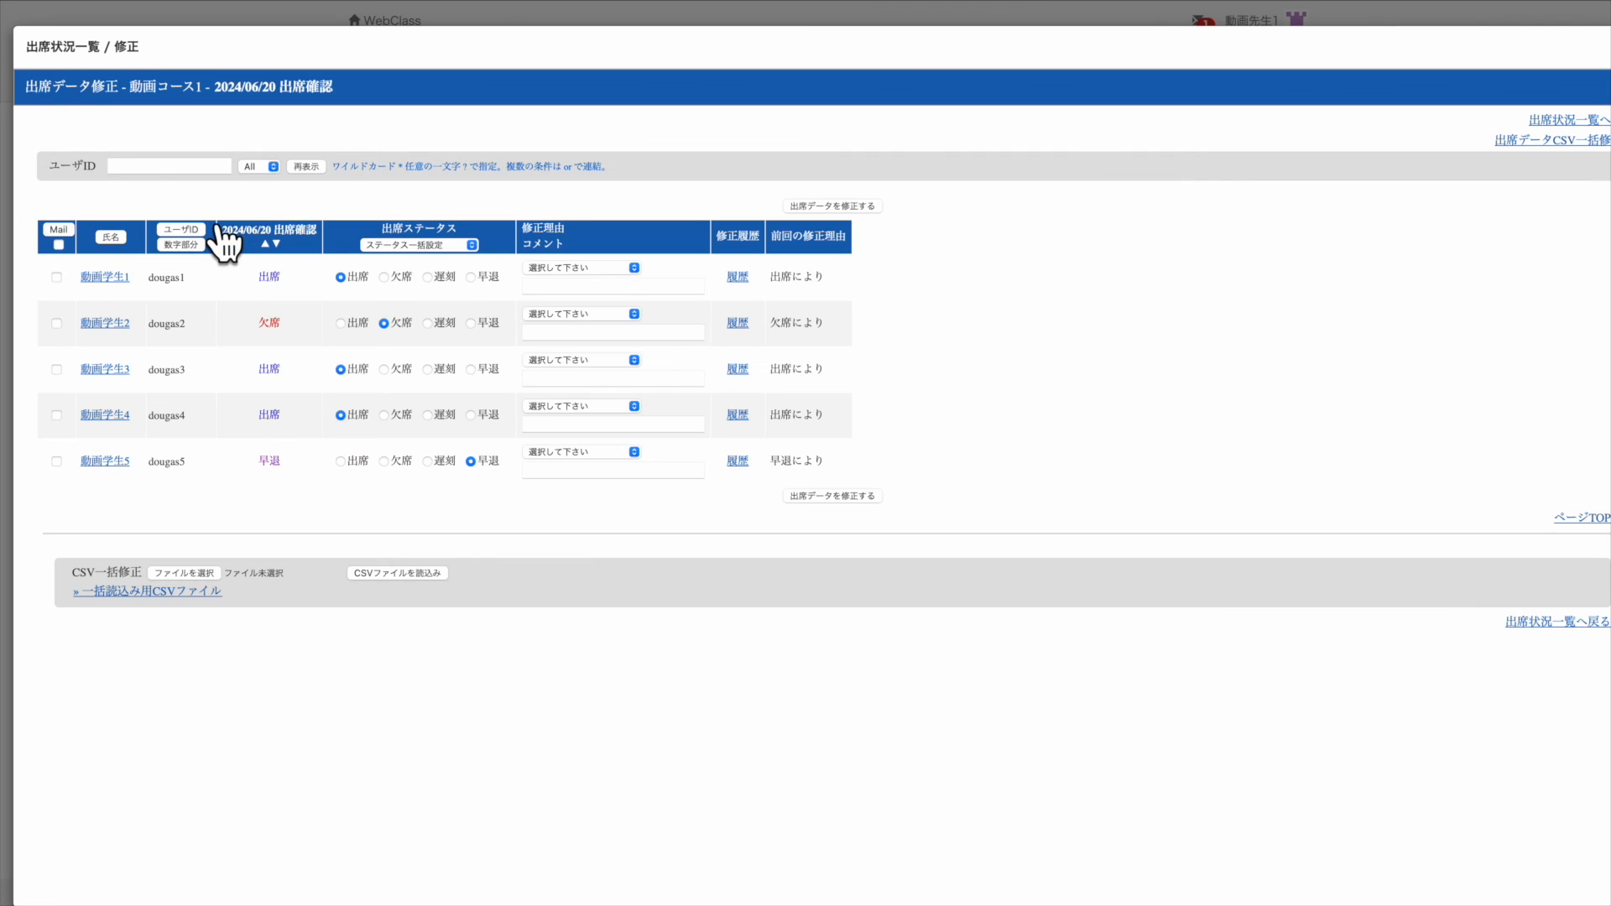
left_click(359, 326)
left_click(579, 315)
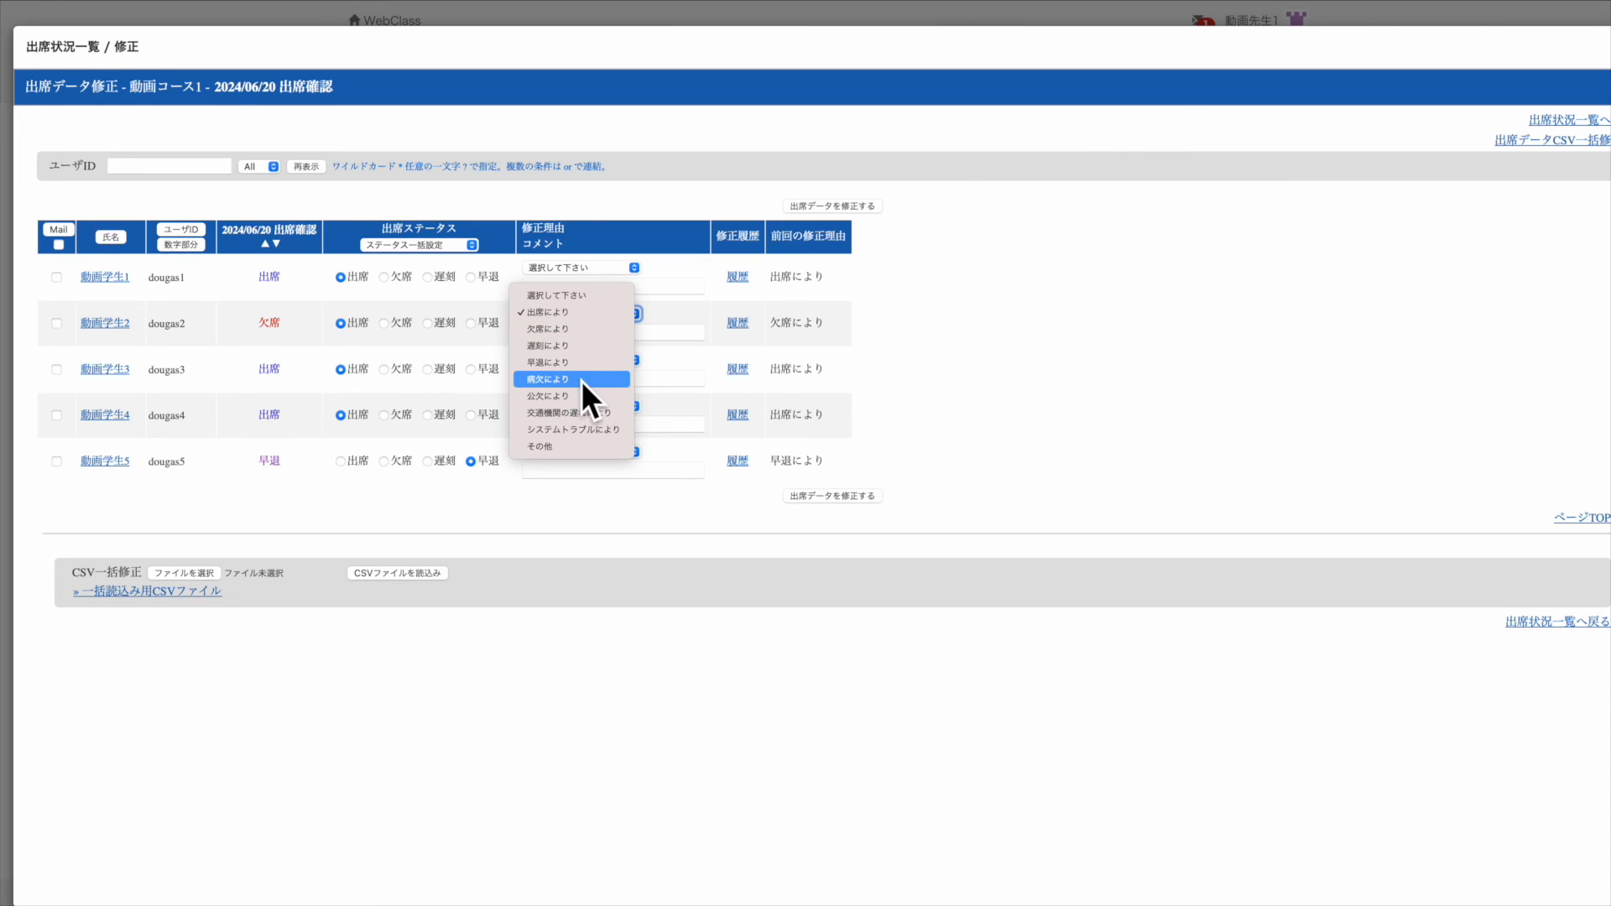
left_click(582, 411)
left_click(592, 333)
type("出席とする")
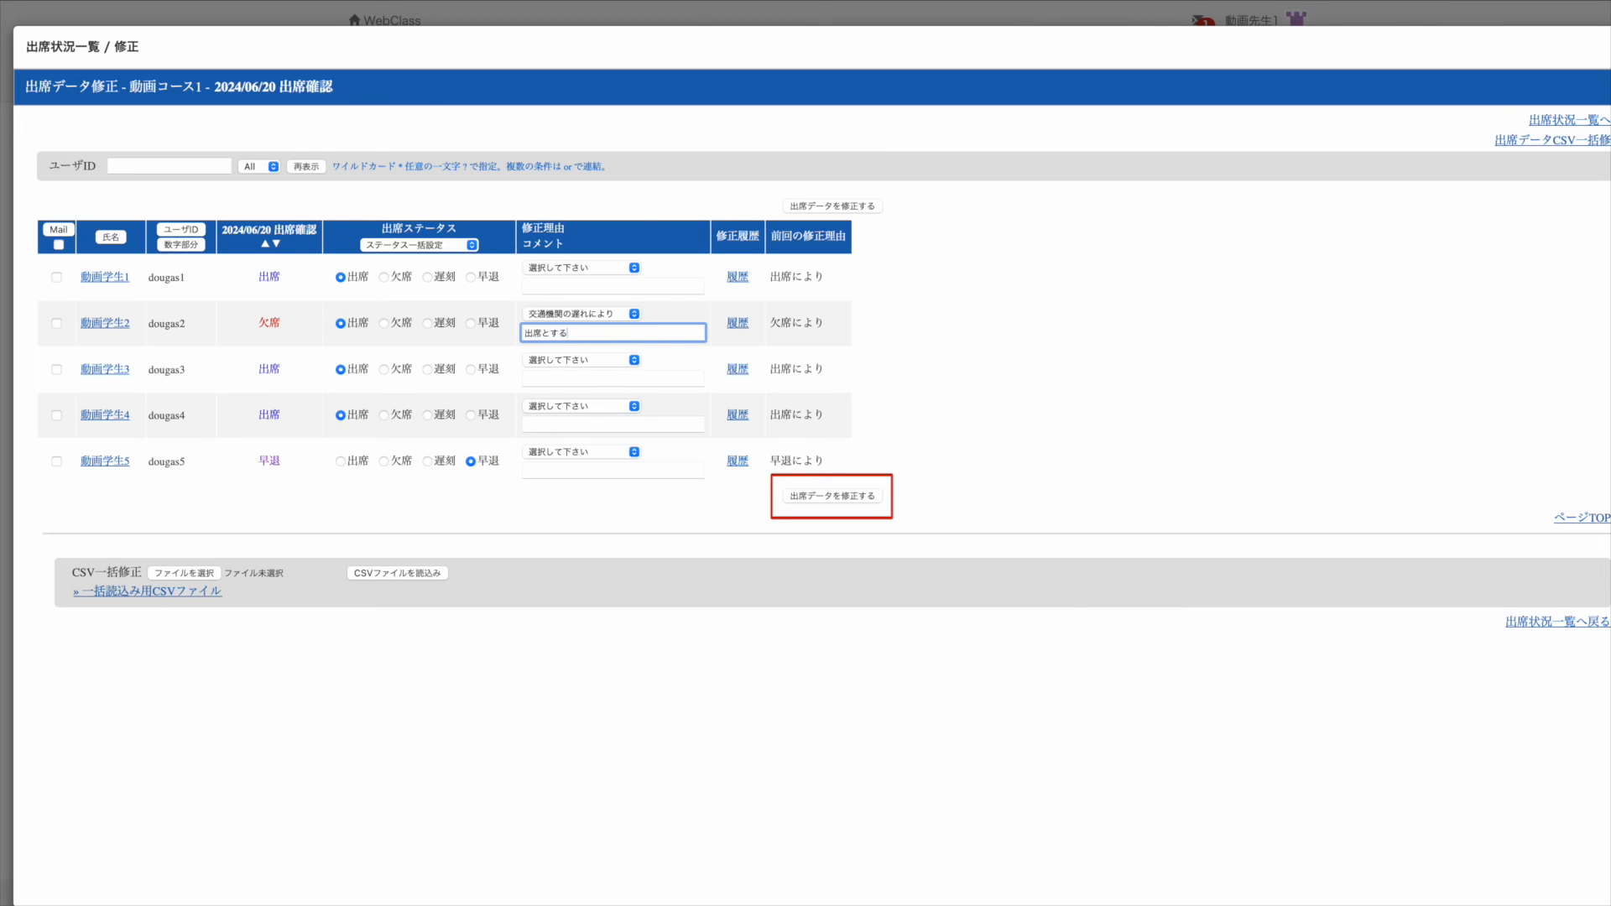
left_click(813, 492)
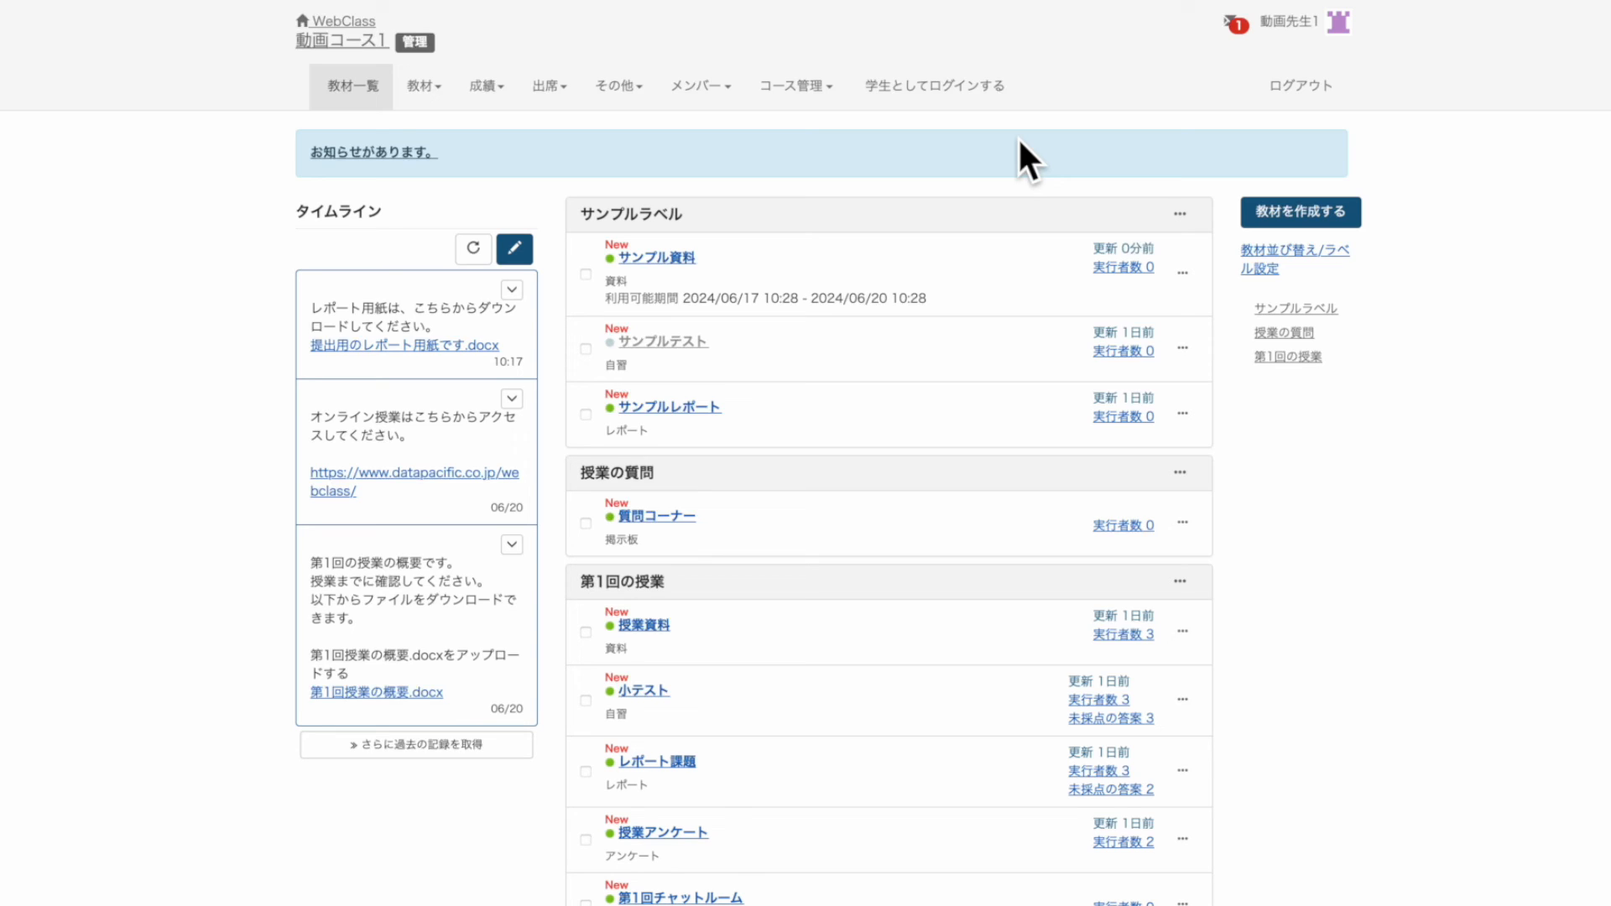
Step: Switch to the student view, open サンプルレポート and end it without submitting an answer
left_click(952, 94)
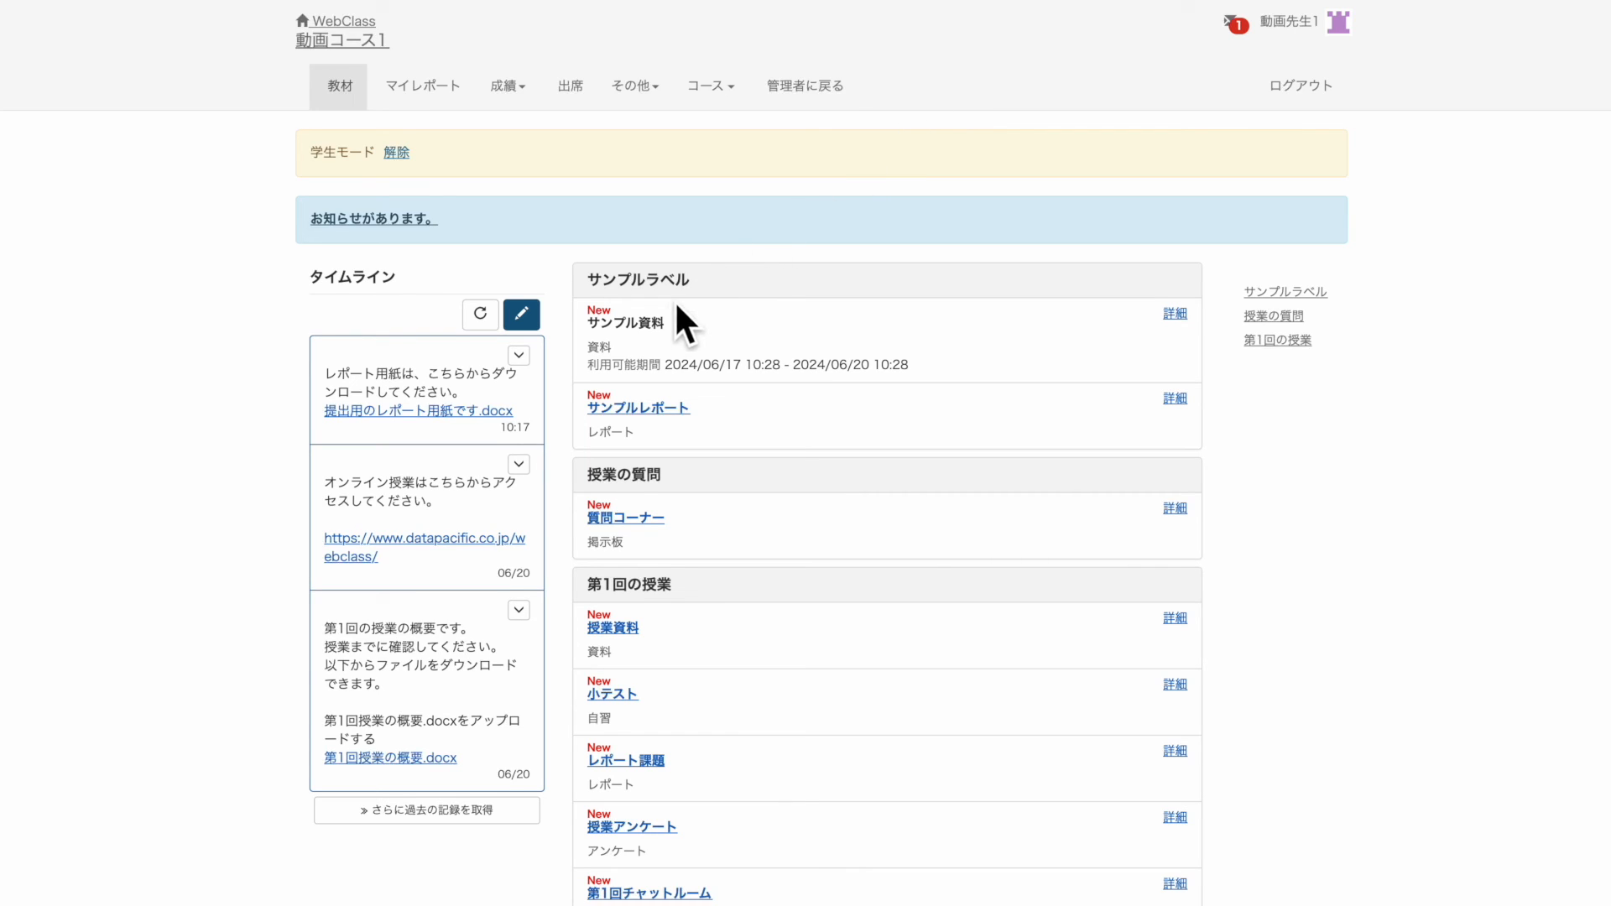
left_click(658, 410)
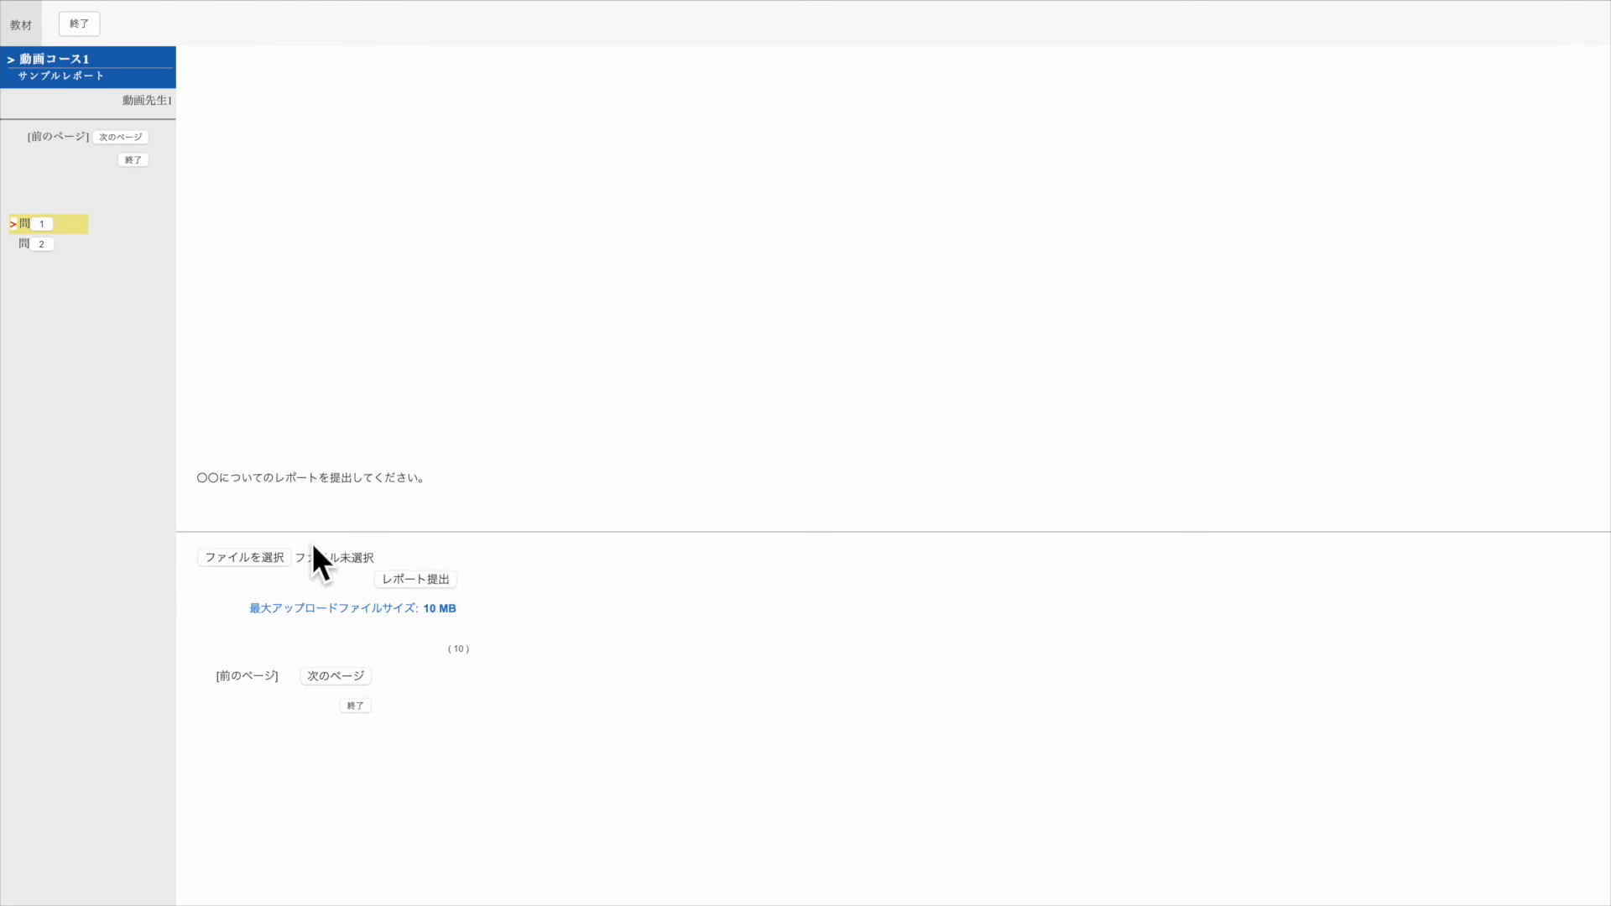
left_click(357, 765)
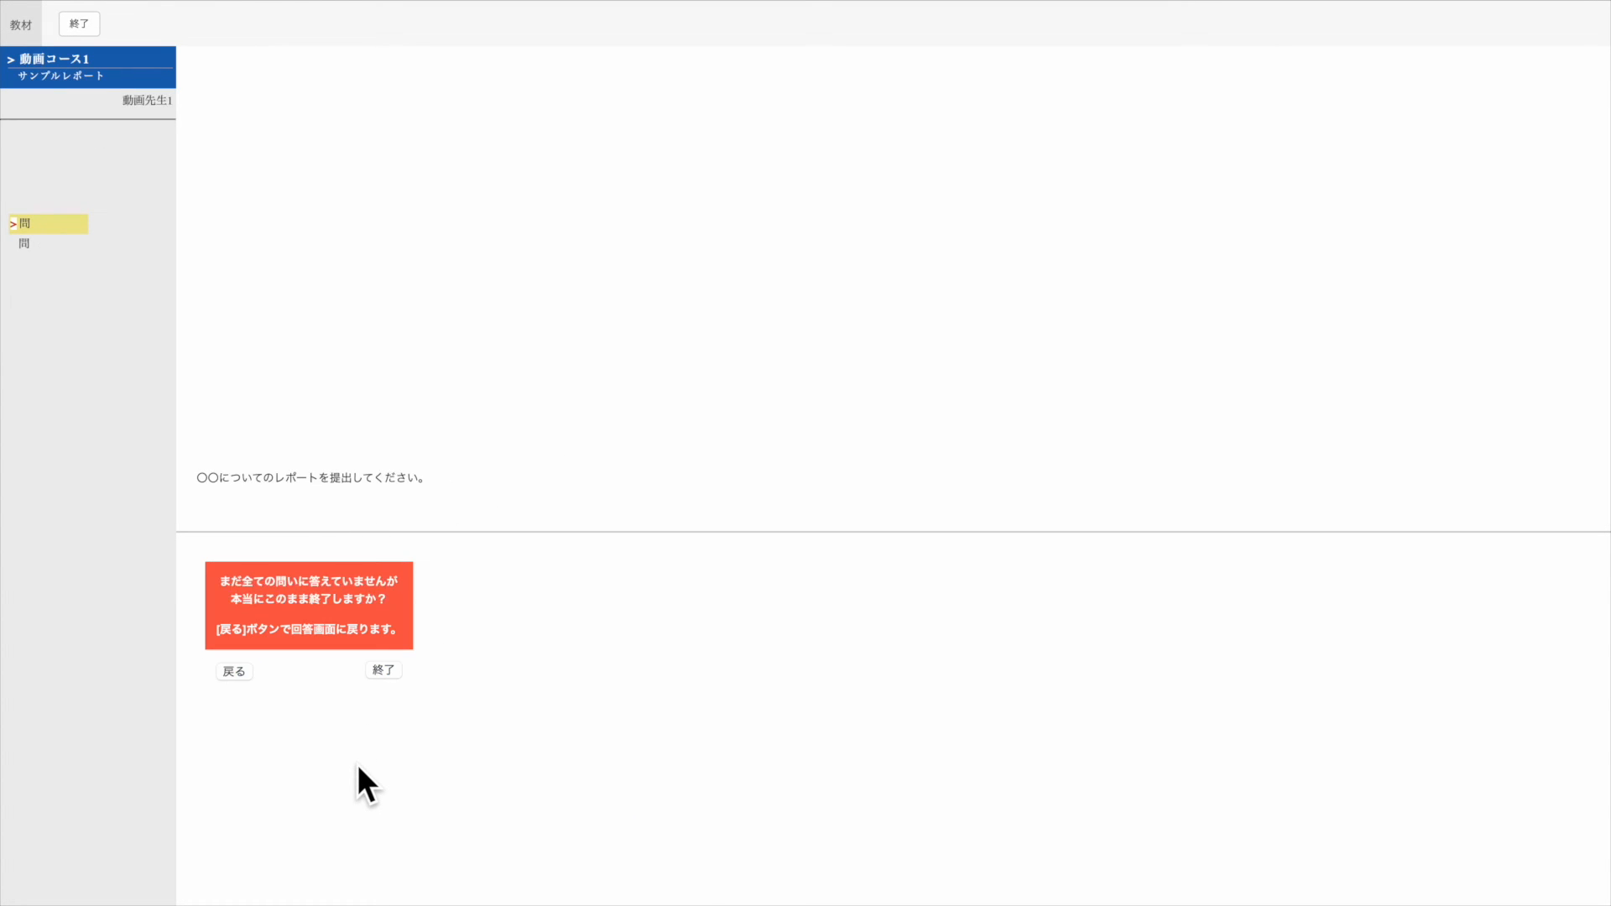
left_click(385, 671)
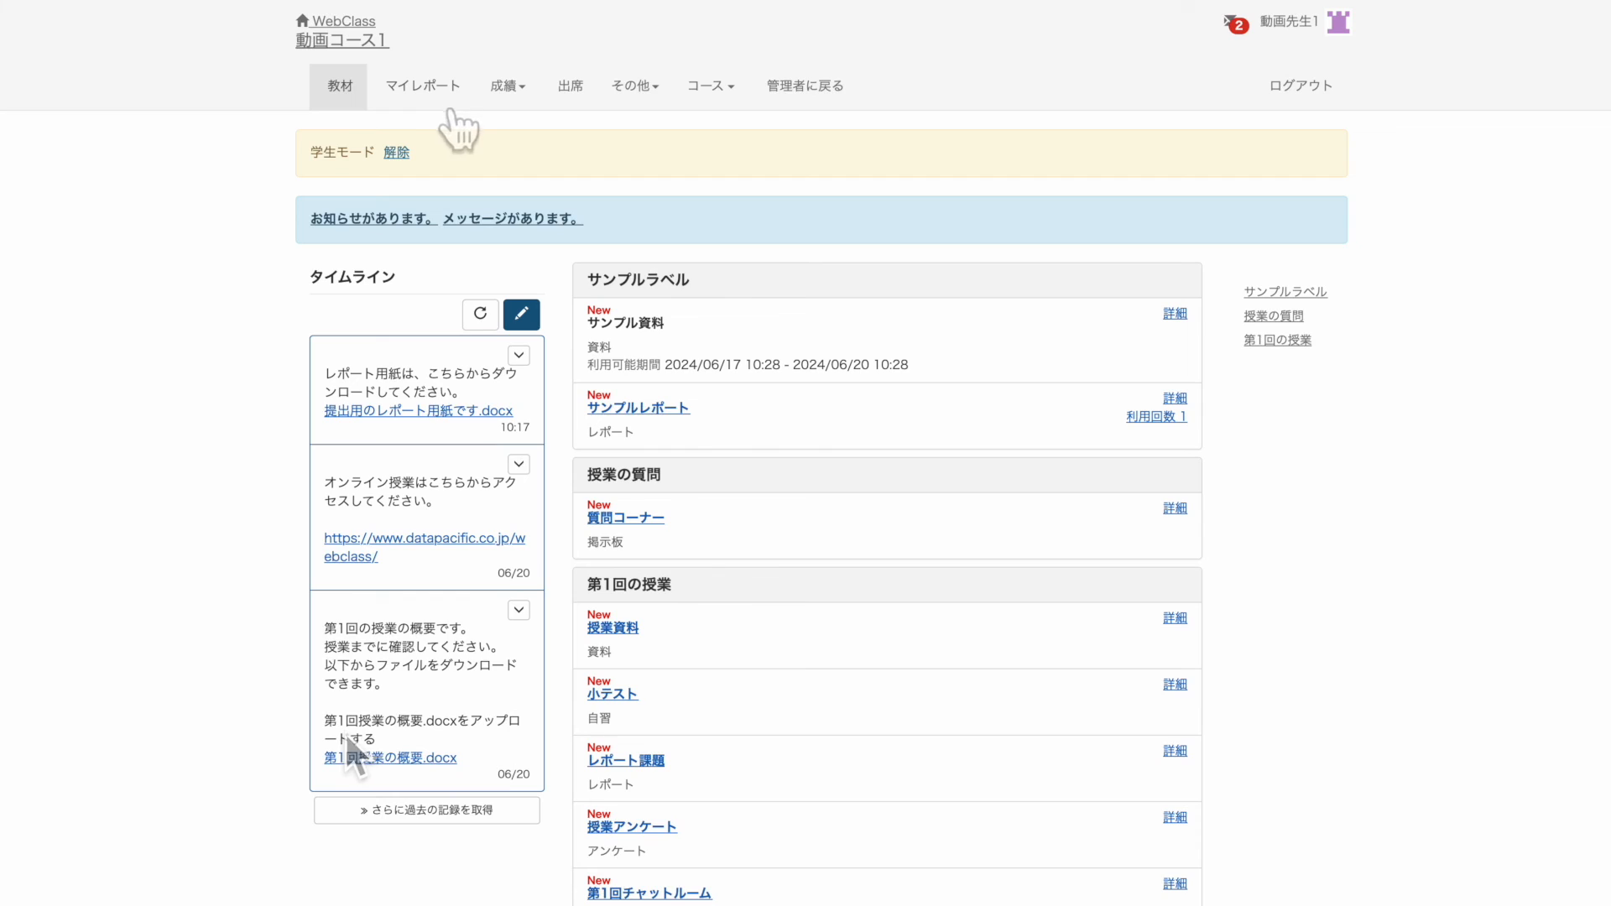
Step: View the submitted reports in マイレポート, and return from the student view to course administration
left_click(430, 92)
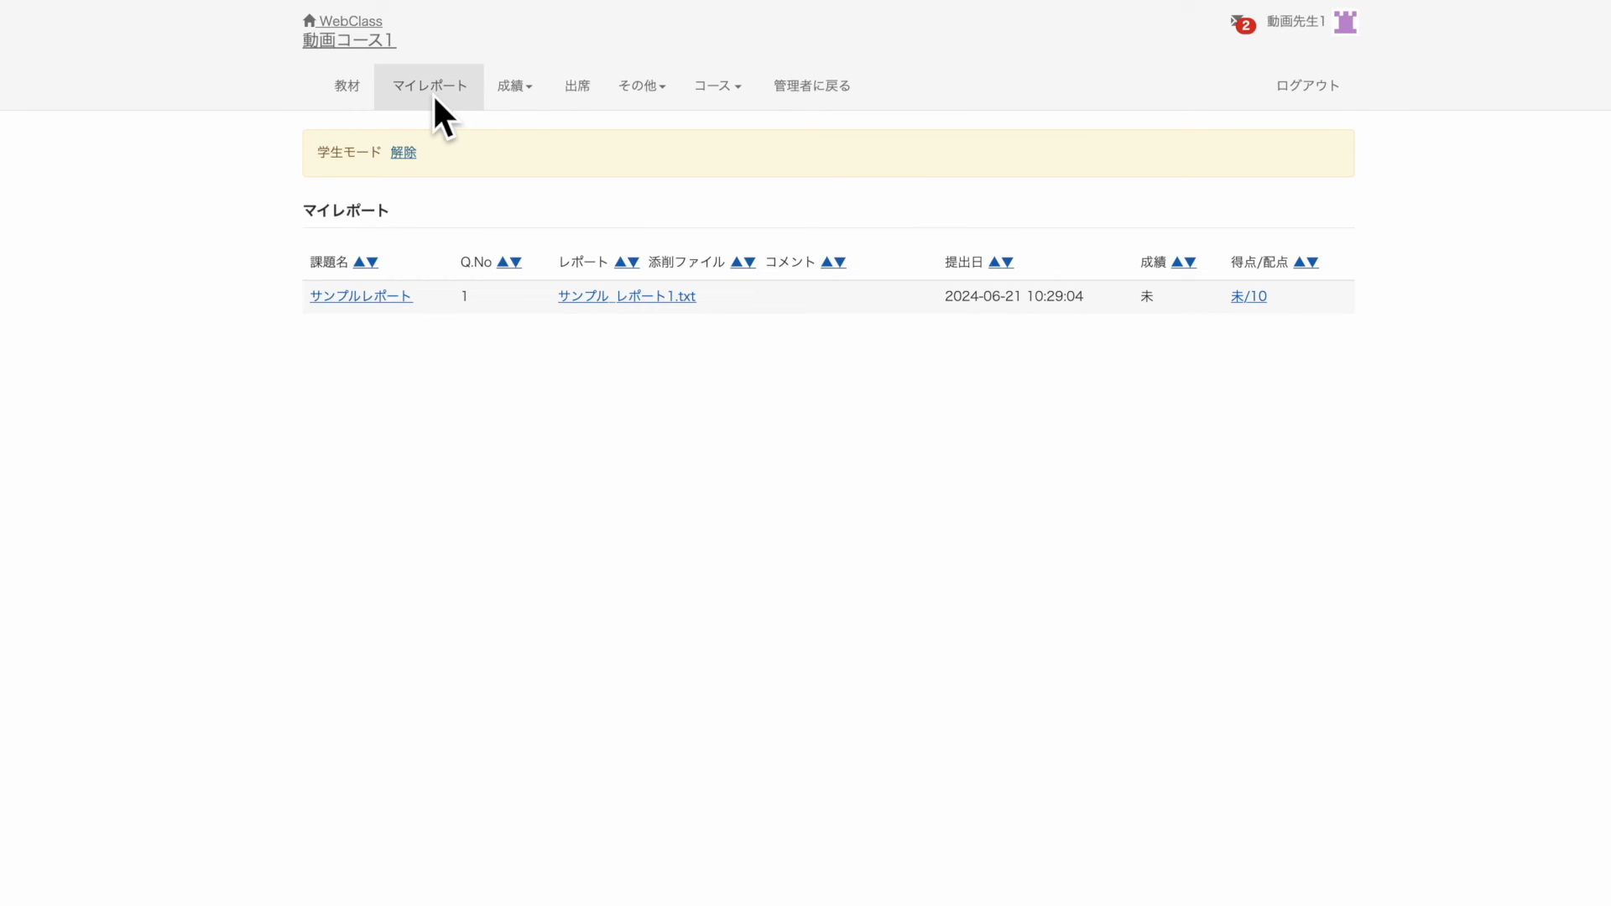
left_click(812, 86)
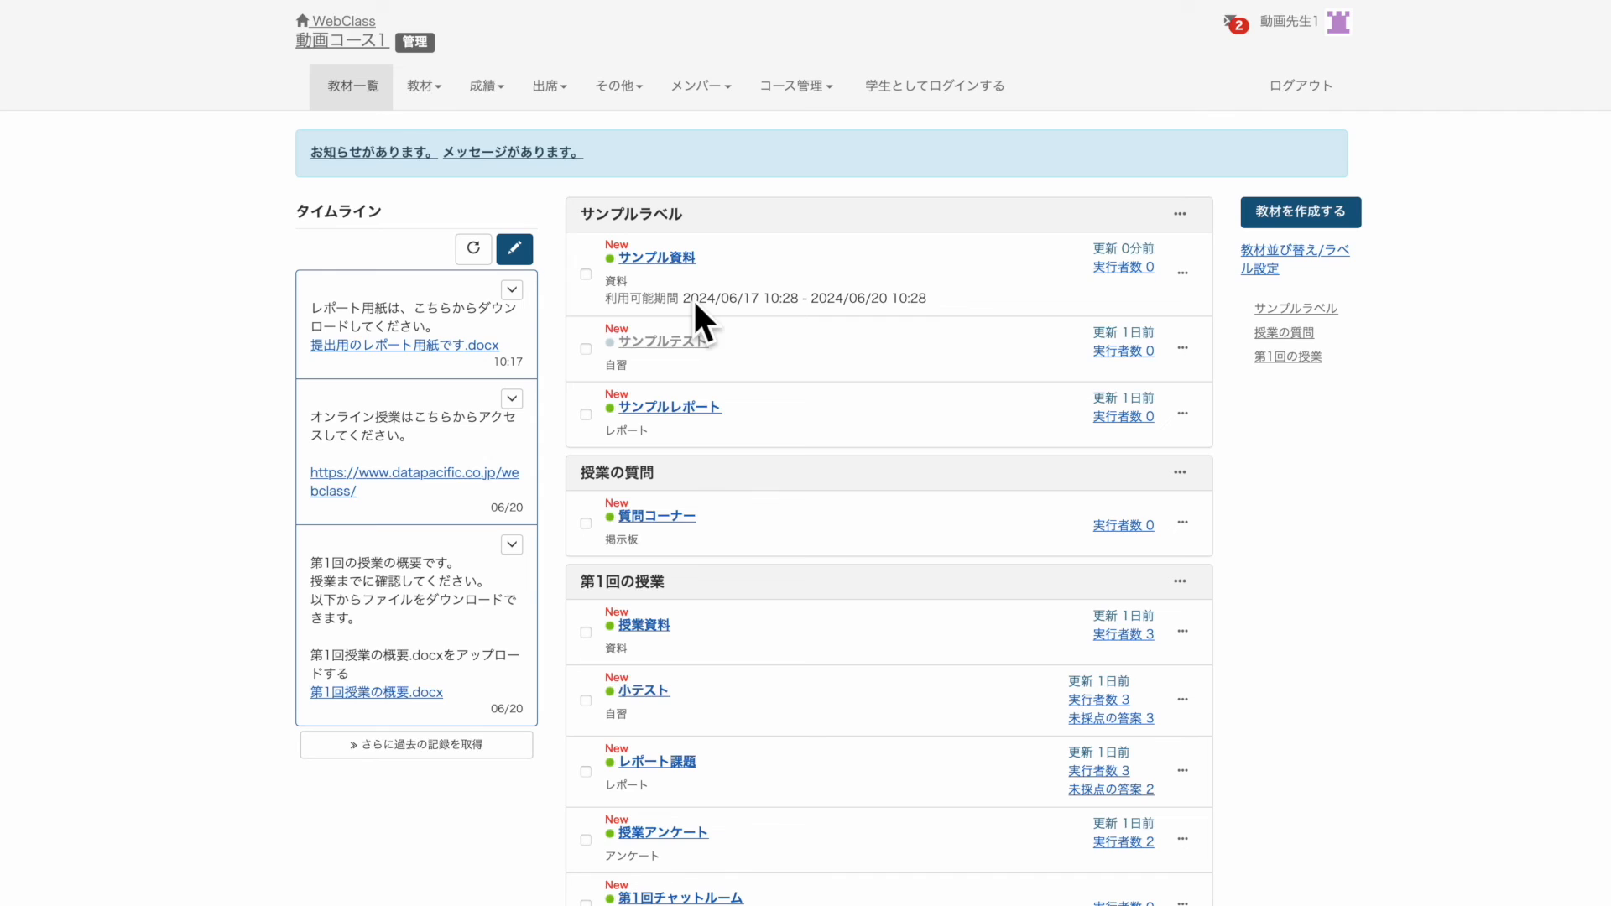
Step: Delete the materials サンプル資料 and サンプルテスト from the サンプルラベル section
left_click(587, 274)
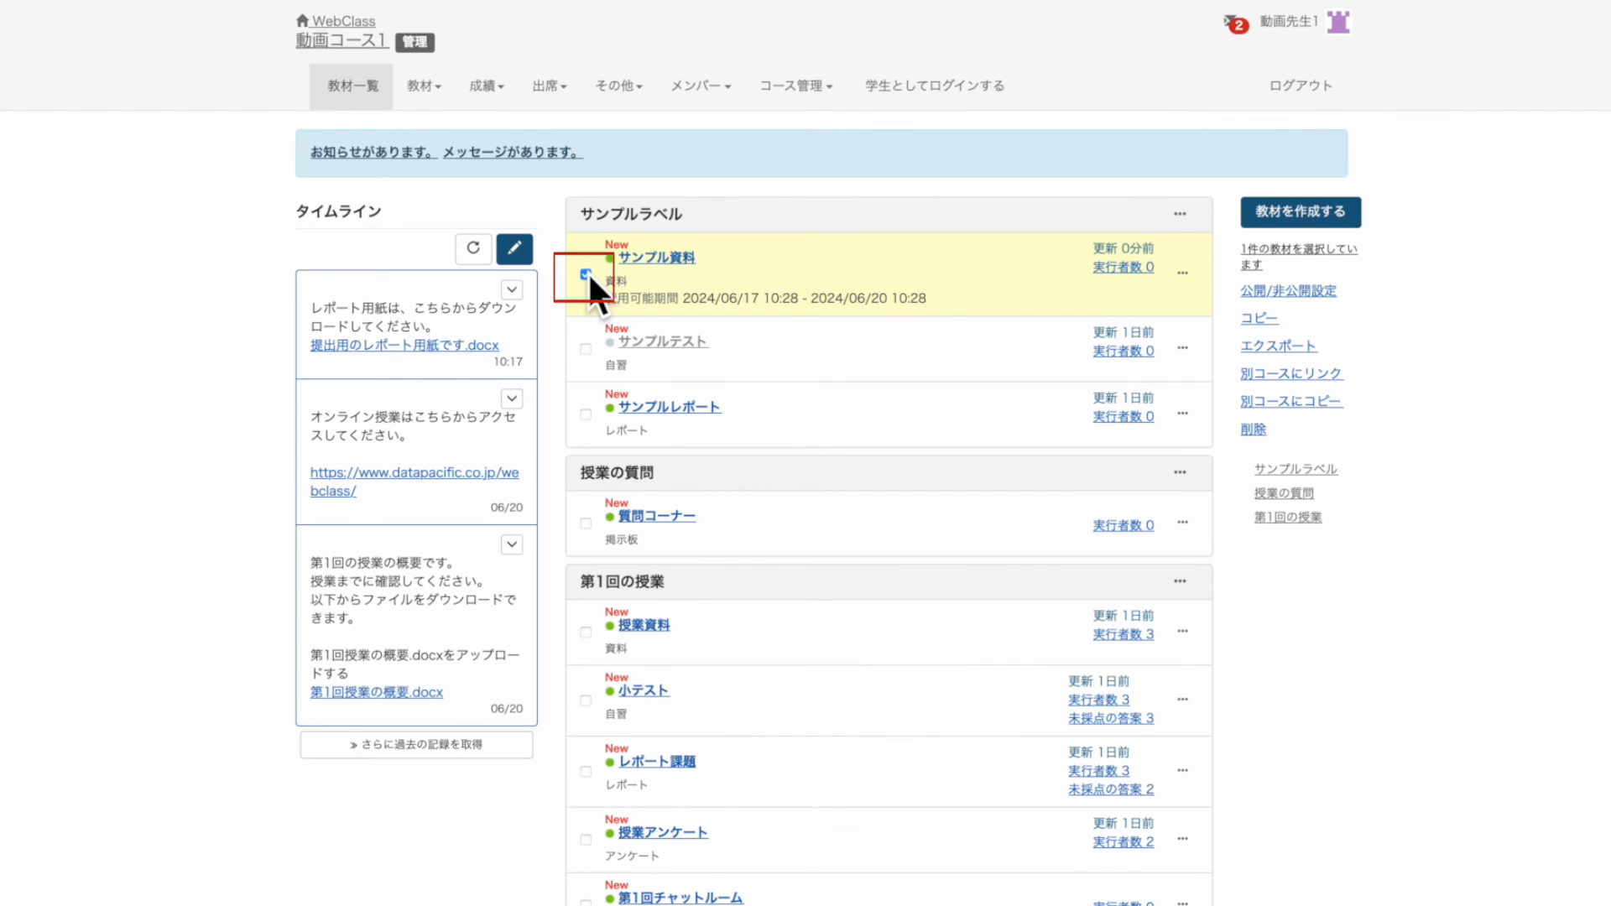
left_click(586, 348)
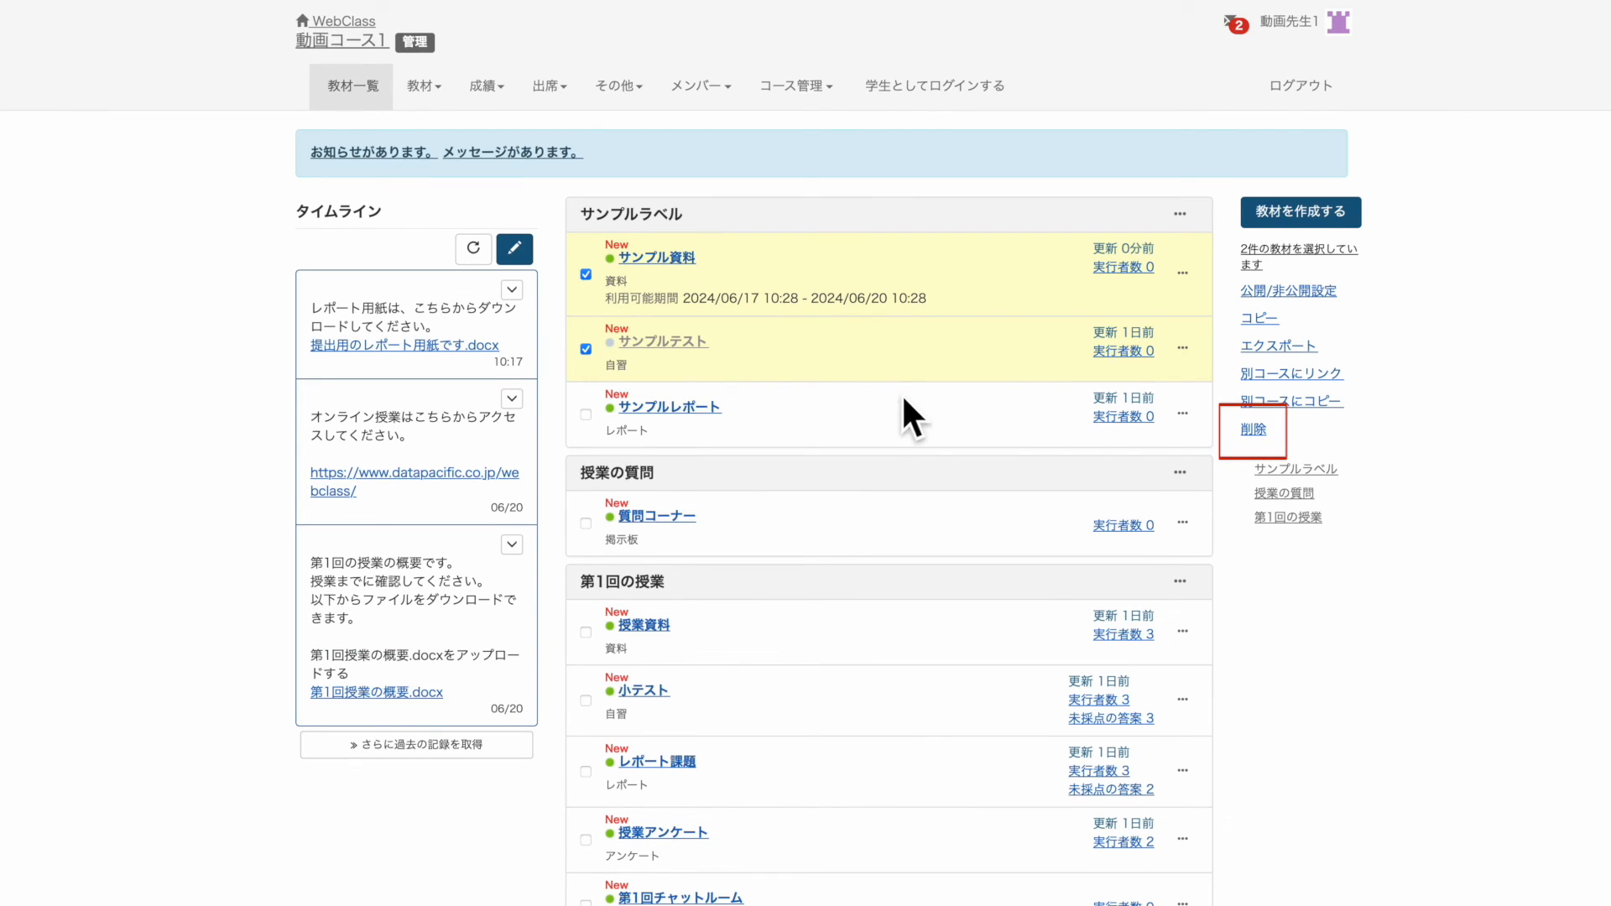
left_click(1255, 430)
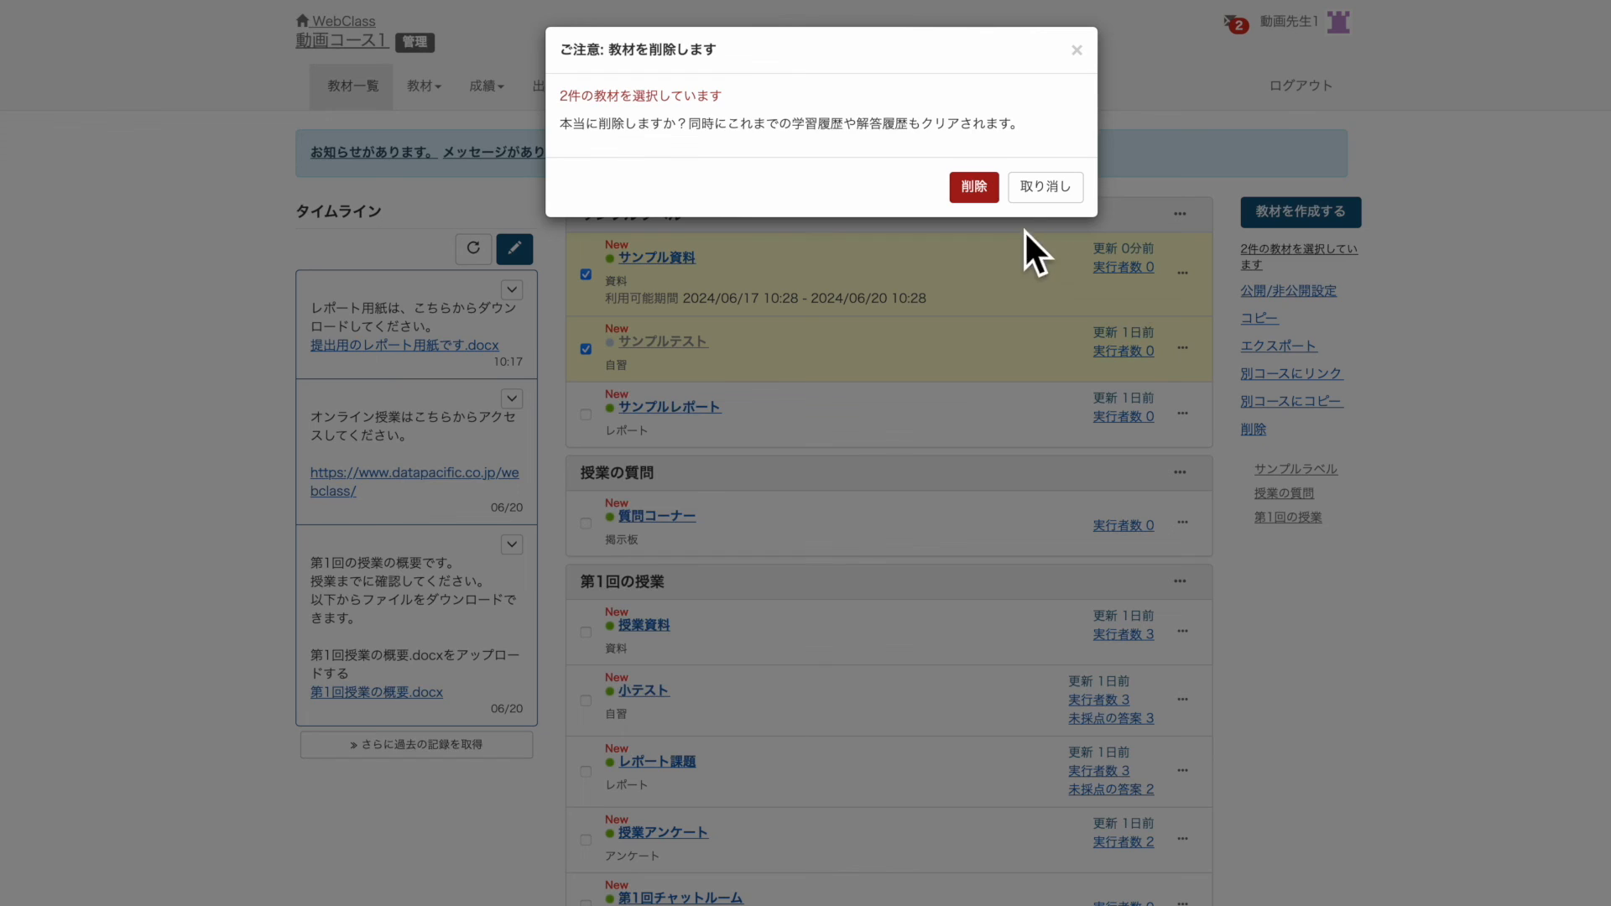
left_click(973, 191)
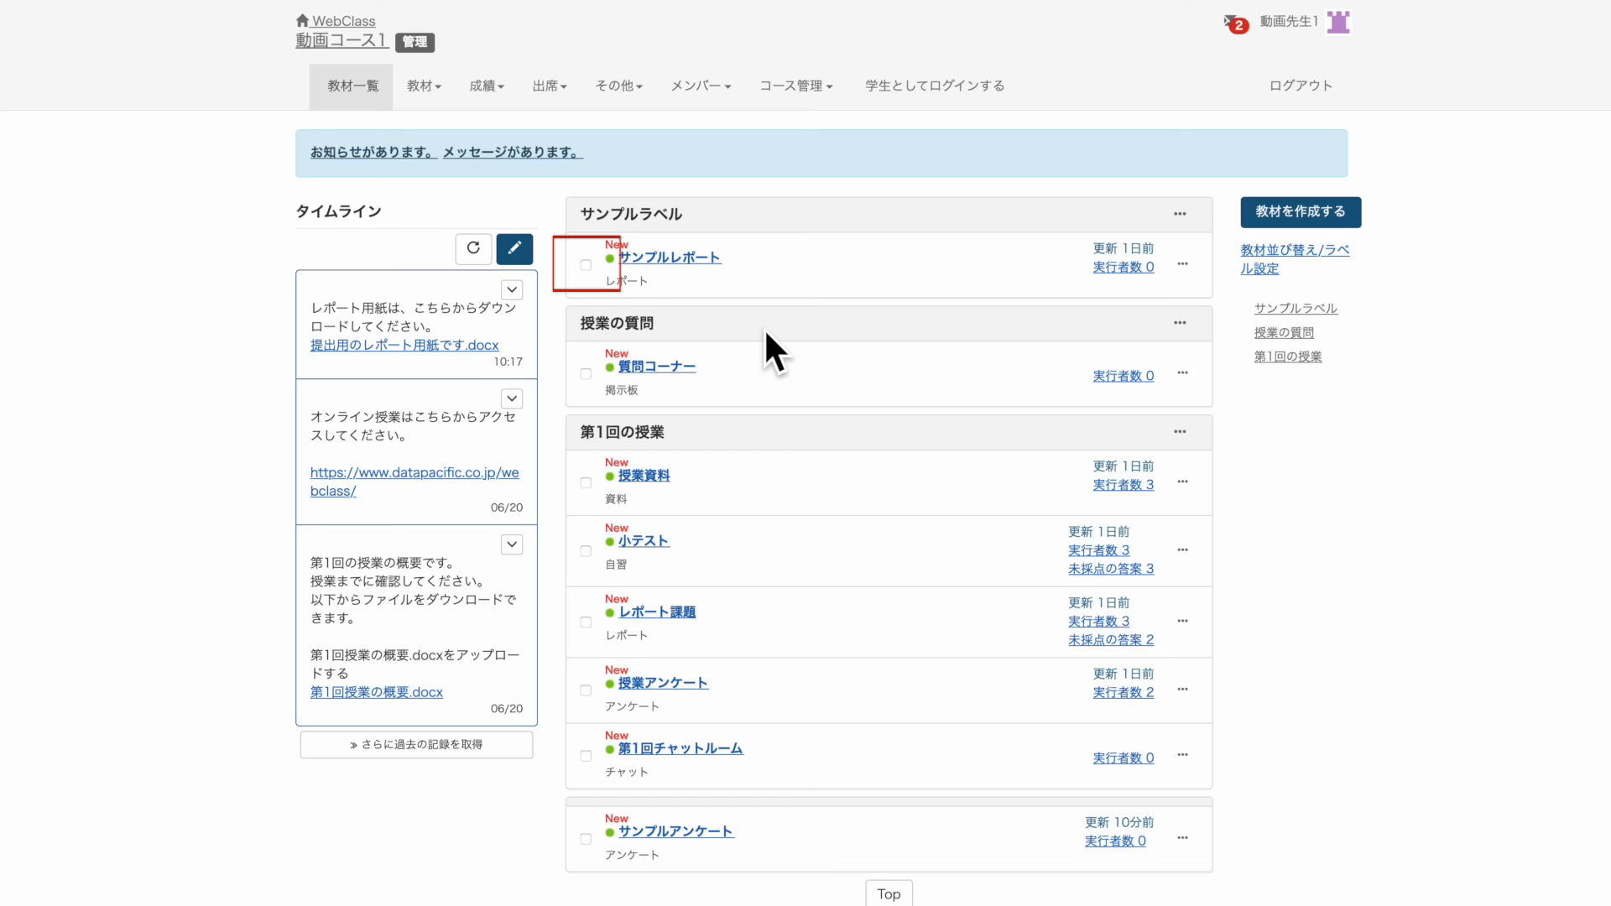
Step: Make a copy of サンプルレポート within the same course
left_click(586, 263)
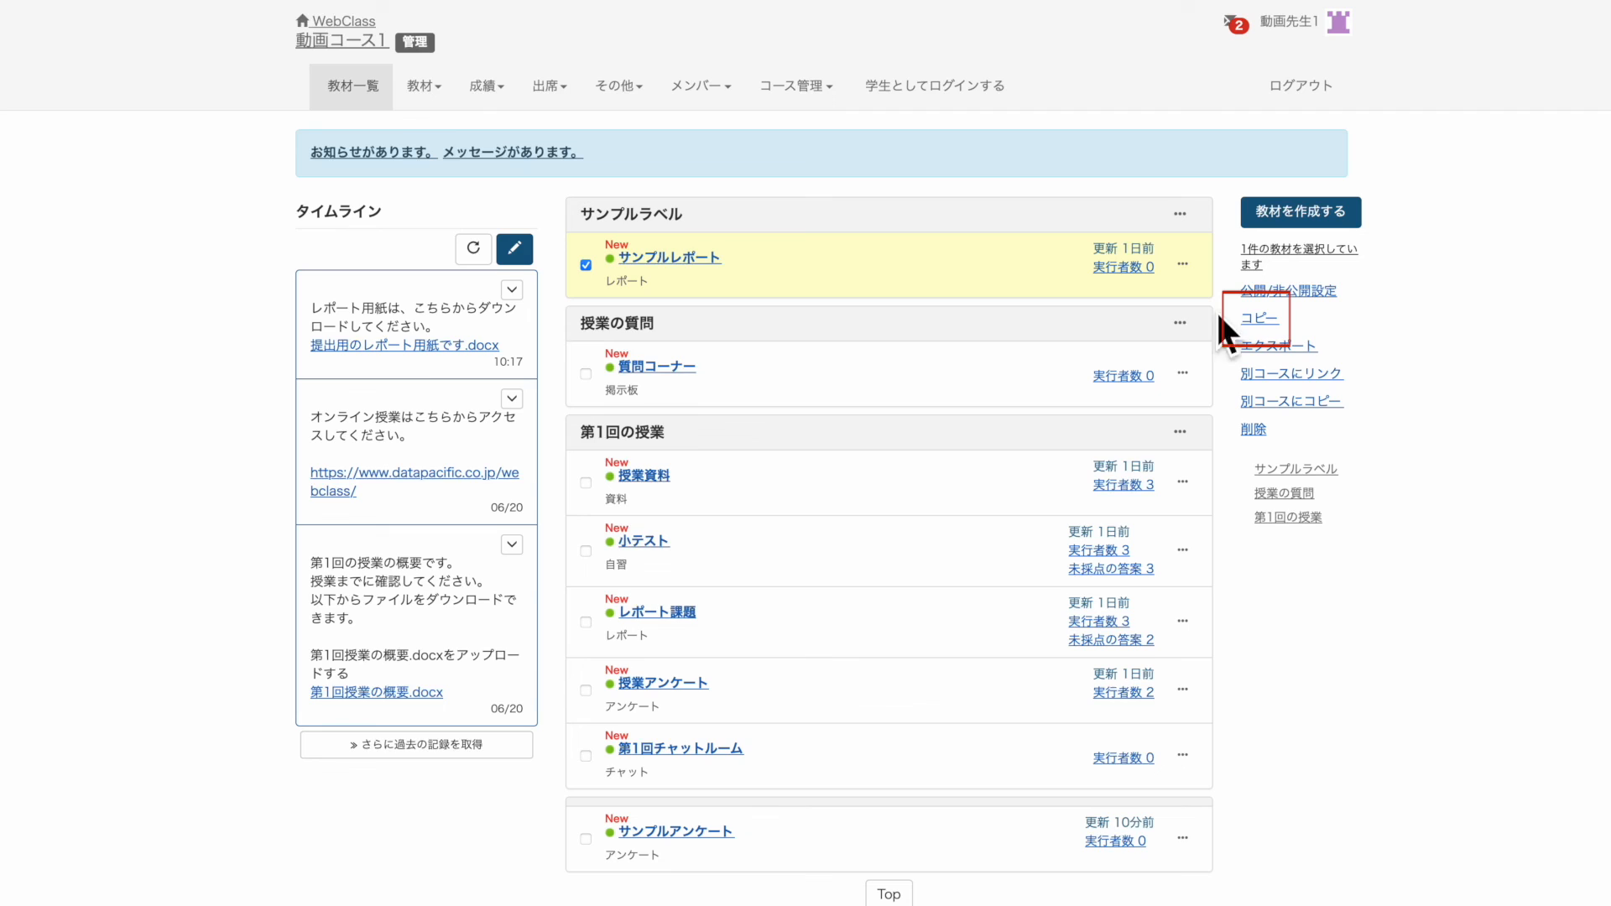
left_click(1257, 318)
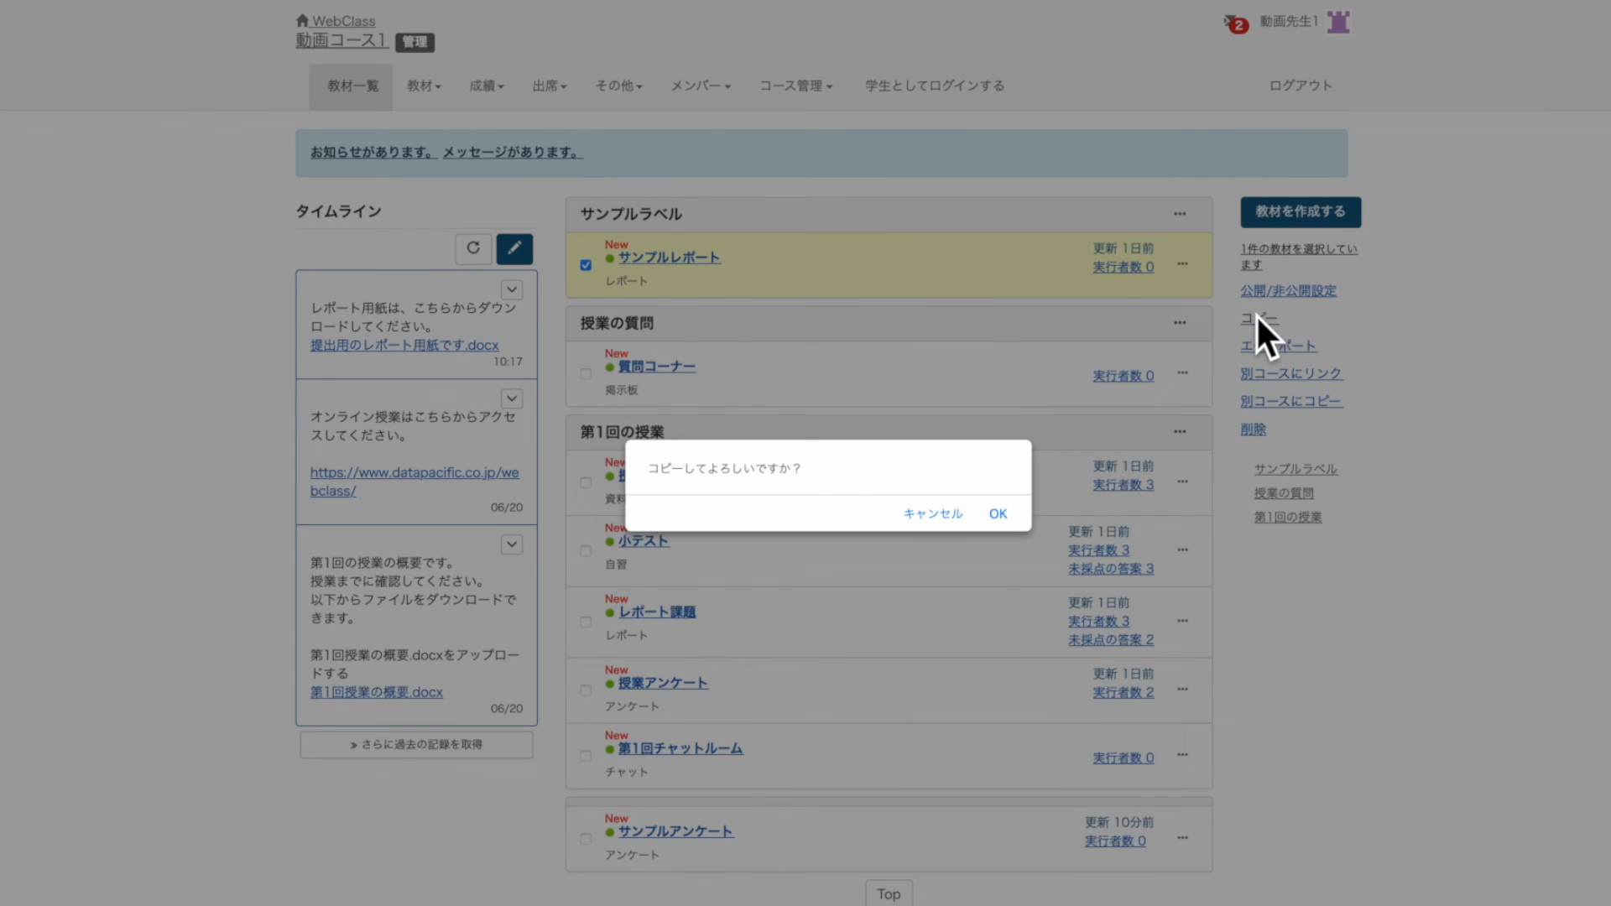
left_click(1009, 512)
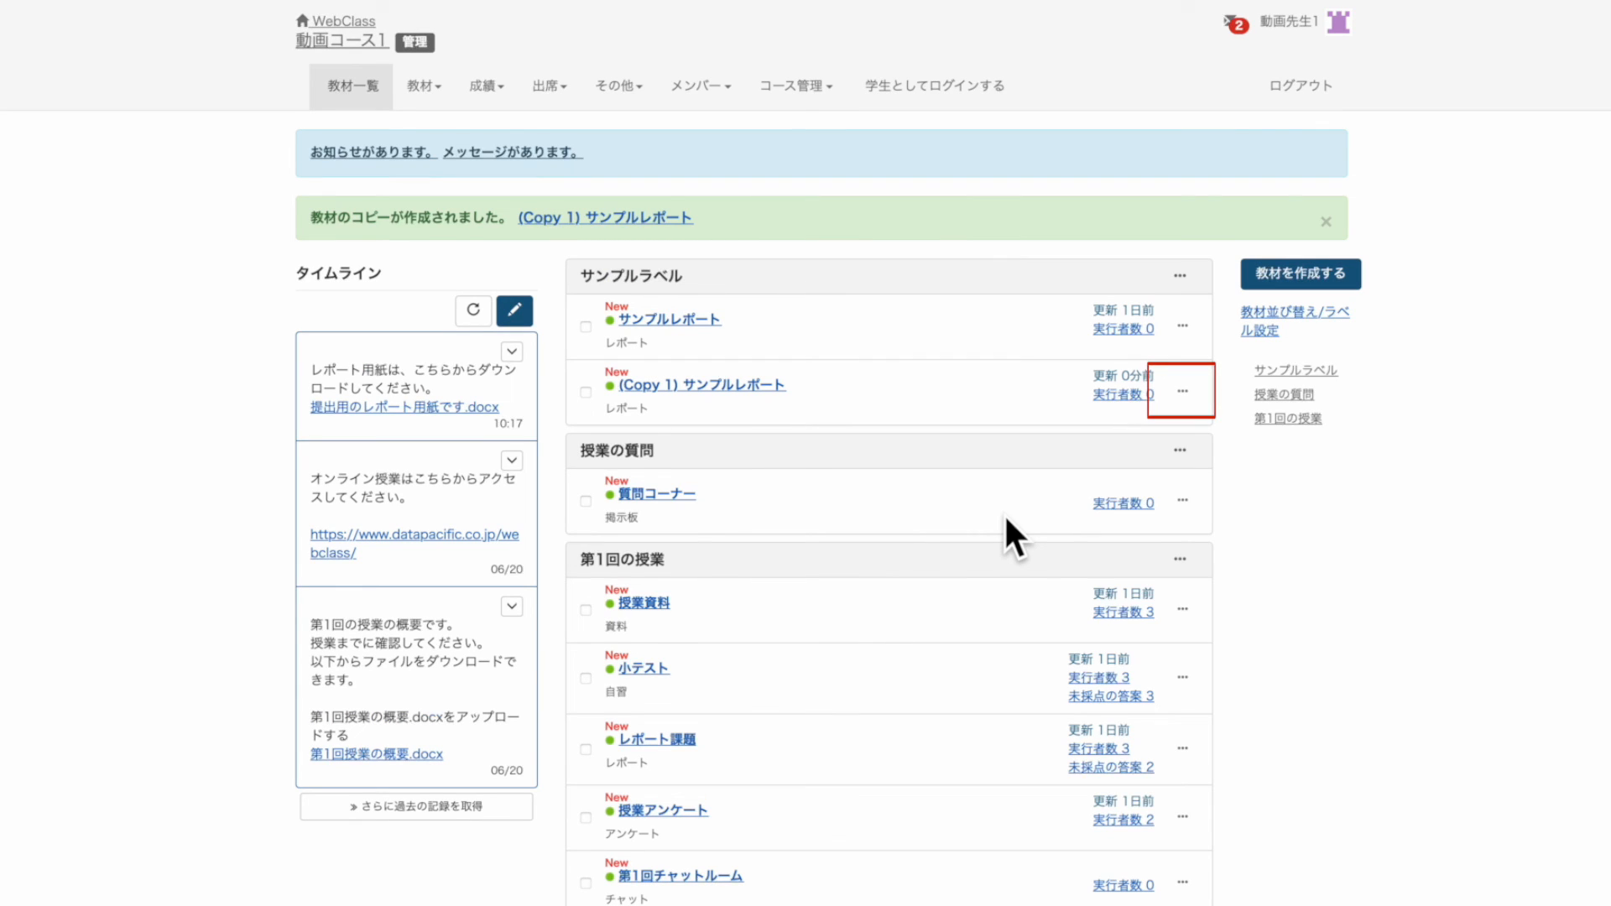
Step: Rename the copied report material as サンプルレポート2 in its option settings, and save the changes
left_click(1184, 392)
left_click(1134, 424)
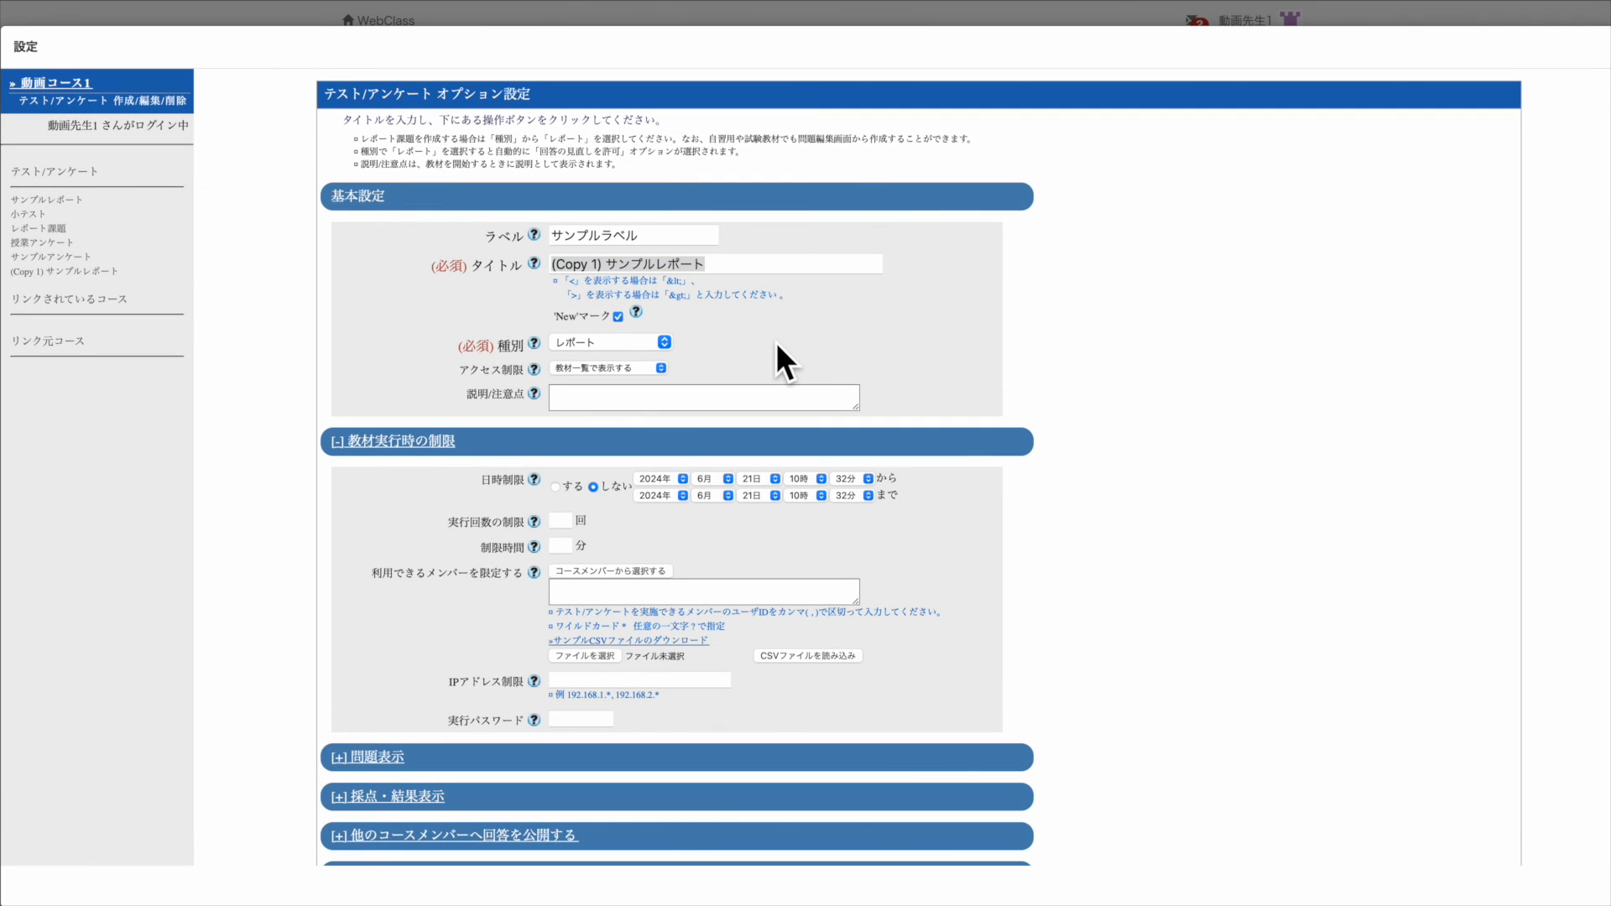
left_click(607, 265)
key("BackSpace")
key("BackSpace")
key("BackSpace")
key("BackSpace")
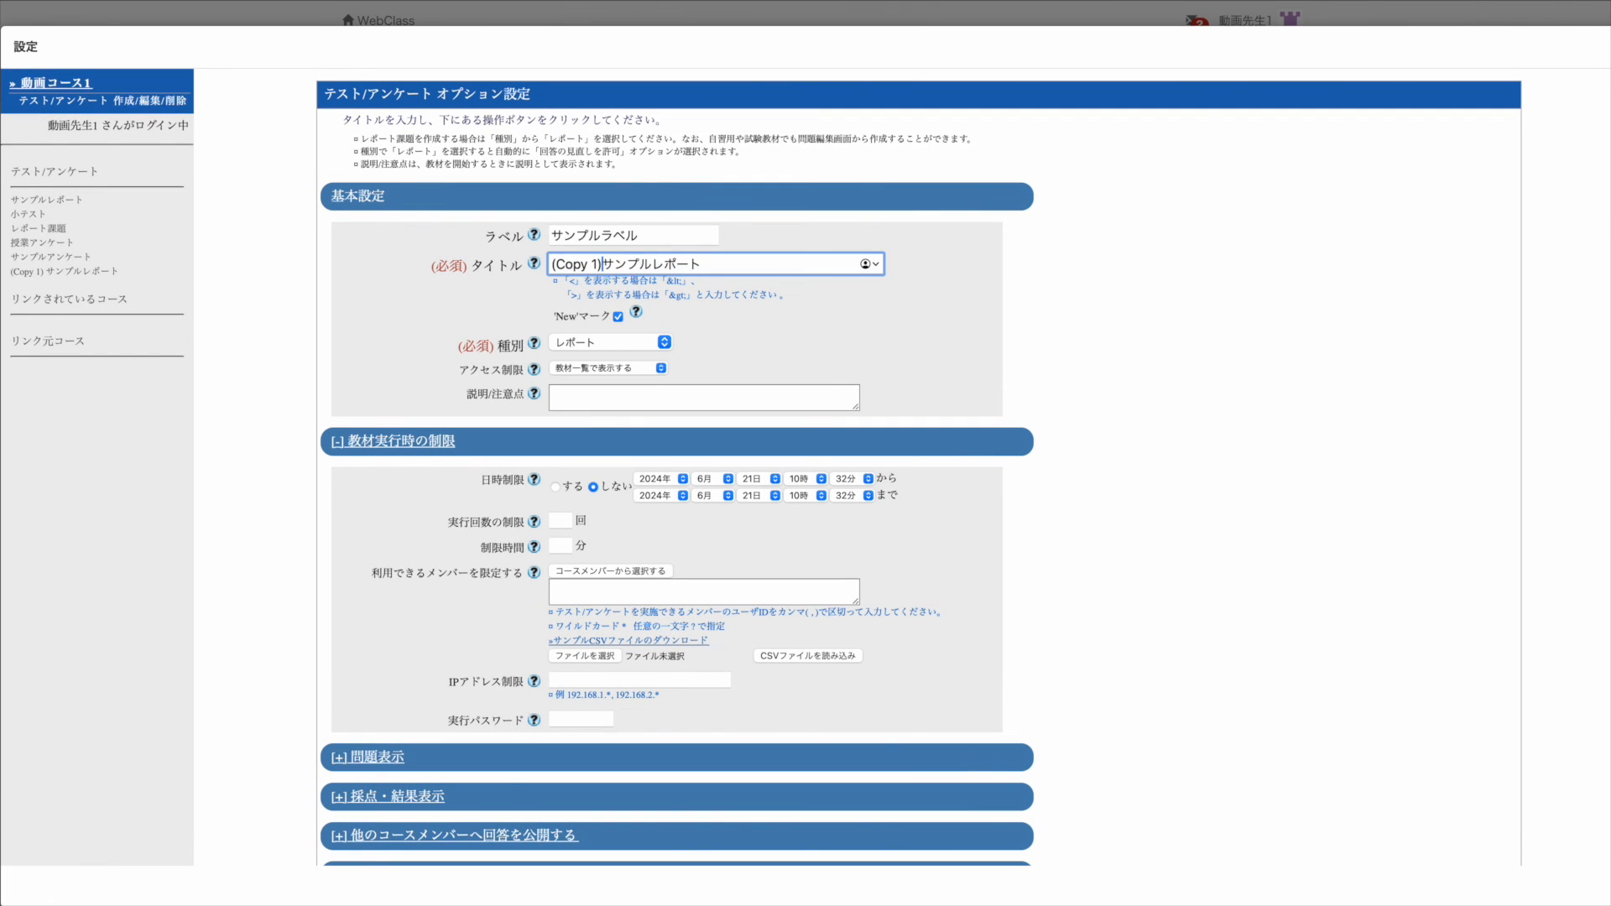
key("BackSpace")
key("BackSpace")
key("BackSpace")
key("BackSpace")
key("BackSpace")
key("End")
type("2")
scroll(648, 462, "down", 3)
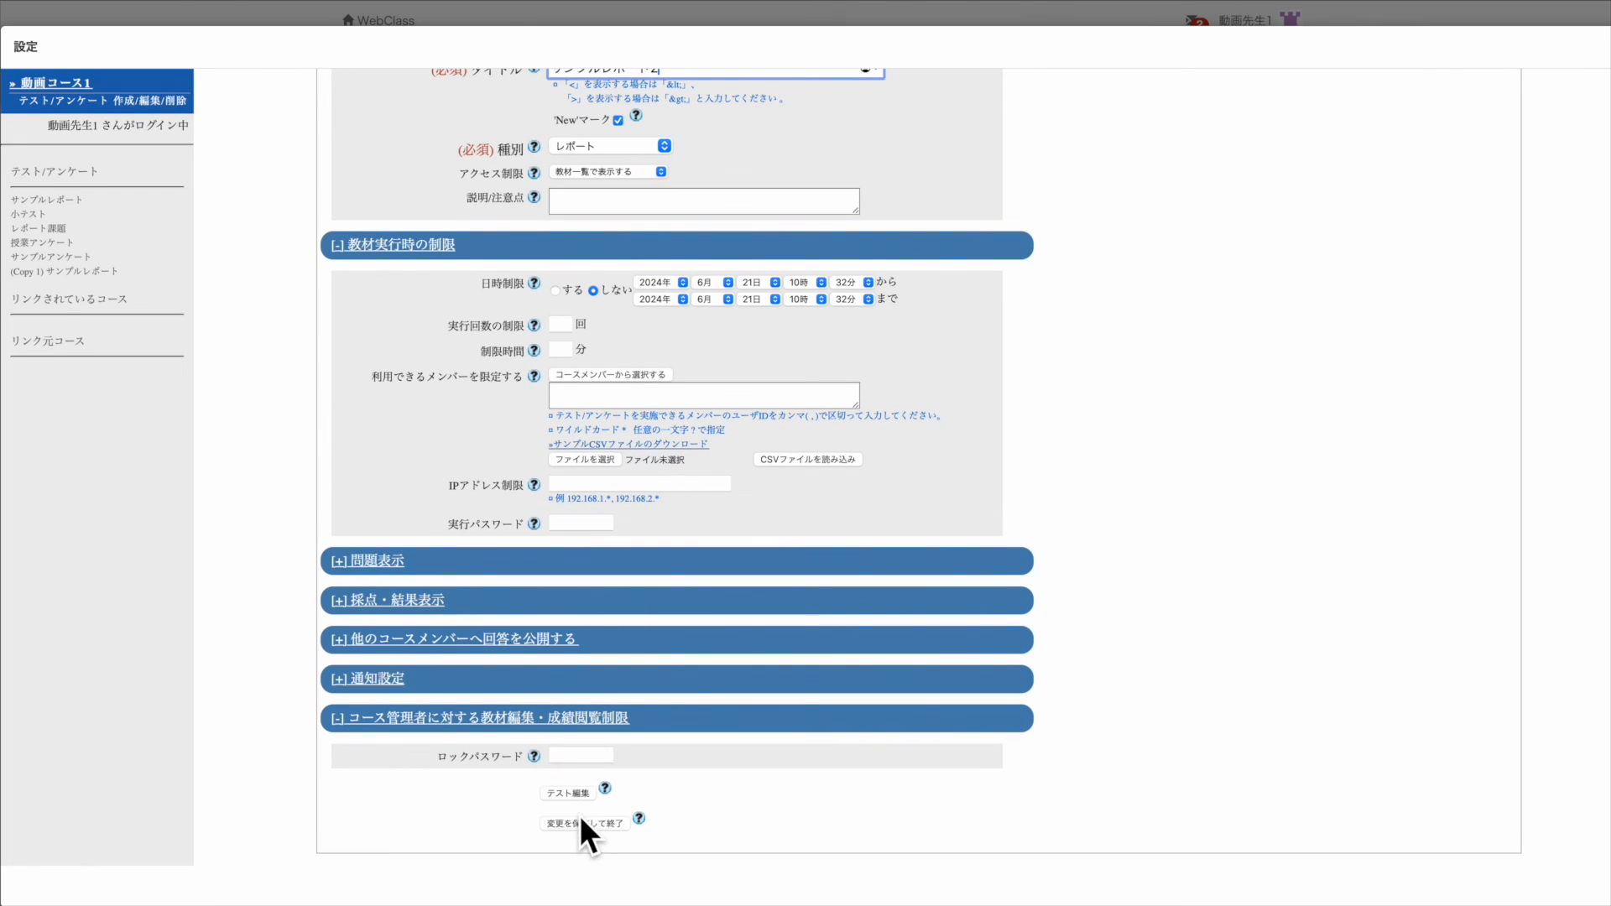
left_click(581, 819)
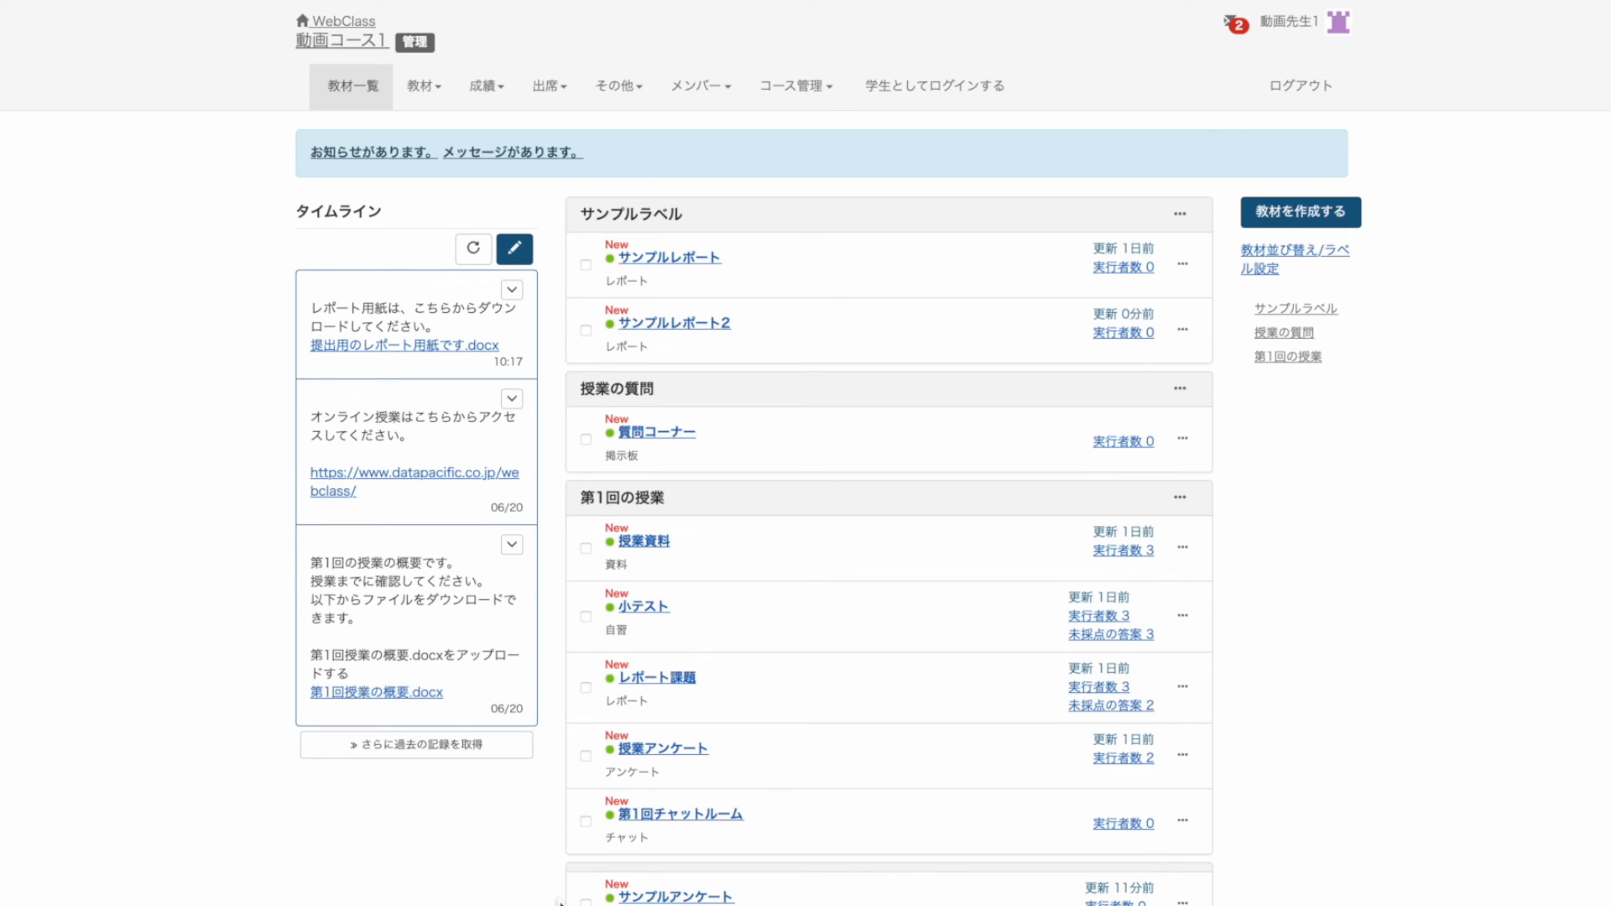
Step: Copy all five 第1回の授業 materials to 動画コース2, and open that course from the WebClass home page
scroll(753, 789, "down", 1)
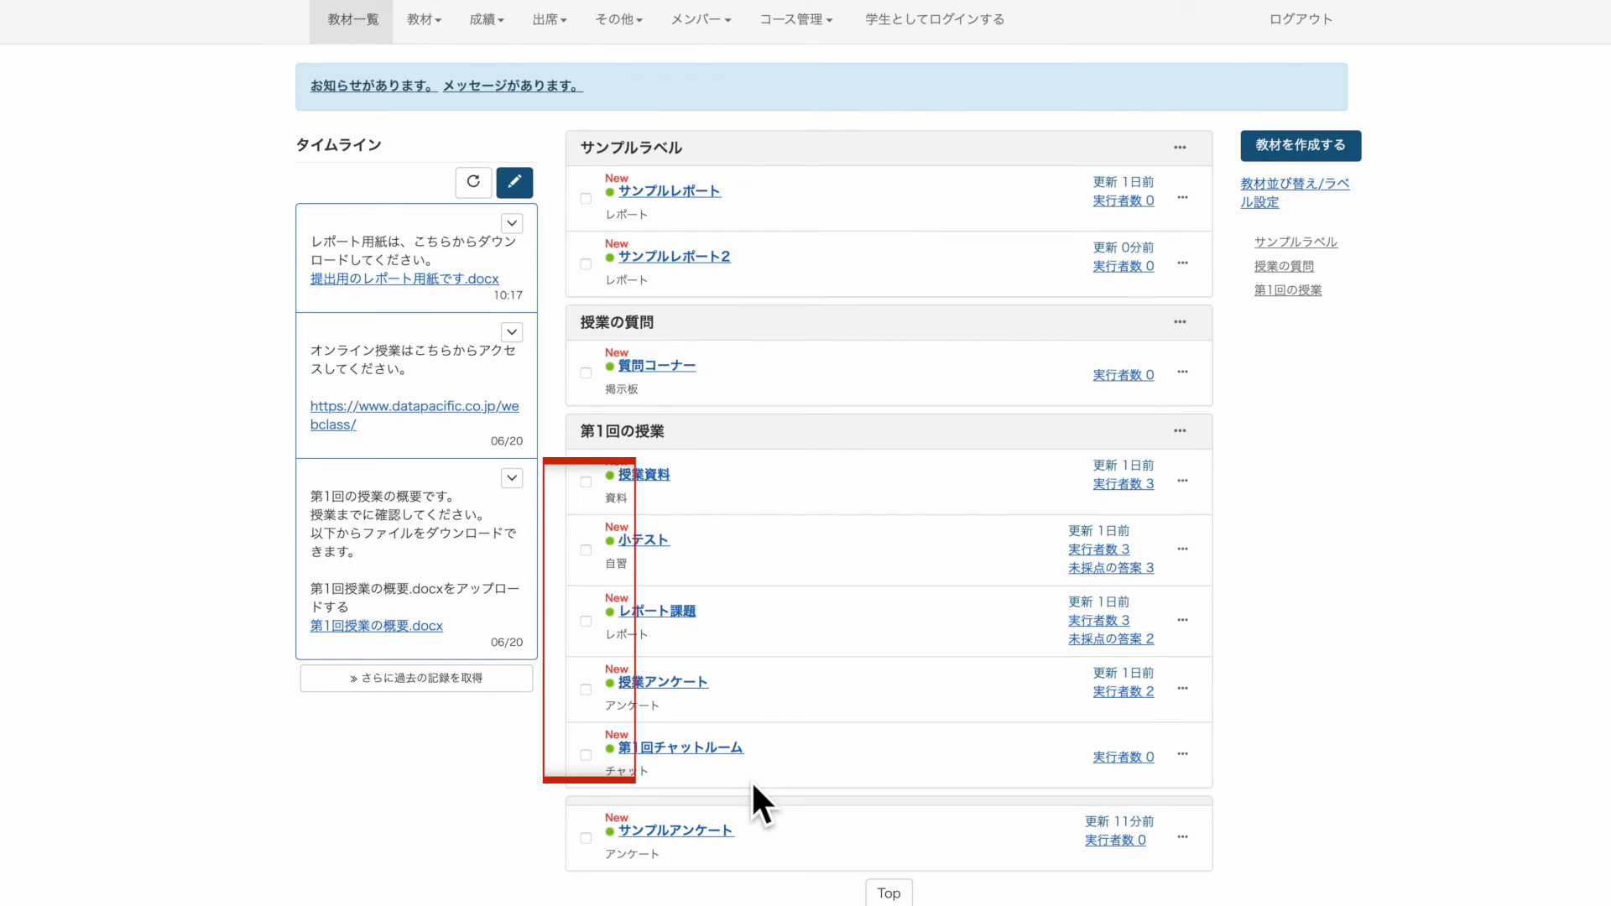
left_click(585, 482)
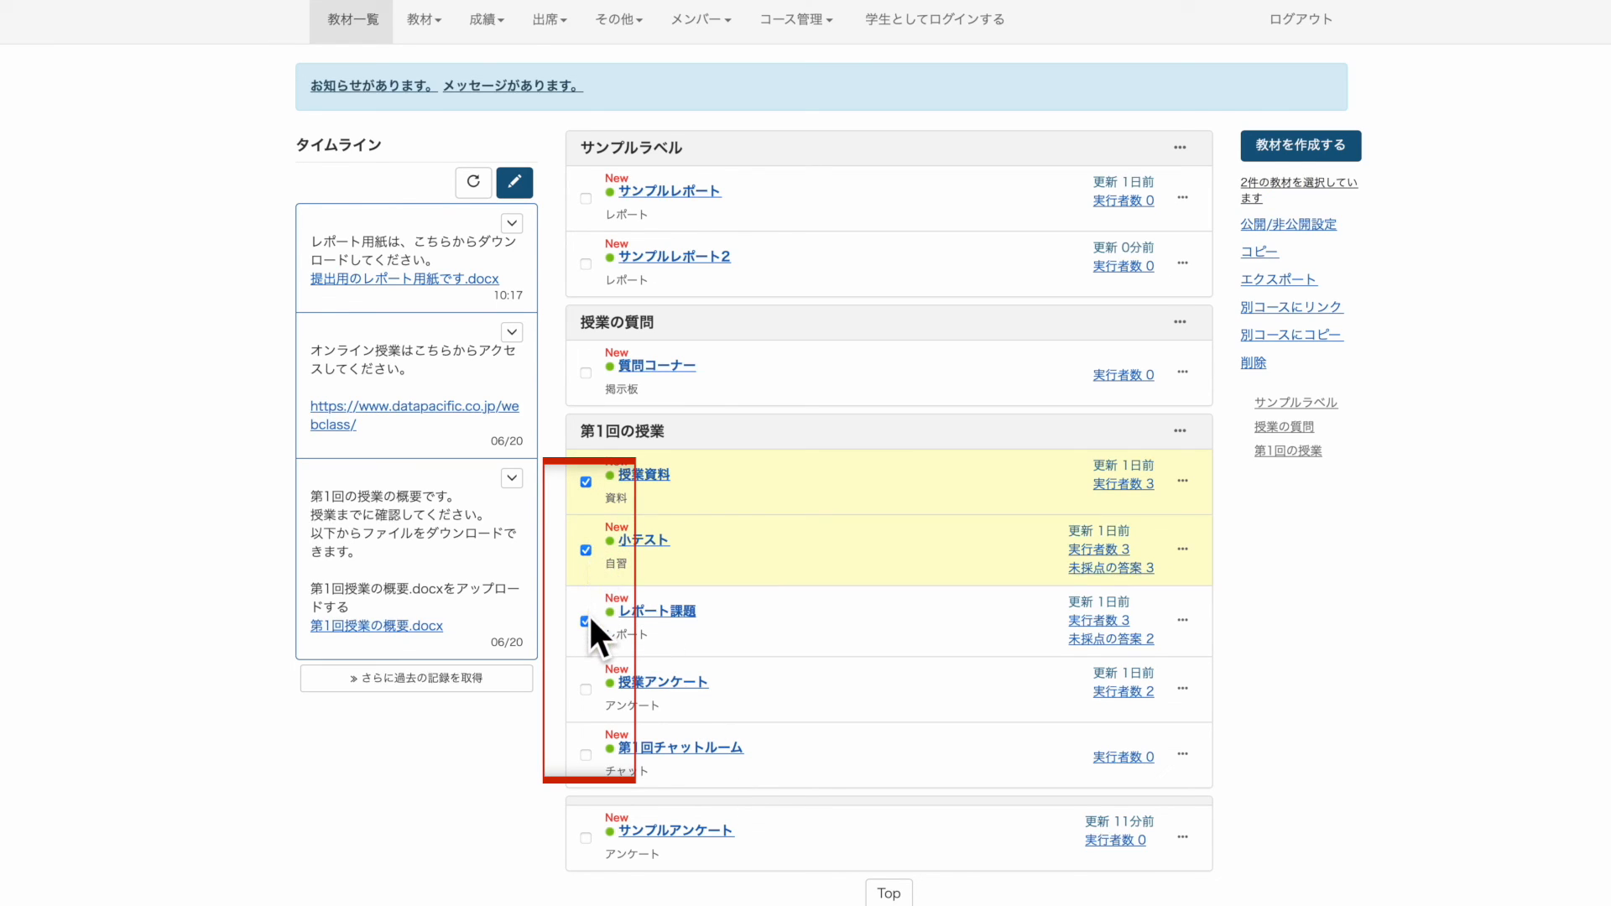
left_click(586, 689)
left_click(586, 754)
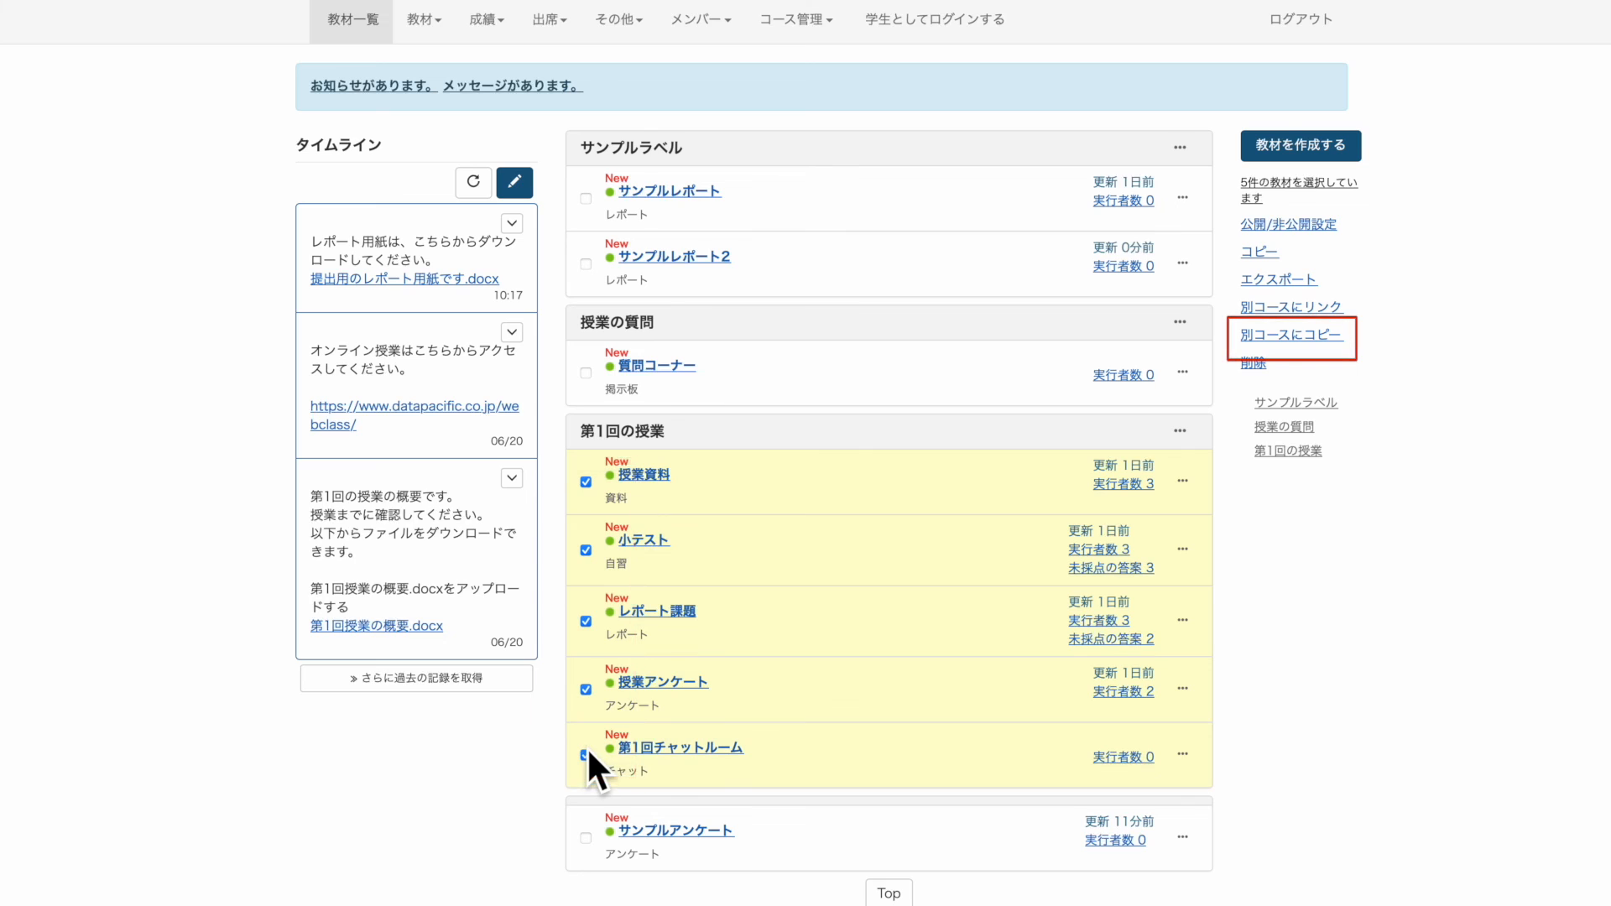
left_click(1263, 336)
left_click(1056, 132)
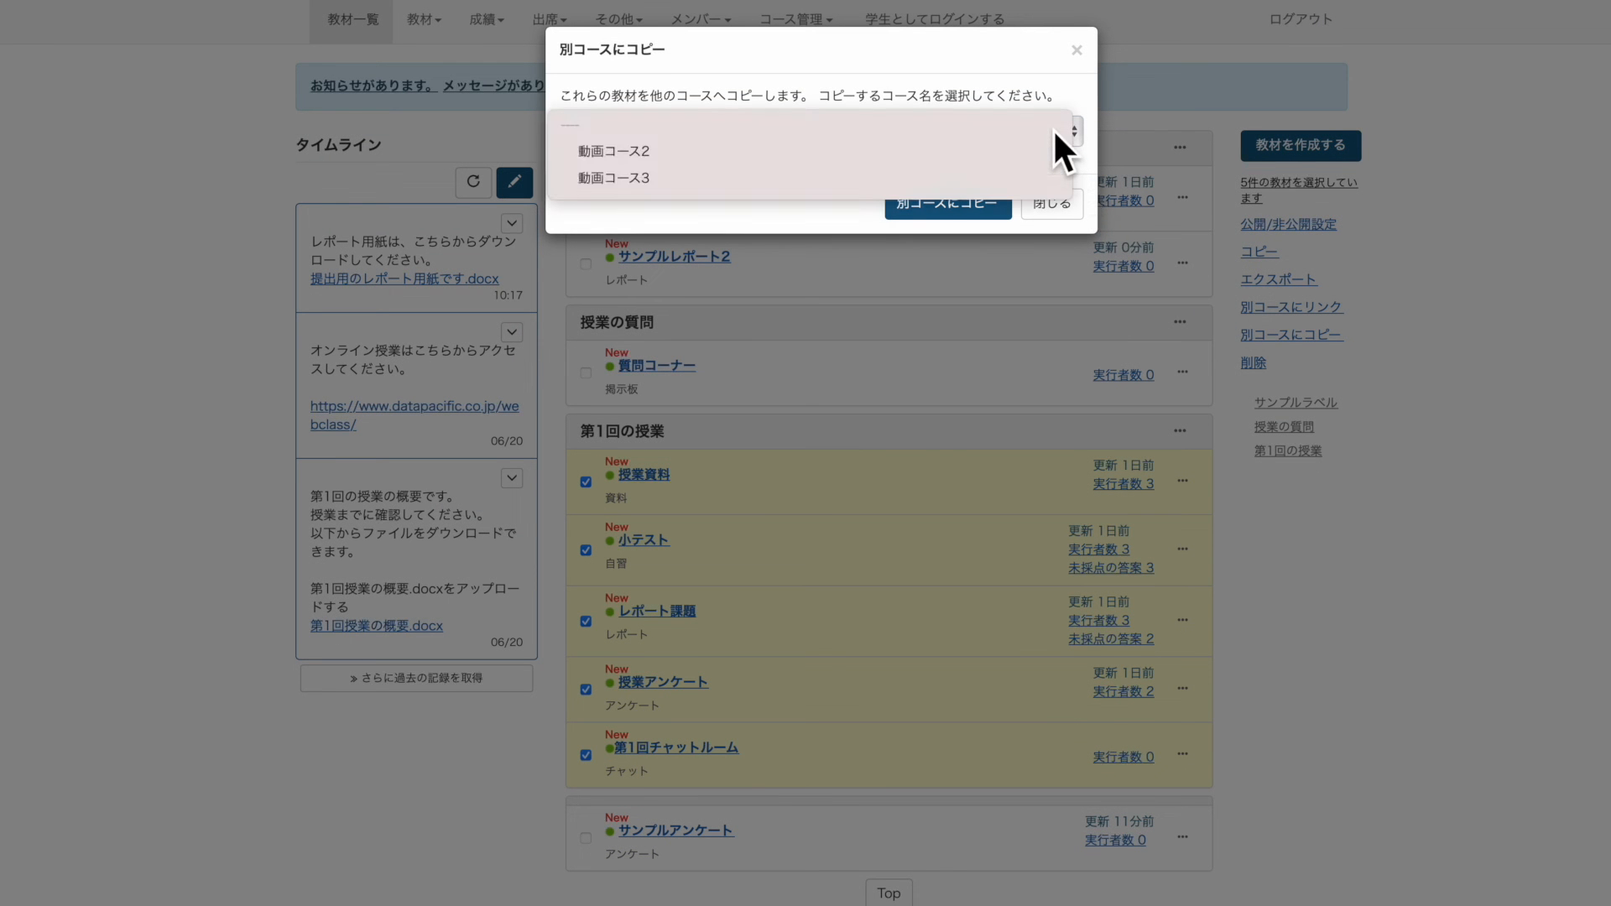
left_click(1049, 158)
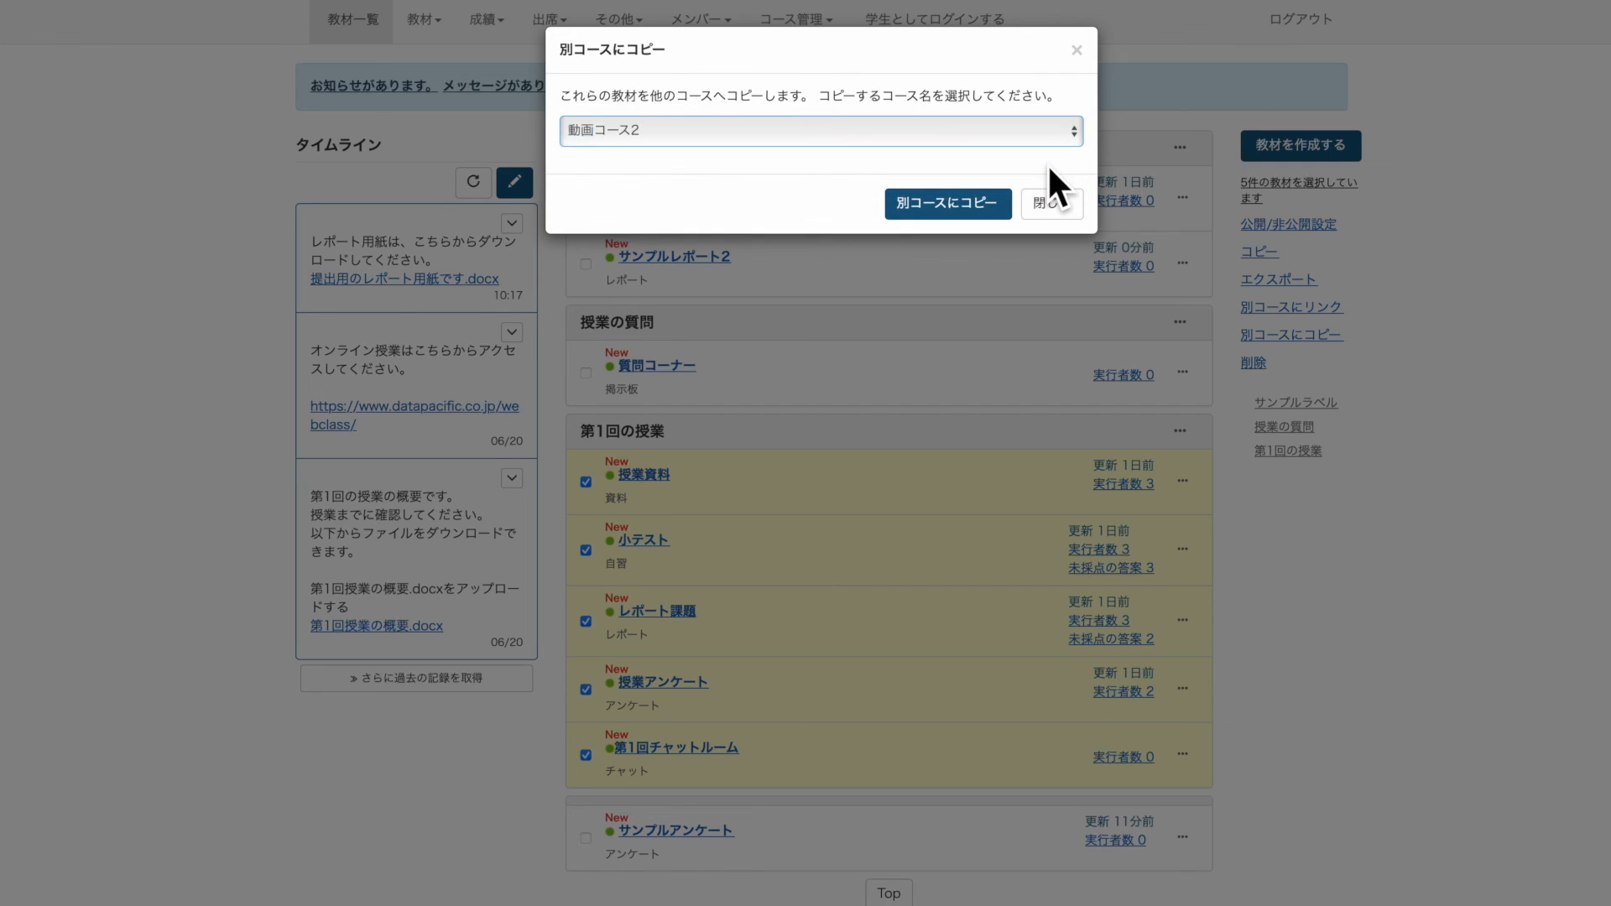
left_click(995, 212)
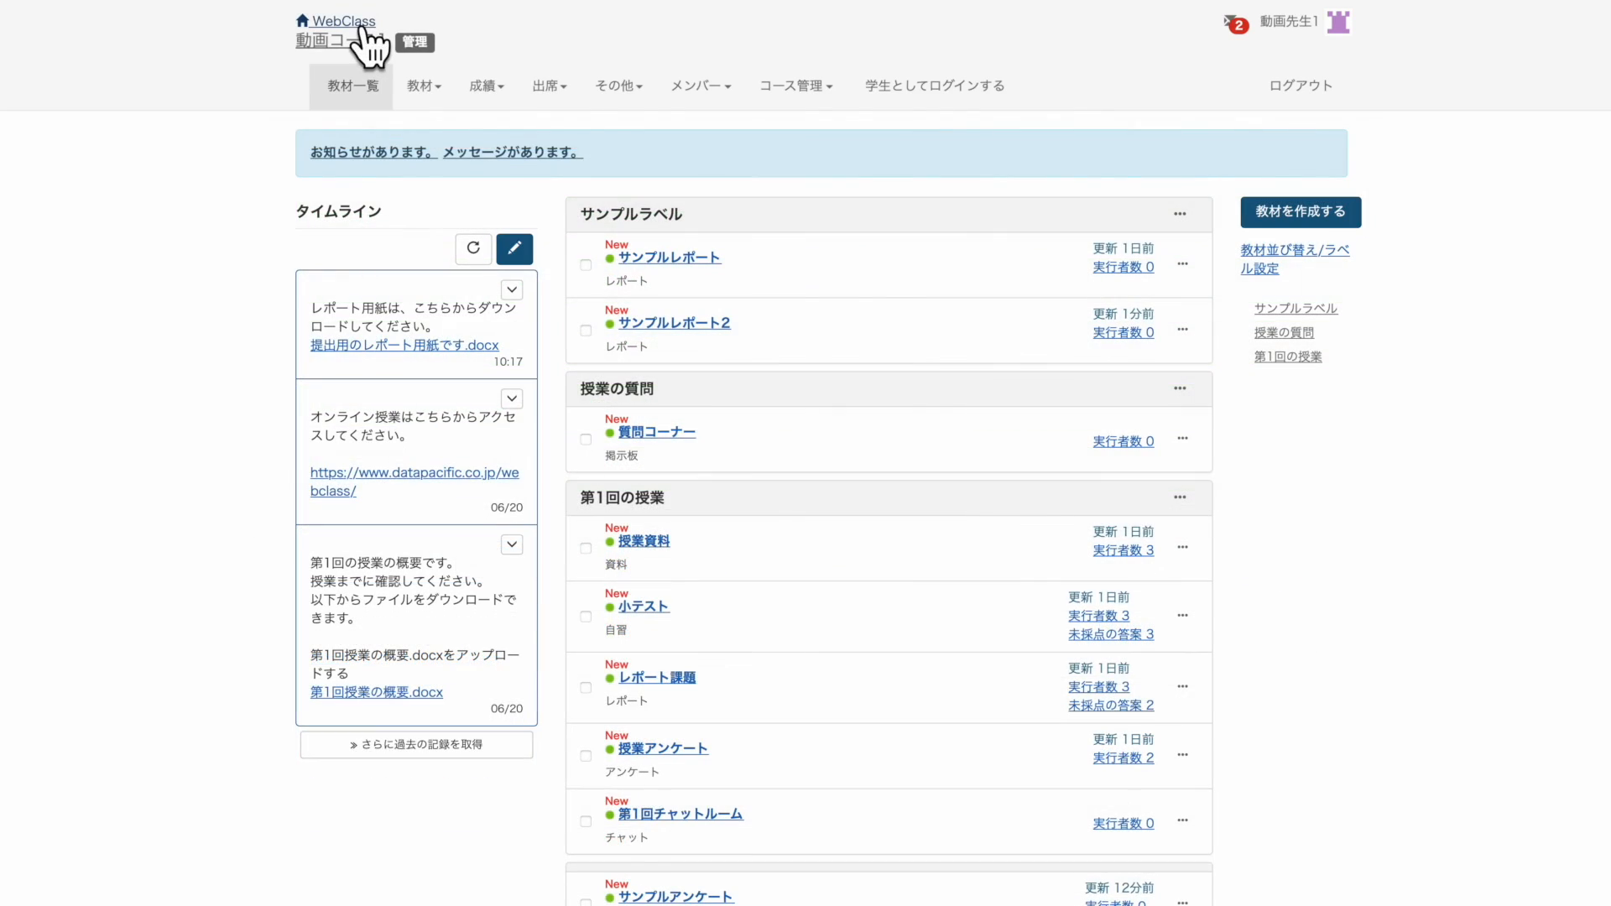
left_click(356, 23)
left_click(751, 436)
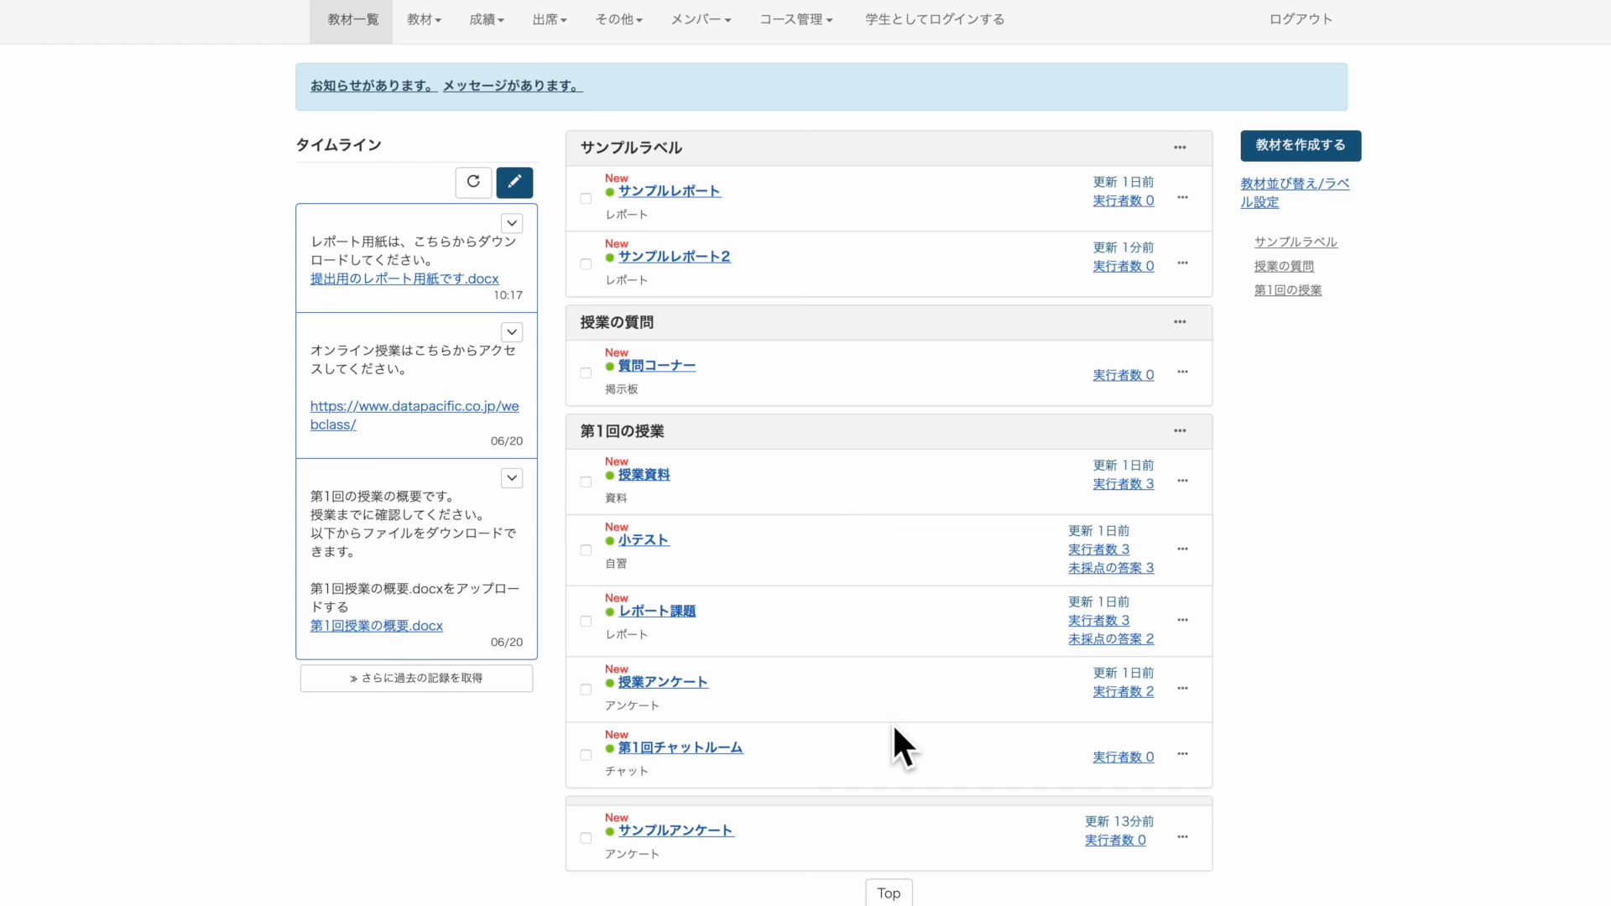
Step: Export all five 第1回の授業 materials from 動画コース1, from 授業資料 through 第1回チャットルーム, and close the export dialog
left_click(586, 482)
left_click(586, 550)
left_click(585, 689)
left_click(585, 754)
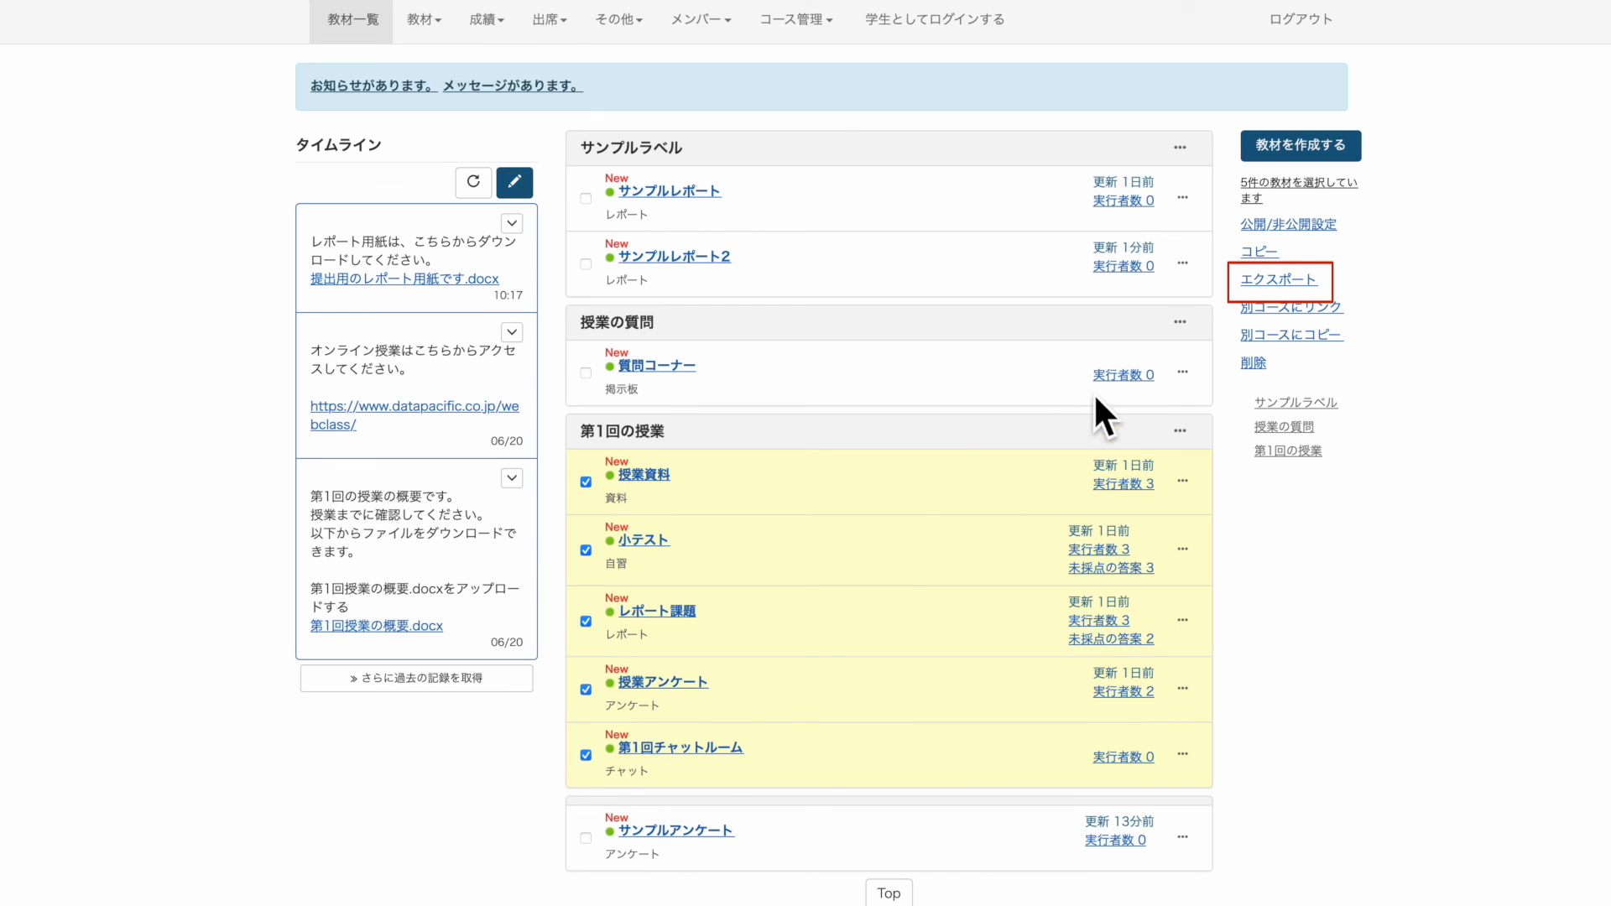
left_click(1270, 277)
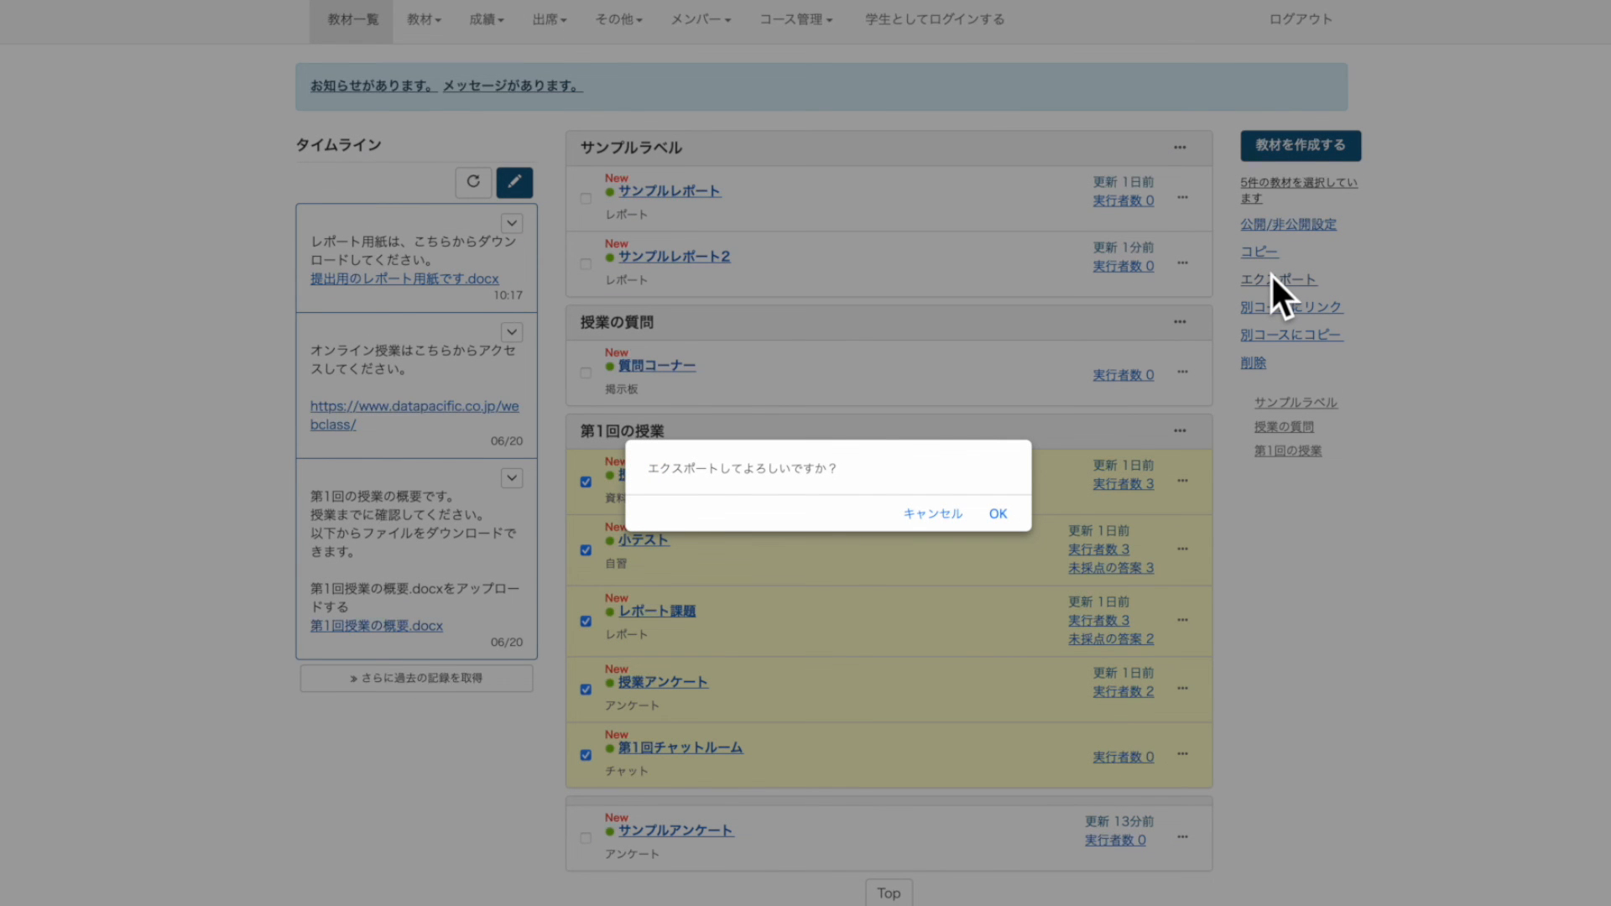
left_click(999, 515)
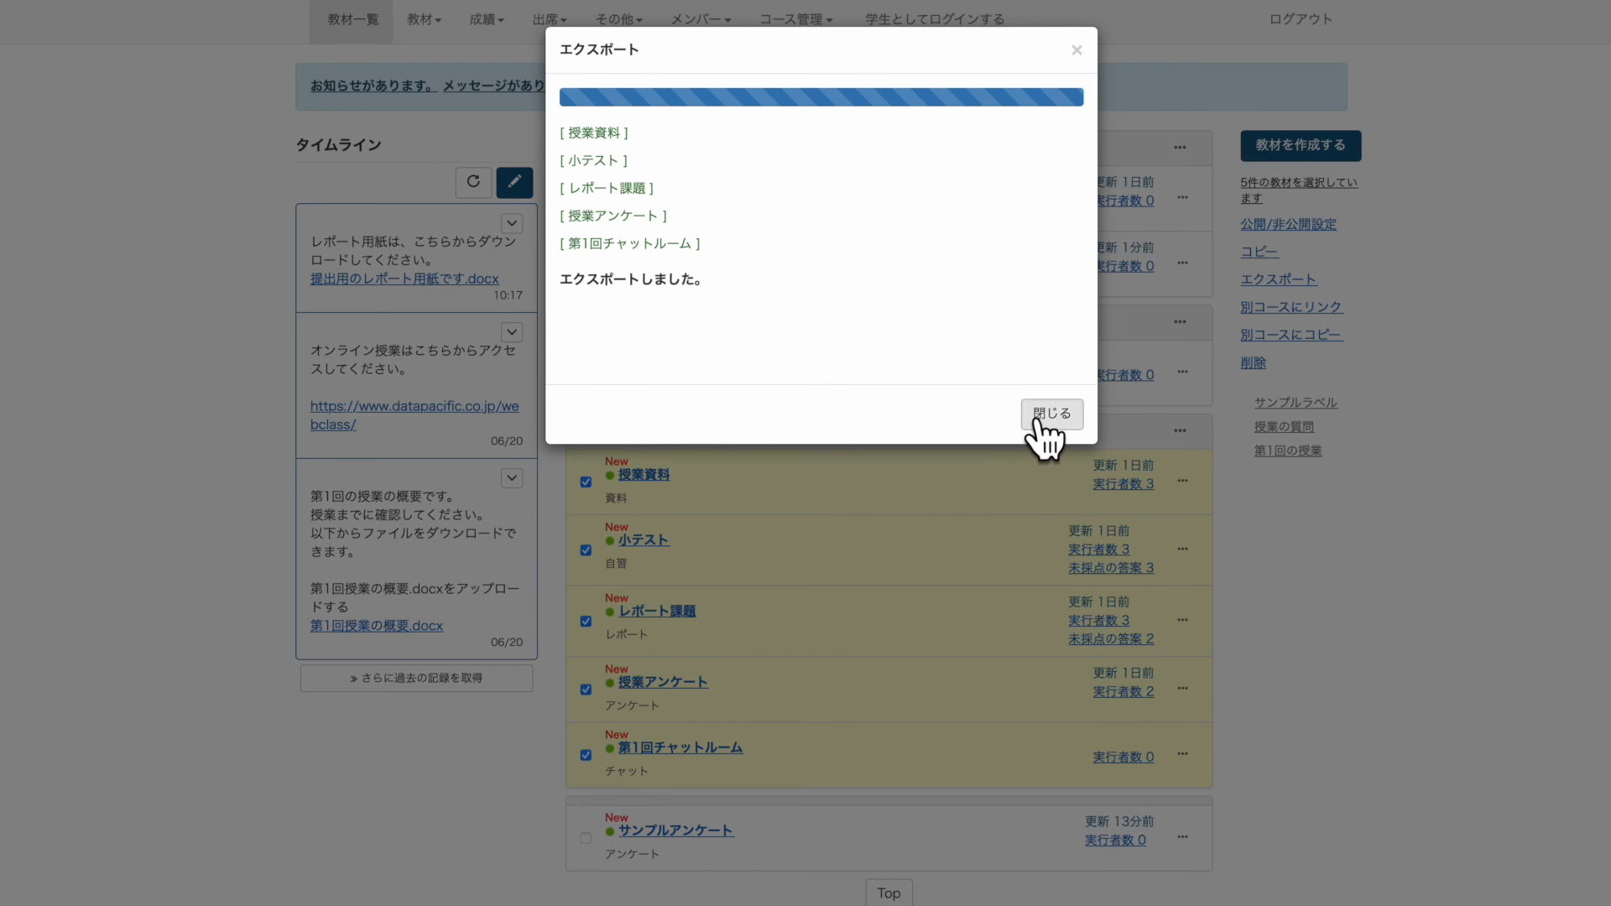
left_click(1038, 421)
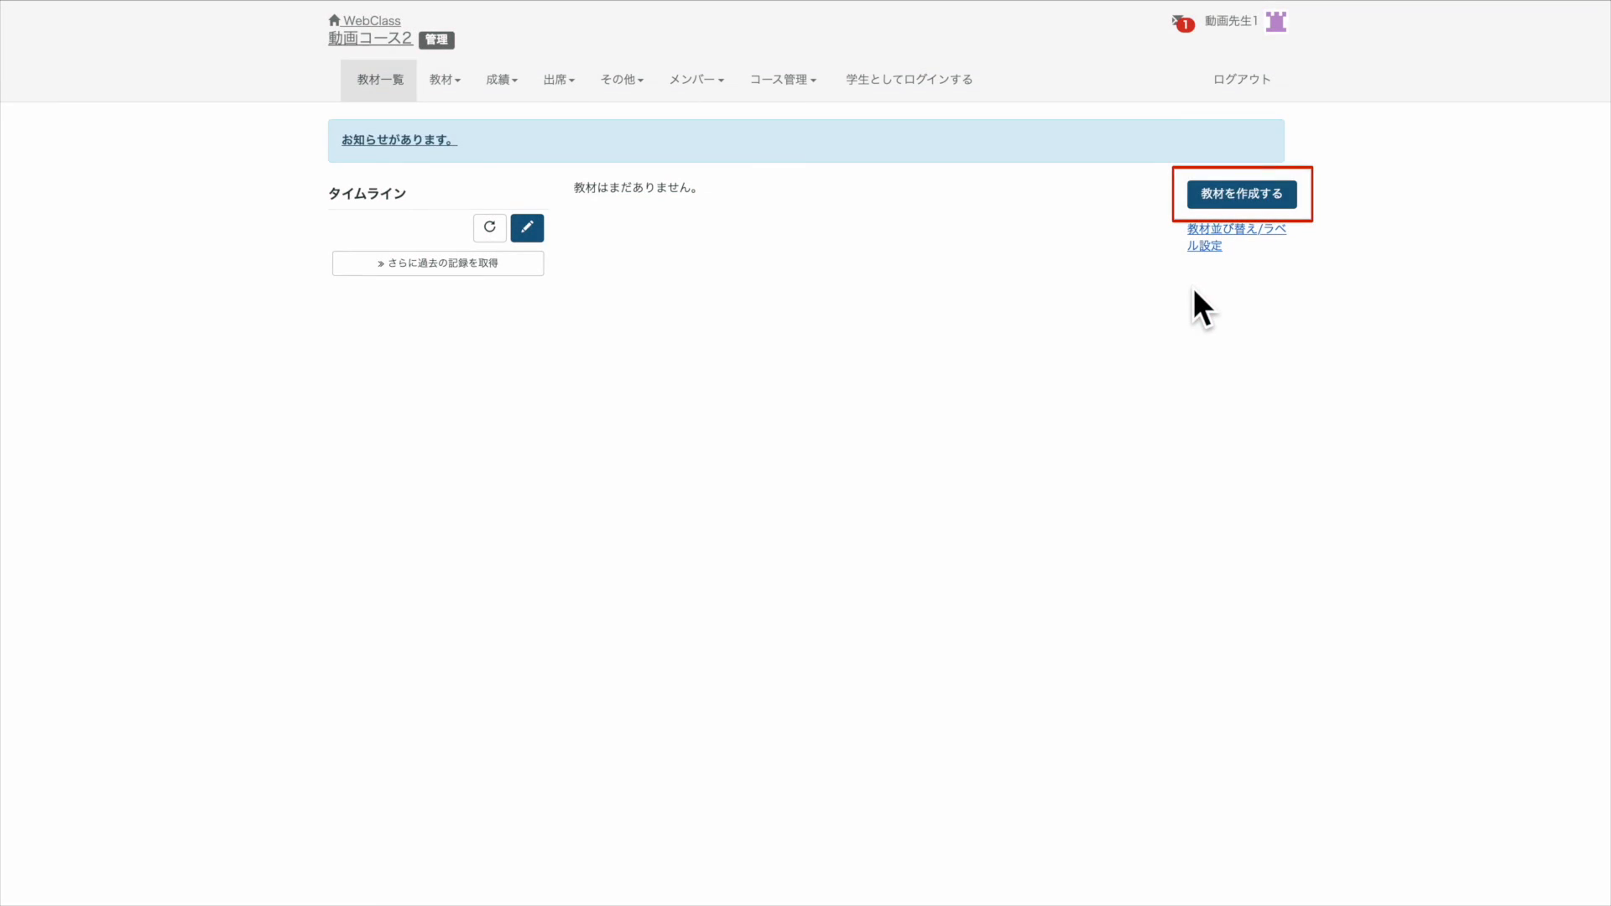
Step: Import all the materials from the exported file 授業資料_小テスト_.zip into 動画コース2
left_click(1229, 200)
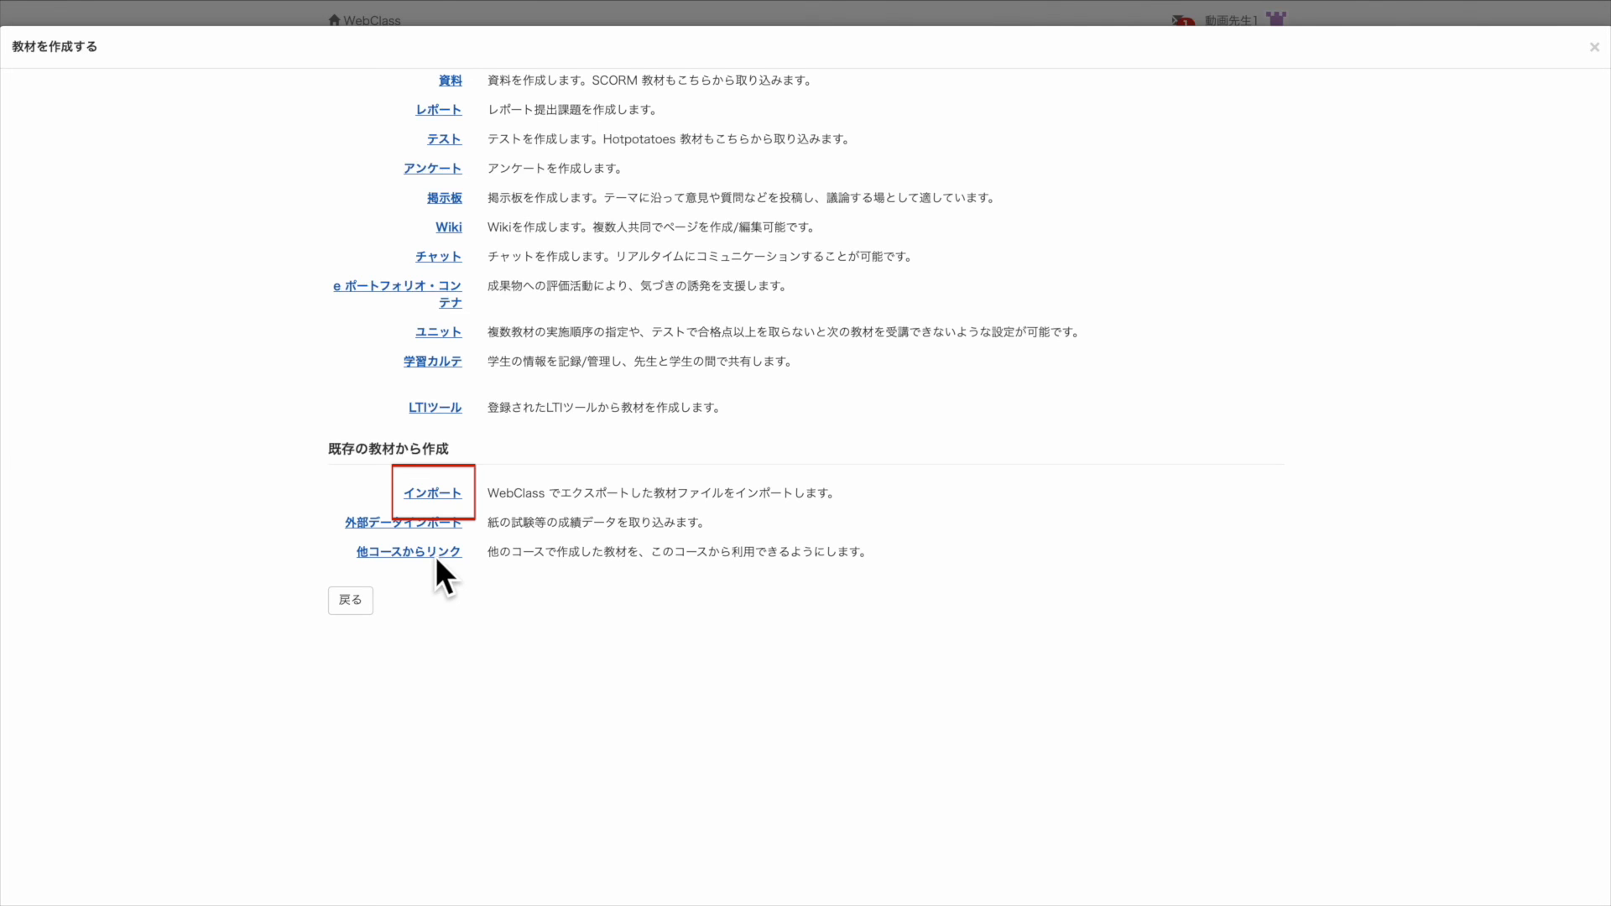
left_click(438, 498)
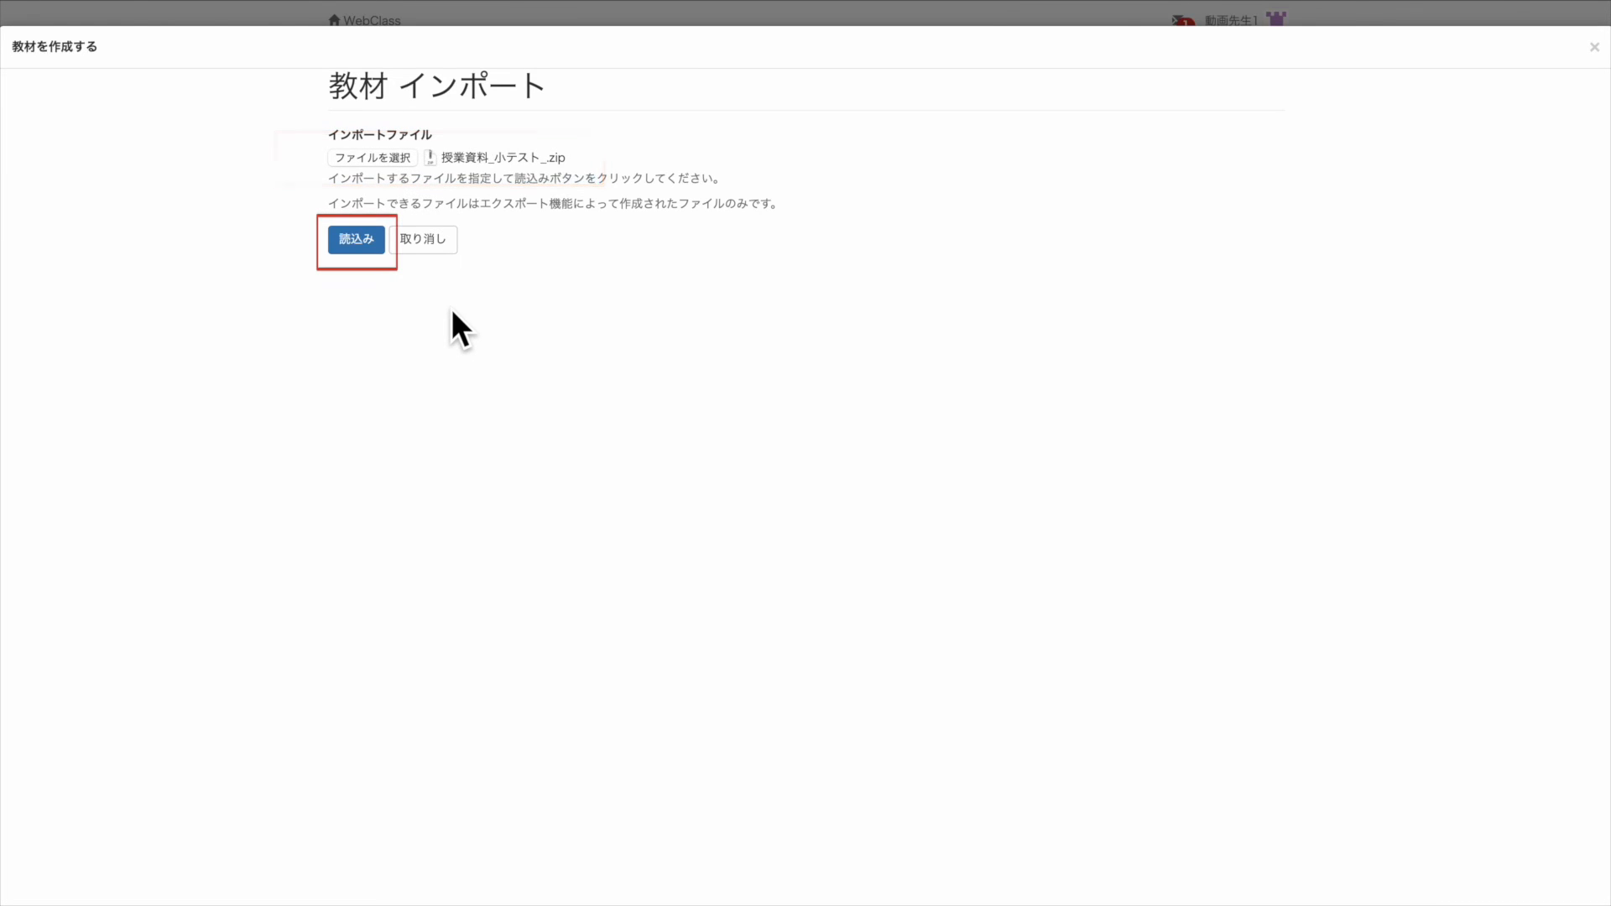
left_click(367, 248)
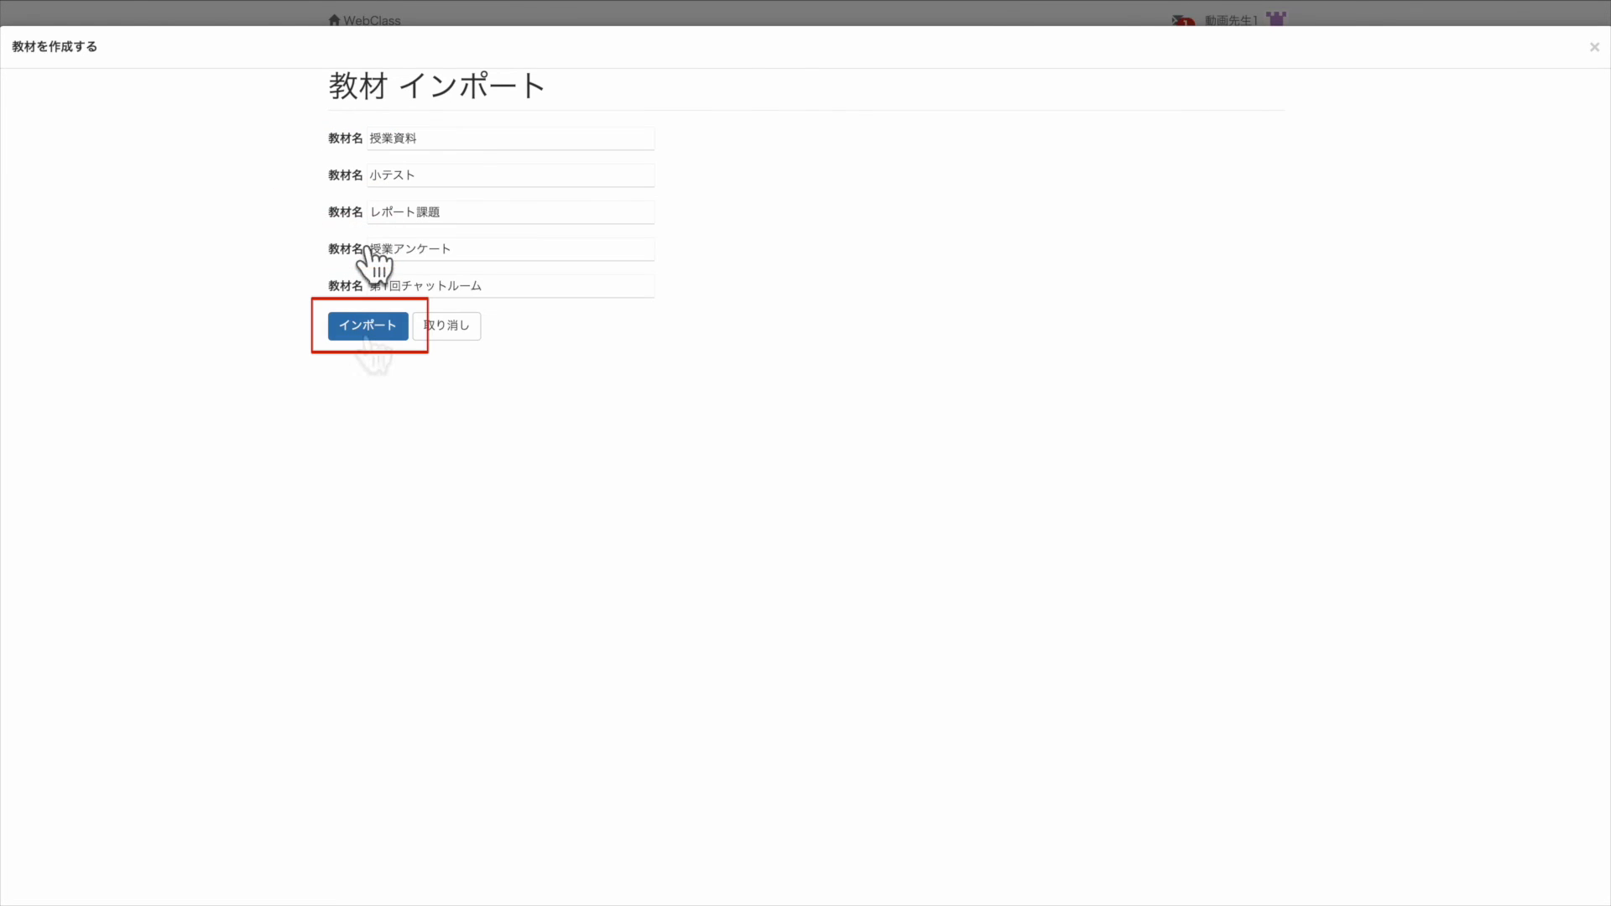
left_click(370, 327)
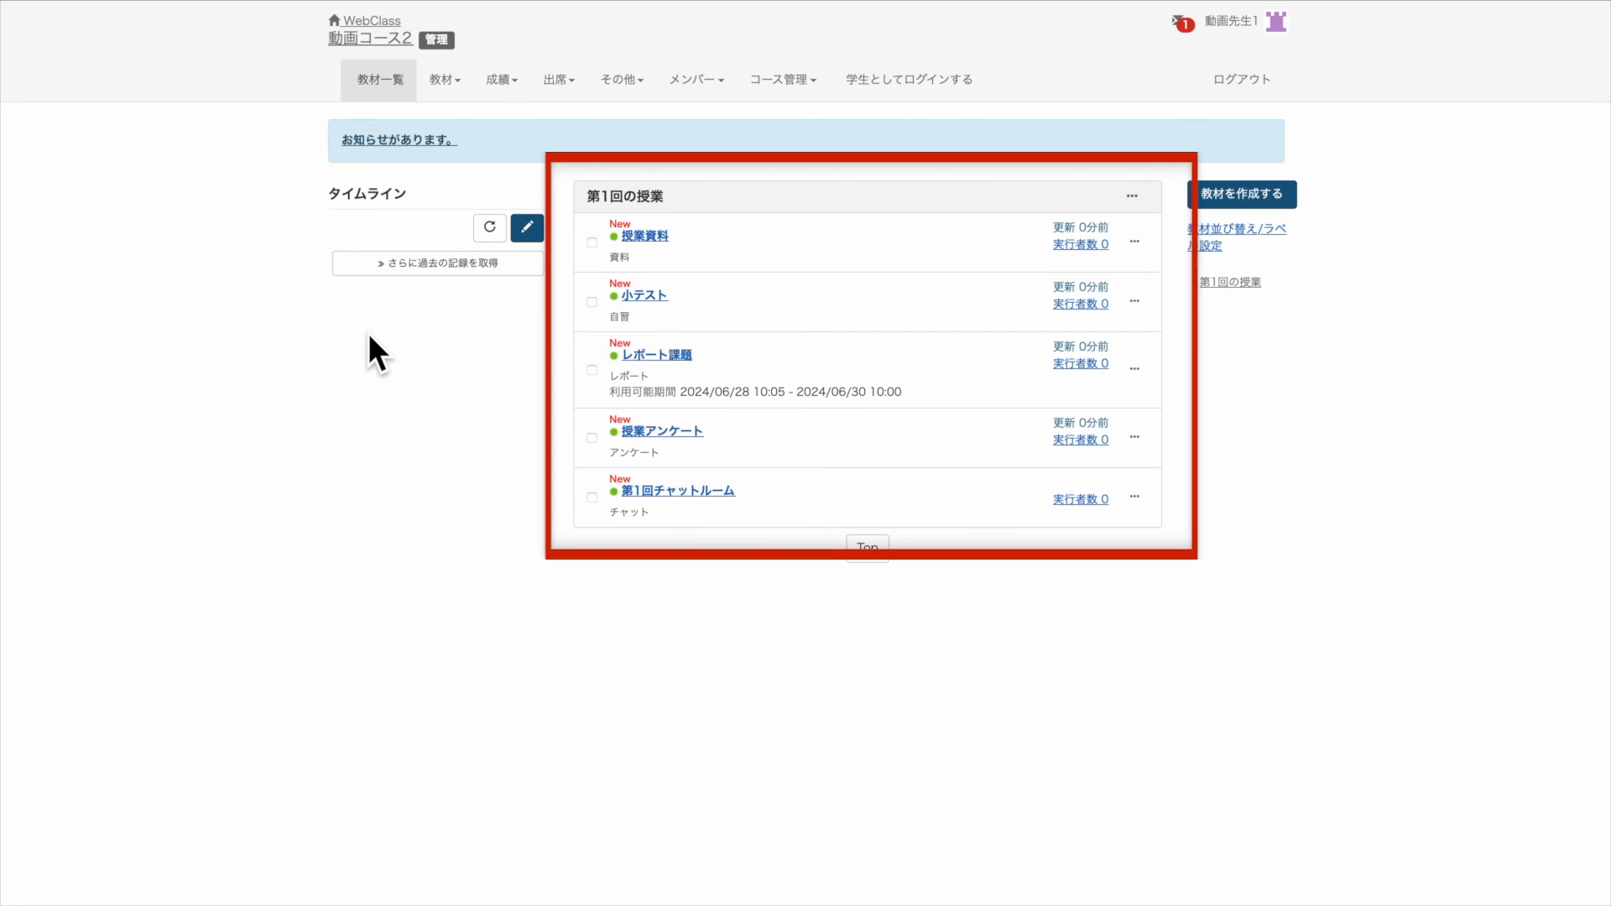